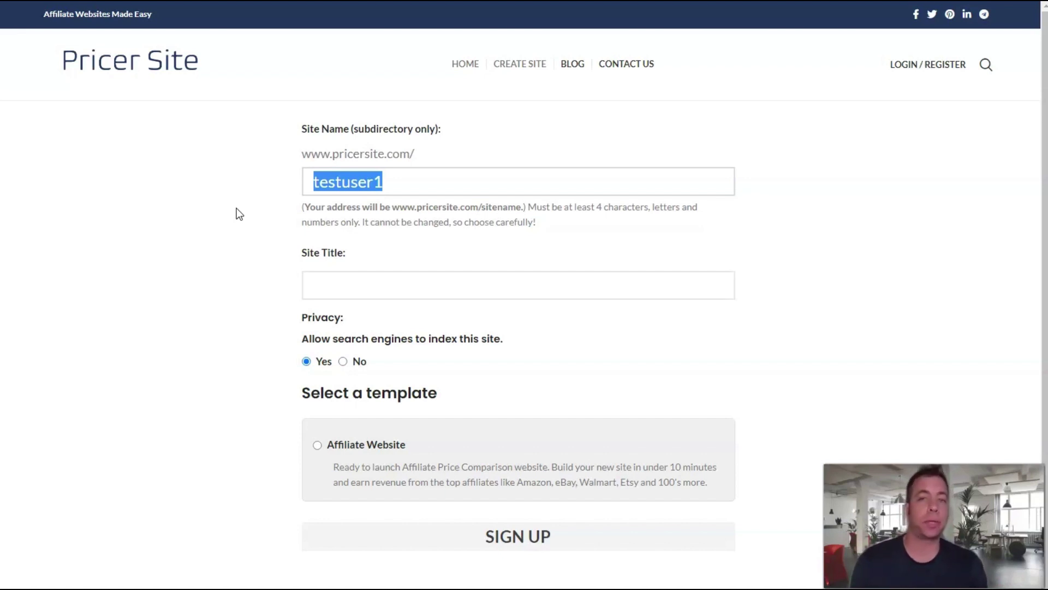
- Set the new site's subdirectory name to camping-gear
type("c")
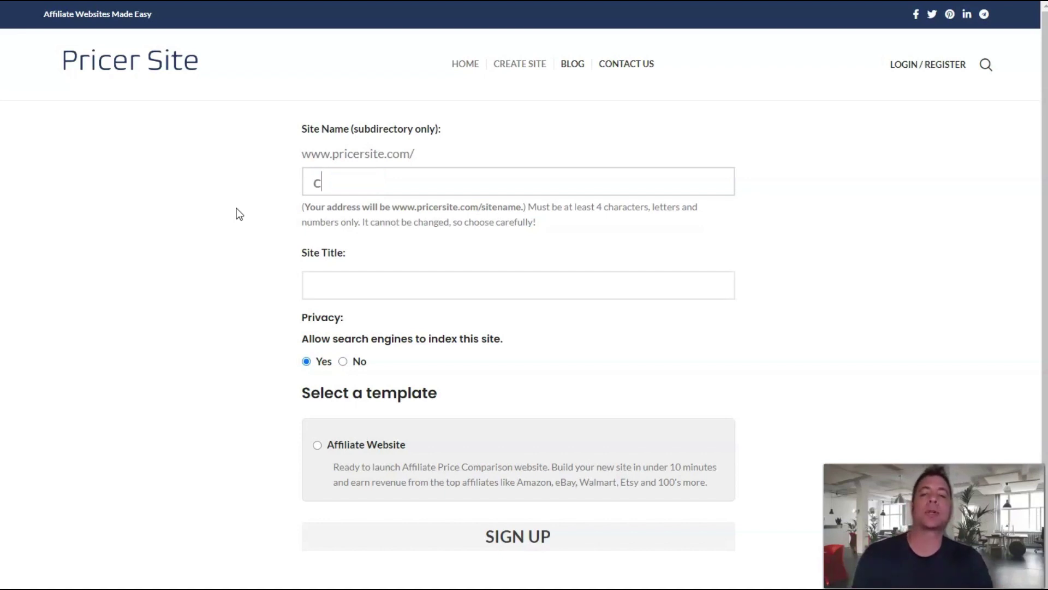
type("am")
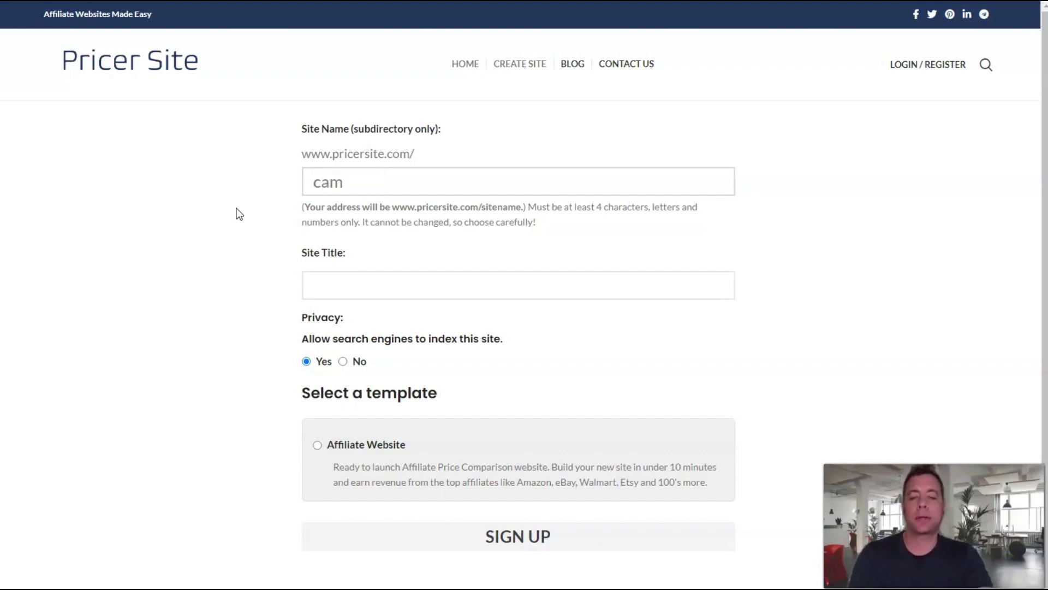
type("ping")
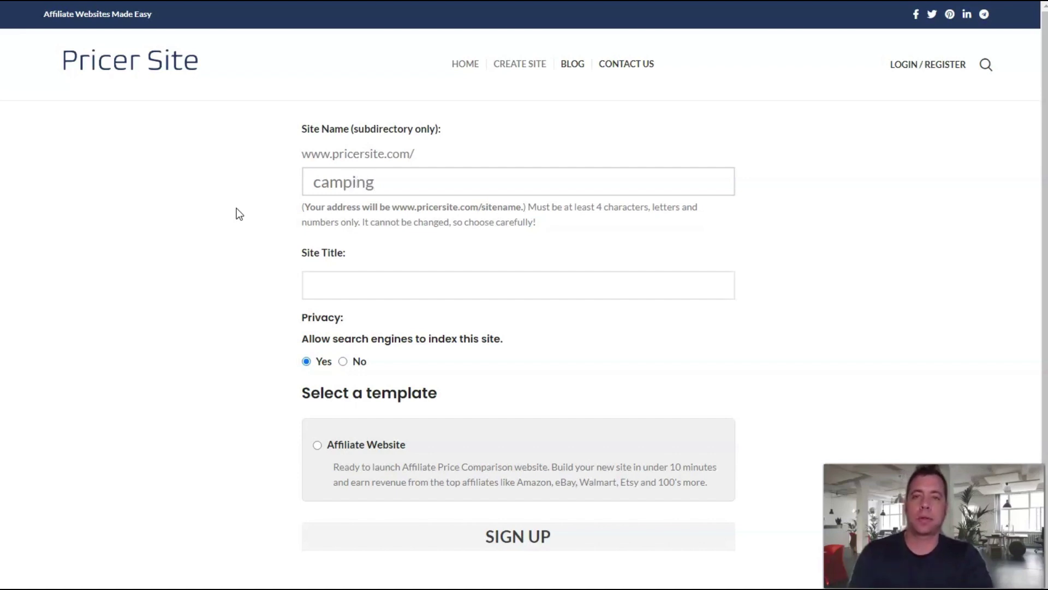
type("-gear")
key("Tab")
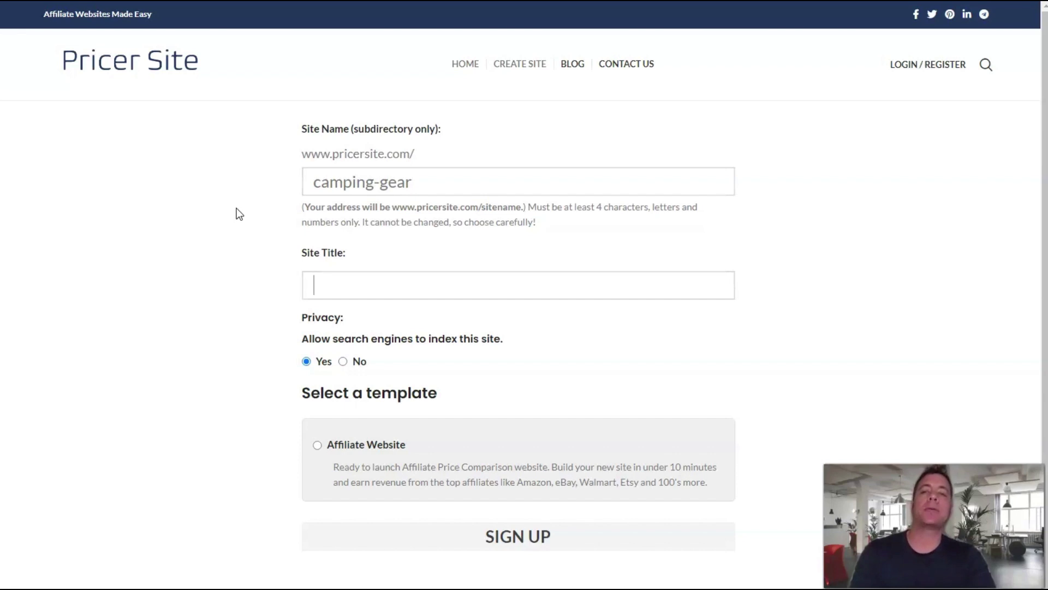
- Enter "Priced Camping" as the site title
type("Price")
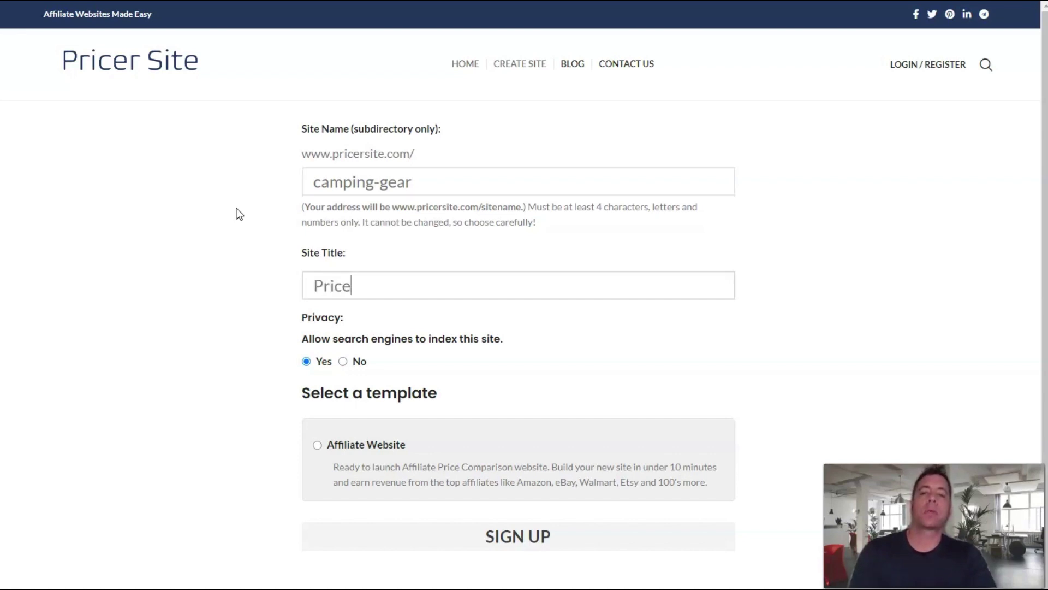
type("d C")
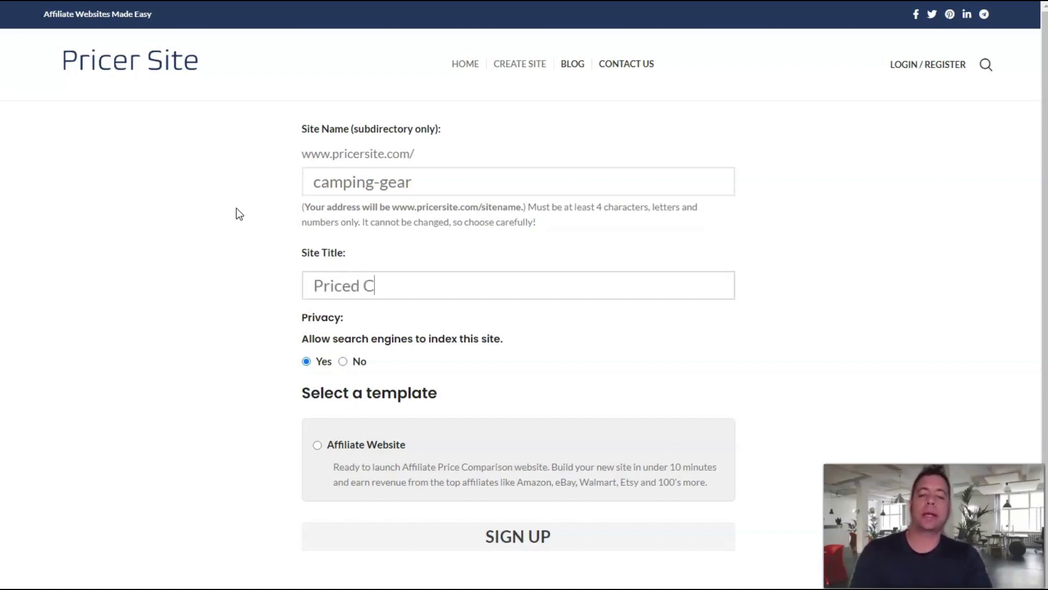
type("amping")
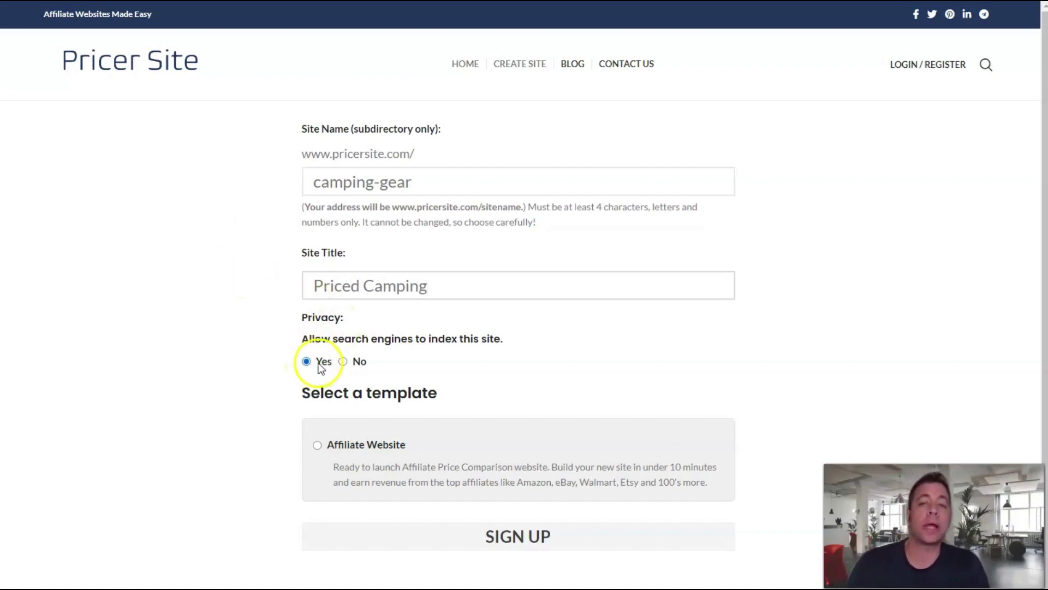
- Select the Affiliate Website template and submit the site sign-up
left_click(318, 446)
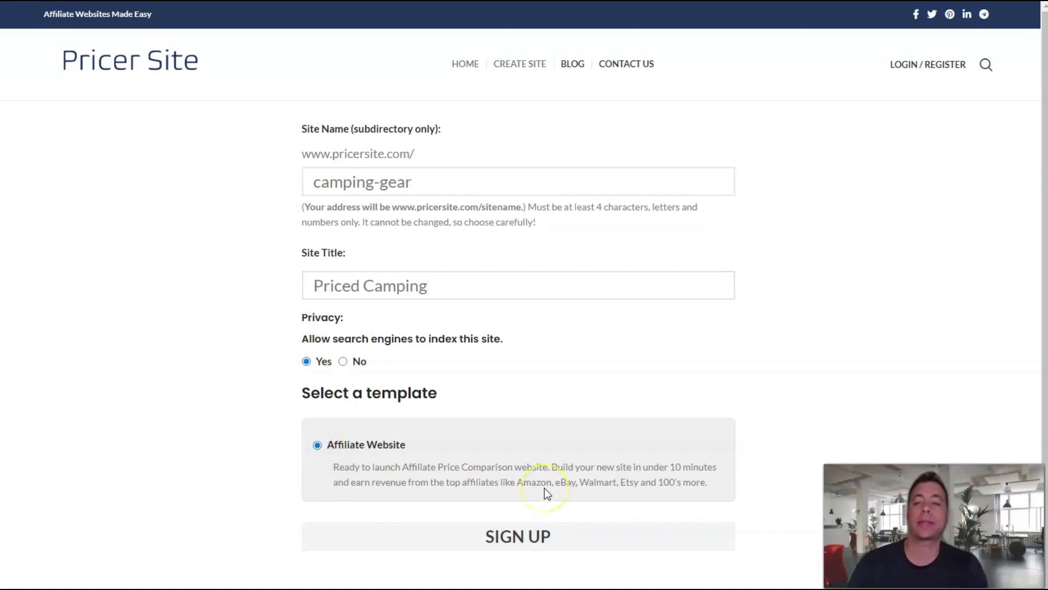
left_click(505, 538)
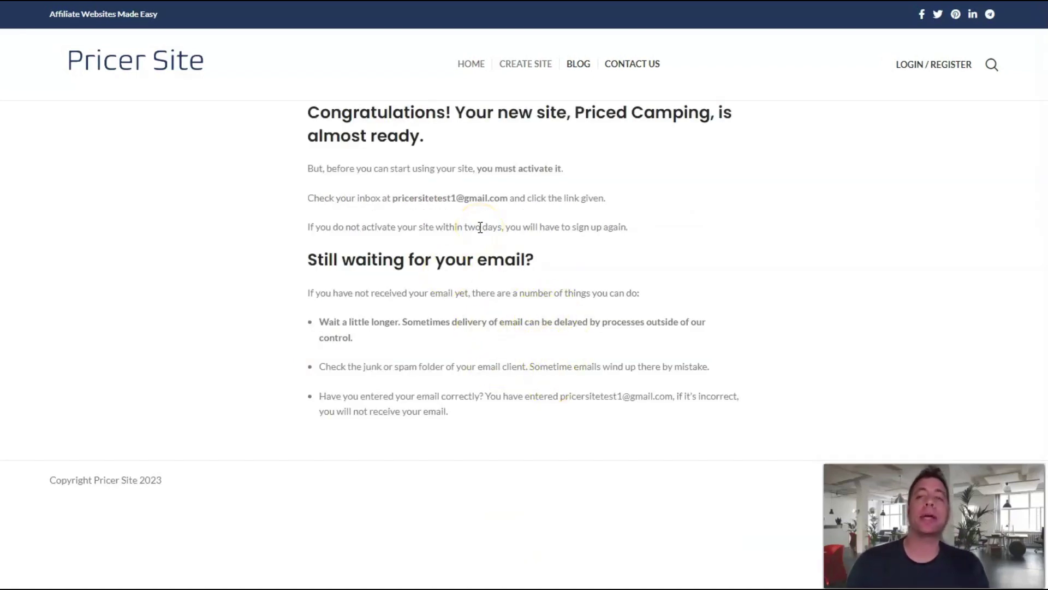
left_click(409, 221)
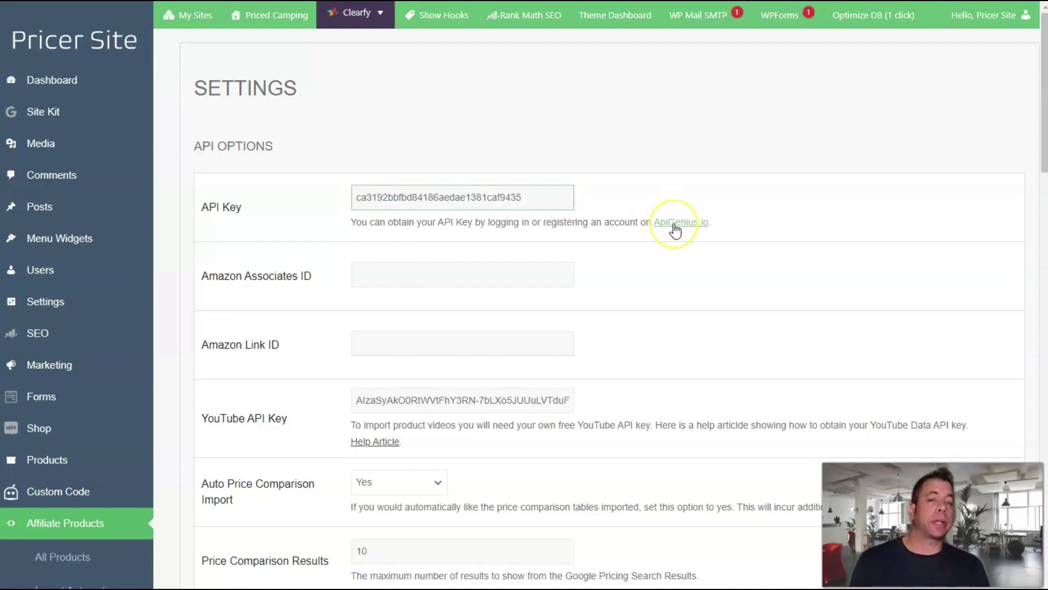
- Switch to Amazon Associates and start creating a Search Ad from the Native Shopping Ads
left_click(352, 339)
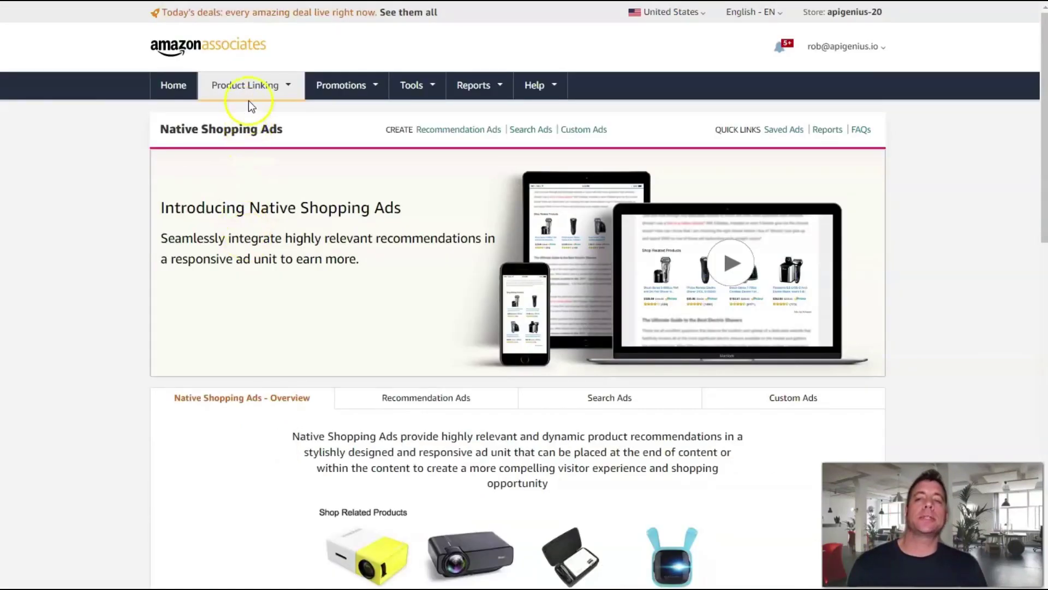
left_click(249, 86)
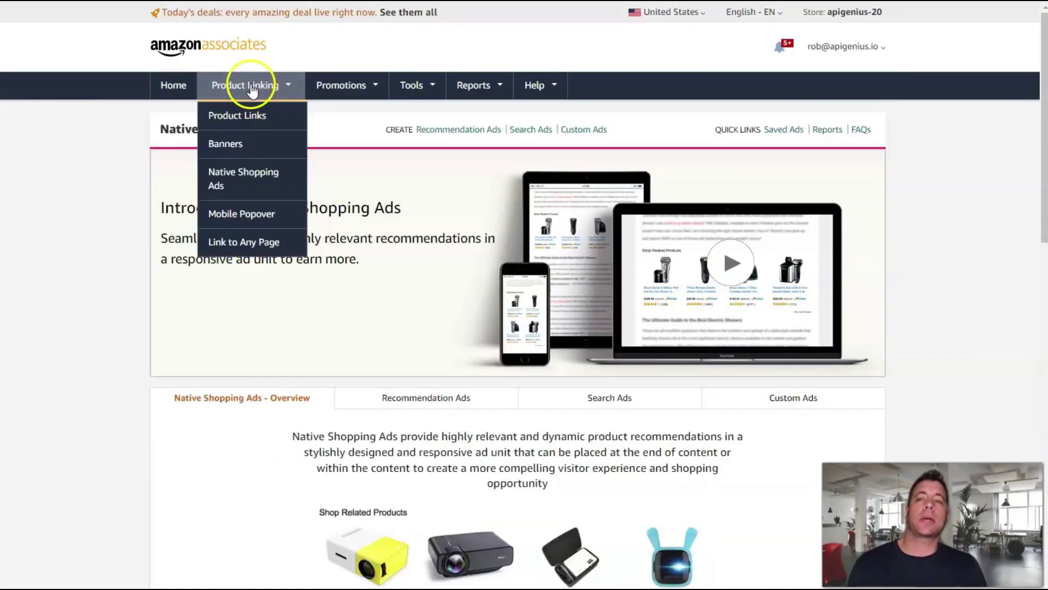
left_click(253, 180)
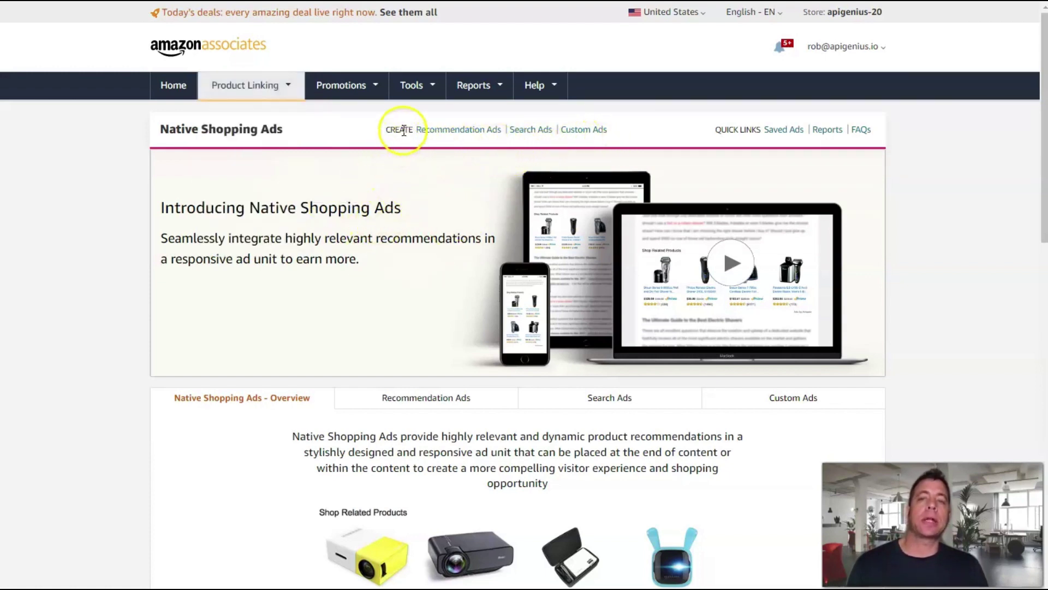
left_click(542, 139)
- Set the ad's default search term to "tents" and generate the ad code containing the link ID
left_click(235, 404)
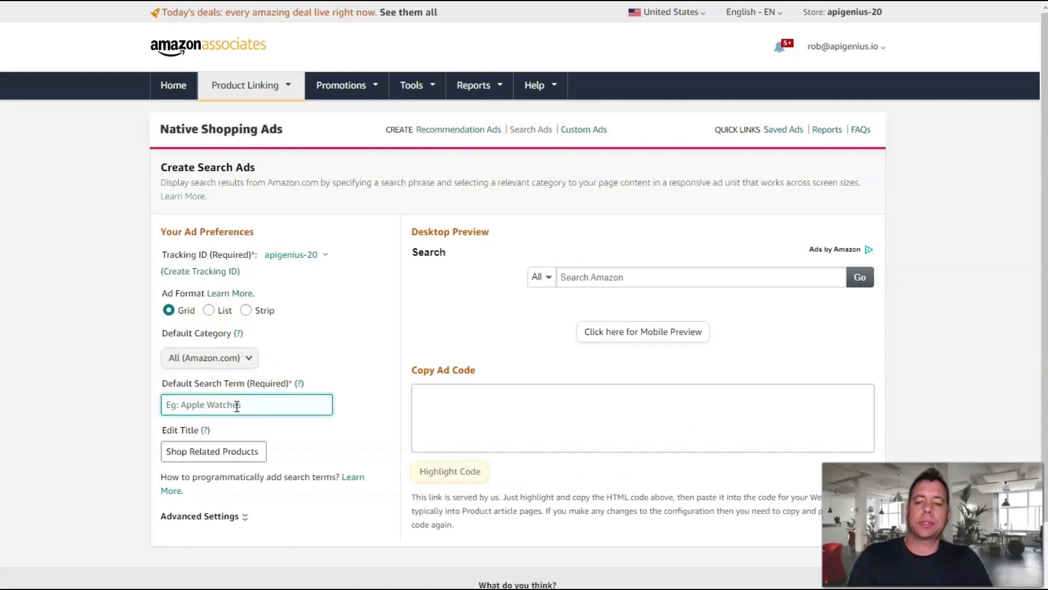
type("ye")
type("ti")
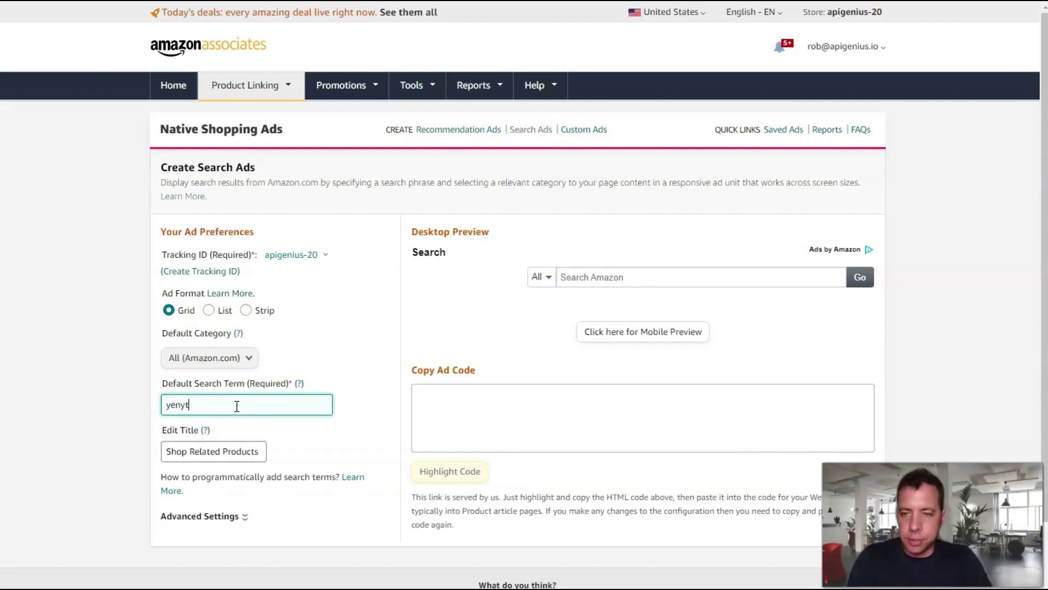
key("BackSpace")
key("BackSpace")
key("BackSpace")
key("BackSpace")
type("tents")
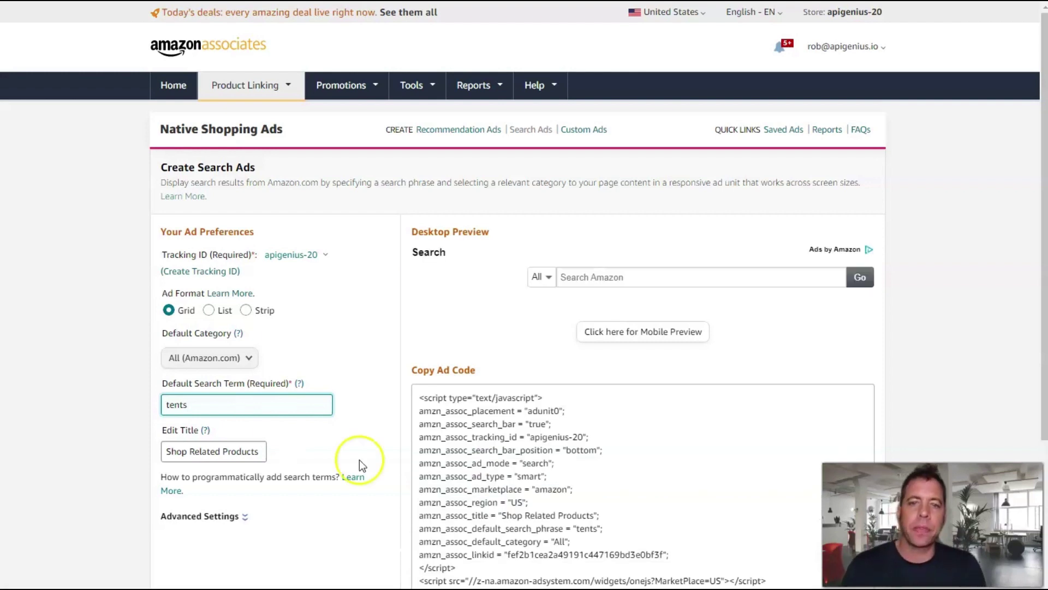
left_click(486, 352)
scroll(494, 348, "down", 2)
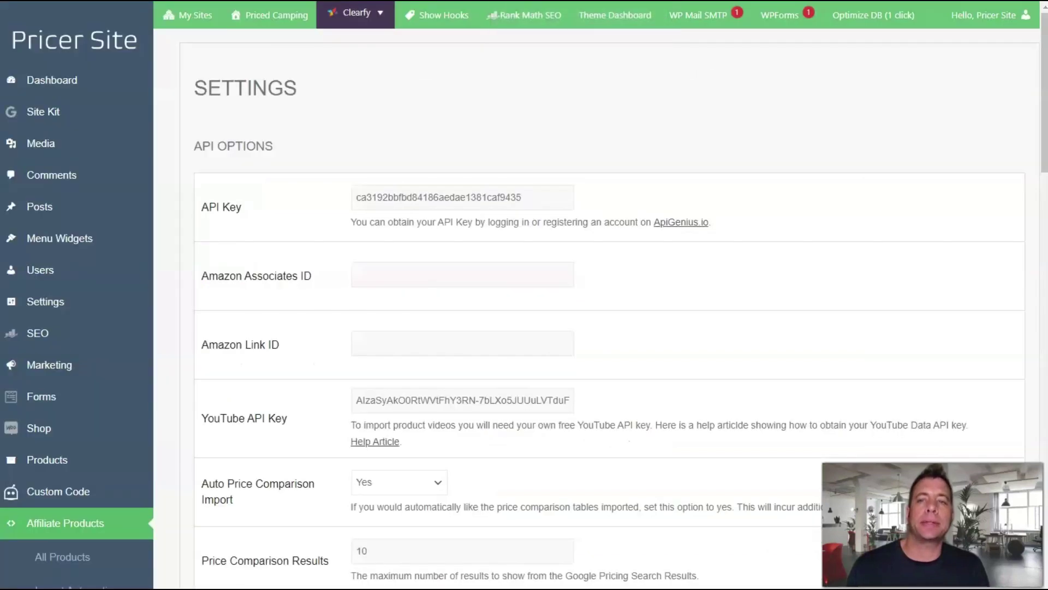
- Review the affiliate plugin's API options, from the YouTube API key and price comparison settings through the video, widget, price and review options
scroll(338, 378, "down", 3)
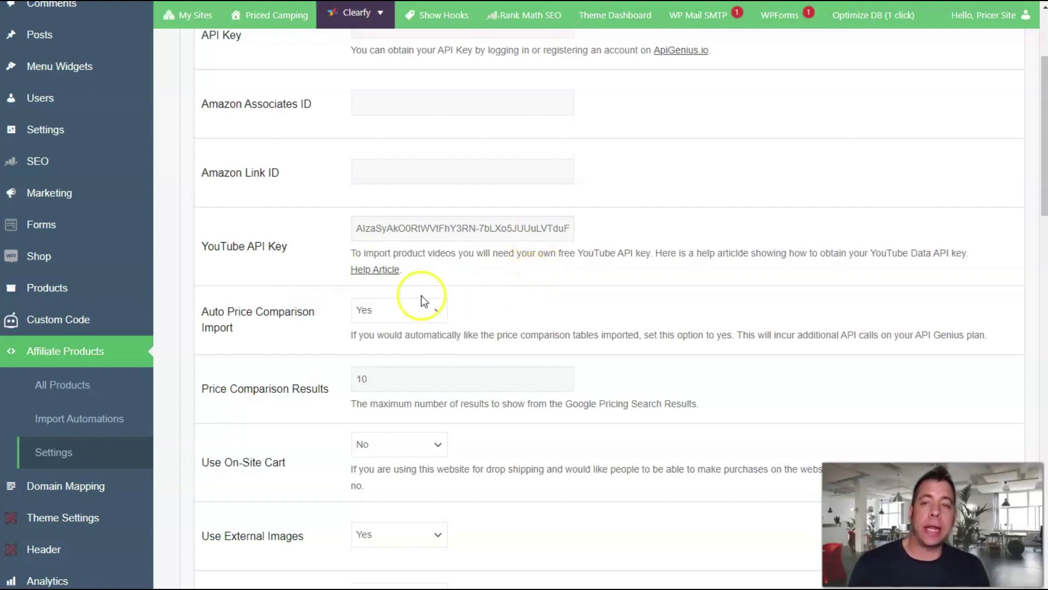
left_click(374, 275)
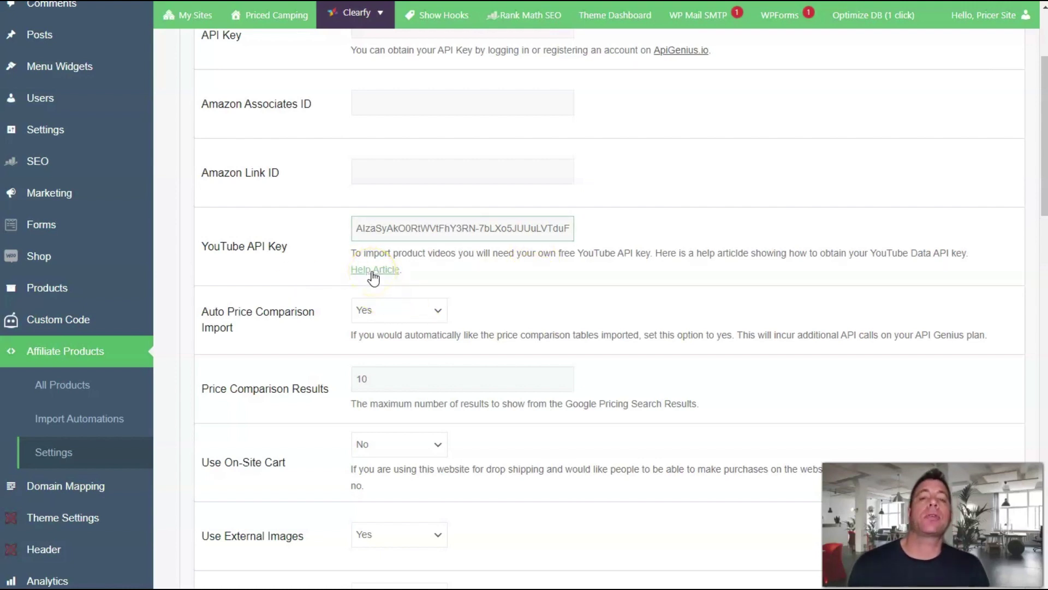
left_click(545, 293)
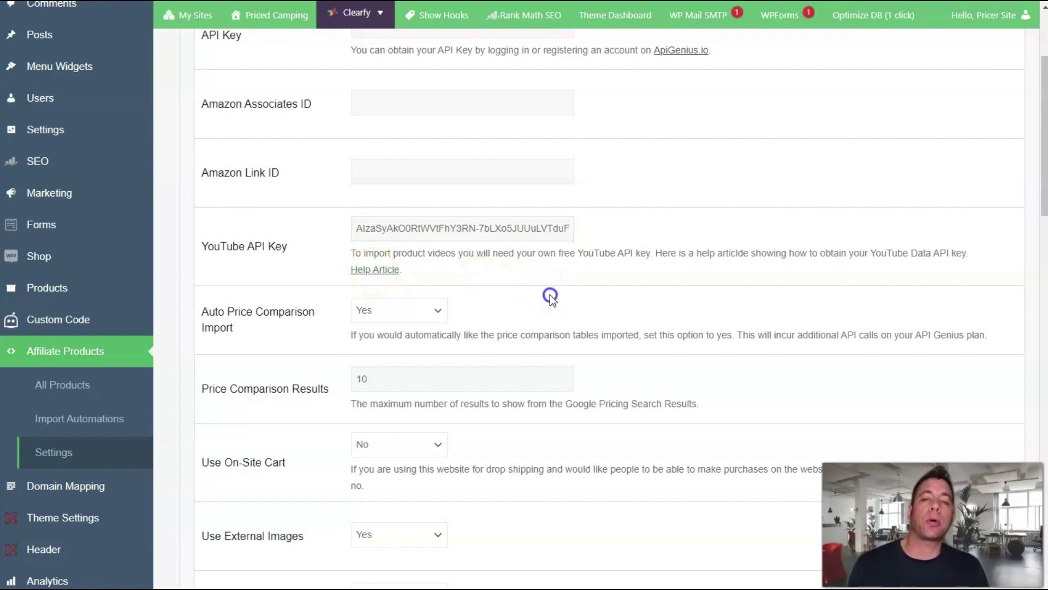
scroll(550, 296, "down", 3)
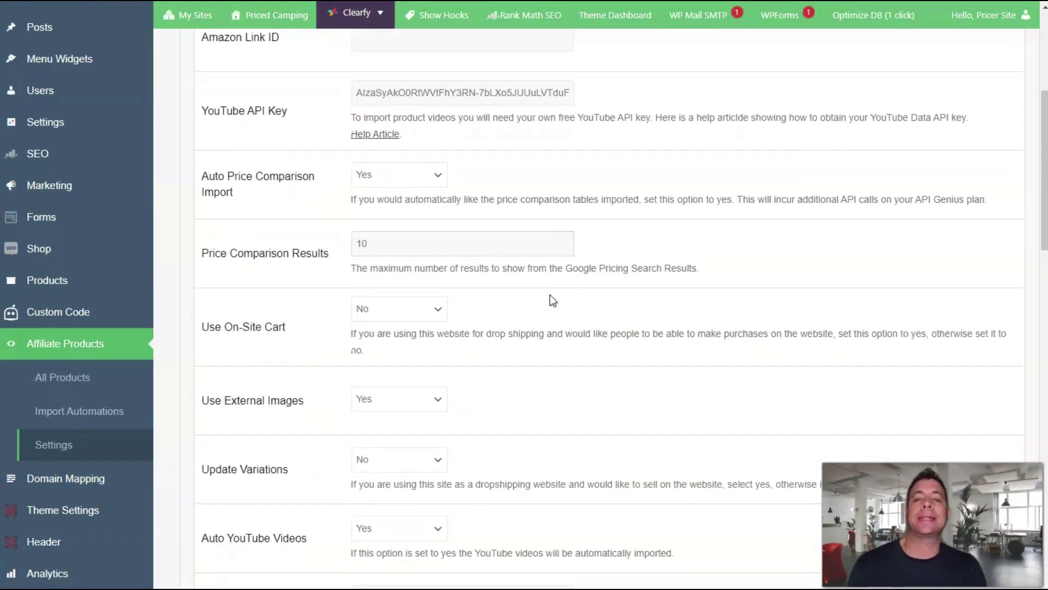
scroll(550, 296, "down", 1)
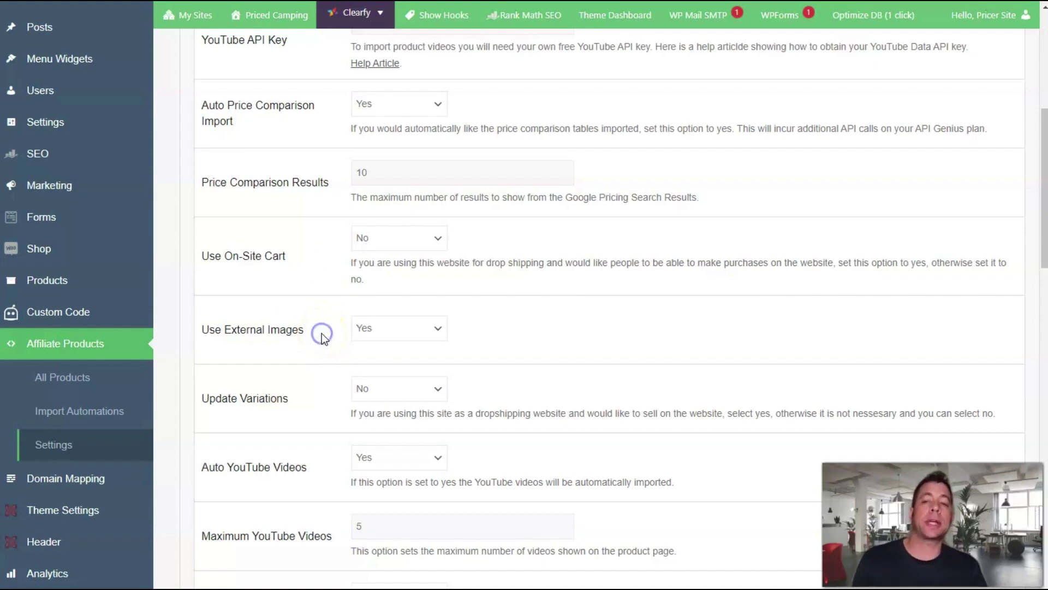
scroll(322, 335, "down", 5)
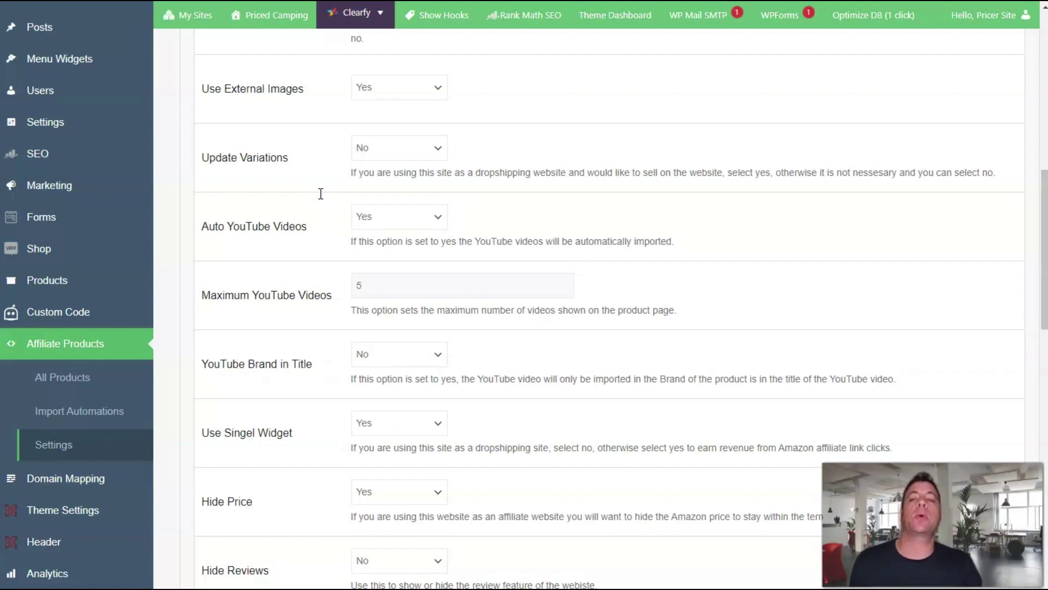
scroll(321, 194, "down", 2)
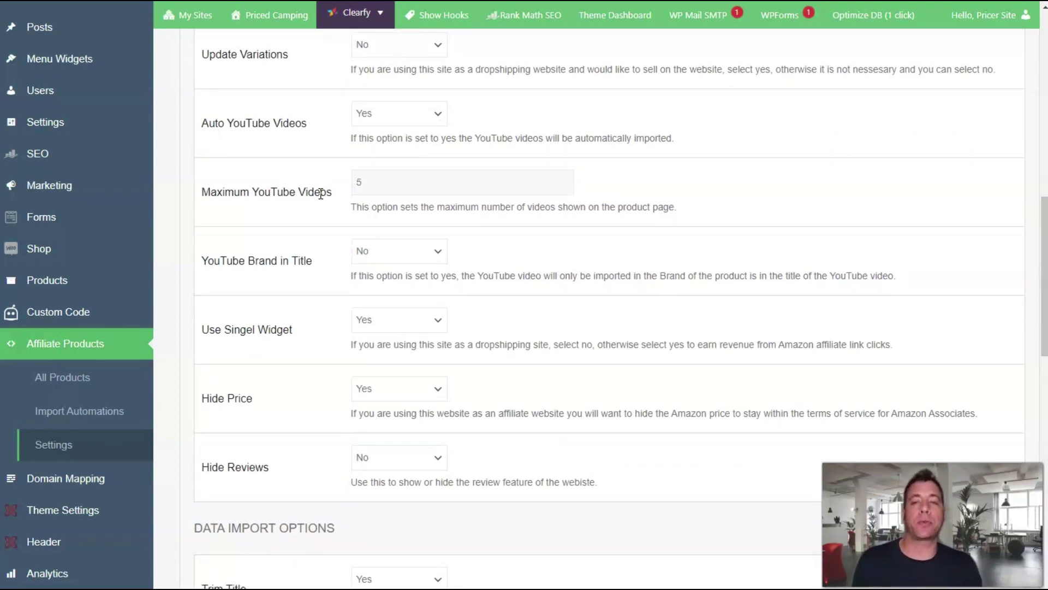
scroll(320, 193, "down", 1)
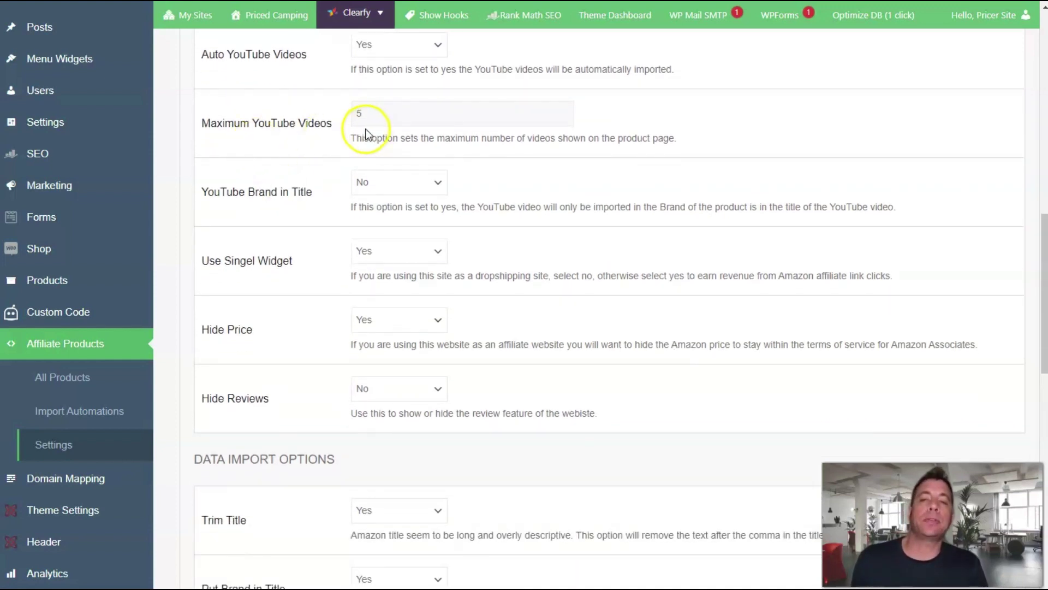
left_click(374, 113)
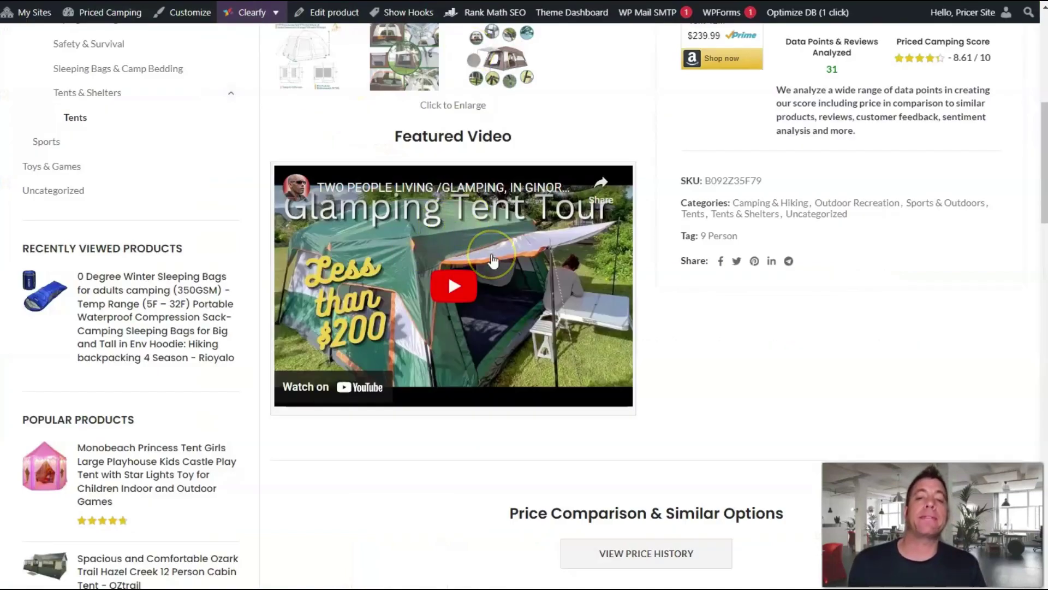
- Examine the tent's product page on the site down to its price history and show its additional videos
scroll(493, 261, "down", 20)
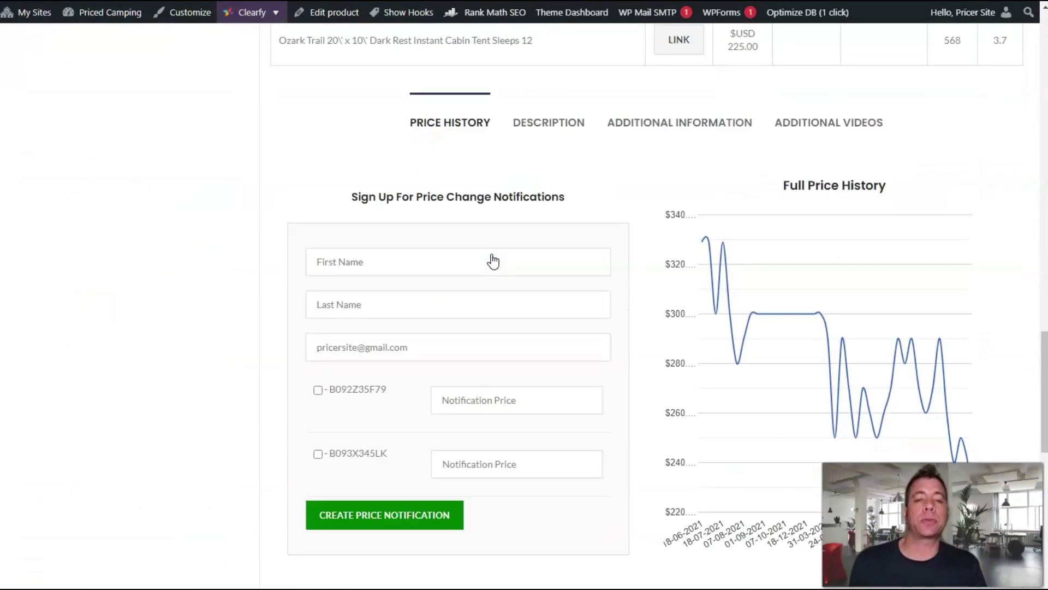
scroll(493, 261, "down", 2)
scroll(492, 260, "up", 3)
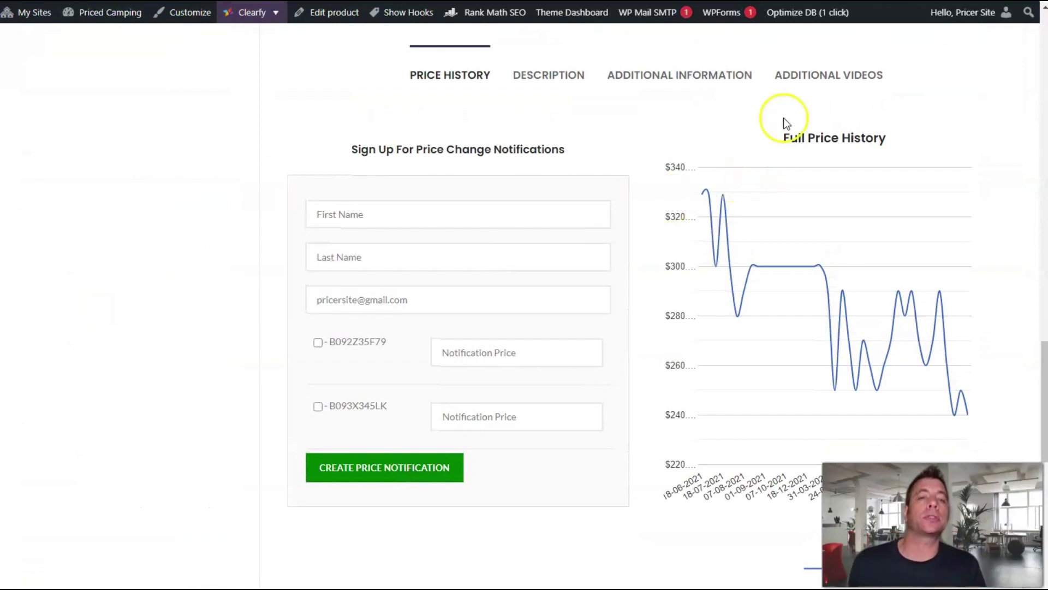
left_click(805, 78)
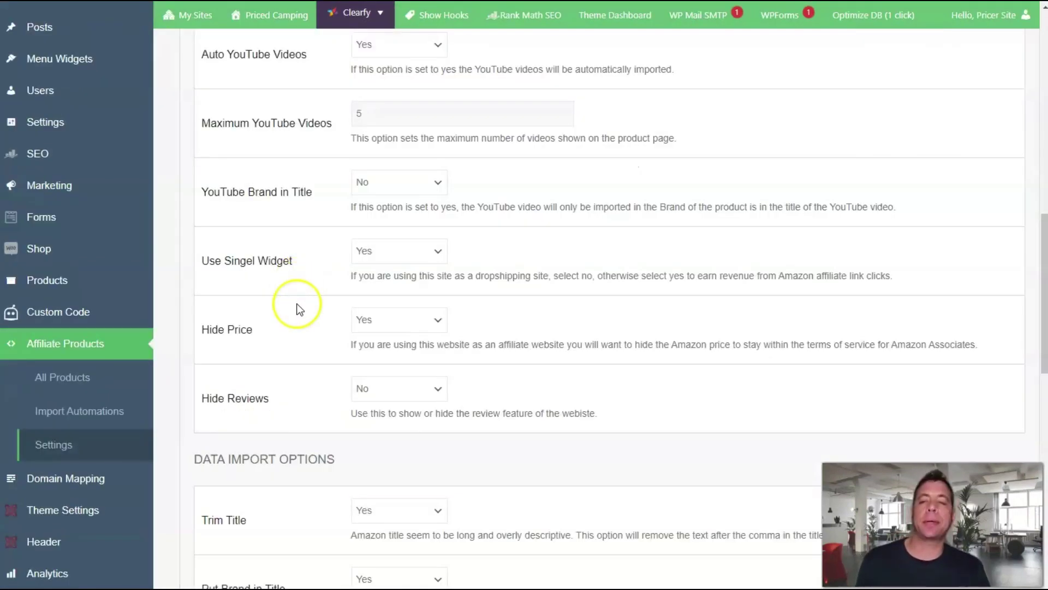
- Review the price and review visibility settings, the data import options and the attribute assignments in the affiliate product settings
scroll(299, 310, "down", 3)
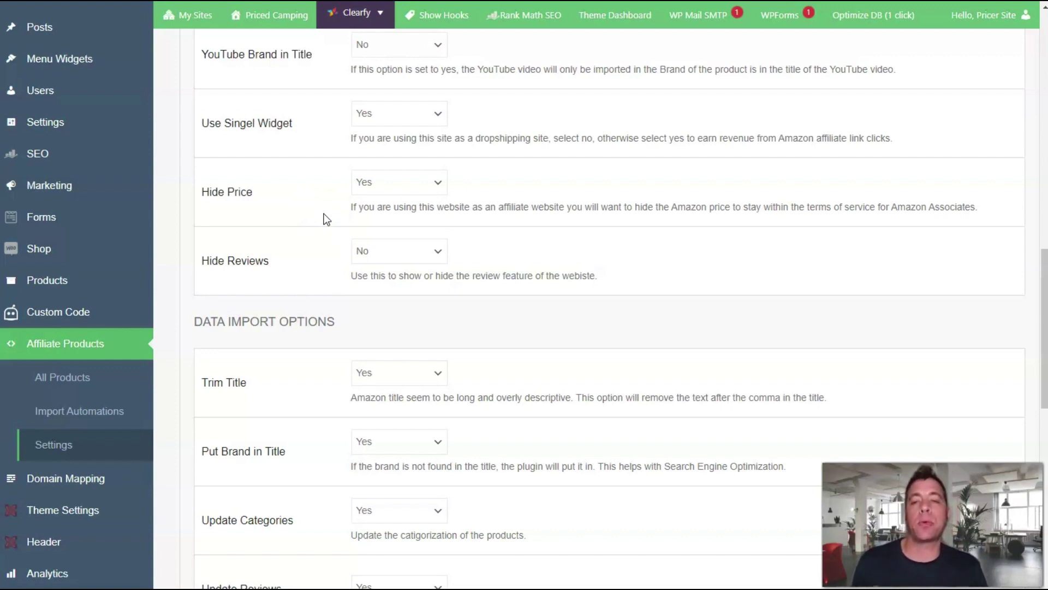
scroll(324, 214, "down", 3)
left_click(334, 155)
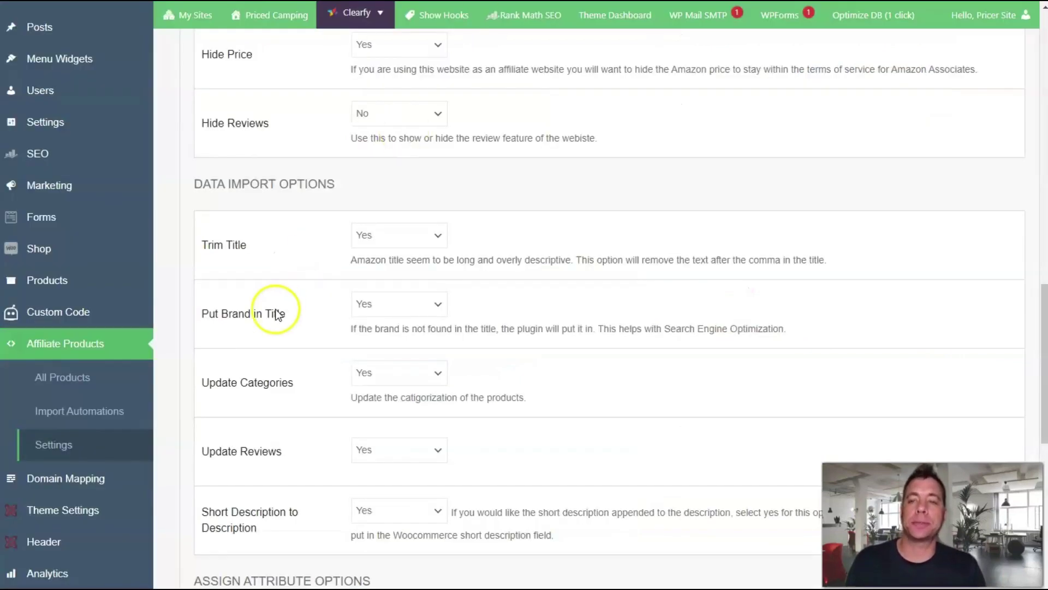
scroll(243, 346, "down", 4)
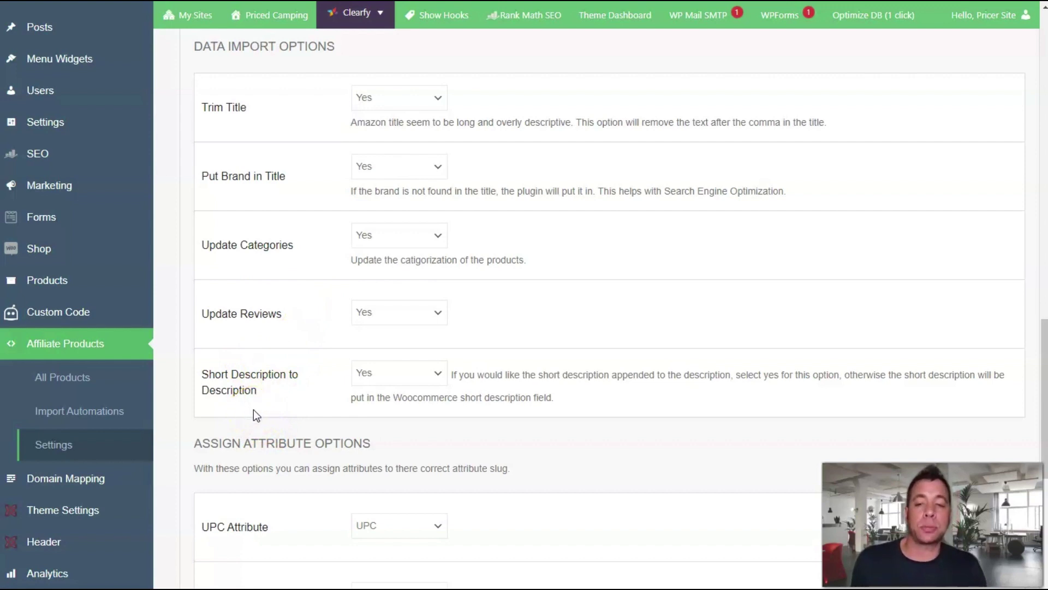
scroll(255, 415, "down", 2)
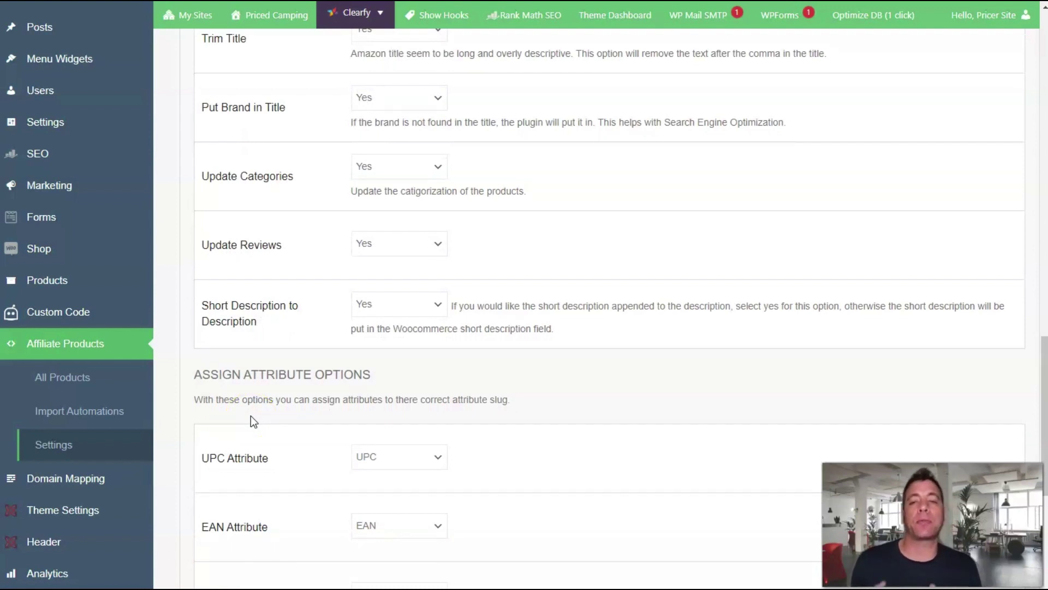
scroll(250, 416, "down", 5)
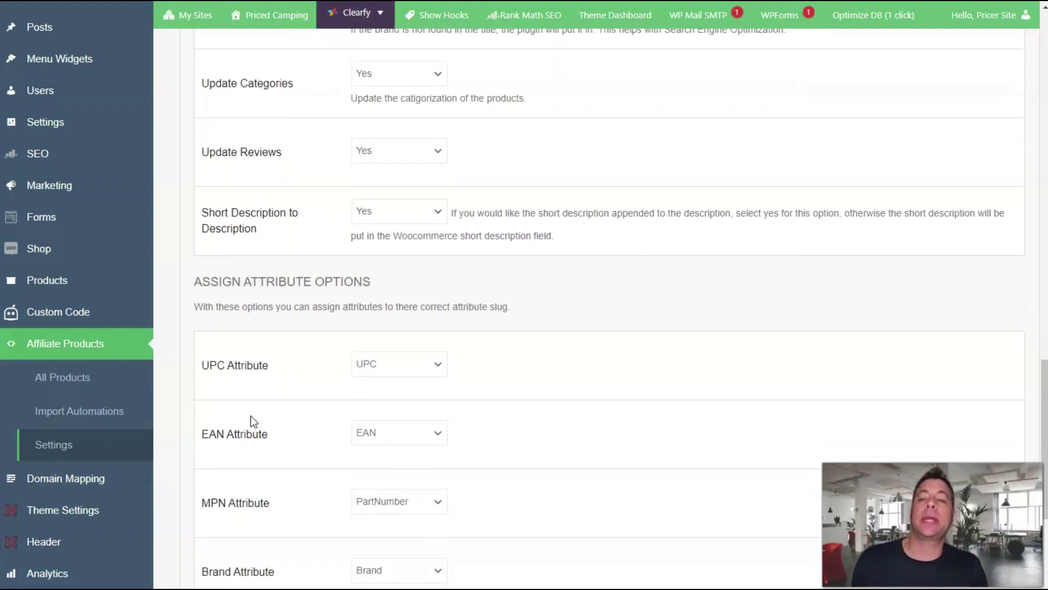
scroll(251, 417, "down", 2)
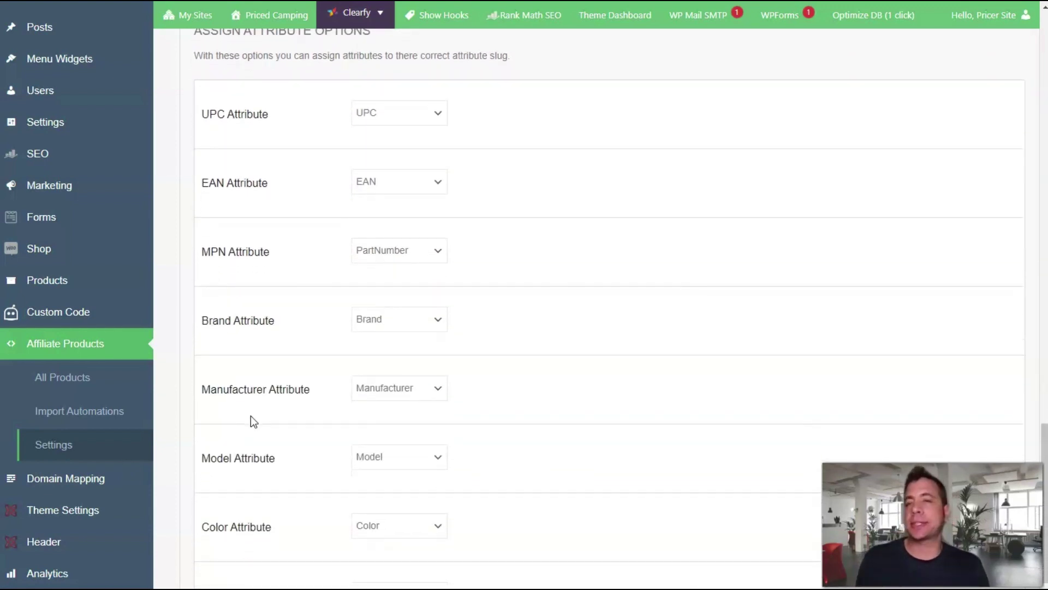
- Review the remaining attribute assignments down to Size and check the additional information on the tent's product page
scroll(251, 417, "down", 3)
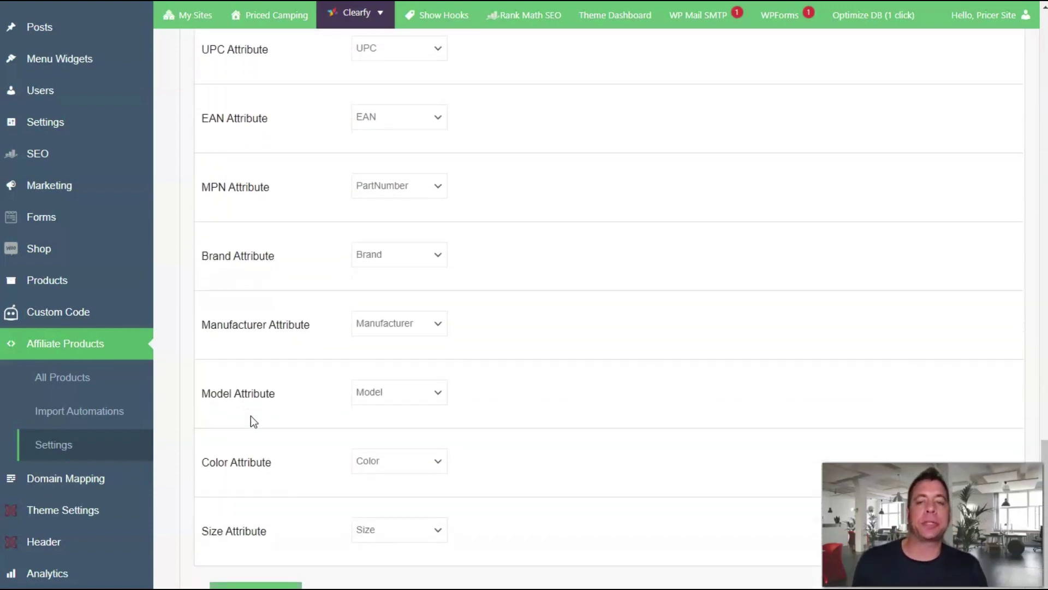
scroll(251, 417, "up", 4)
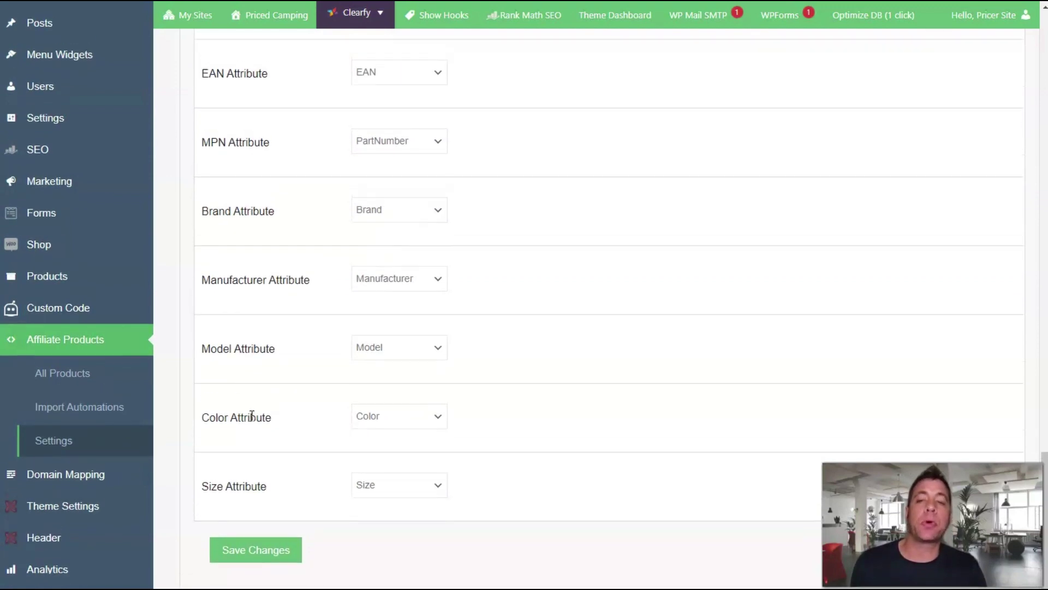
scroll(252, 421, "down", 3)
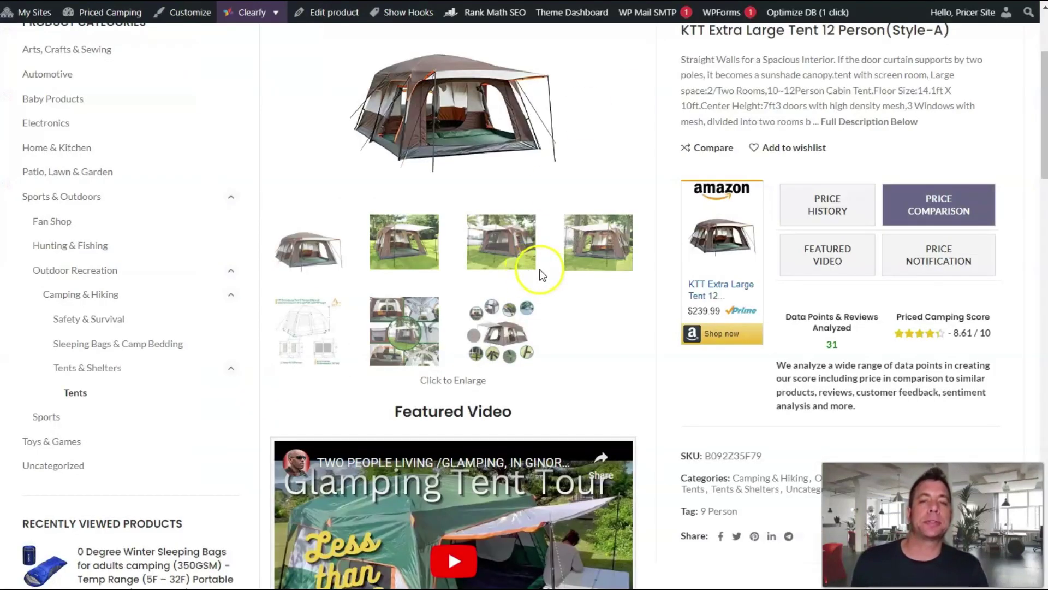
scroll(540, 269, "down", 10)
left_click(690, 109)
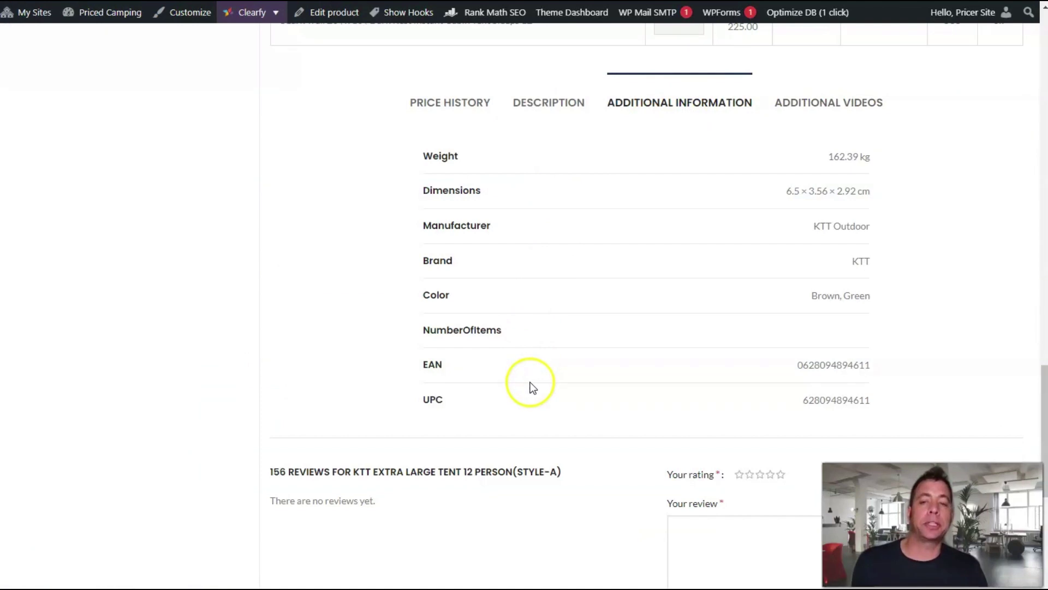
scroll(579, 328, "up", 15)
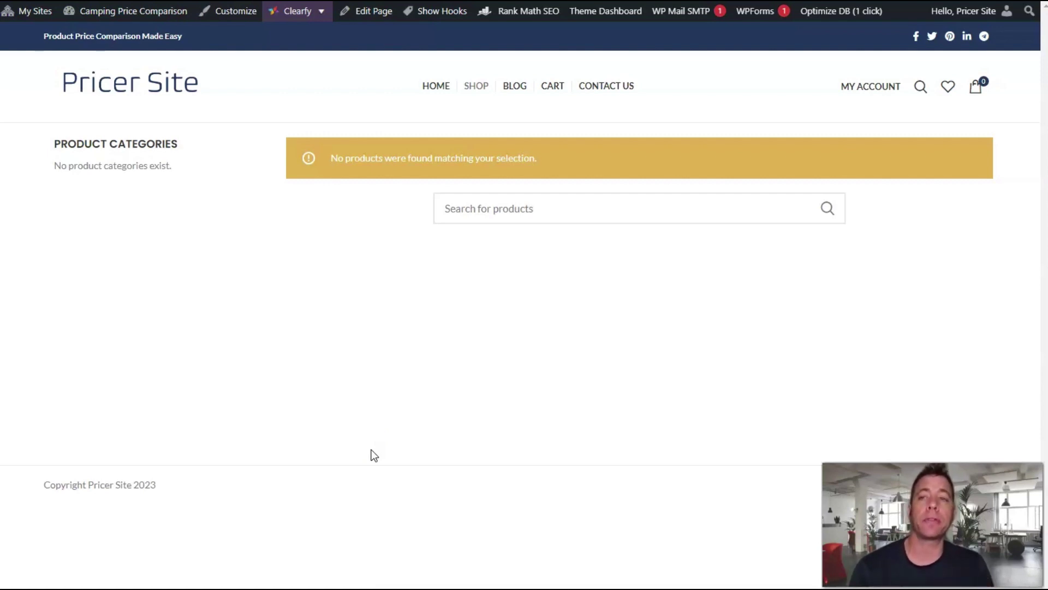
- Check the new camping site's shop page, then view the full affiliate product list in its dashboard
left_click(371, 396)
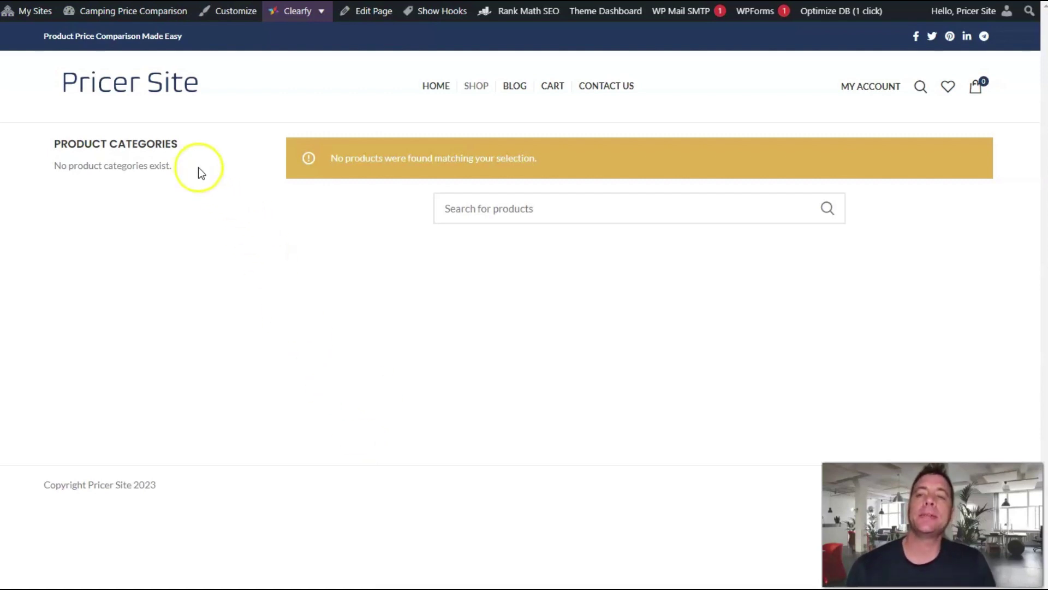
mouse_move(156, 16)
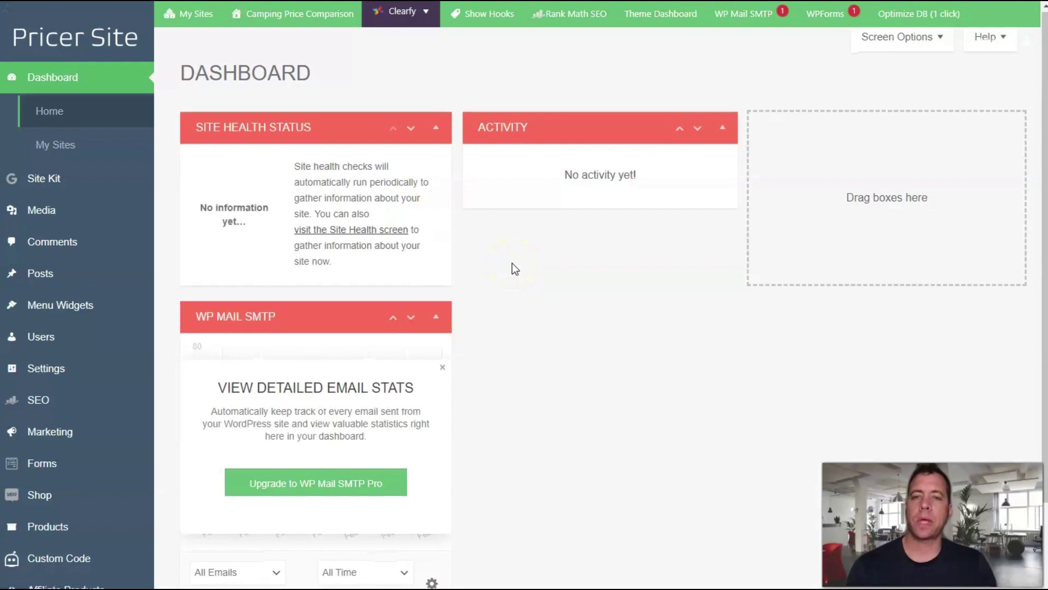
scroll(513, 263, "down", 3)
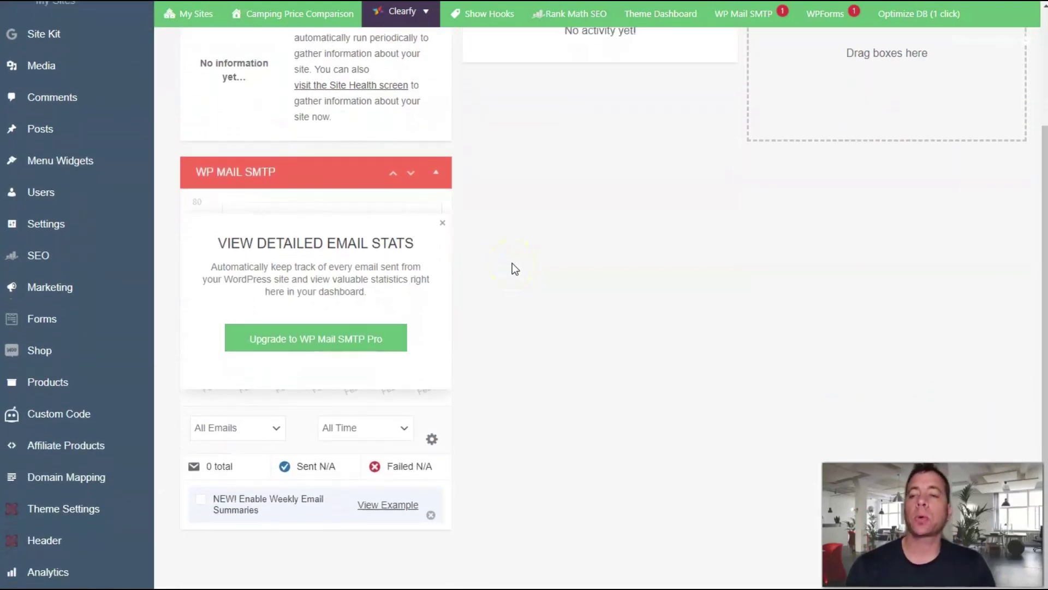
mouse_move(79, 445)
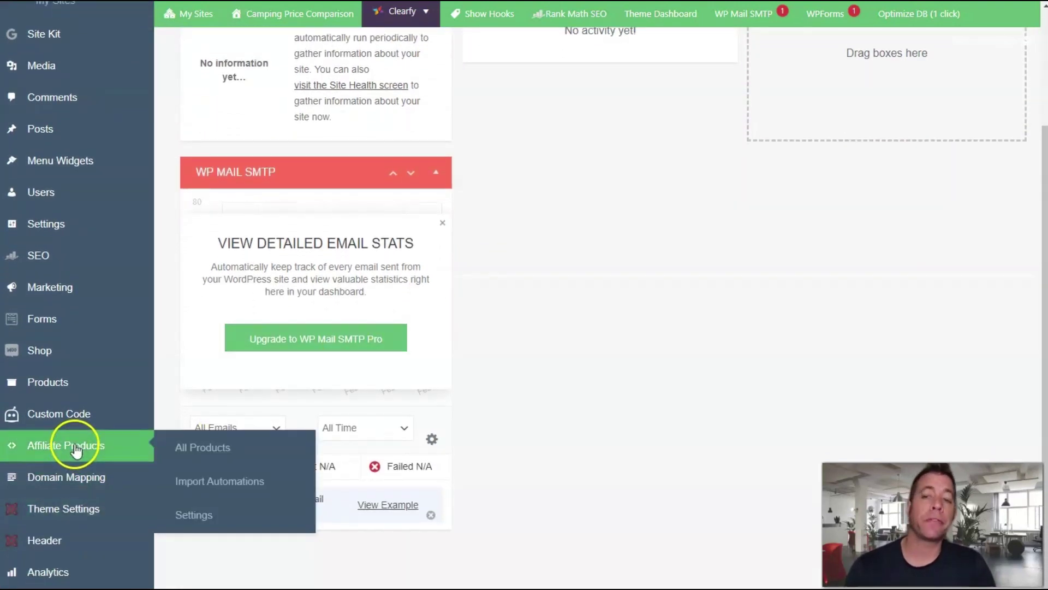
left_click(213, 447)
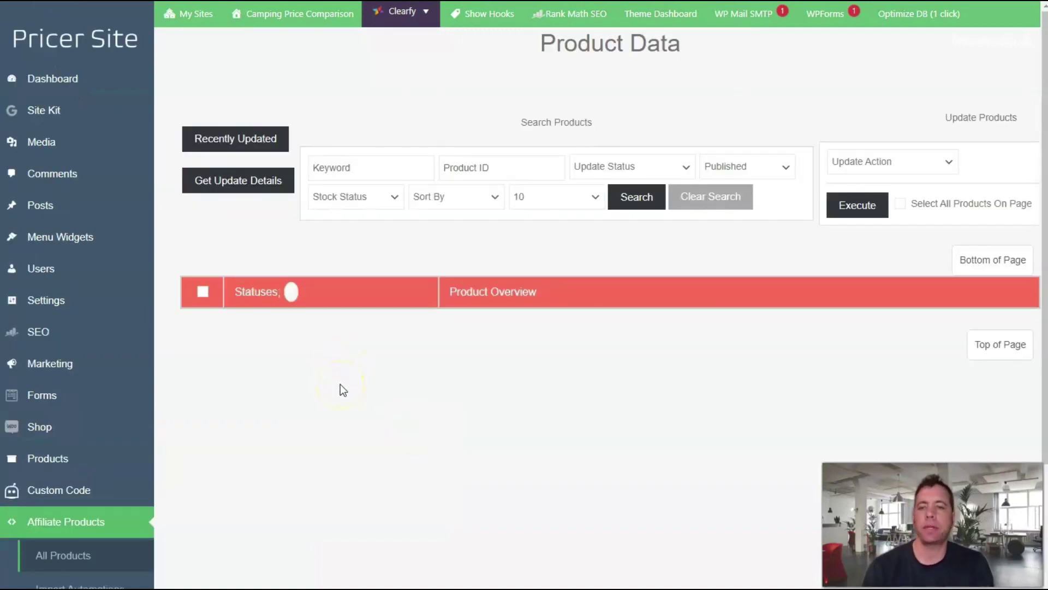
scroll(349, 375, "down", 2)
left_click(204, 431)
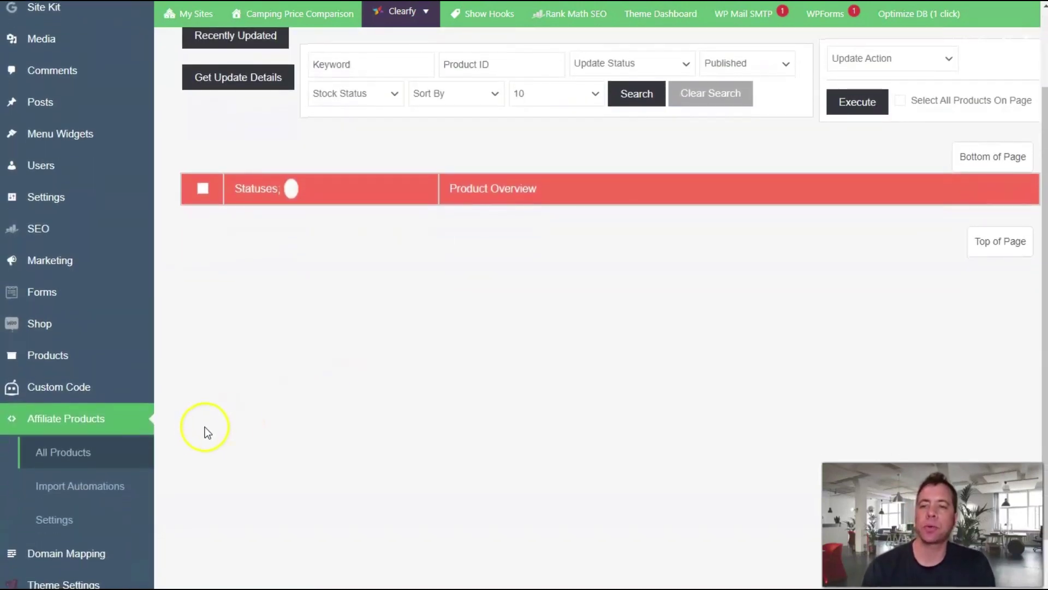
- Open the affiliate plugin's import automations and set the product import query to "camping tents"
left_click(89, 490)
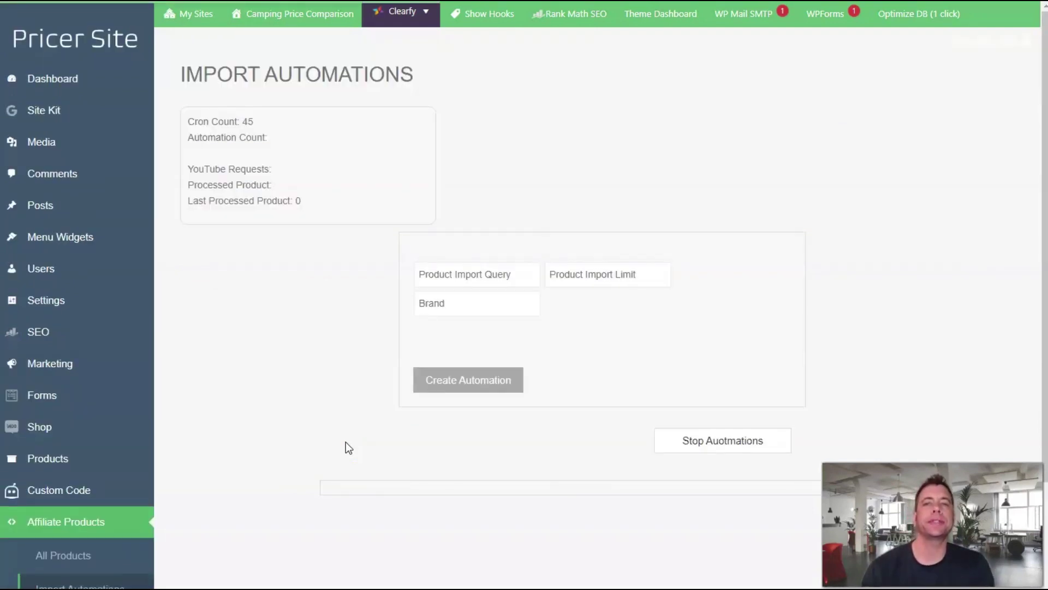
left_click(347, 438)
left_click(484, 279)
left_click(483, 276)
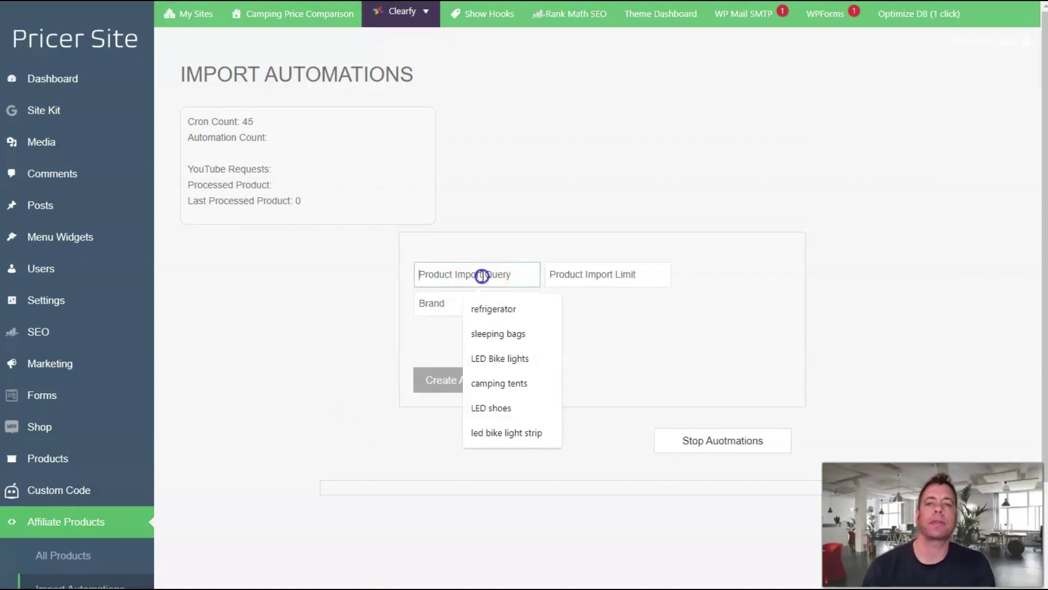
type("cam")
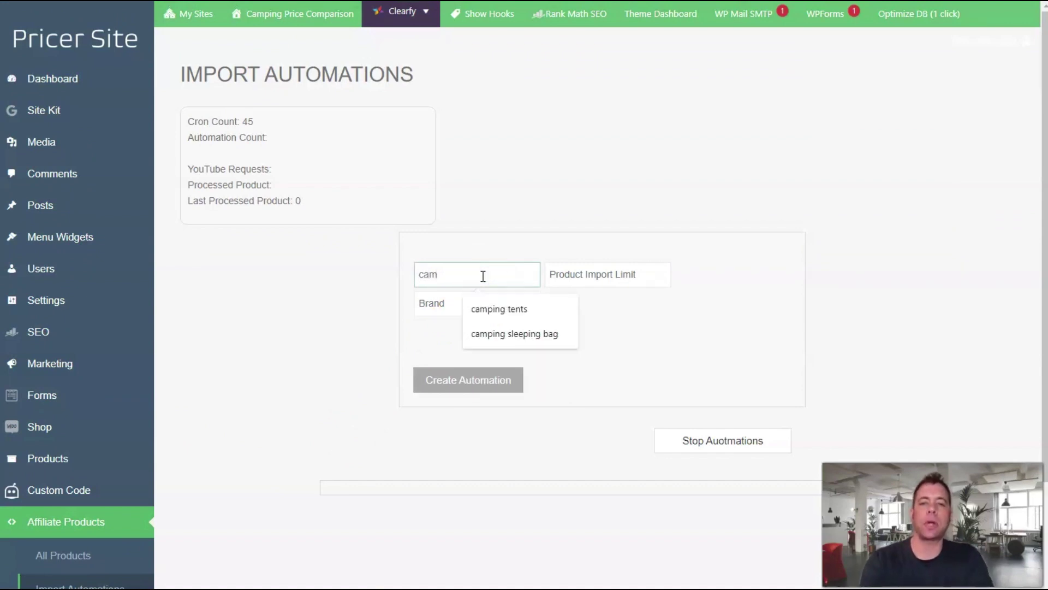
key("Down")
key("Return")
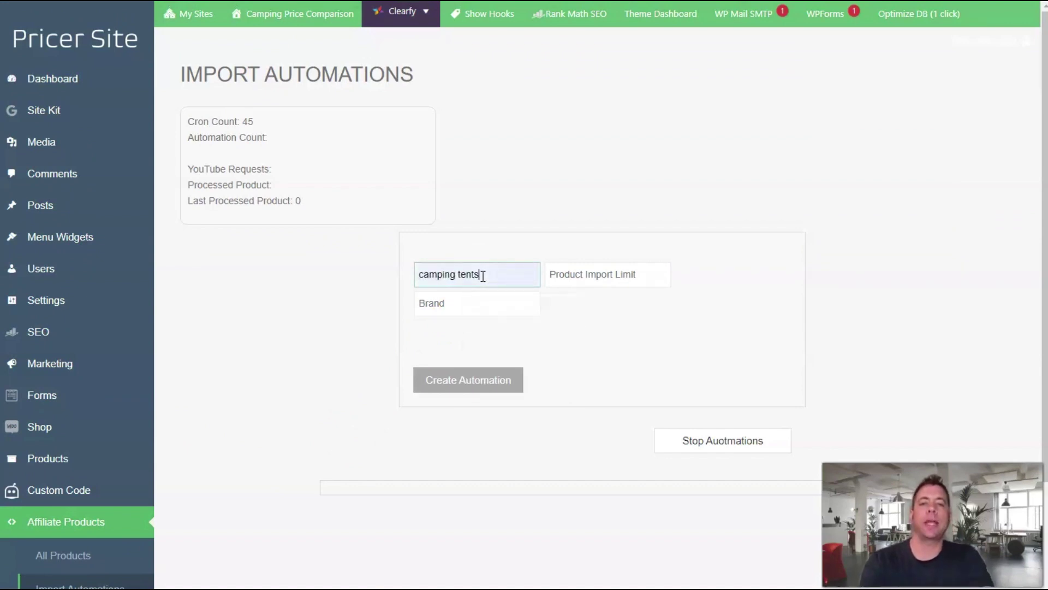
- Set the product import limit to 100, leave the brand blank and create the camping tents automation
type("1")
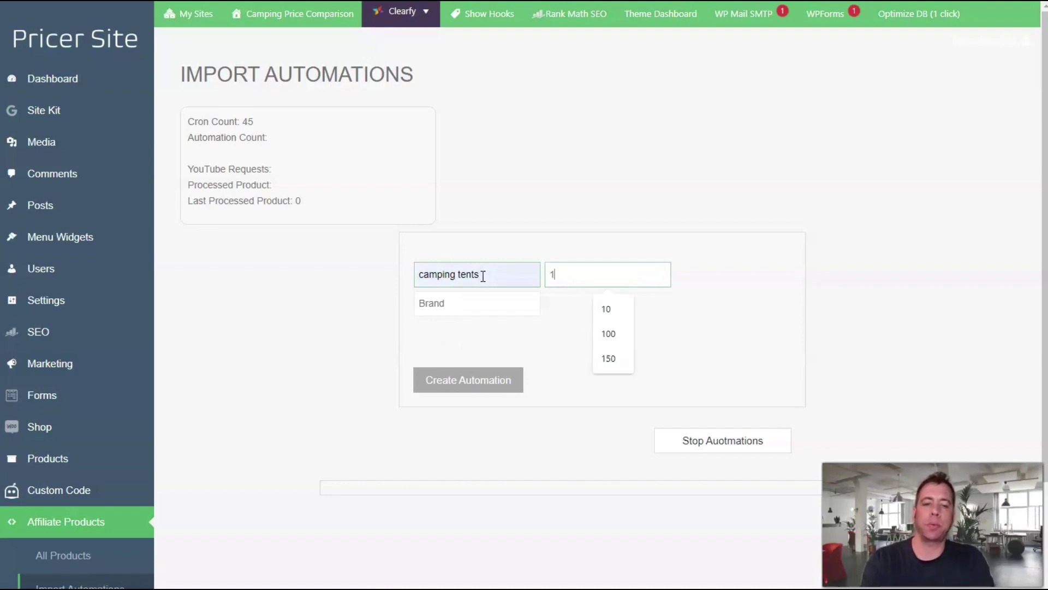
type("00")
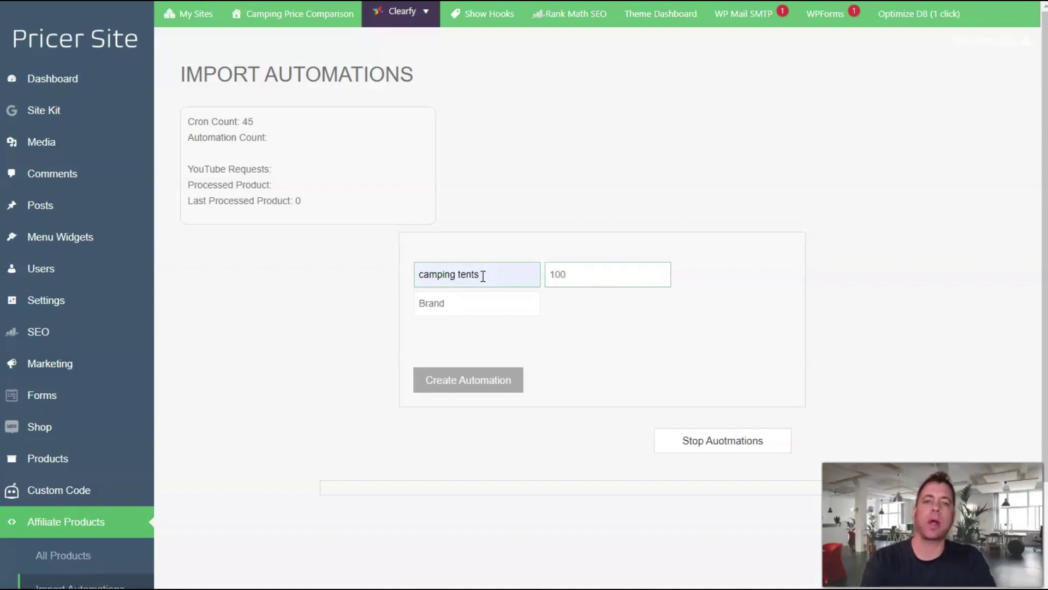
key("Tab")
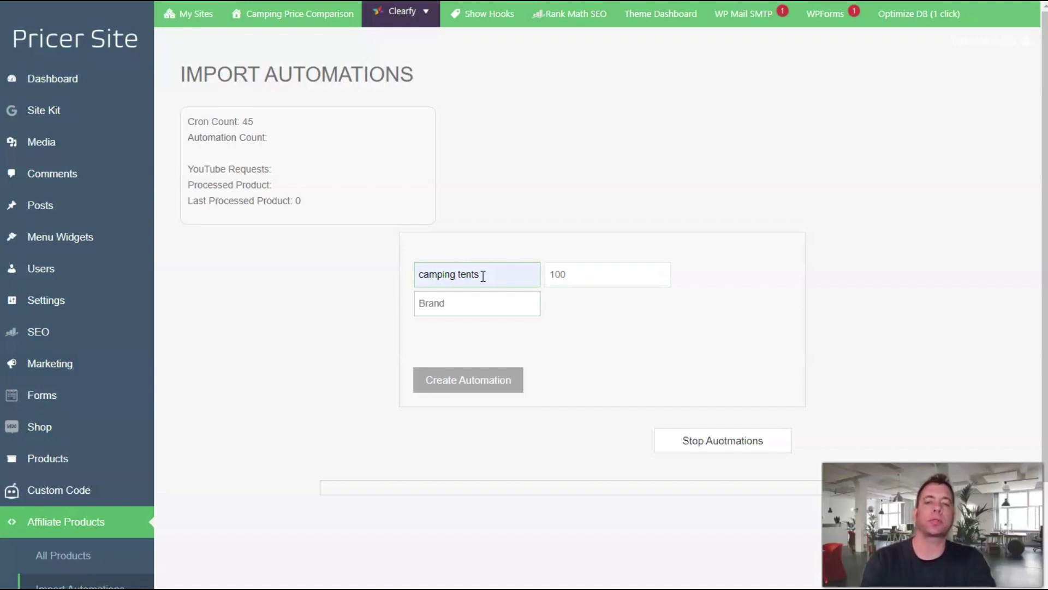
key("Tab")
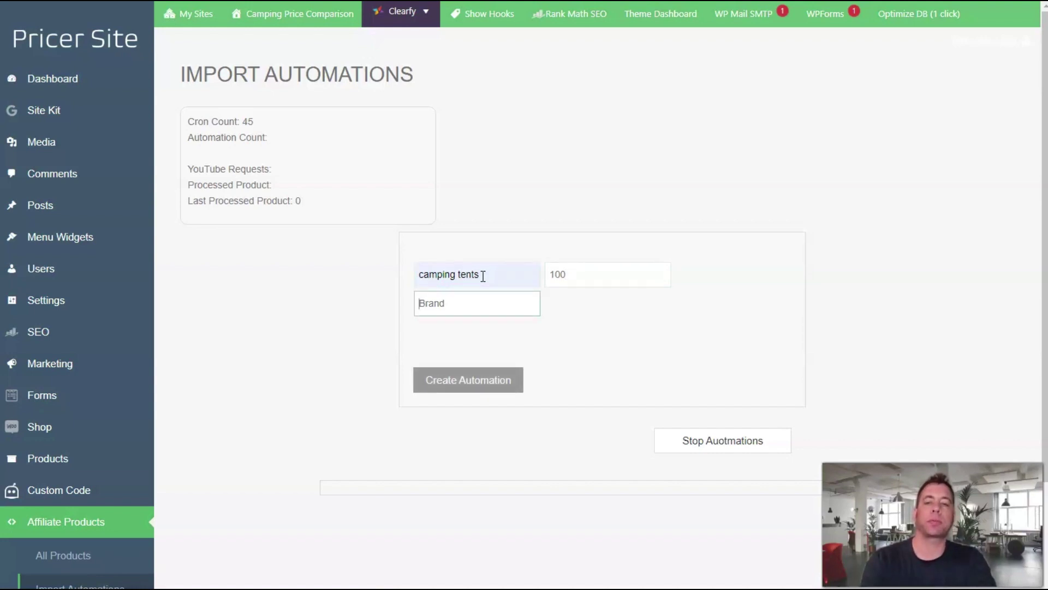
left_click(464, 385)
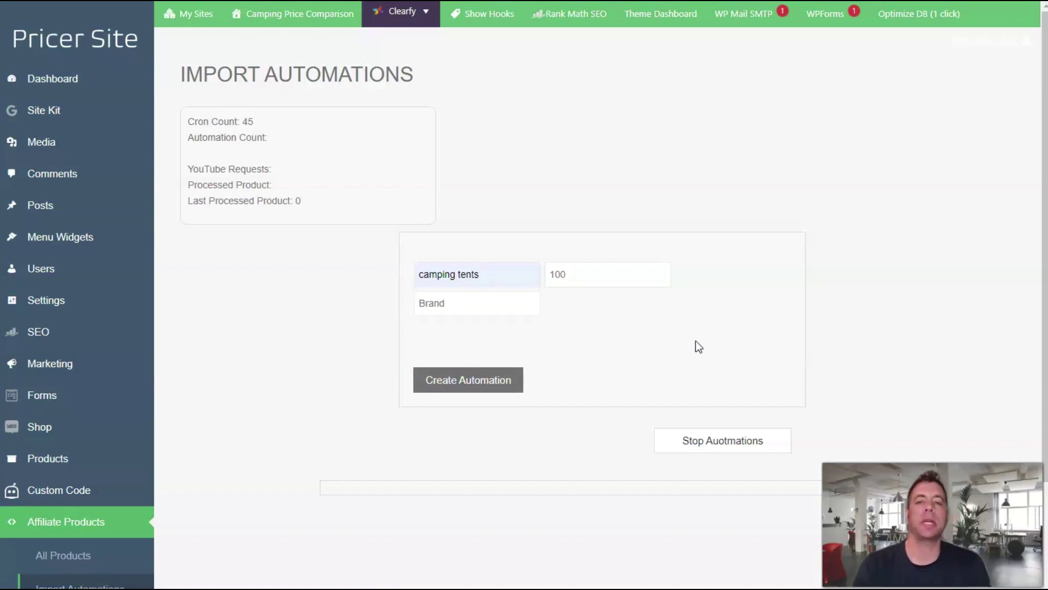
scroll(695, 341, "down", 1)
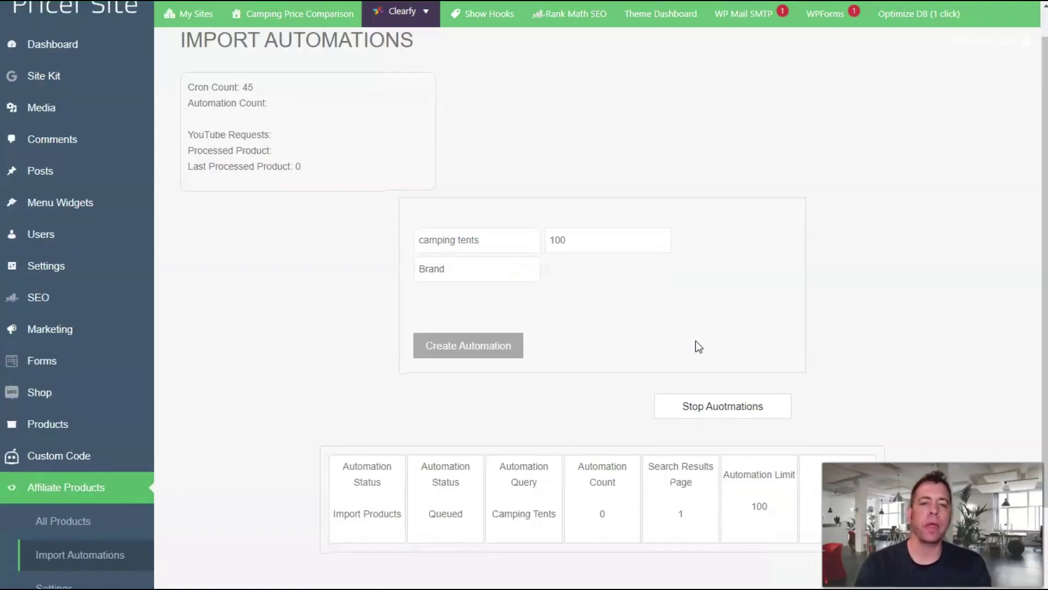
scroll(696, 341, "down", 2)
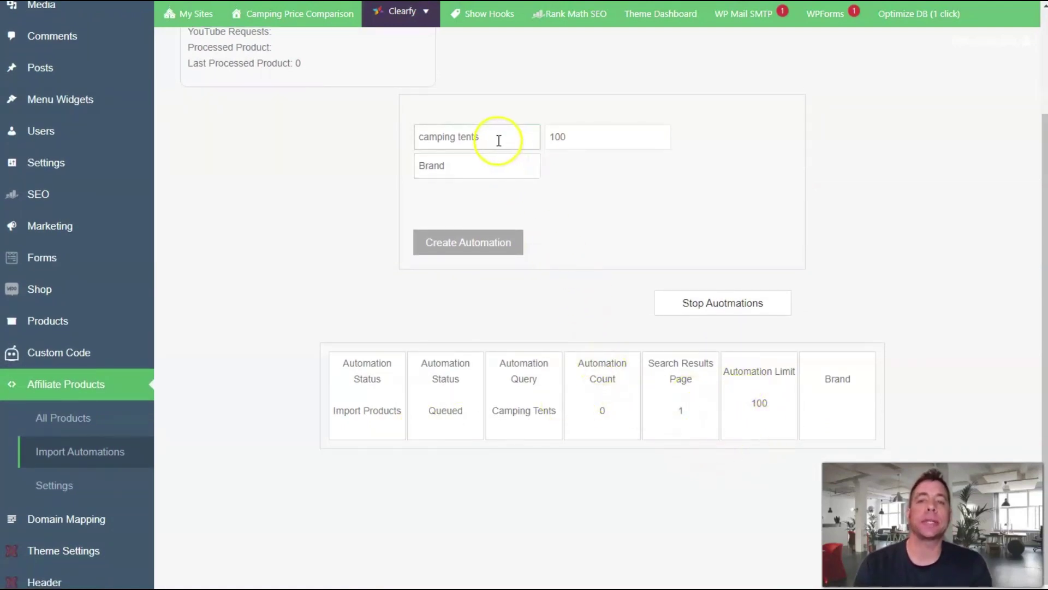
- Change the import query to "camping sleeping bag", keep the limit of 100 and create a second automation
key("BackSpace")
key("BackSpace")
key("BackSpace")
key("BackSpace")
key("BackSpace")
key("BackSpace")
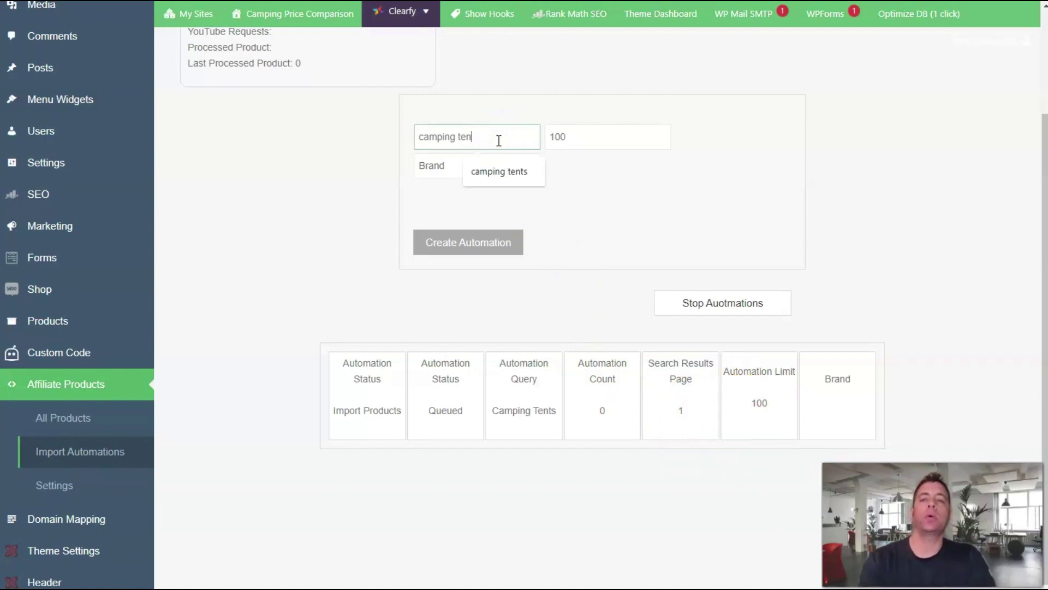
type("sleep")
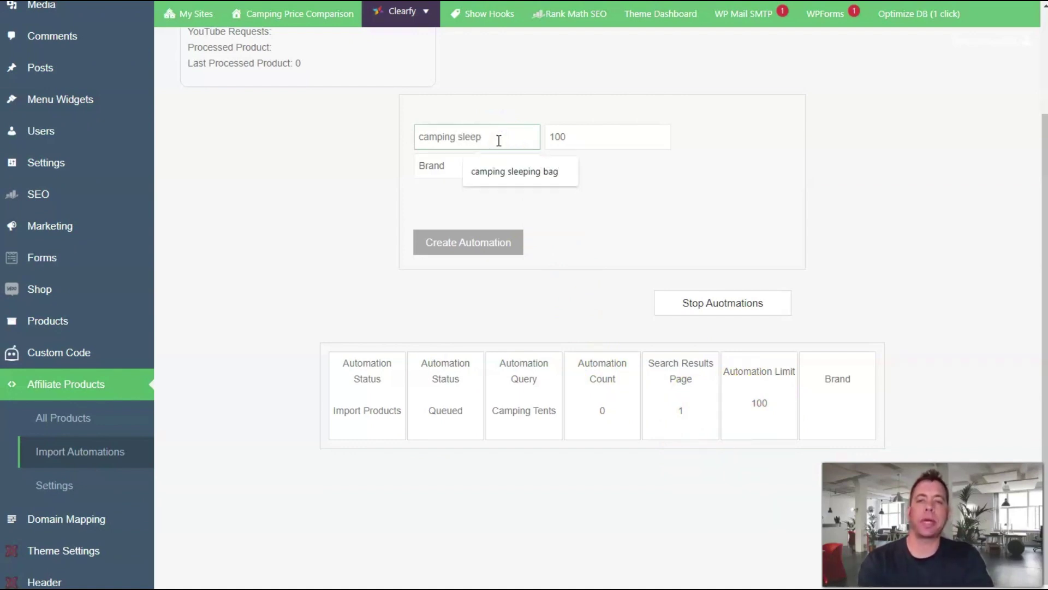
key("Down")
key("Return")
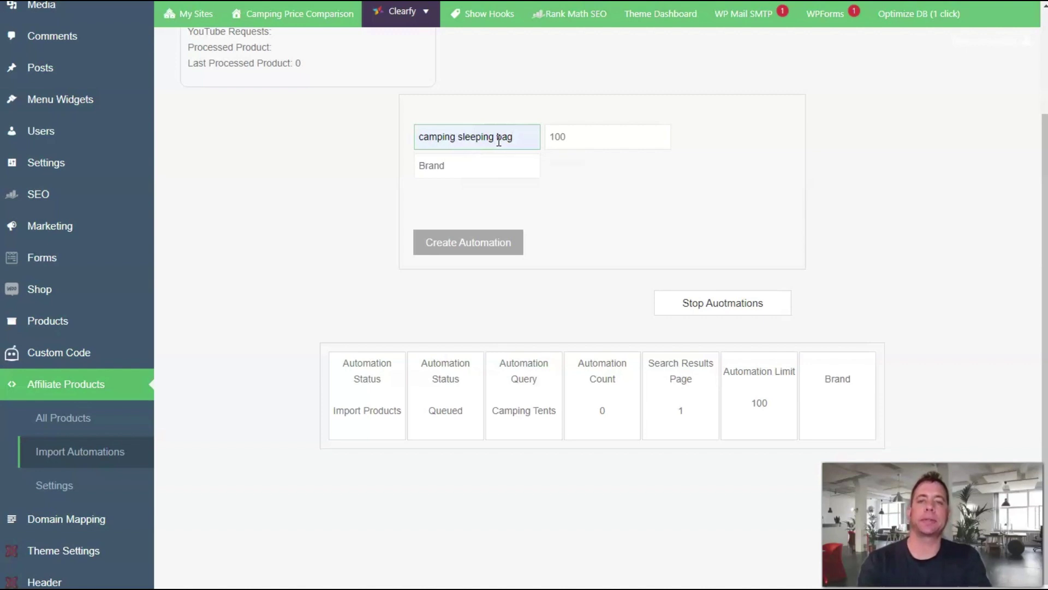
left_click(460, 255)
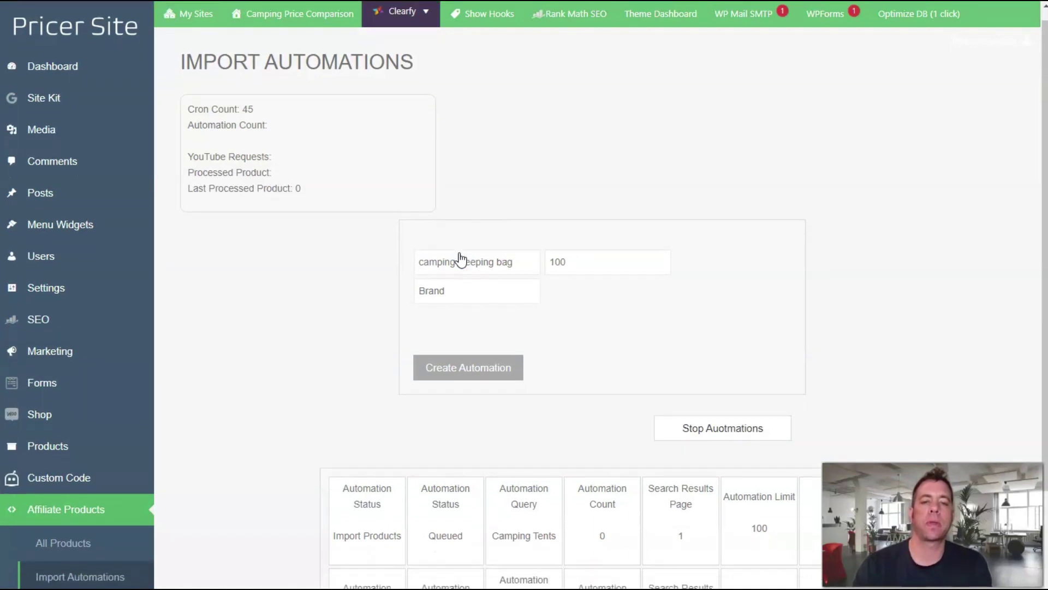
scroll(460, 258, "down", 3)
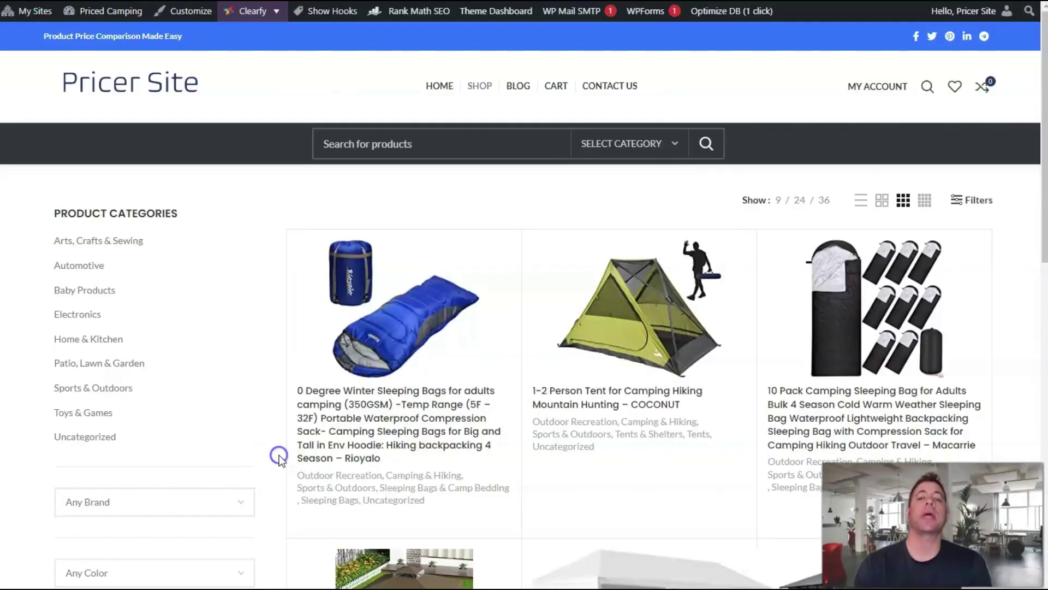
- Browse the Priced Camping site's shop page, looking through its product listings, categories and filters
scroll(280, 456, "down", 2)
scroll(279, 459, "down", 6)
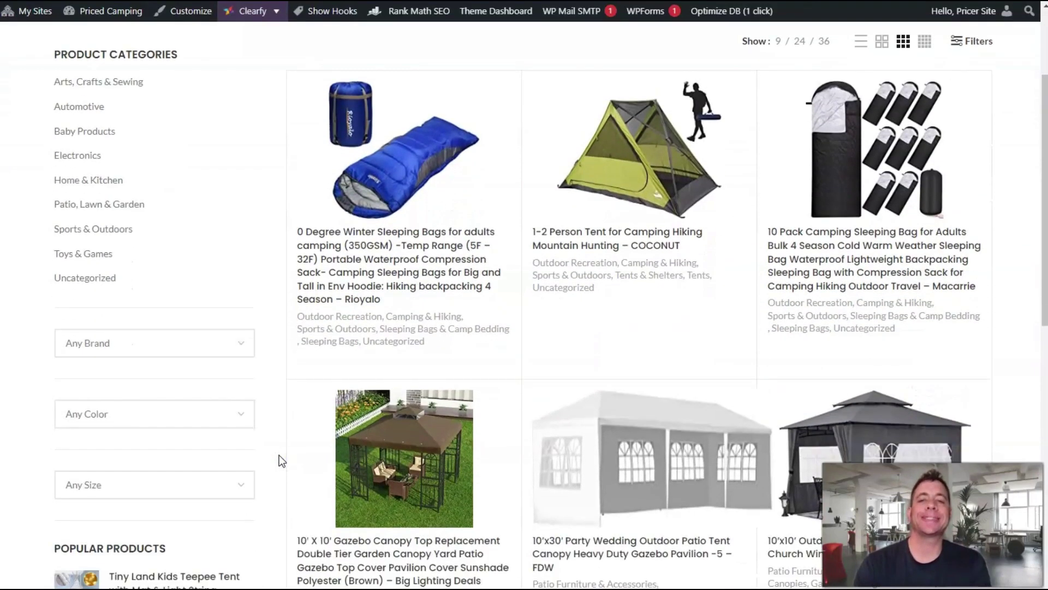
scroll(281, 460, "down", 6)
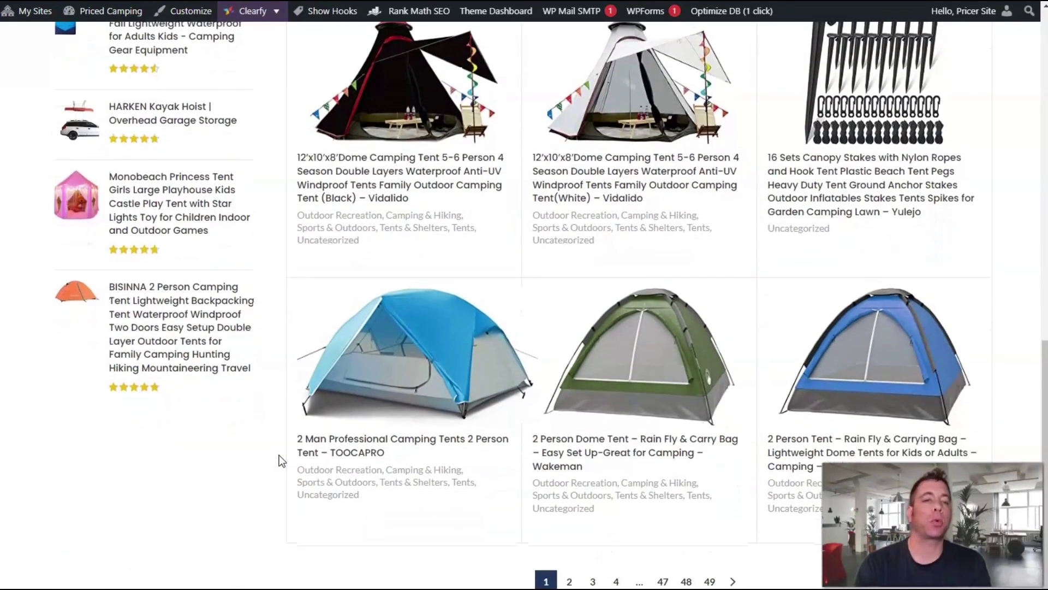
scroll(279, 460, "up", 12)
scroll(280, 460, "up", 1)
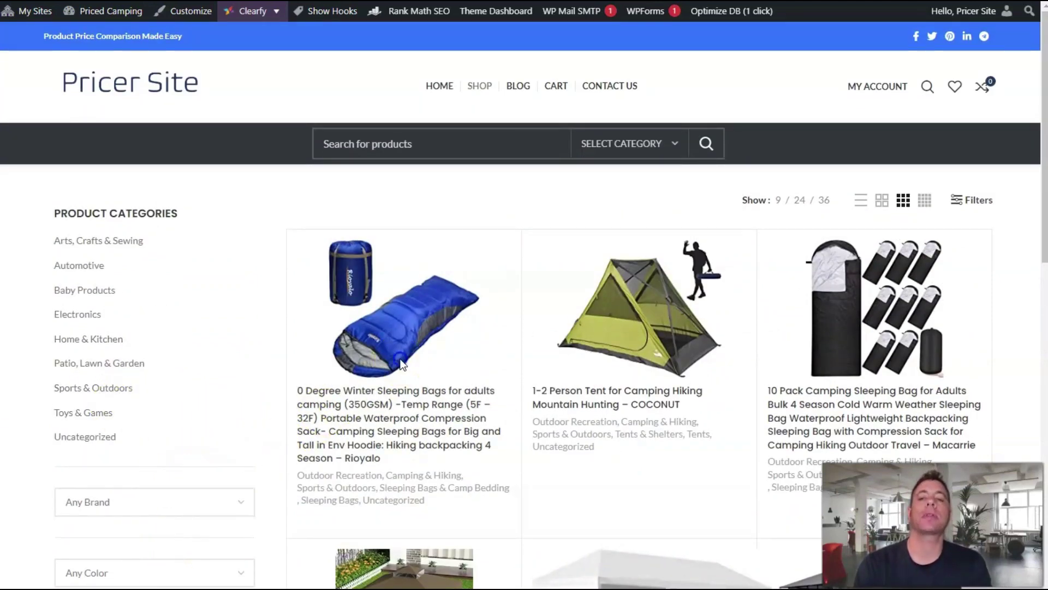
- Open the 0 Degree Winter Sleeping Bags product and examine its storage pocket and snag-free zipper images, description, Amazon offer and score
left_click(400, 392)
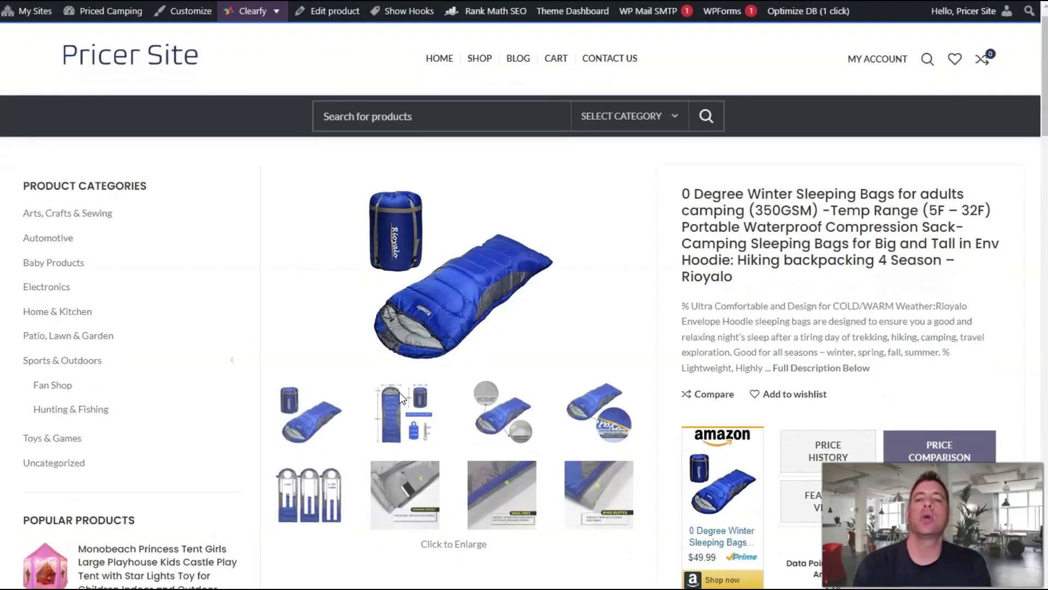
scroll(398, 392, "down", 2)
left_click(411, 414)
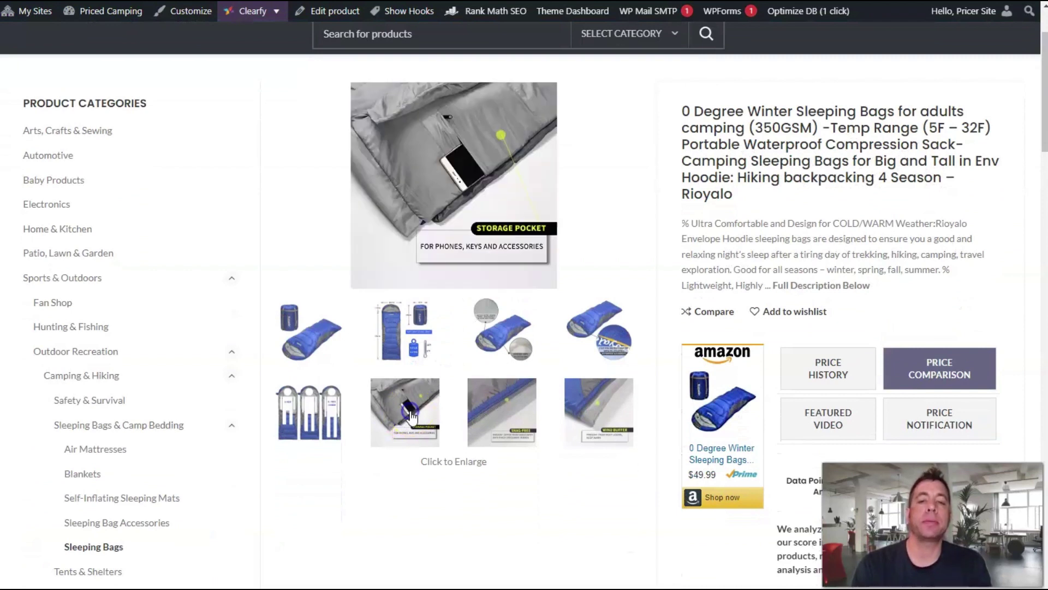
left_click(516, 408)
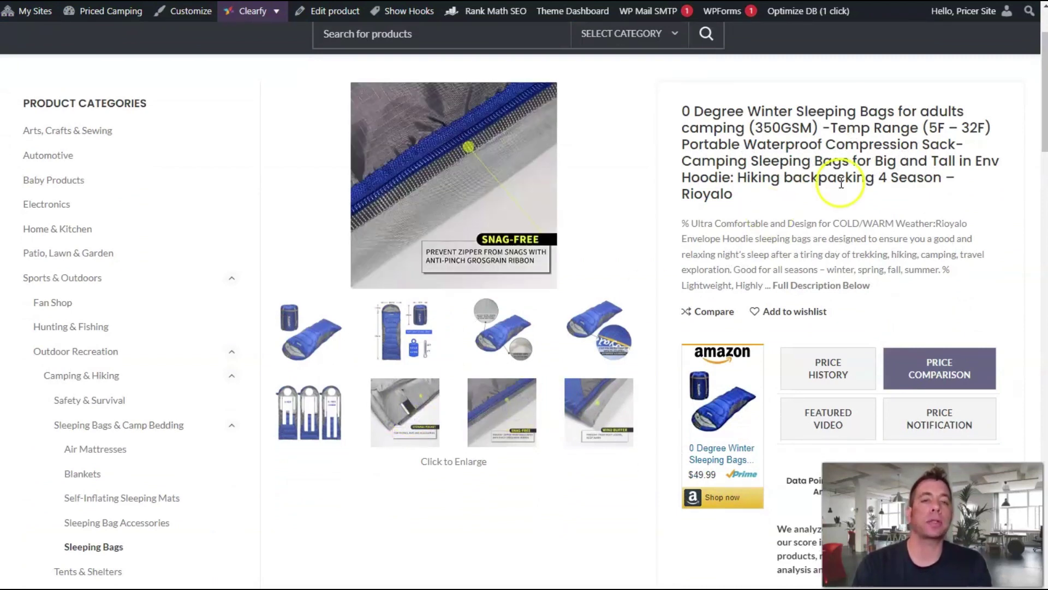
left_click(752, 264)
scroll(752, 263, "down", 2)
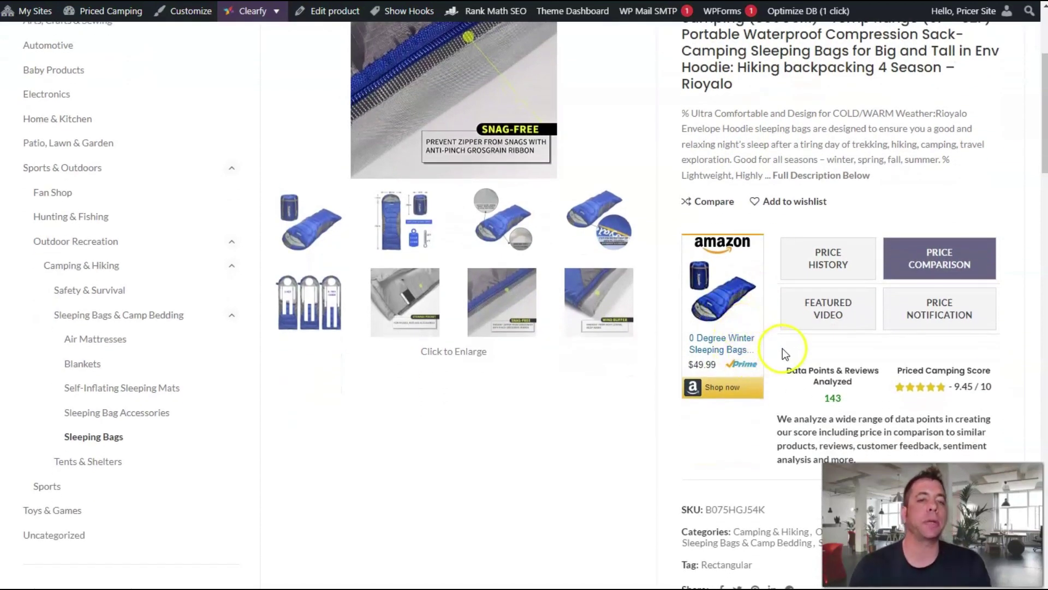
scroll(785, 352, "down", 2)
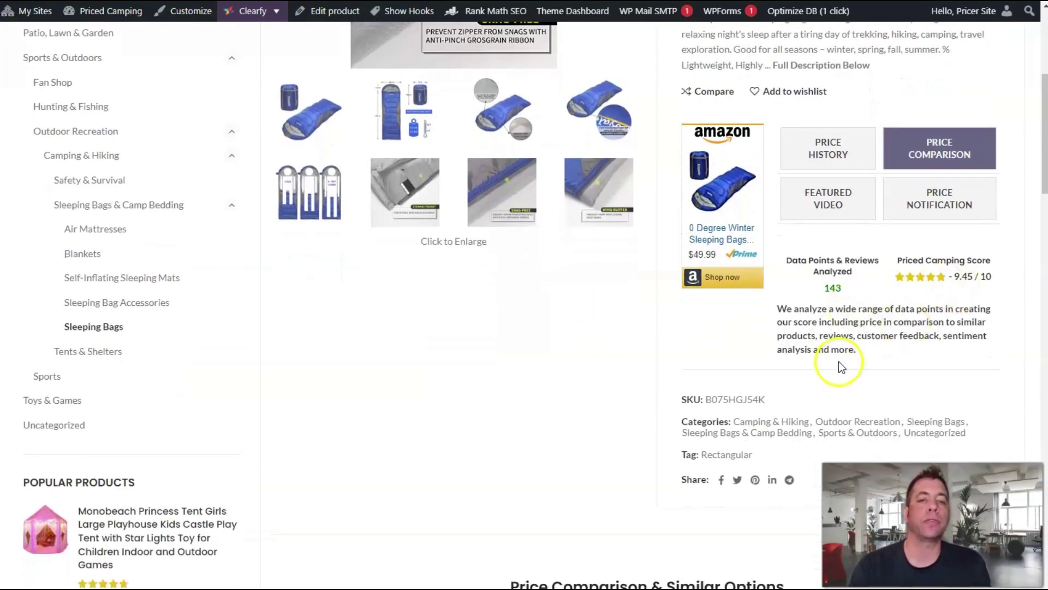
- Examine the sleeping bag's price comparison table, price notification form and full price history chart
scroll(838, 362, "down", 2)
scroll(839, 361, "down", 3)
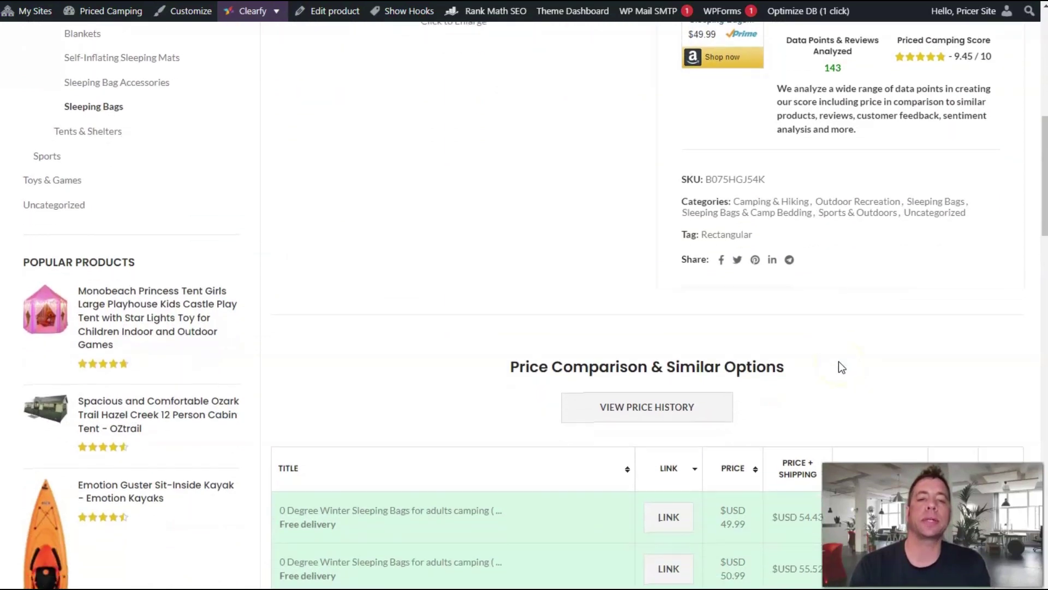
scroll(838, 362, "down", 3)
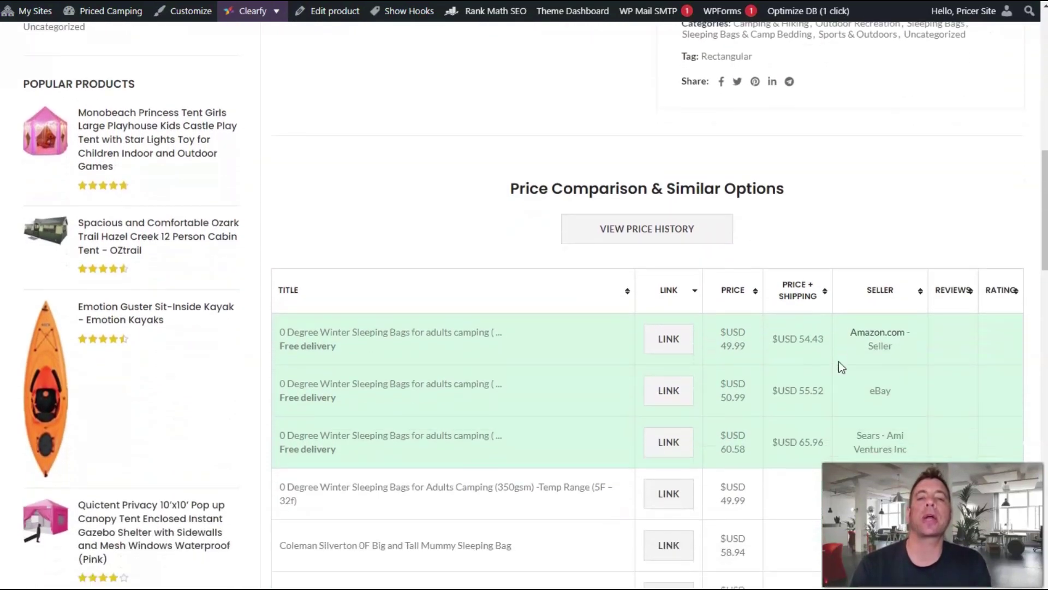
scroll(839, 363, "down", 3)
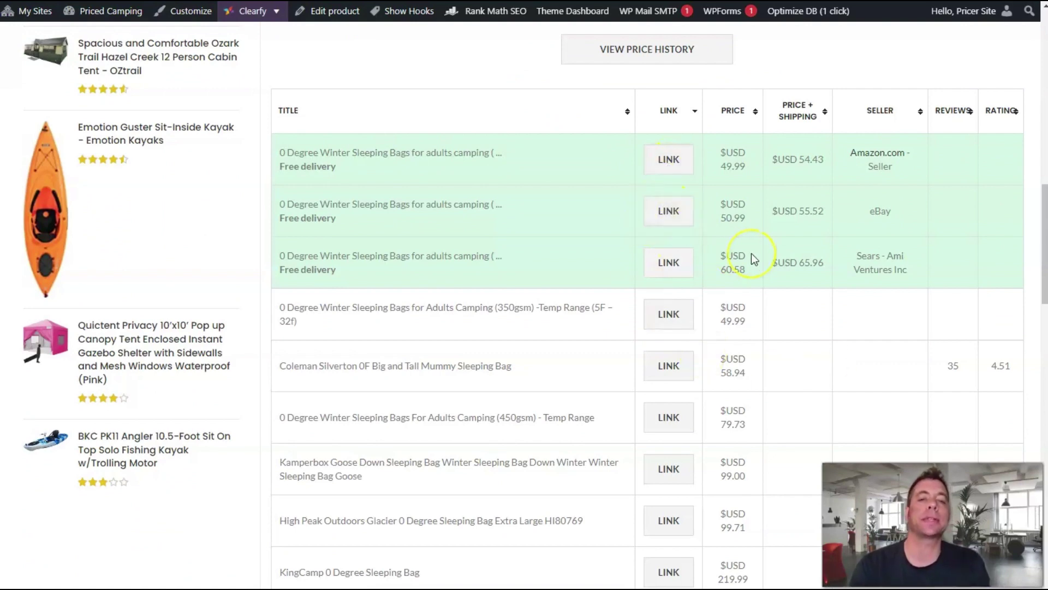
scroll(751, 253, "down", 5)
scroll(751, 253, "down", 8)
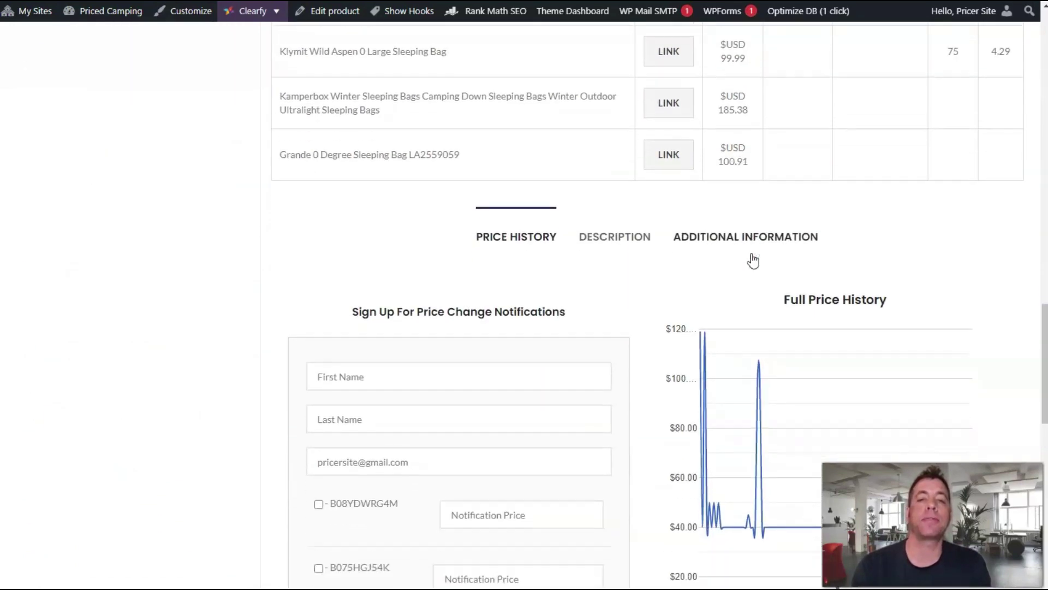
left_click(590, 406)
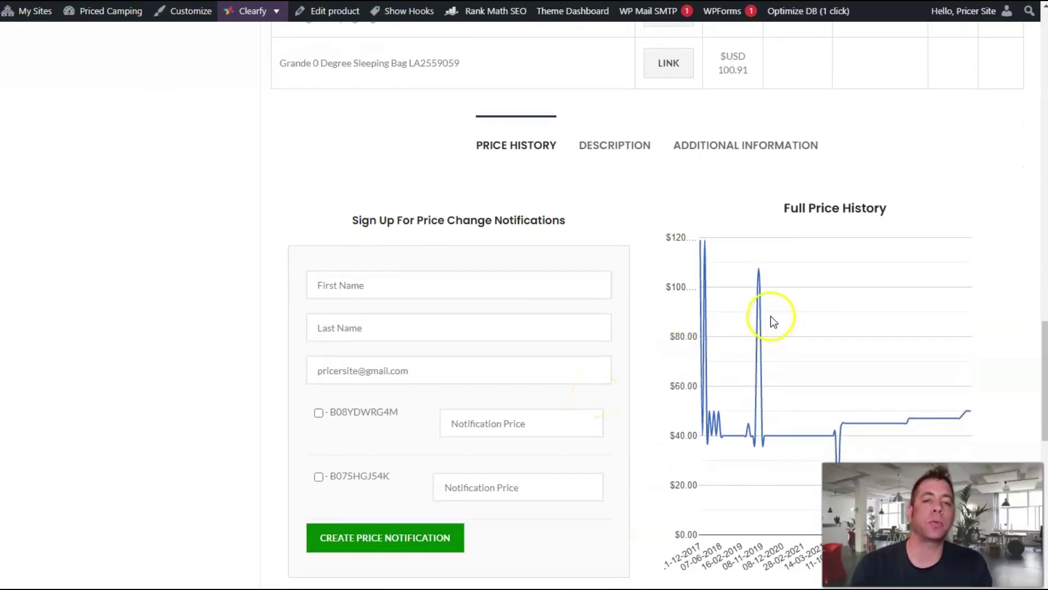
- Read the sleeping bag's full description and additional information, and look through its reviews section and related products
left_click(615, 140)
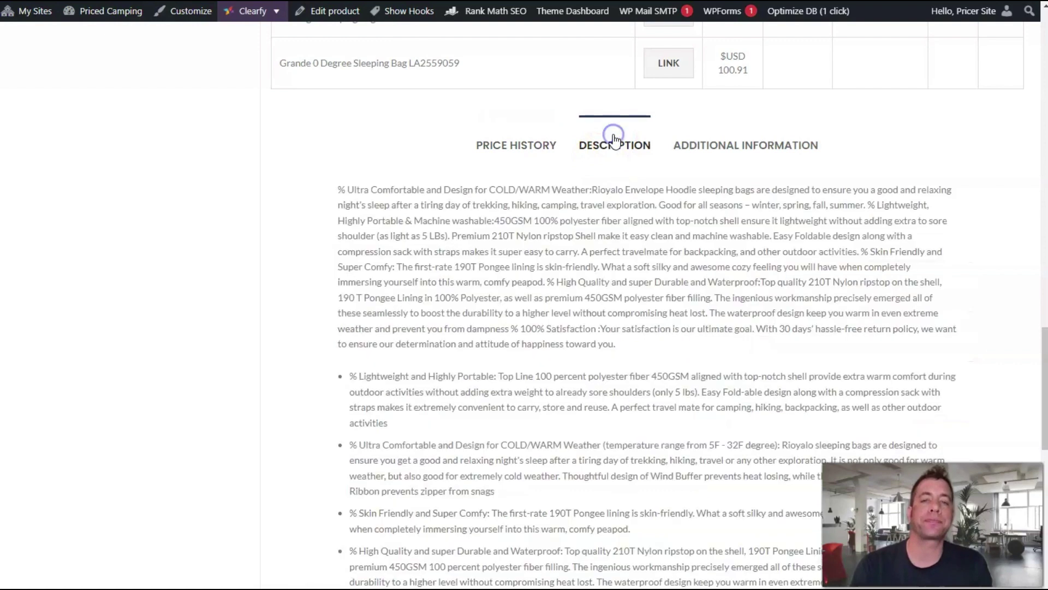
scroll(619, 300, "down", 1)
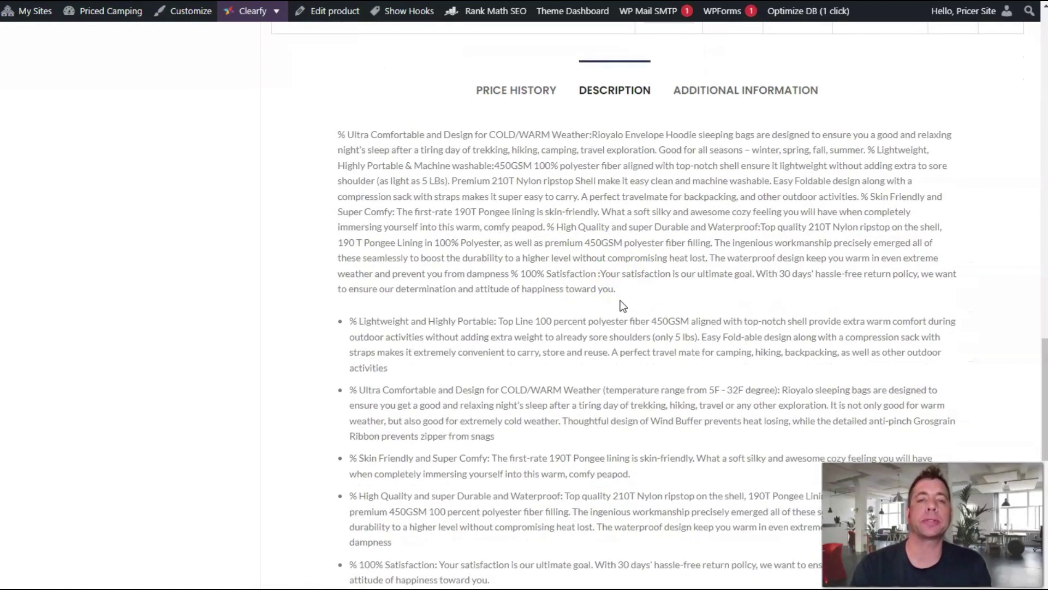
left_click(696, 100)
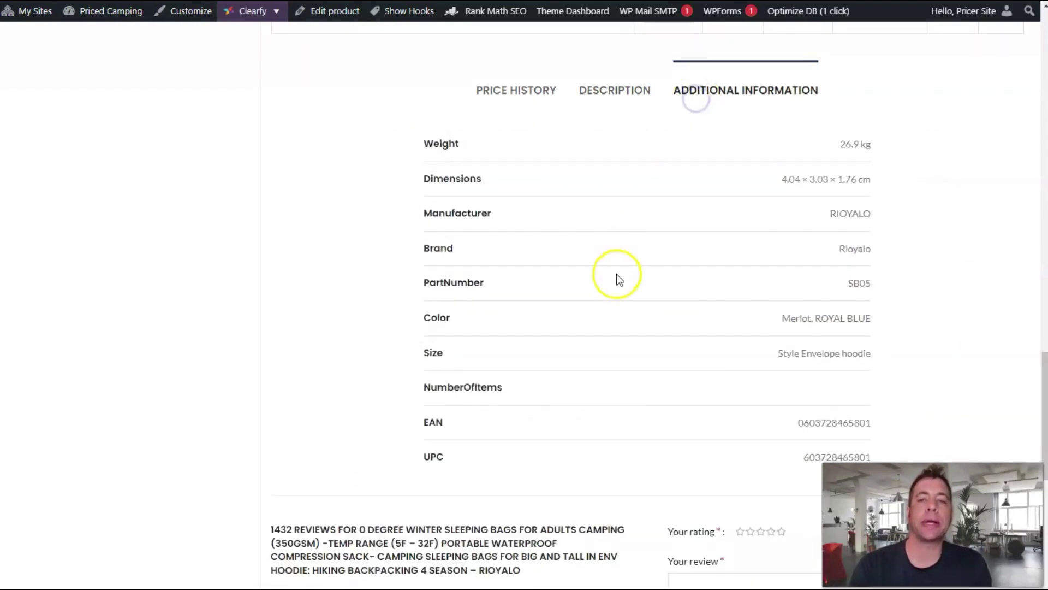
scroll(619, 279, "down", 3)
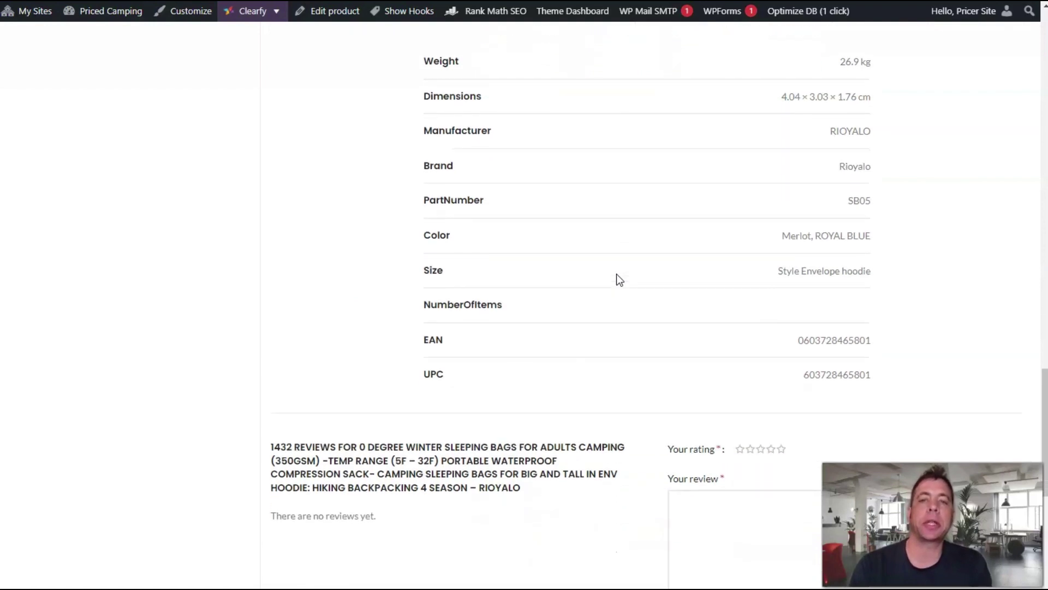
scroll(619, 279, "down", 3)
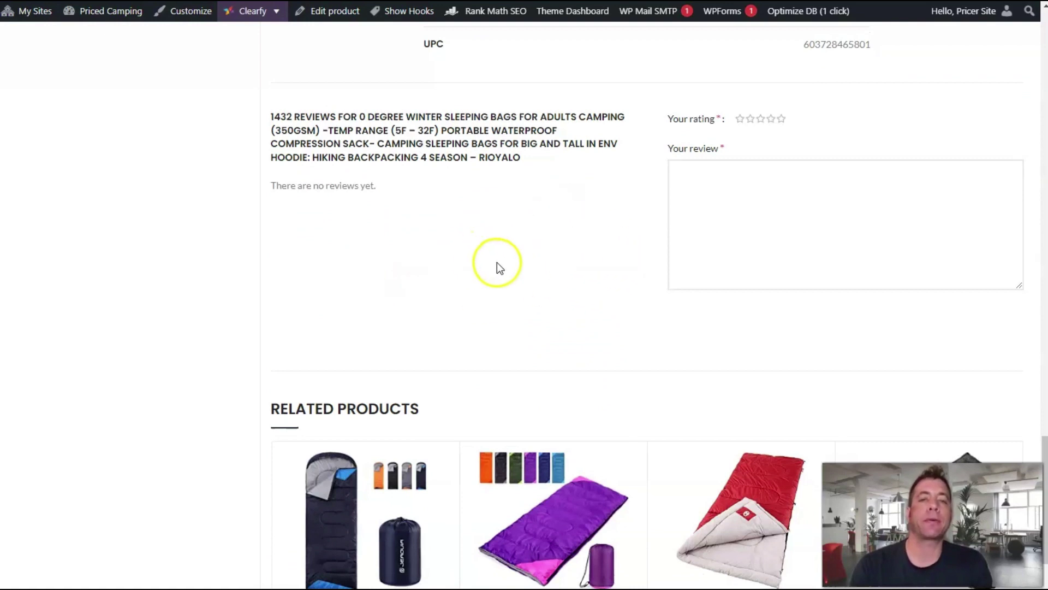
scroll(497, 263, "down", 3)
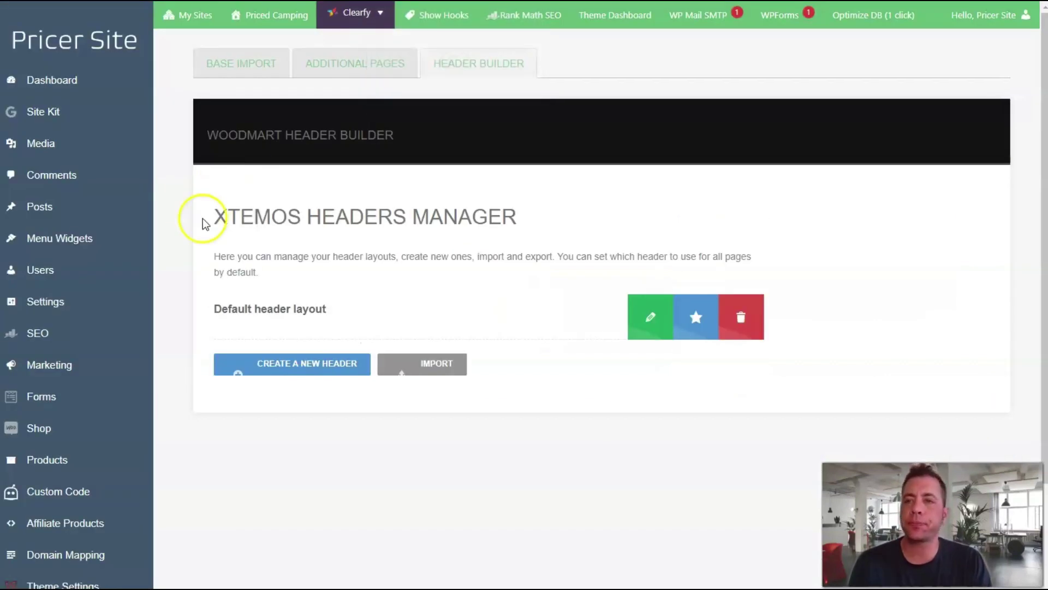
- Open the Default header layout for editing in the site dashboard's header builder
scroll(197, 228, "down", 3)
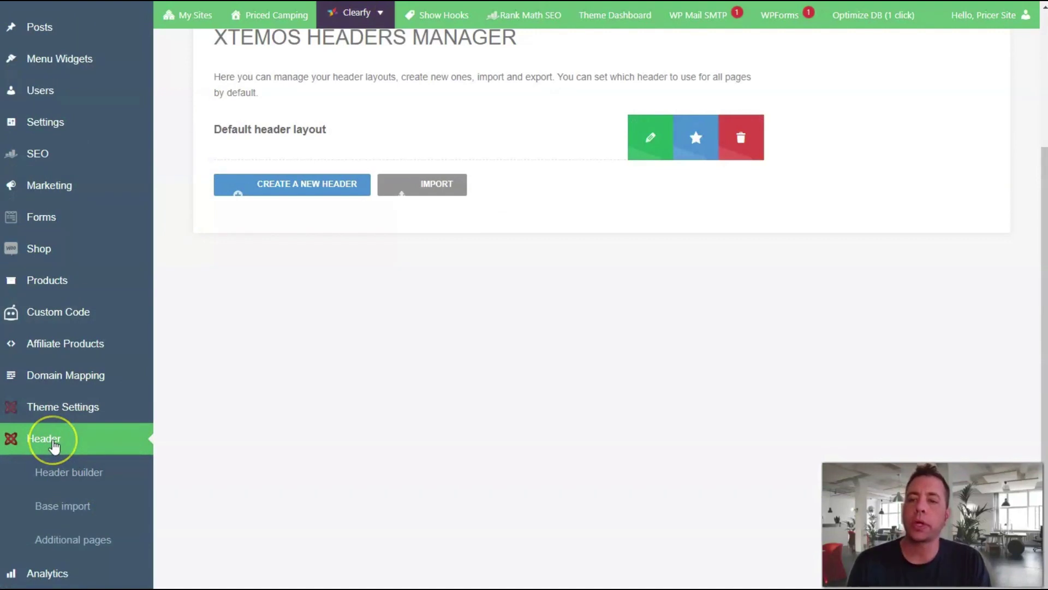
left_click(83, 472)
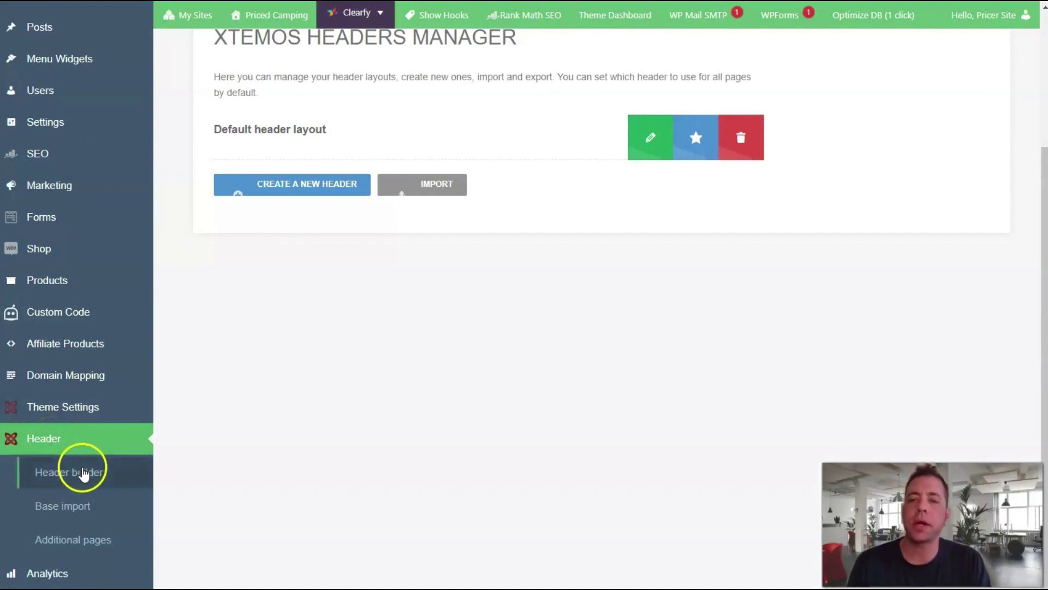
scroll(414, 357, "up", 3)
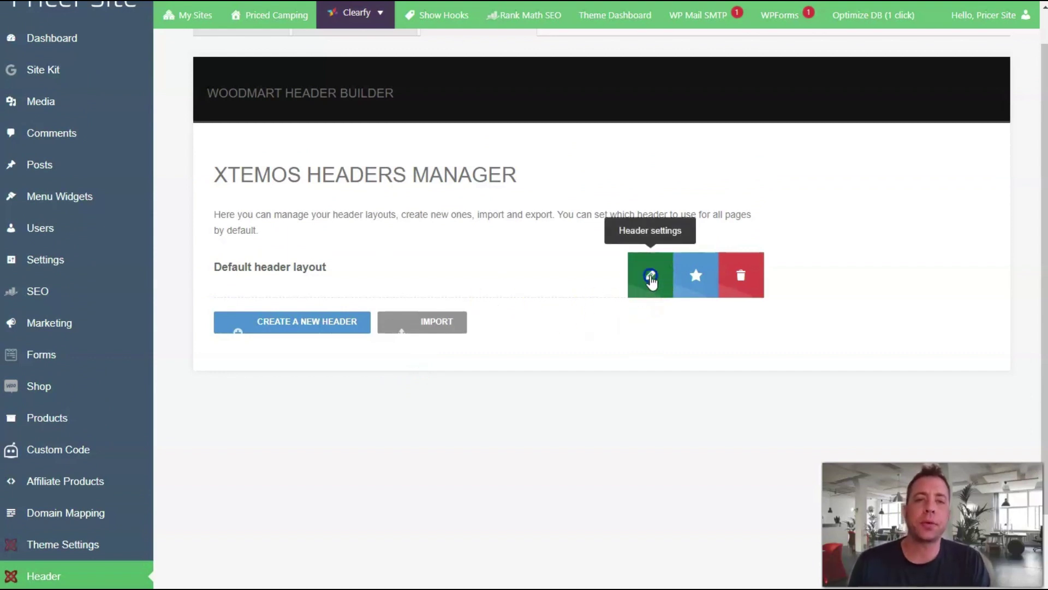
left_click(650, 274)
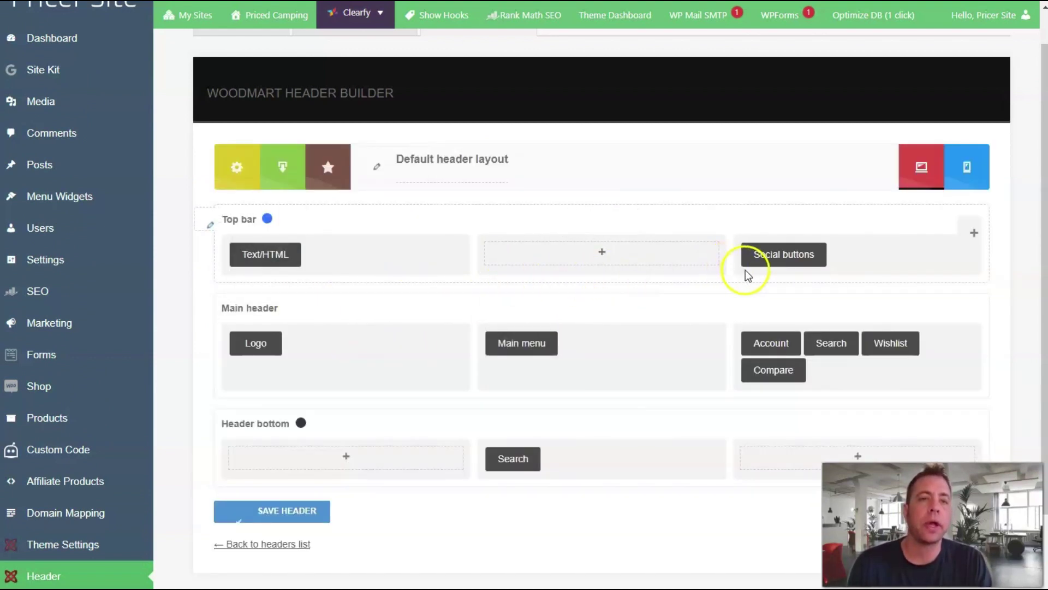
- Look through the elements available for the empty top bar section, view the header's mobile layout and return to the desktop layout
mouse_move(504, 343)
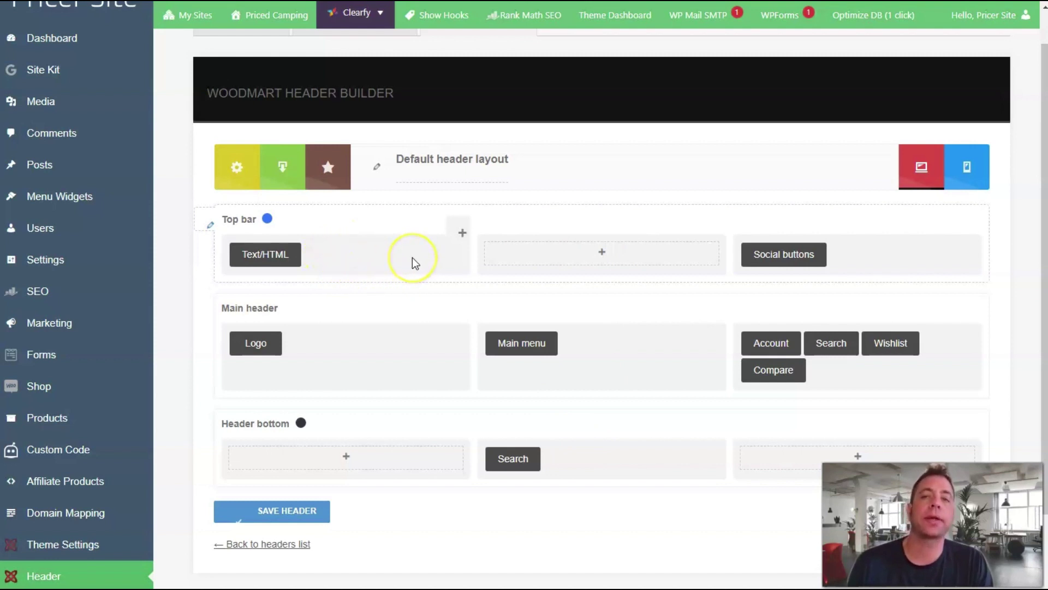
left_click(602, 256)
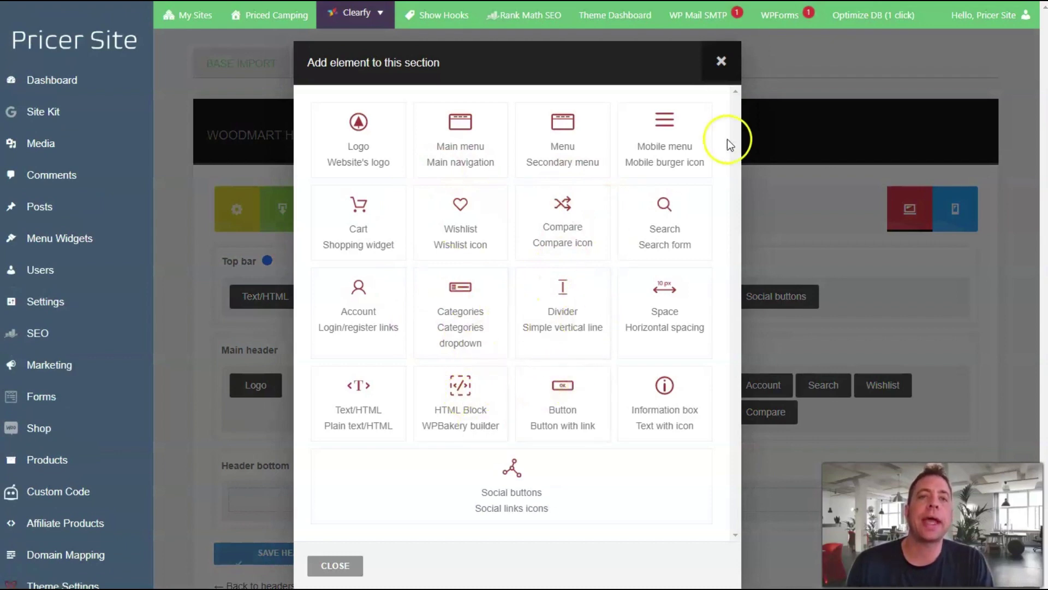
left_click(721, 63)
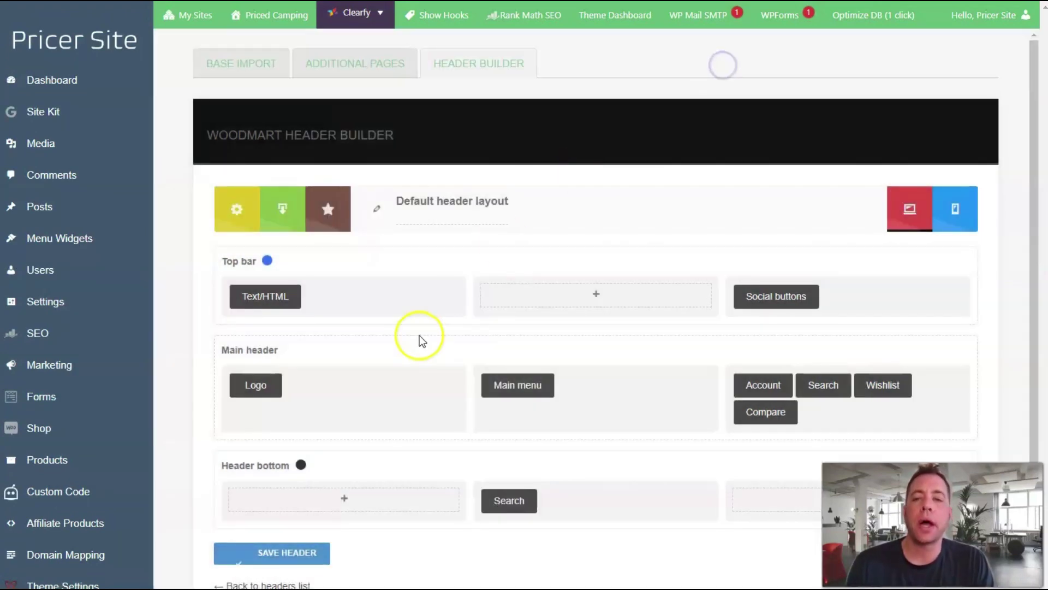
mouse_move(251, 398)
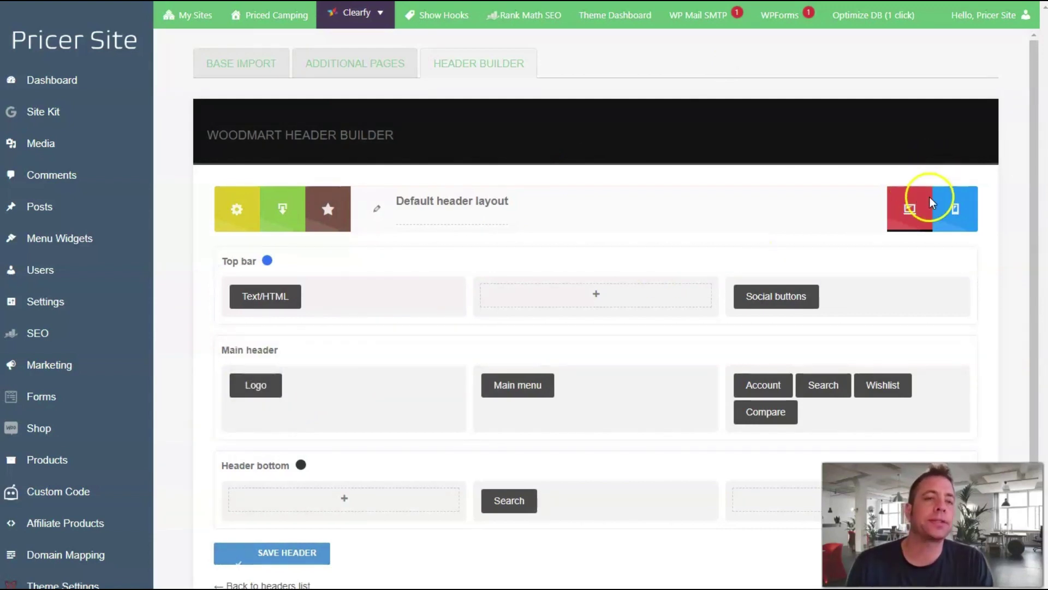
left_click(956, 207)
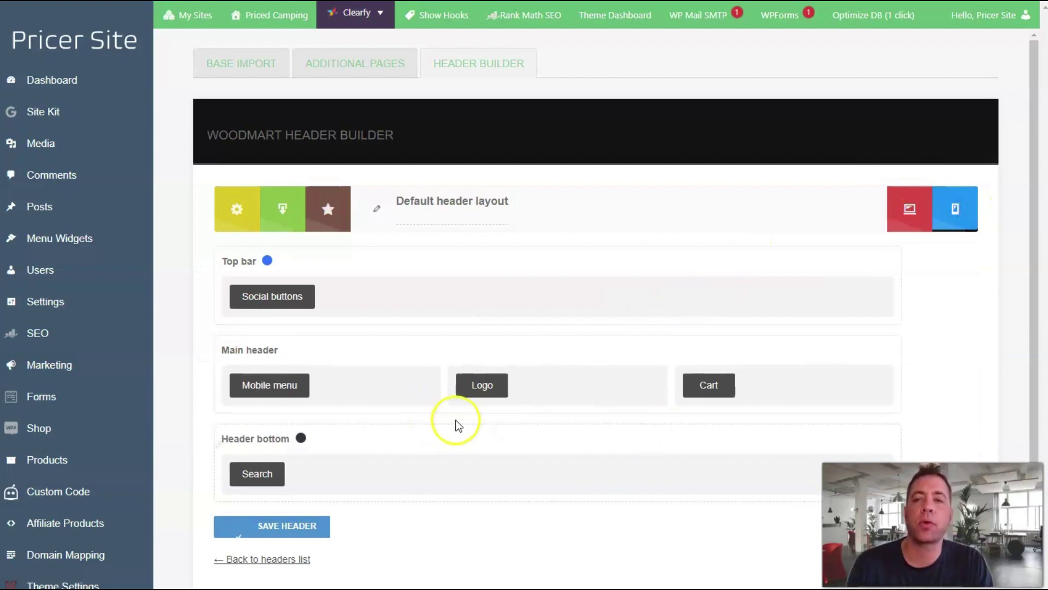
left_click(910, 210)
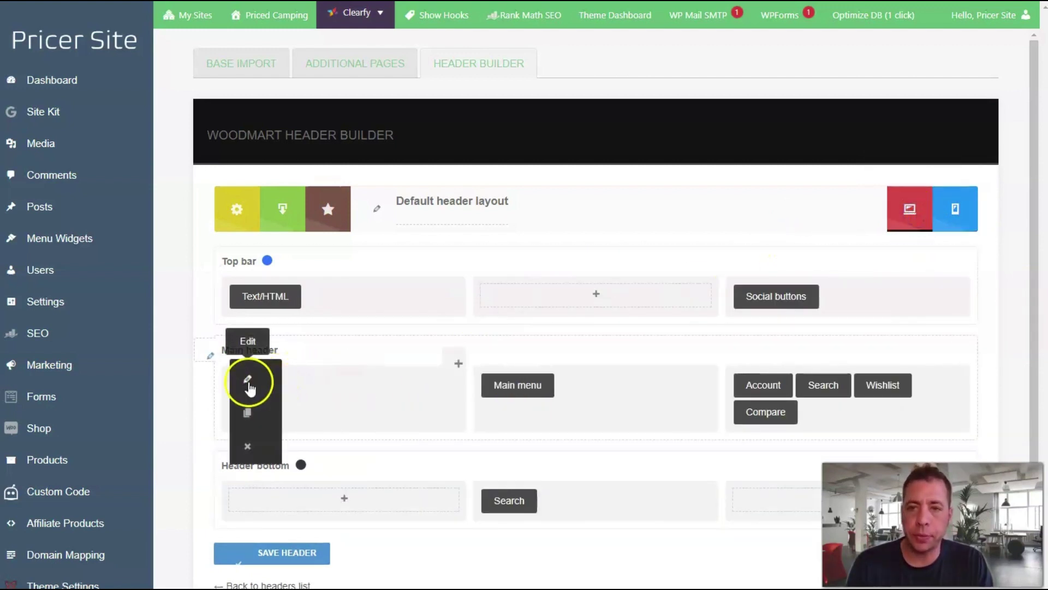
- Set the desktop header's logo and sticky header logo to the Priced Camping image from the media library and save the logo settings
left_click(248, 380)
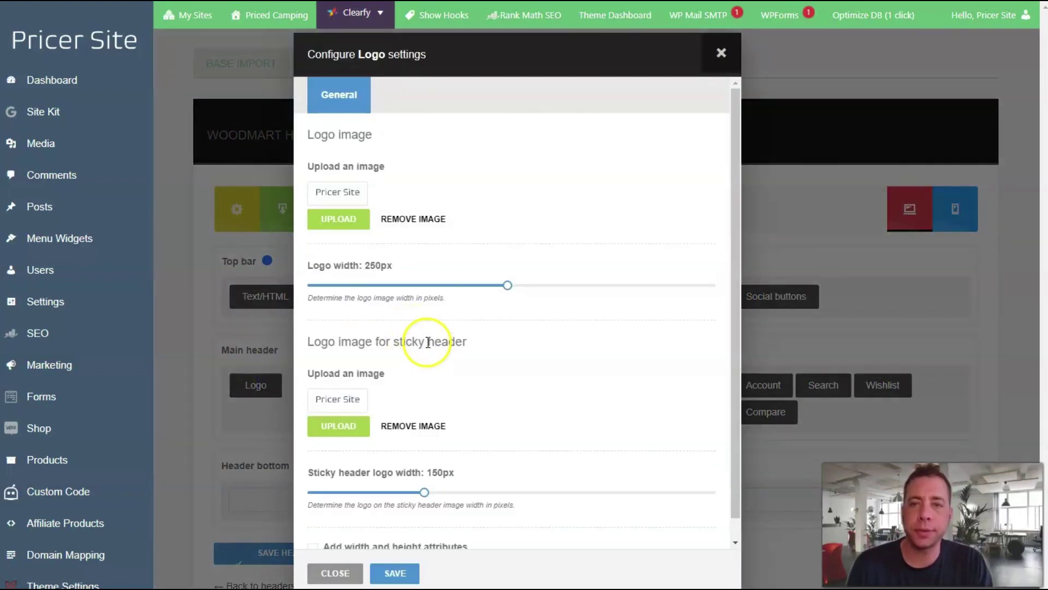
left_click(341, 216)
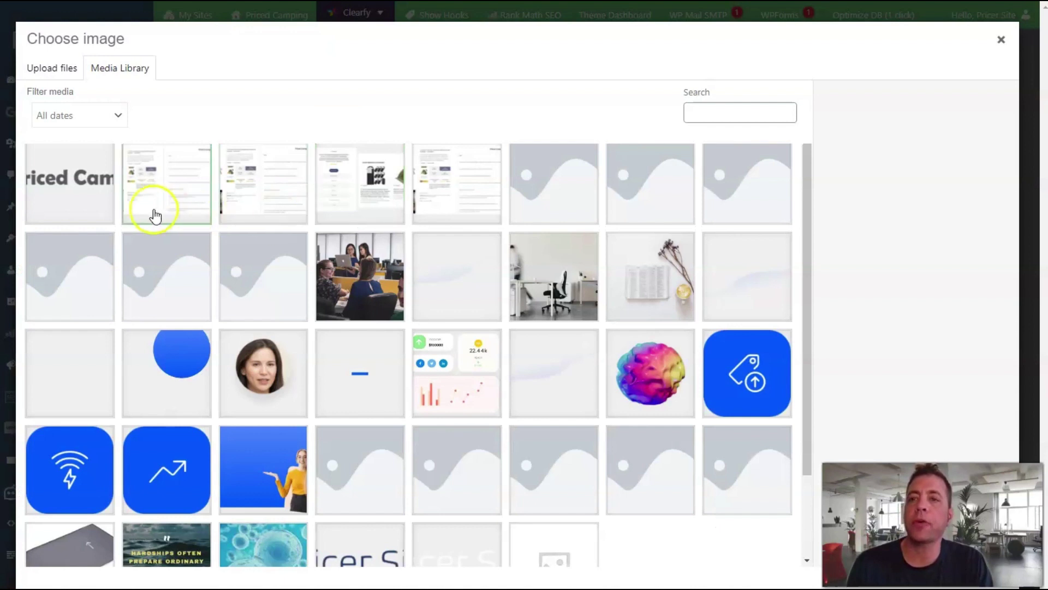
left_click(86, 185)
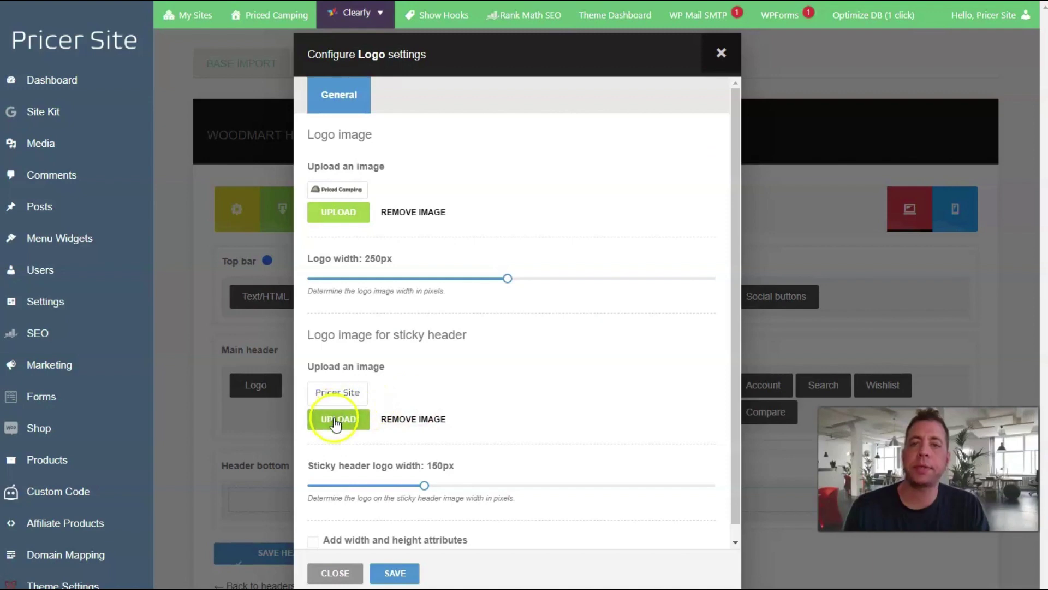
left_click(335, 422)
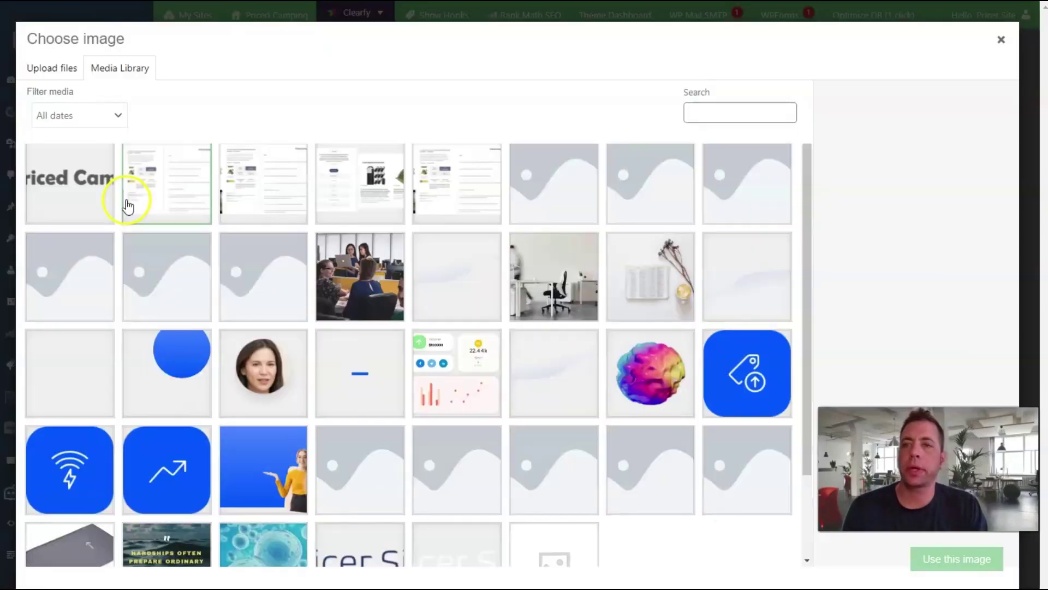
left_click(92, 184)
left_click(939, 570)
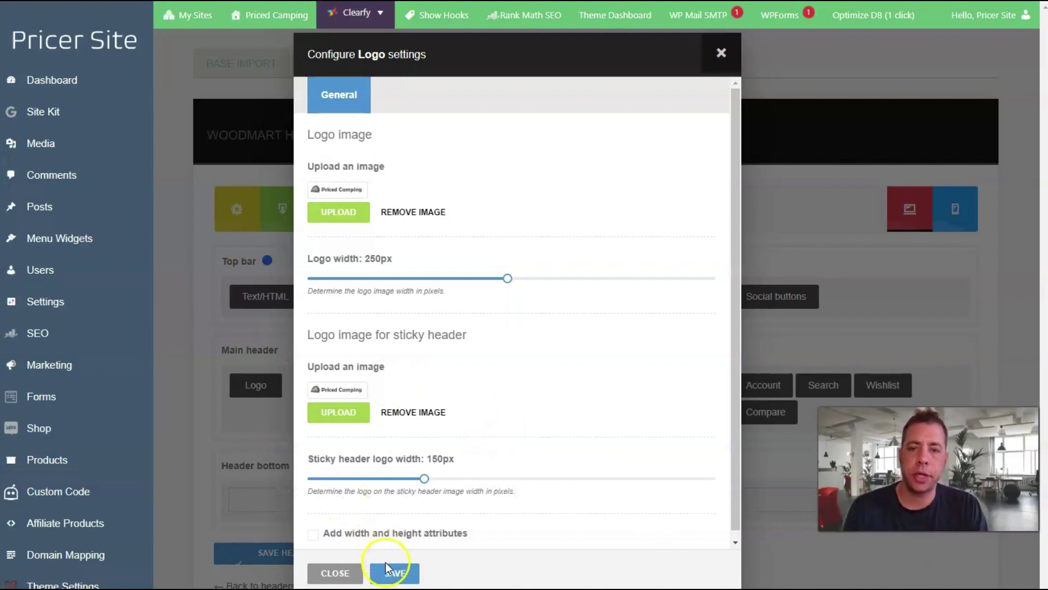
left_click(386, 570)
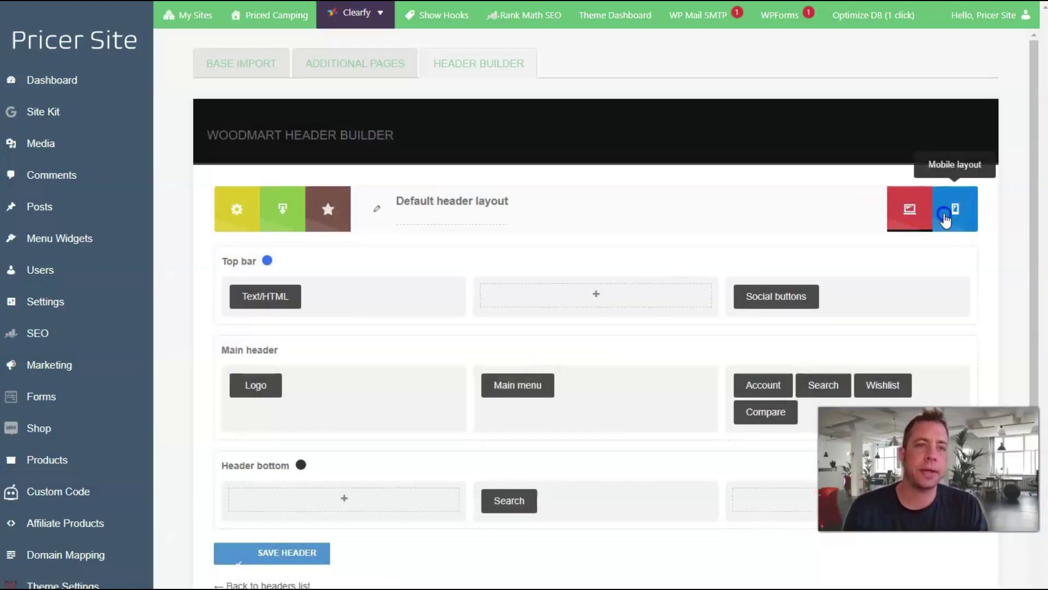
- In the mobile header layout, set the main logo to the Priced Camping image from the media library and save the logo settings
left_click(946, 220)
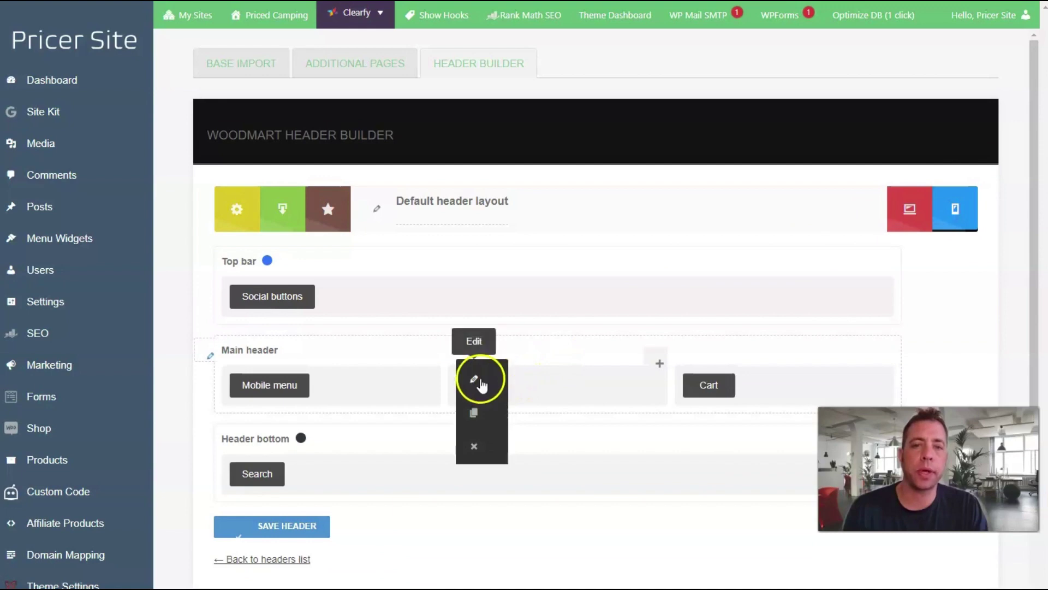
left_click(481, 381)
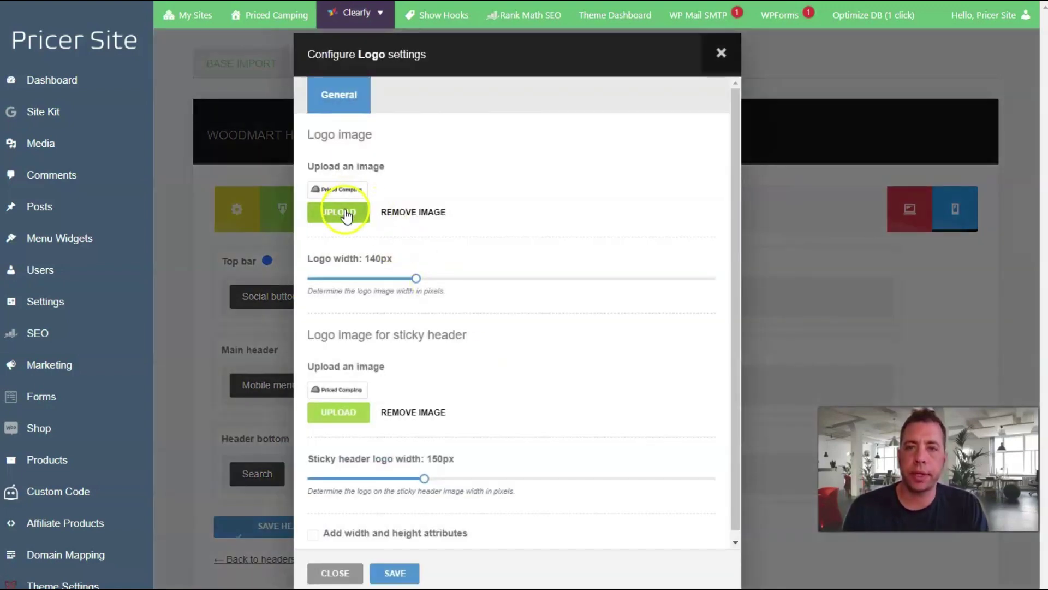
left_click(344, 213)
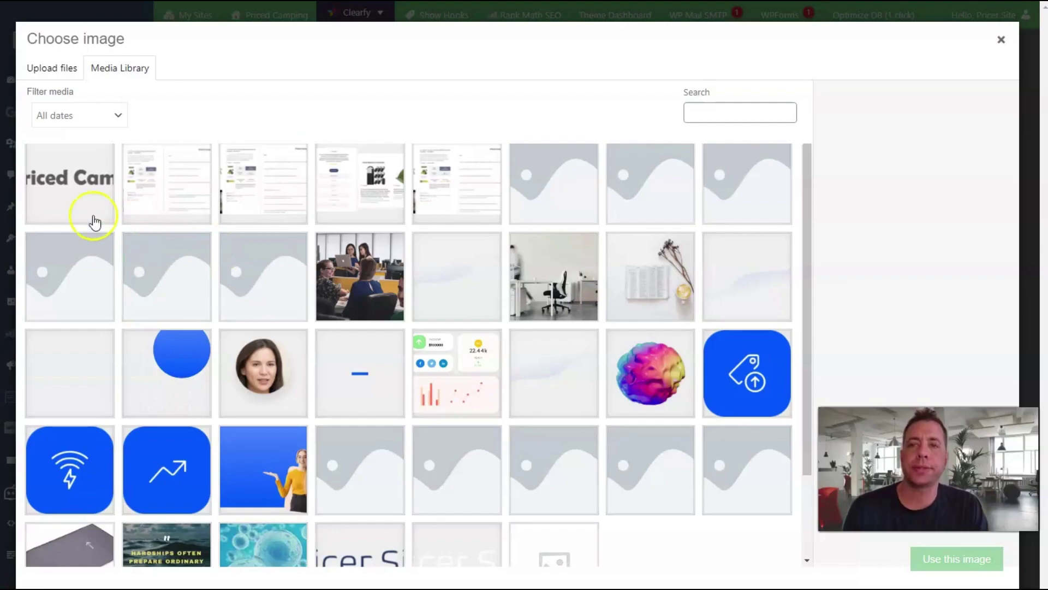
left_click(91, 200)
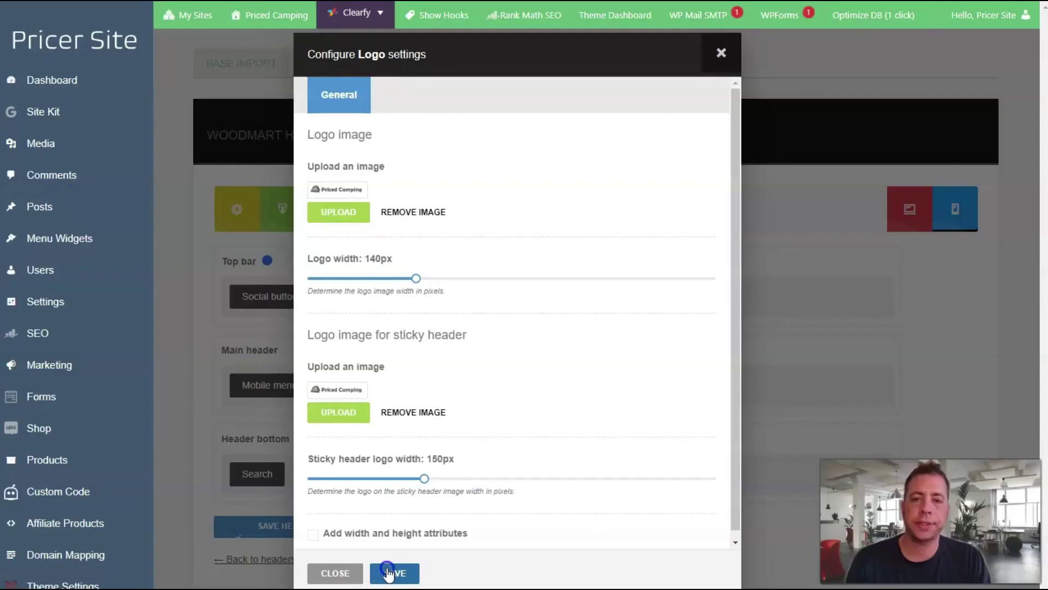
left_click(387, 573)
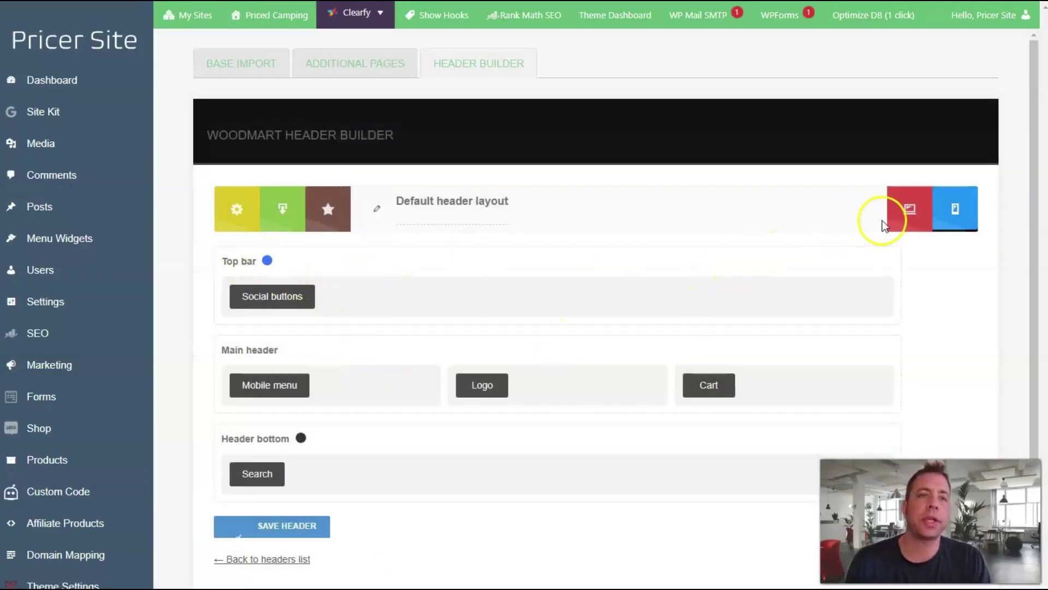
- Return to the desktop header layout, check the top bar's color settings without changing them, and save the header
left_click(907, 207)
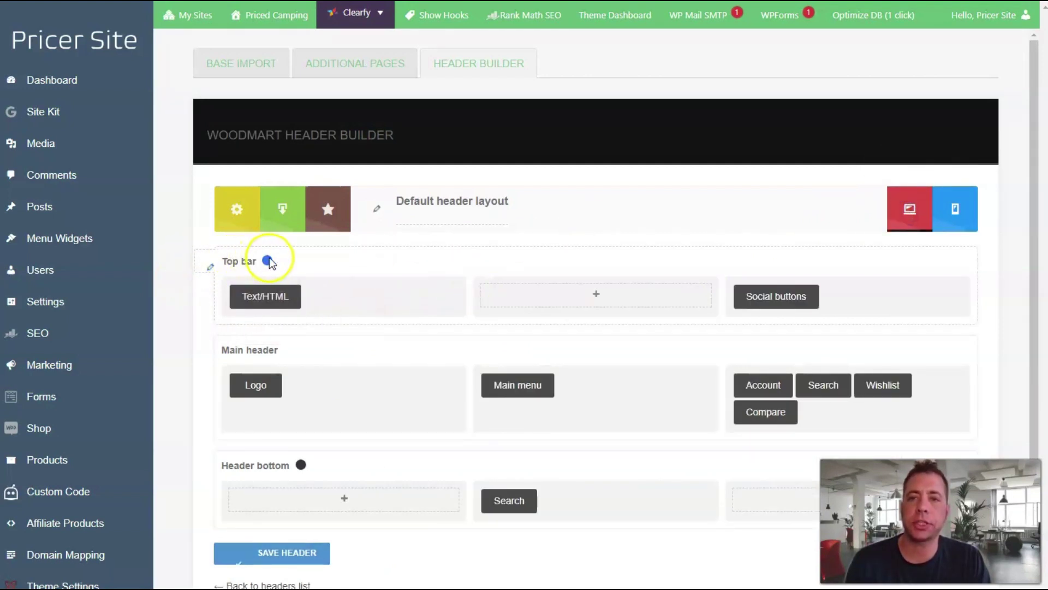
left_click(208, 269)
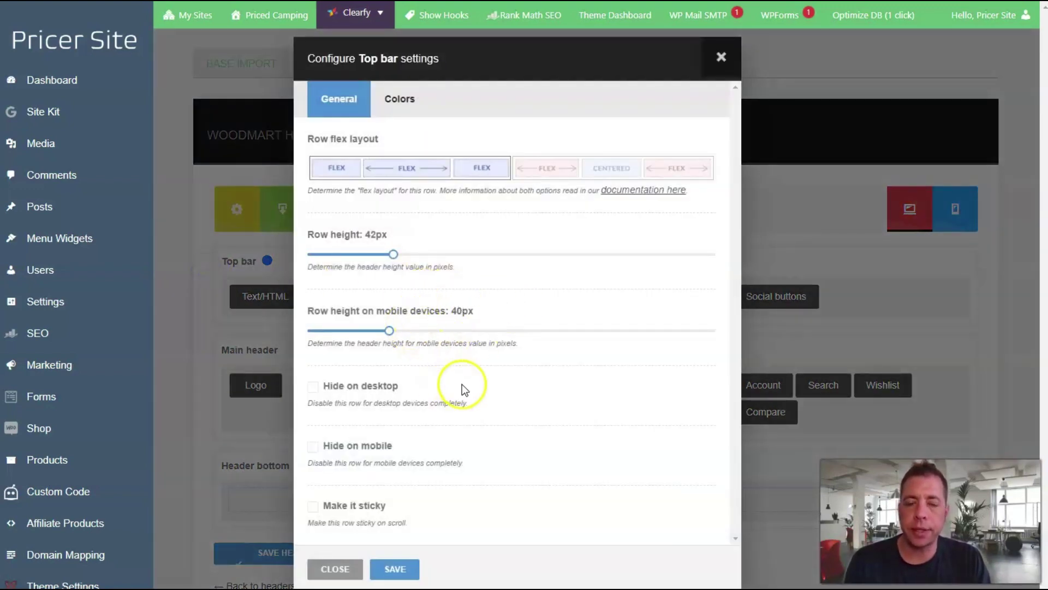
left_click(408, 98)
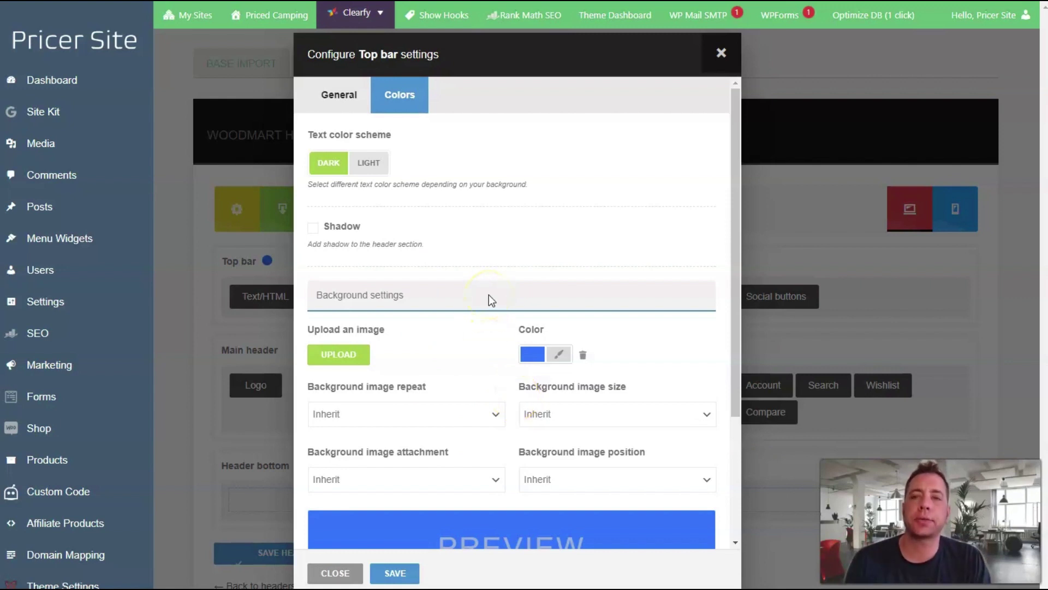
key("Escape")
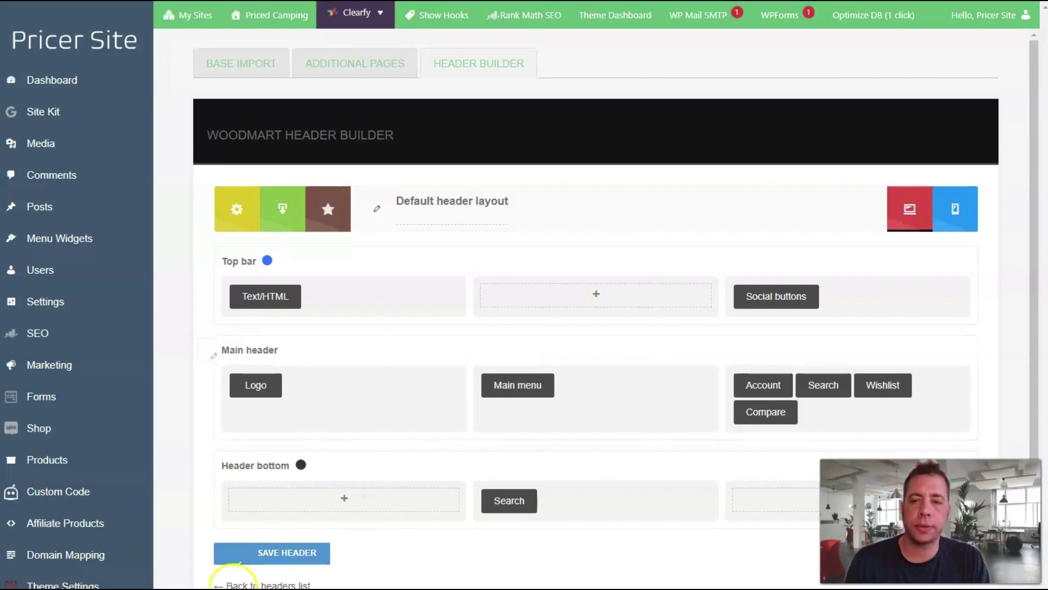
left_click(300, 552)
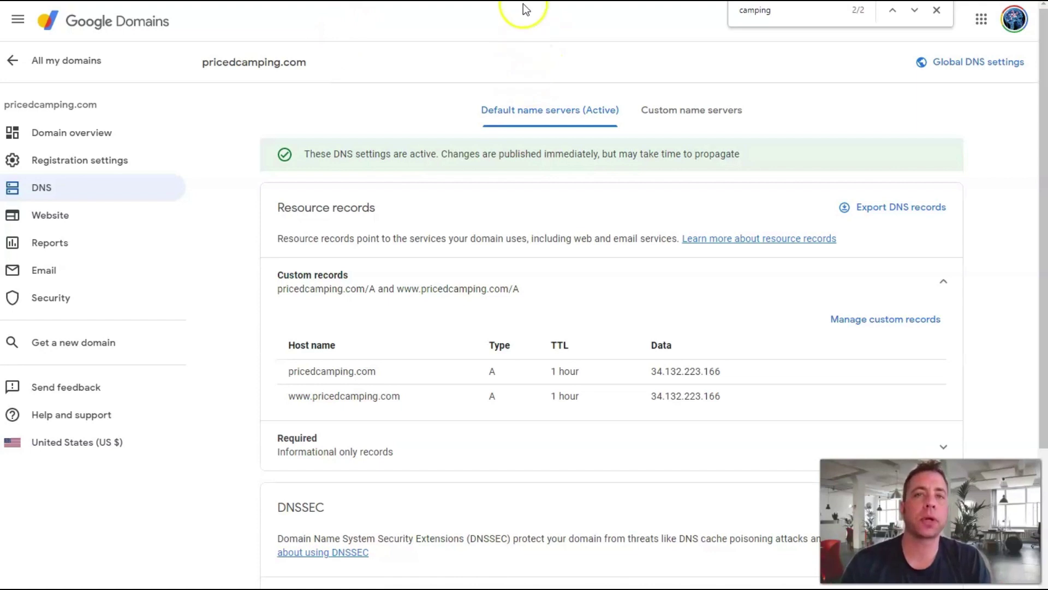
- In Google Domains, examine the custom A records for pricedcamping.com in edit mode and leave them without saving
left_click(480, 1)
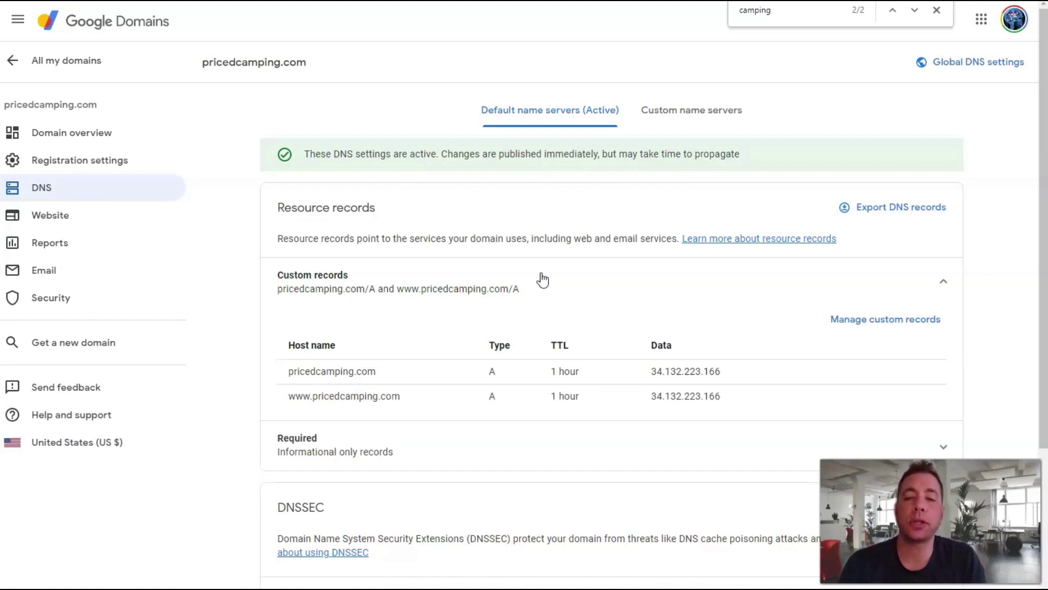
scroll(542, 280, "down", 1)
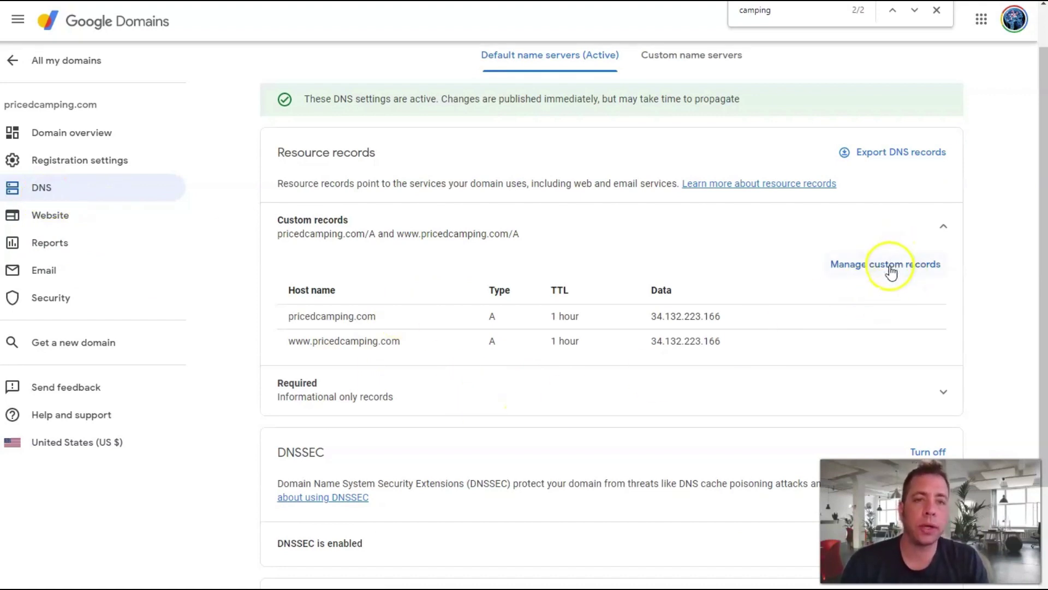
left_click(547, 326)
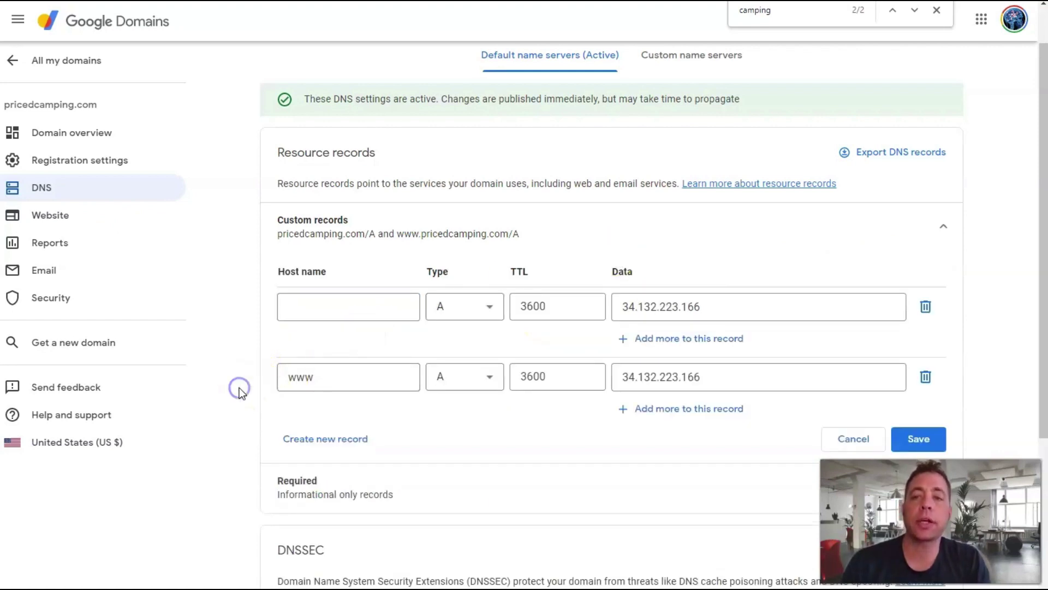
left_click(329, 319)
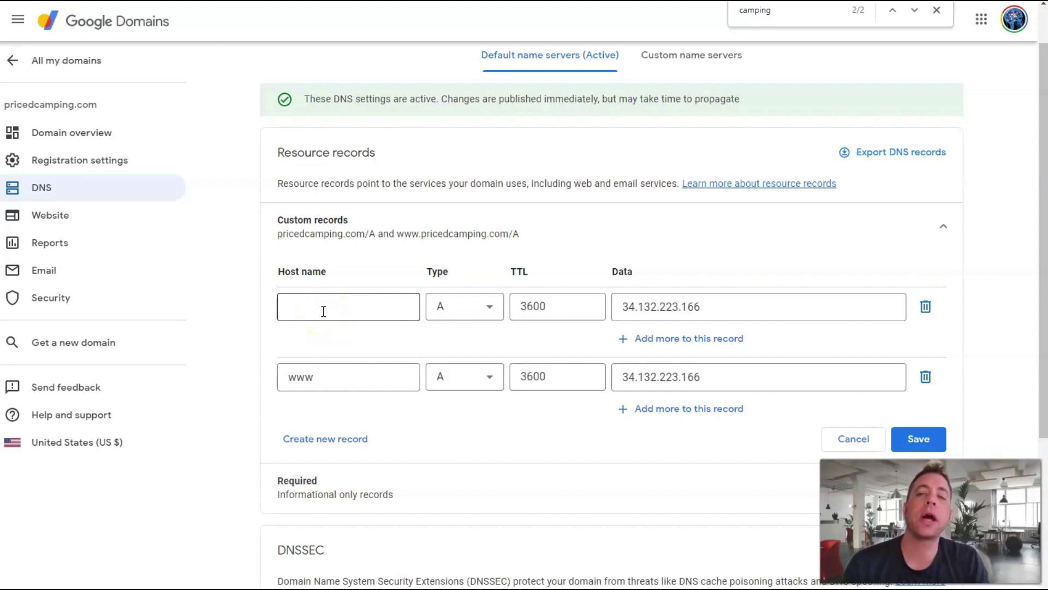
left_click(379, 301)
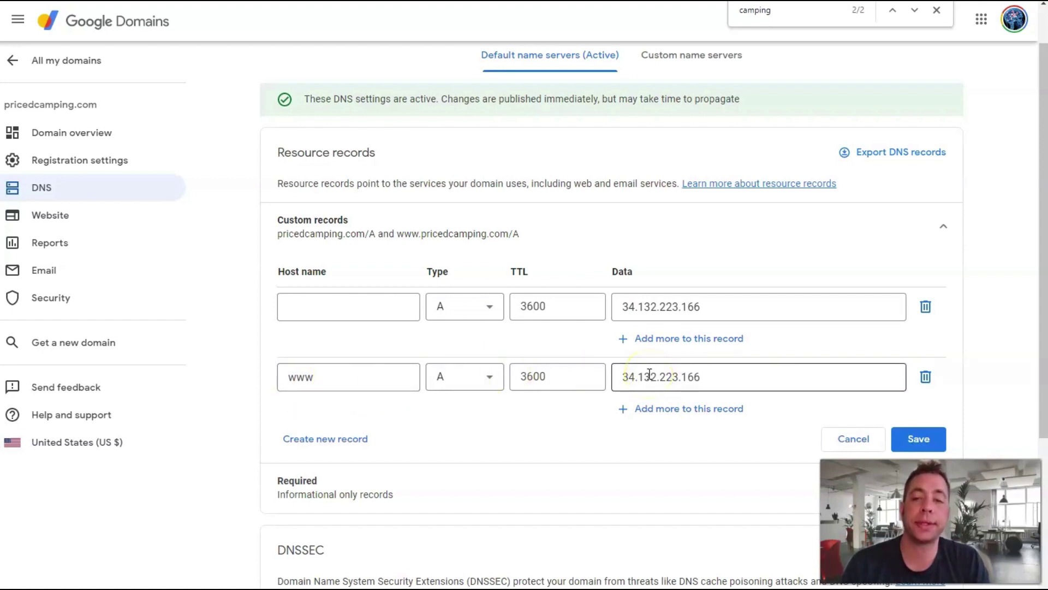
left_click(846, 445)
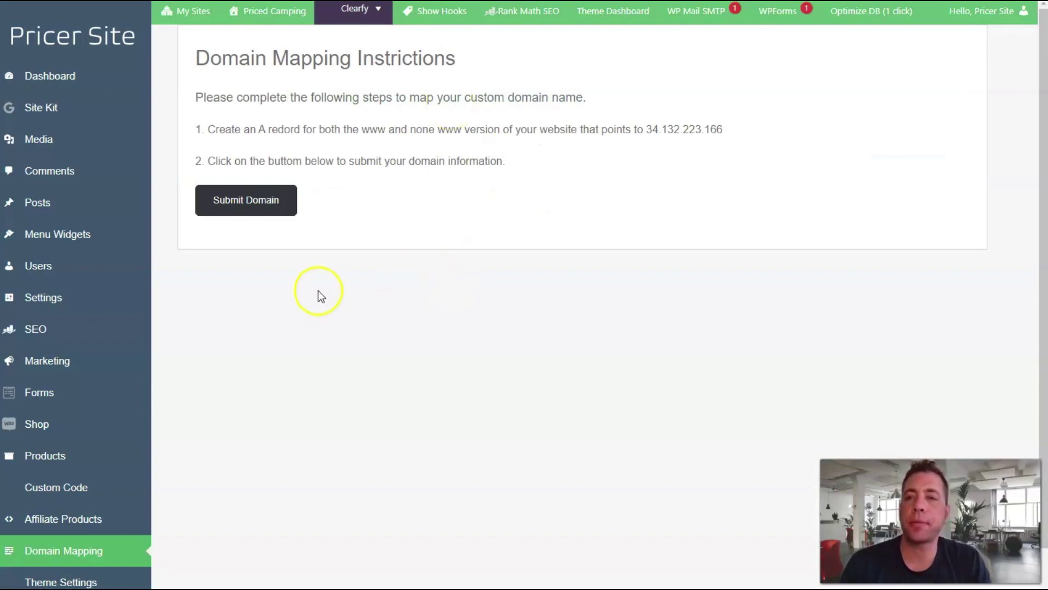
- Open the domain submission form from the Domain Mapping instructions and look over its Custom Domain Name and Current URL fields
left_click(260, 205)
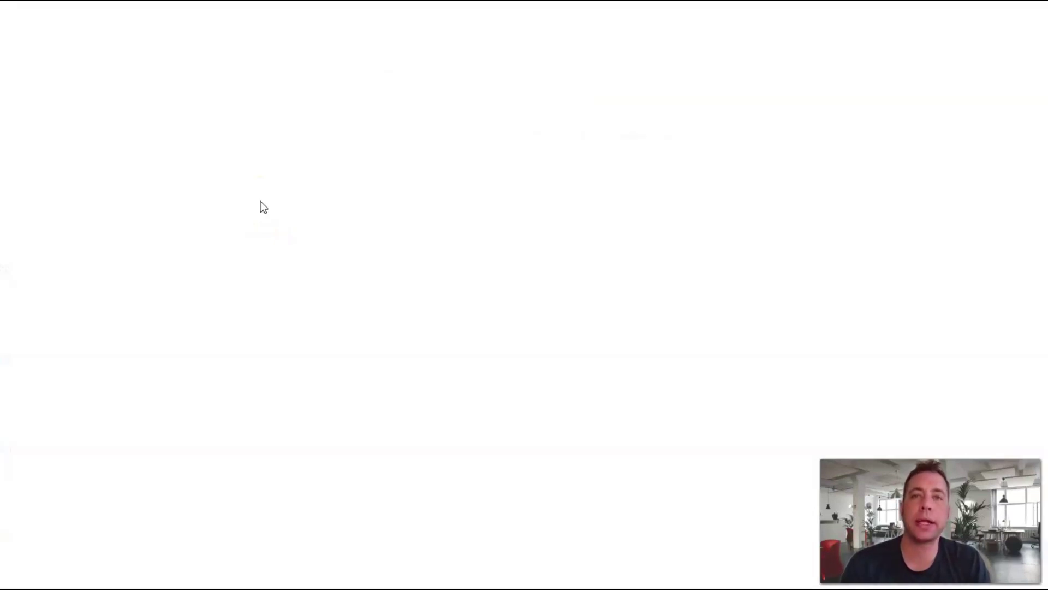
left_click(213, 277)
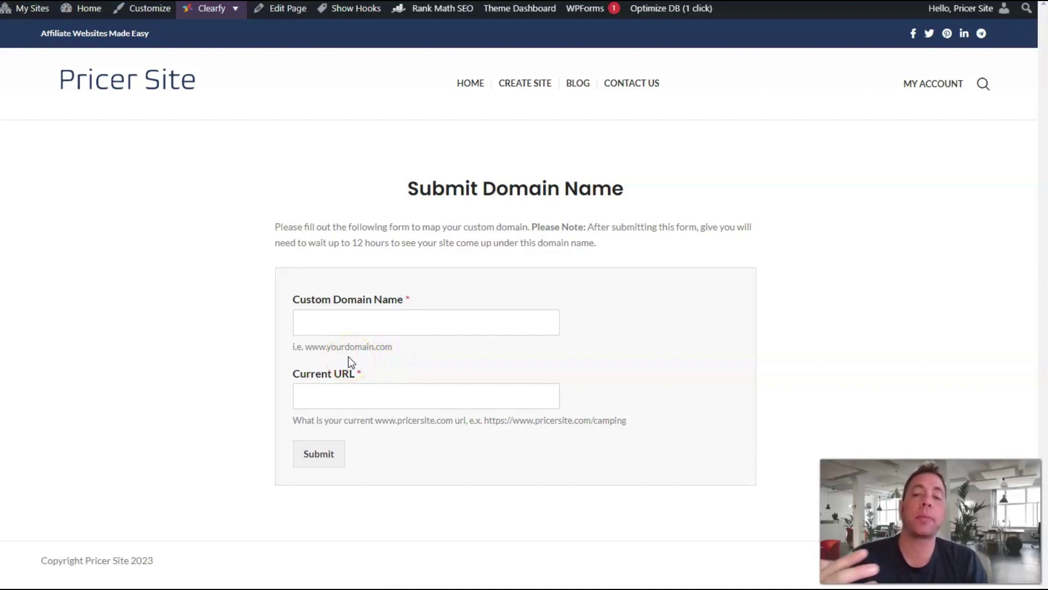
left_click(356, 322)
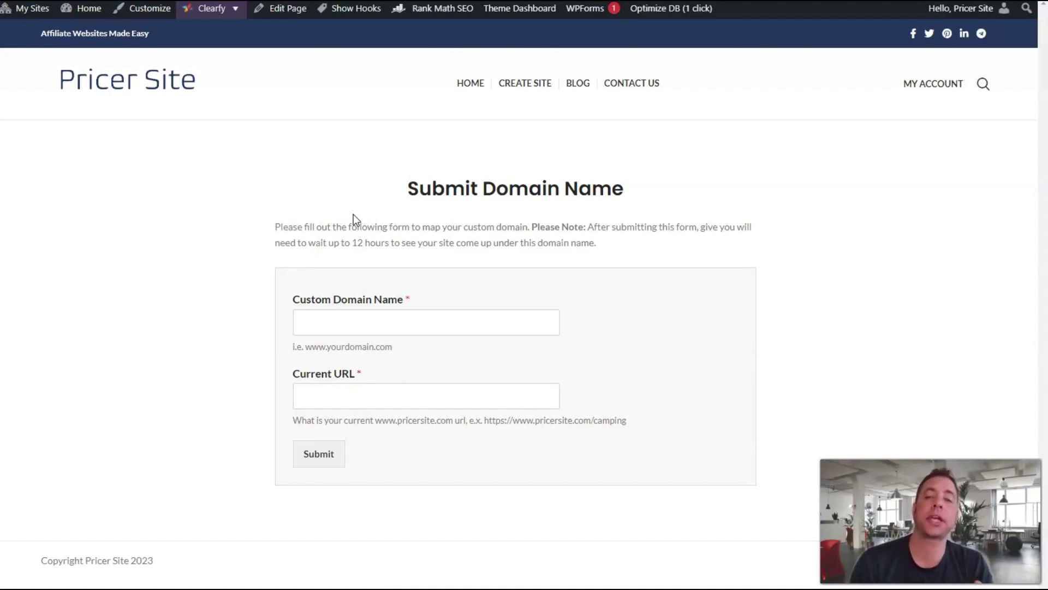
left_click(319, 453)
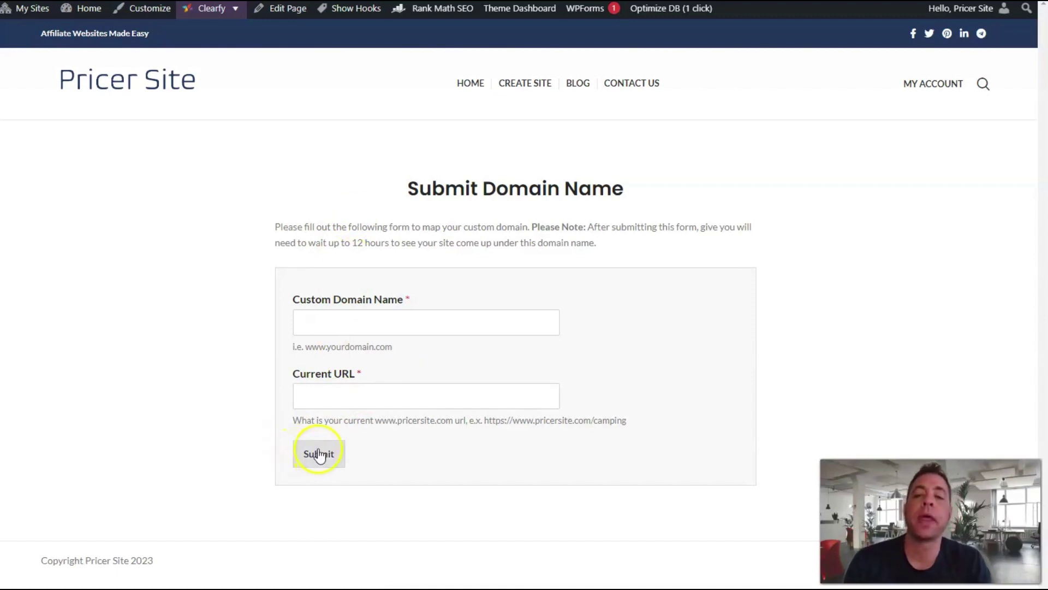
- In the site's posts list, view the quick edit date and status options of the draft about the 20 coolest canopies
left_click(187, 244)
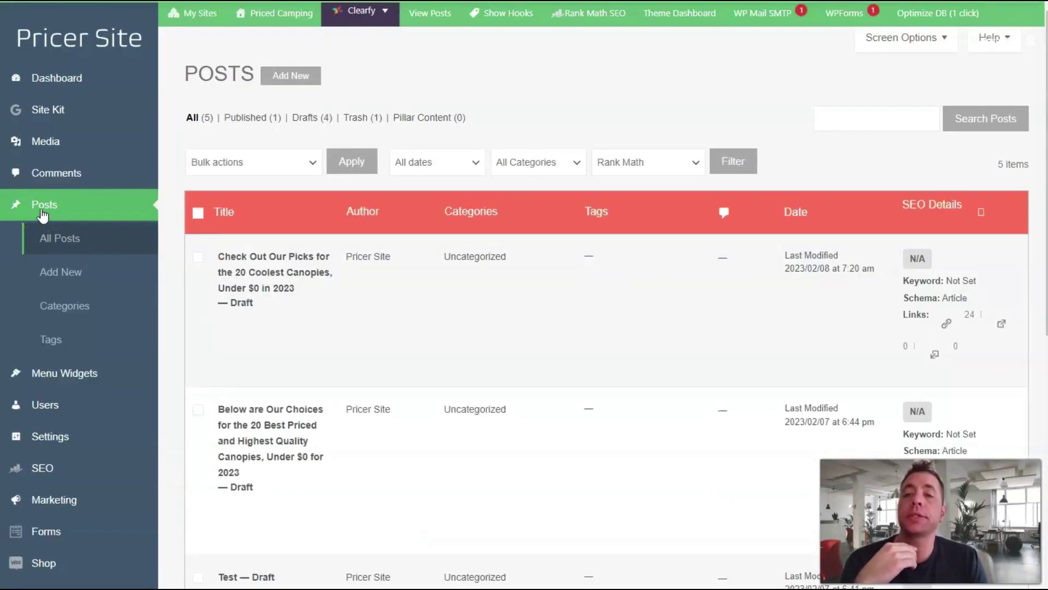
mouse_move(304, 257)
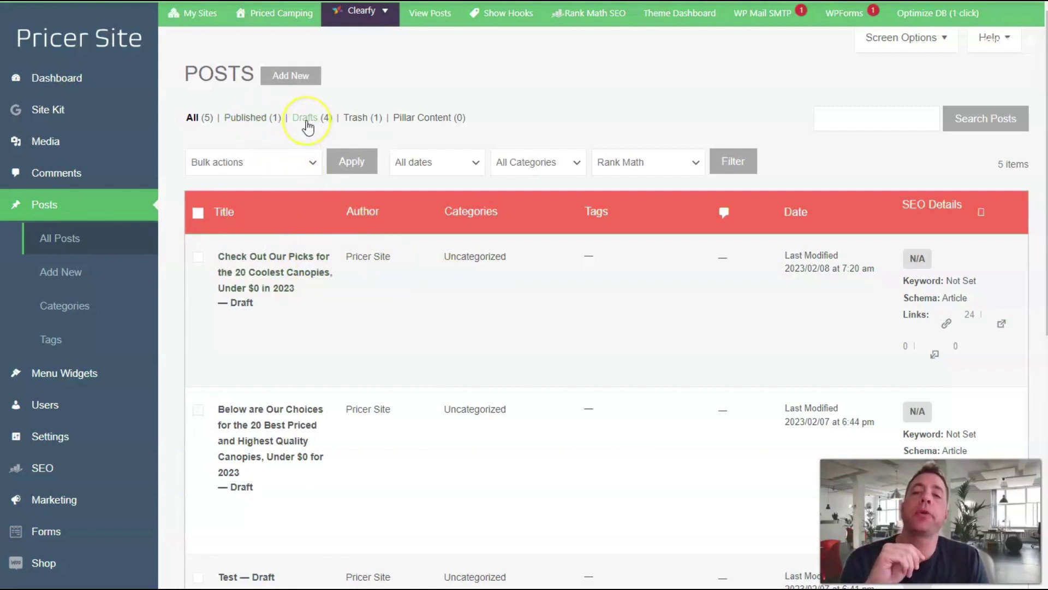
mouse_move(468, 311)
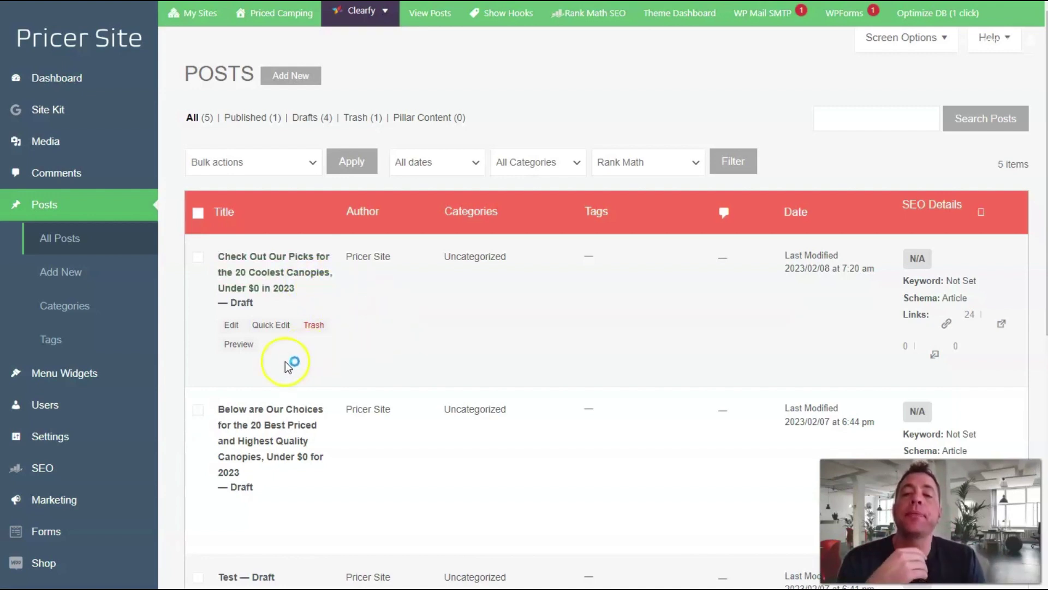
left_click(232, 326)
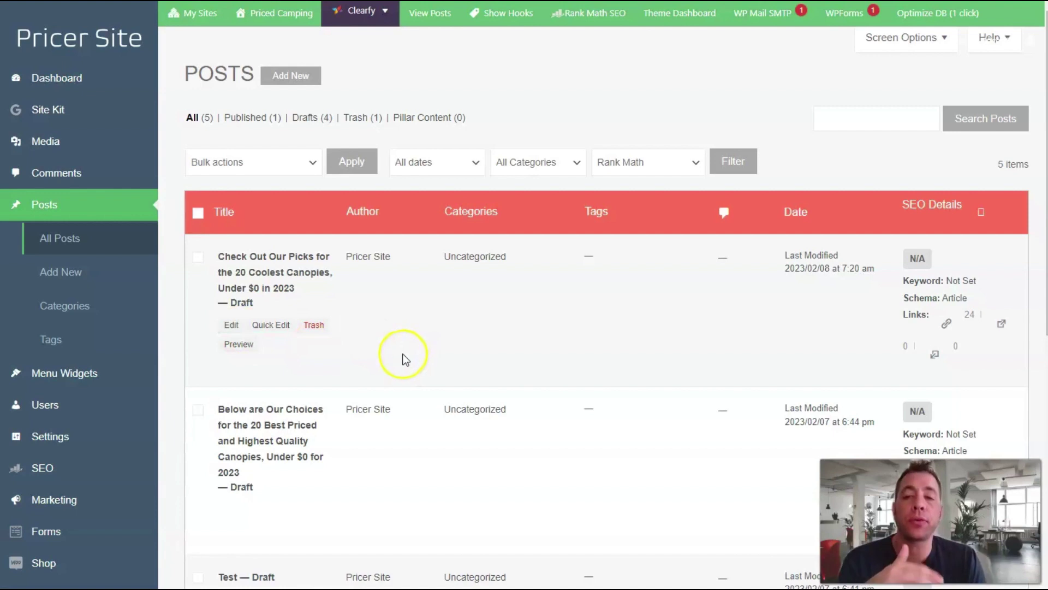
left_click(275, 327)
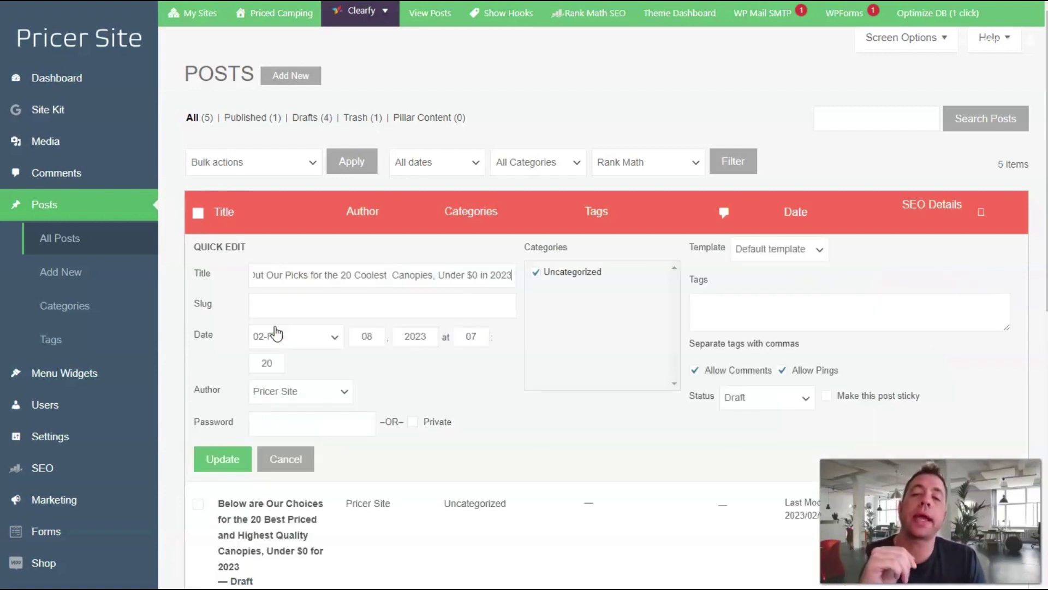
left_click(276, 330)
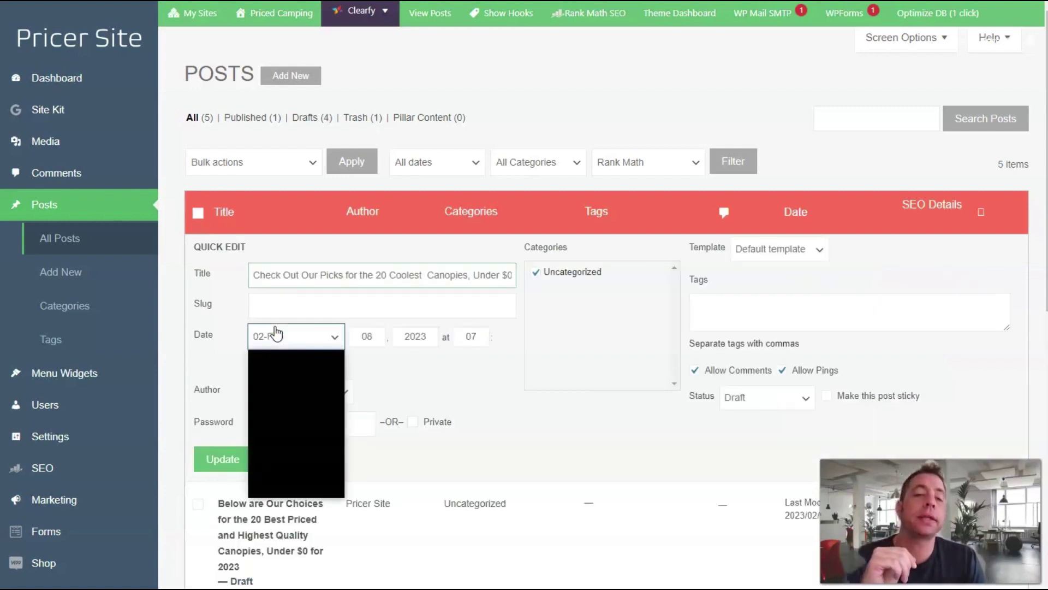
left_click(745, 409)
left_click(745, 409)
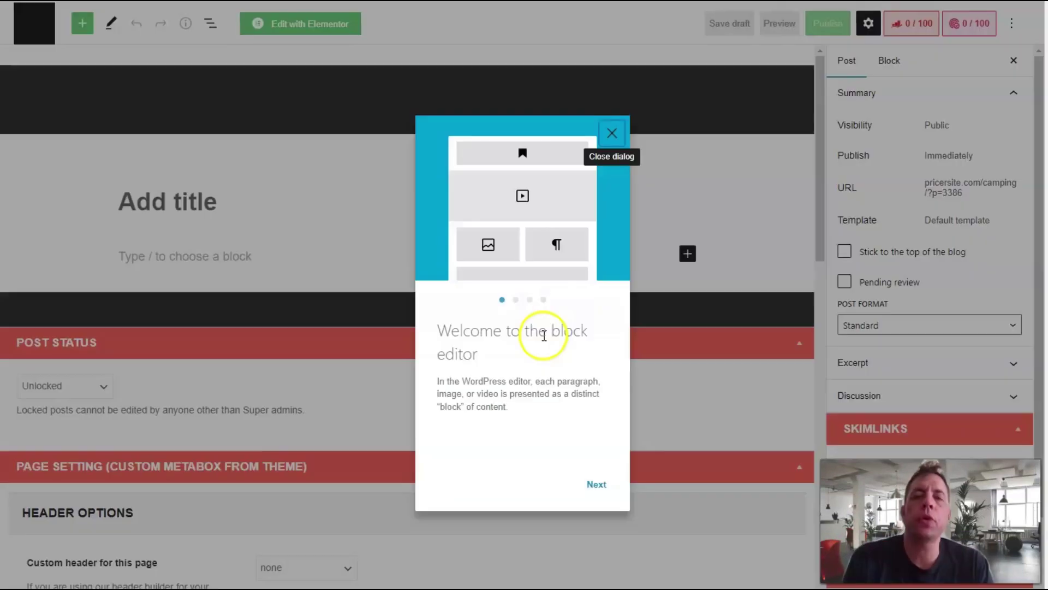
- Go through all pages of the block editor's welcome guide and finish it to start the new post
left_click(594, 485)
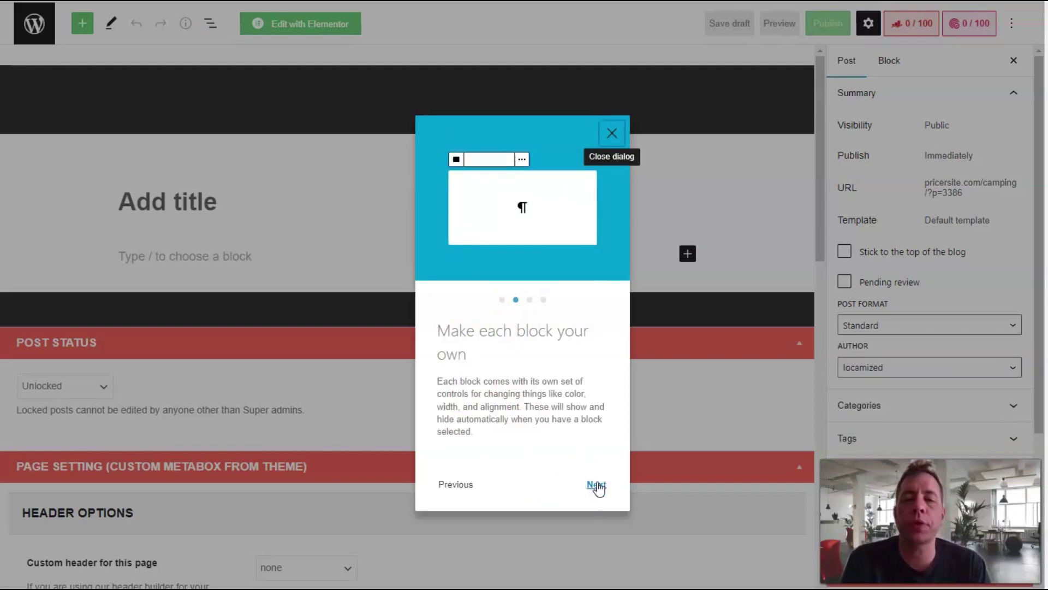
left_click(597, 485)
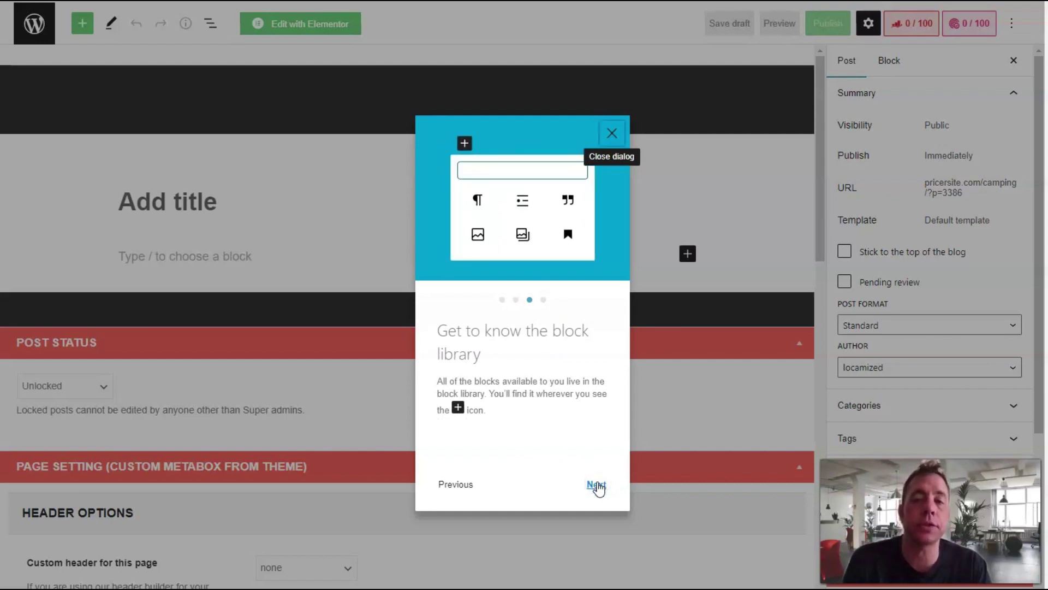
left_click(597, 485)
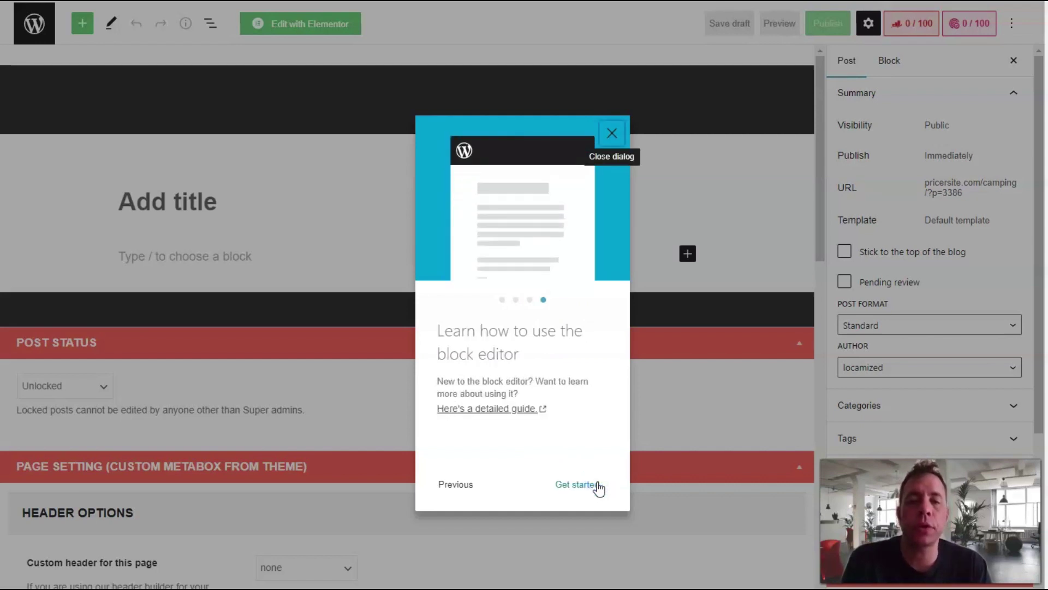
left_click(580, 490)
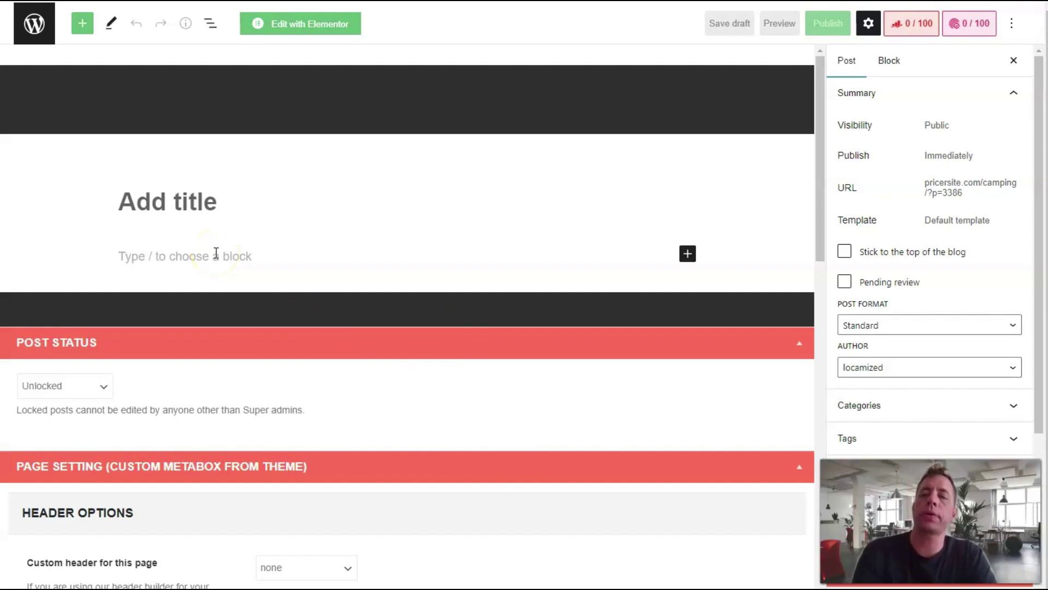
- Title the new post "Camping Gear"
type("Ca")
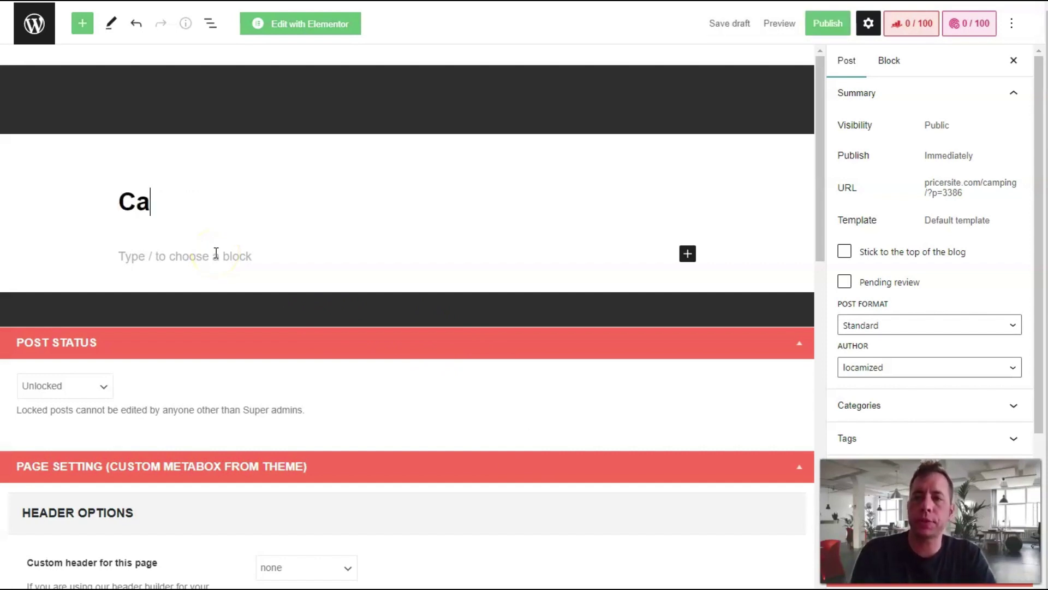
type("mping ")
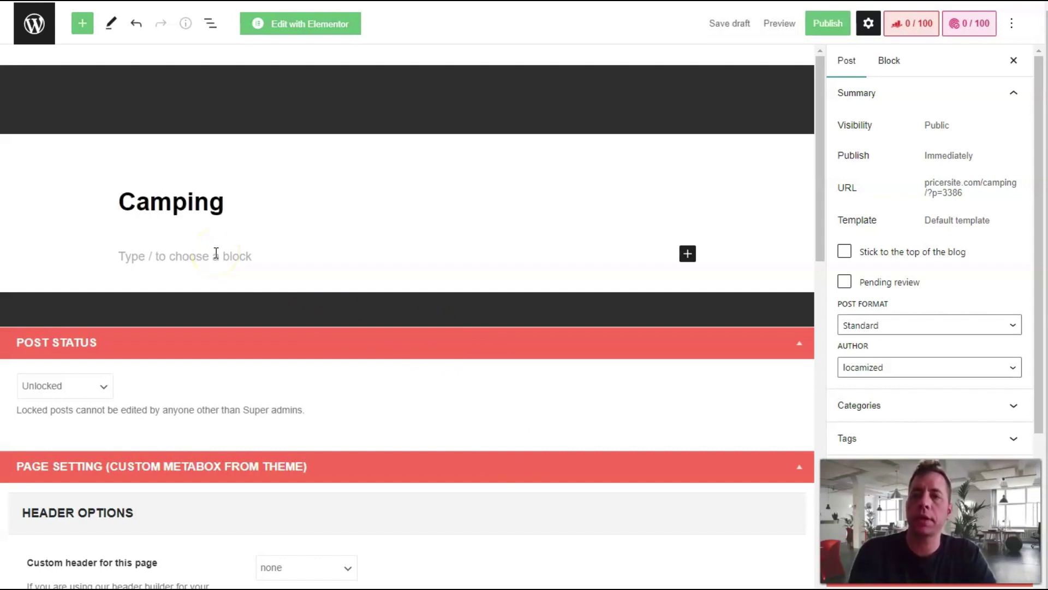
type("Gear")
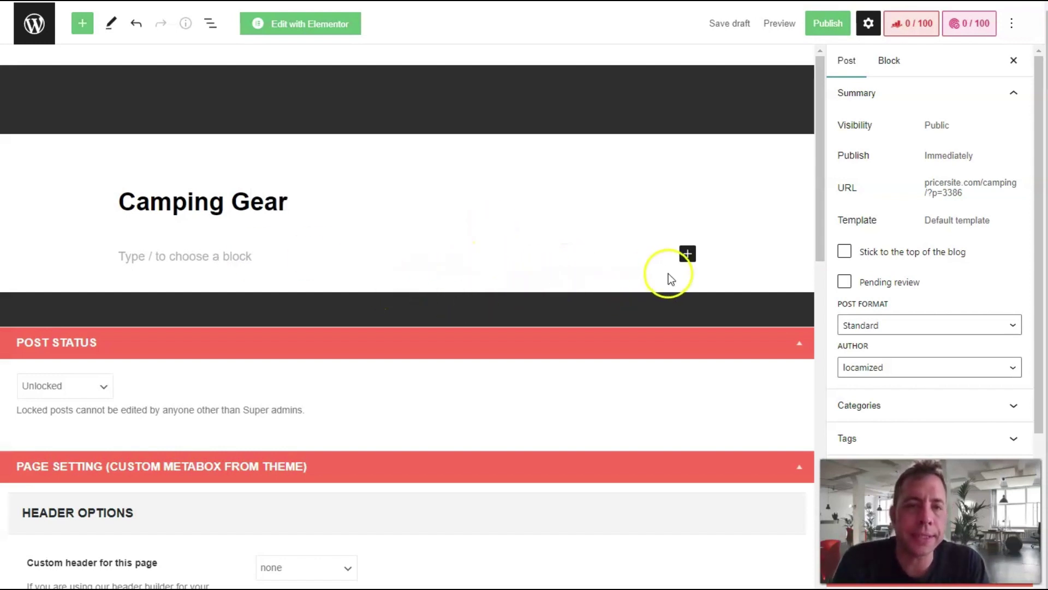
- Browse the full block library, look through the text blocks and add a Paragraph block to the Camping Gear post
left_click(688, 254)
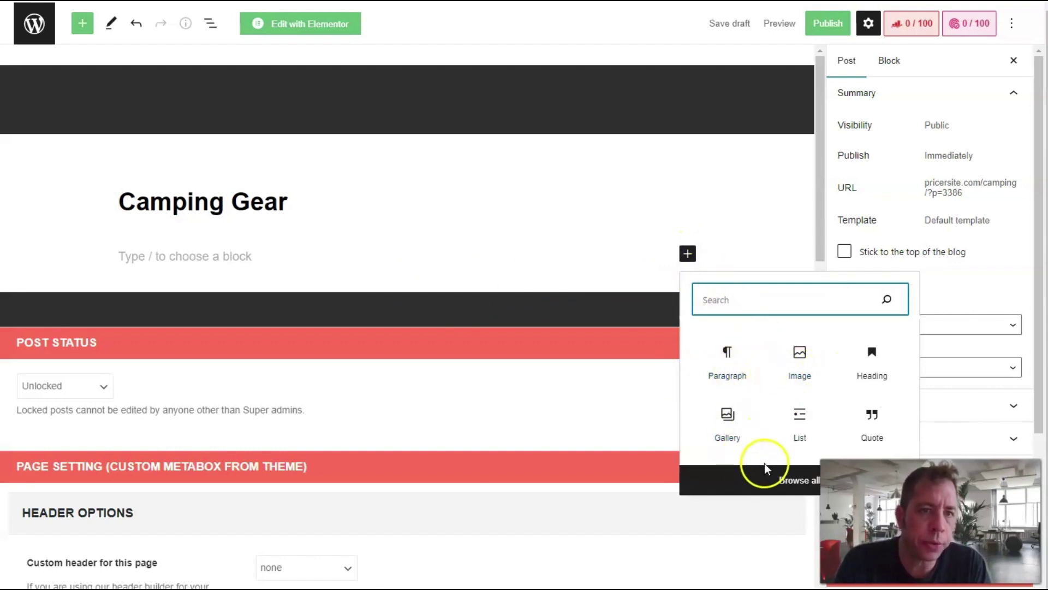
left_click(774, 481)
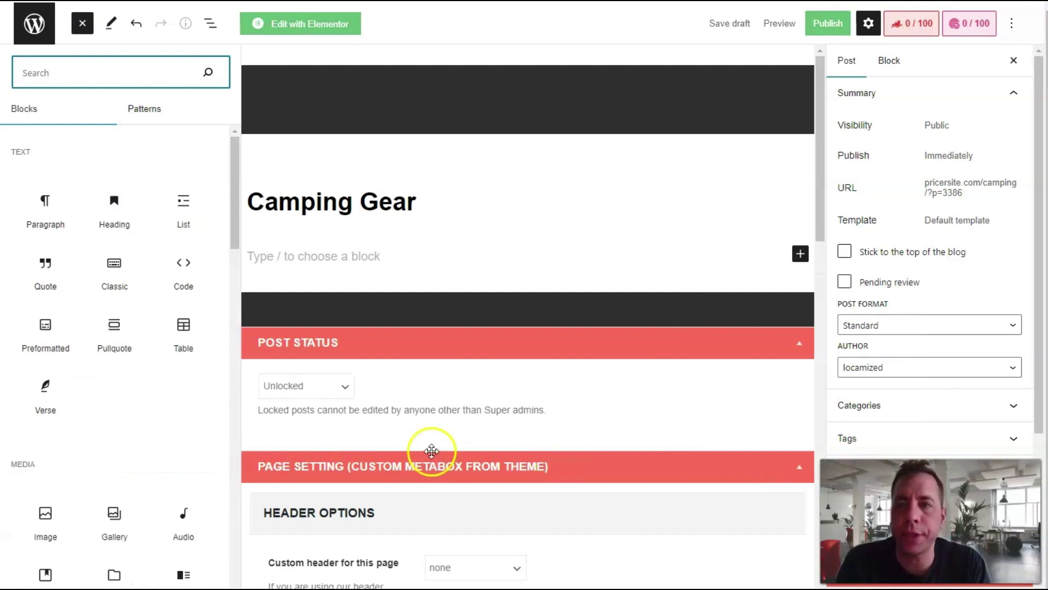
mouse_move(137, 318)
mouse_move(188, 270)
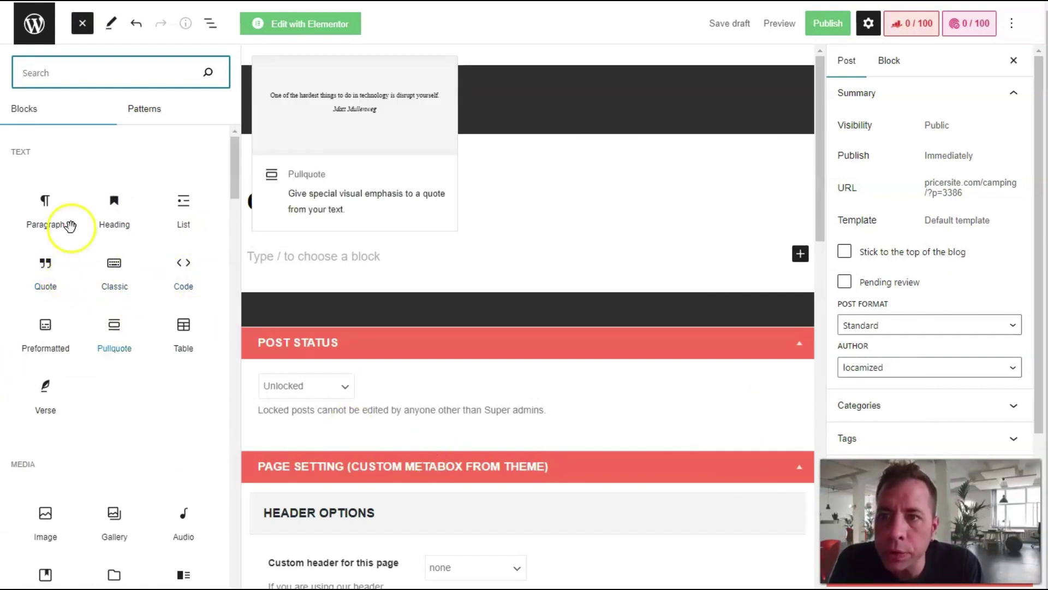
mouse_move(157, 228)
mouse_move(117, 230)
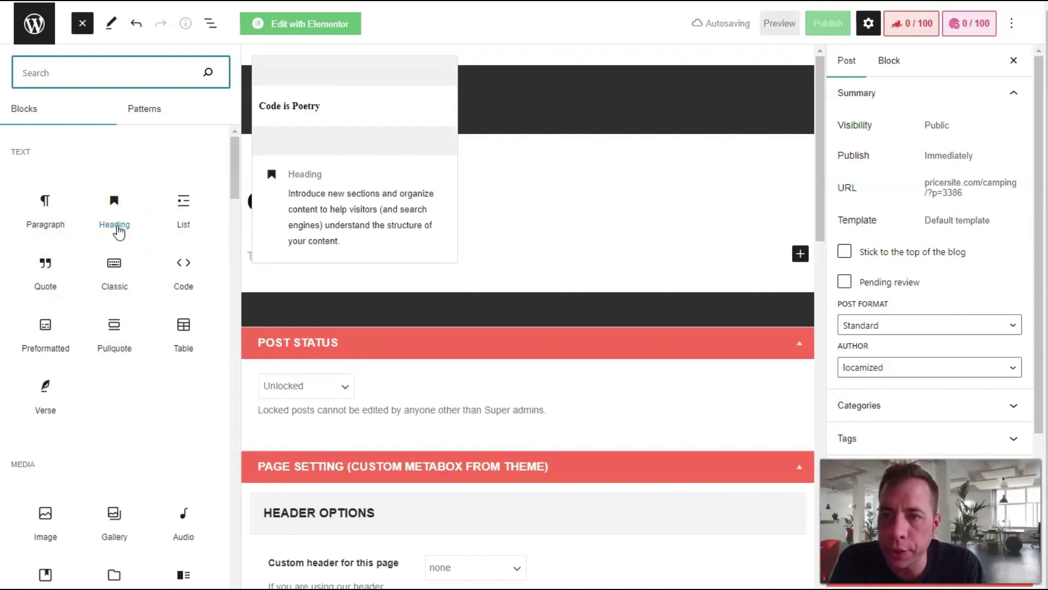
left_click(118, 232)
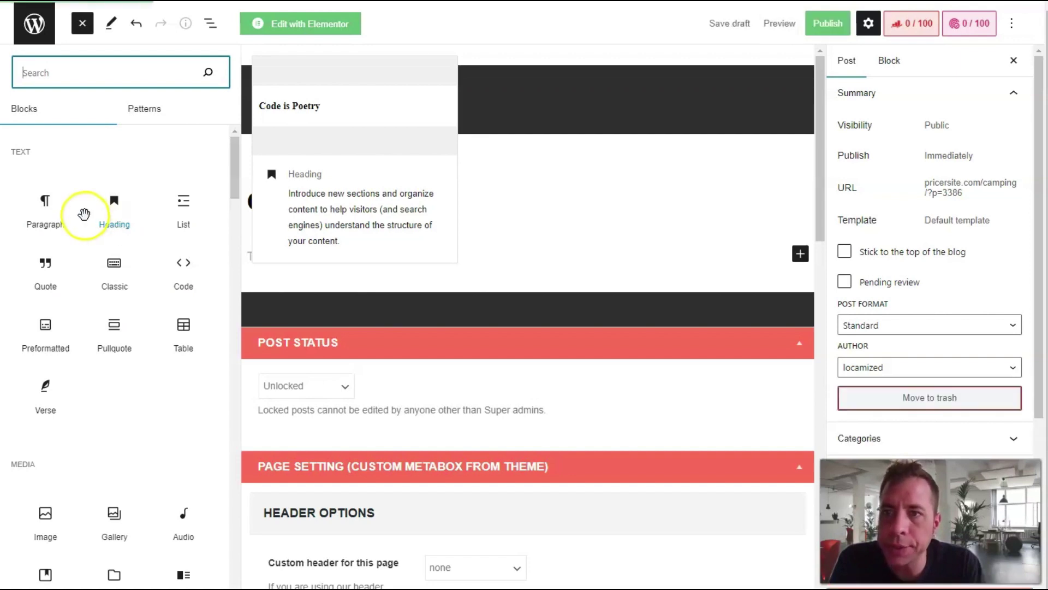
left_click(49, 207)
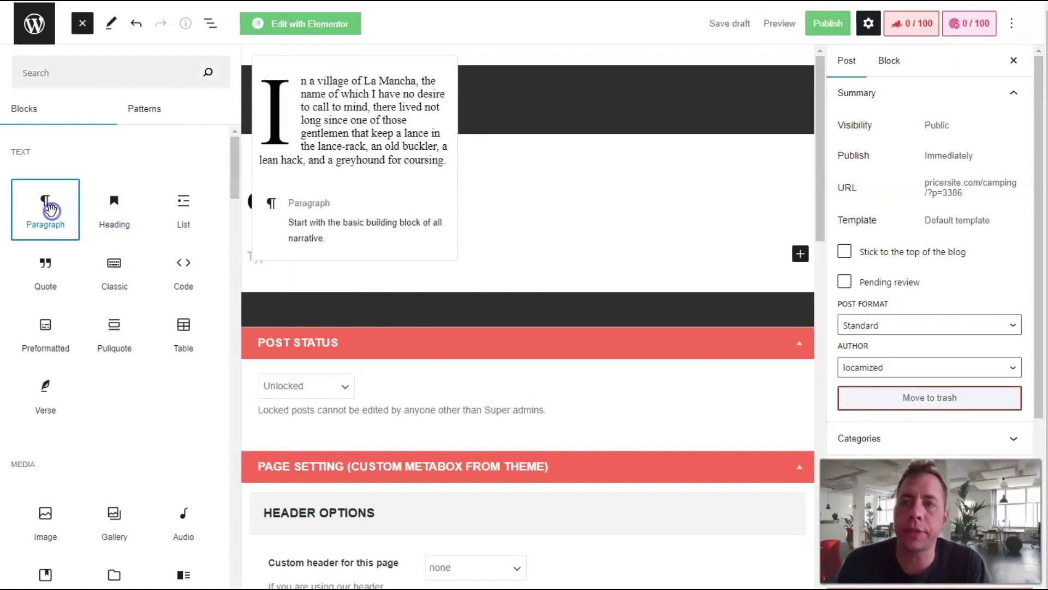
- Write "This is a test post." in the paragraph below the Camping Gear title
left_click_drag(49, 208, 316, 253)
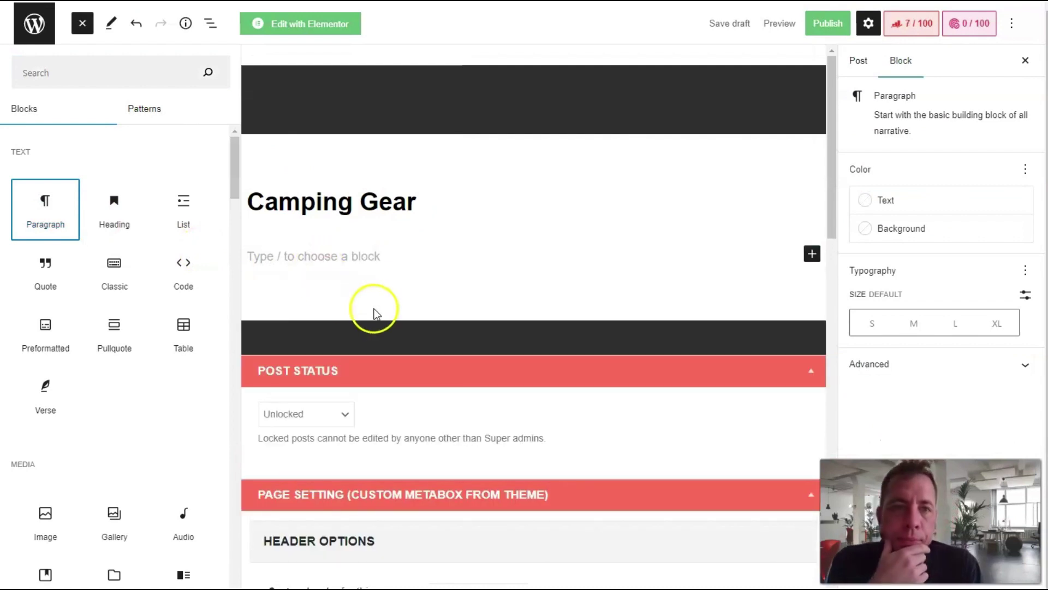
left_click(378, 264)
type("This is a")
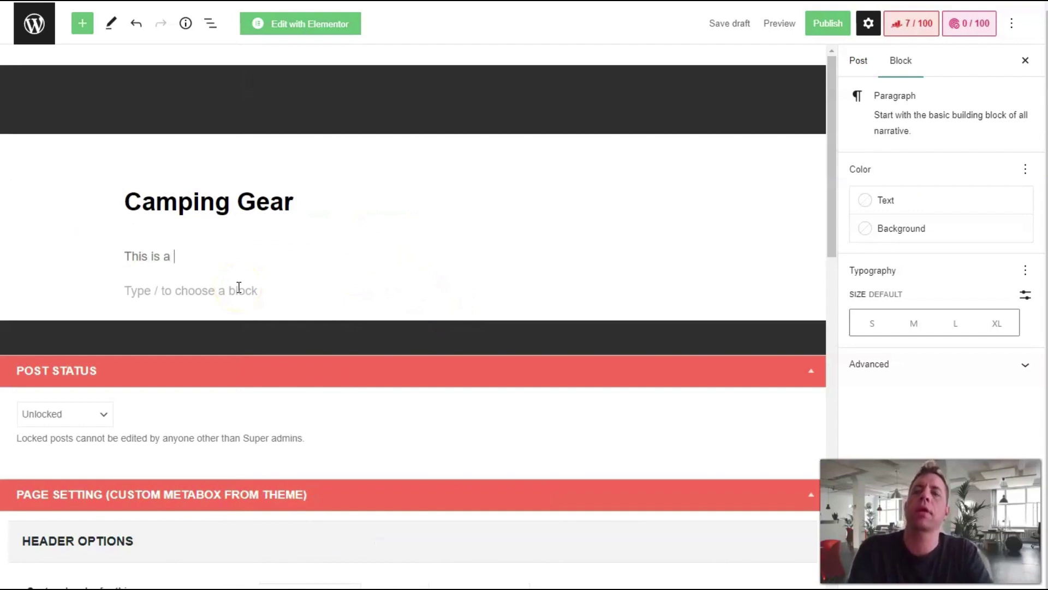
type(" test pos")
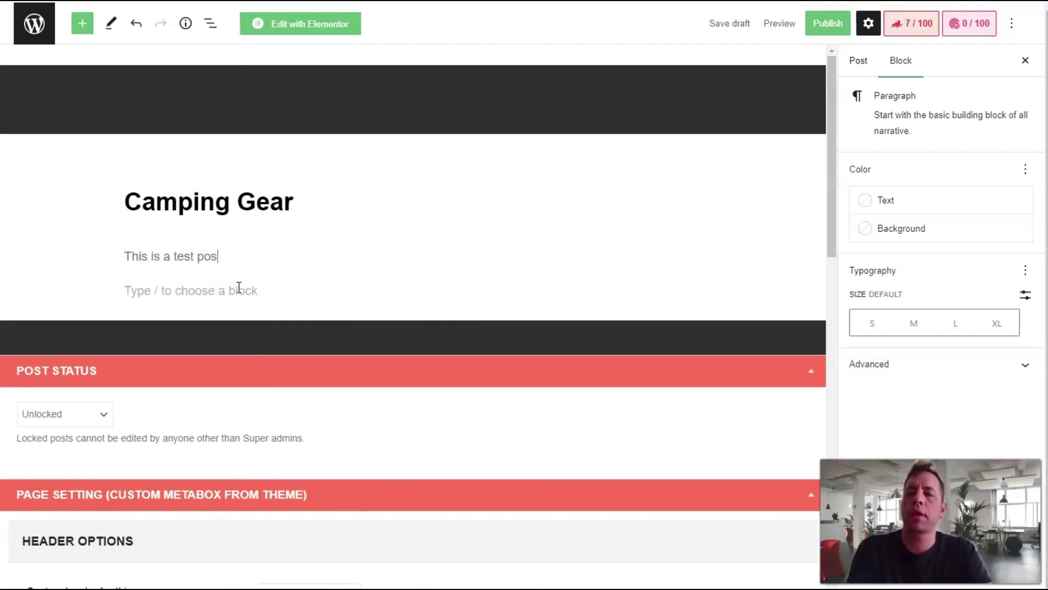
type("t.")
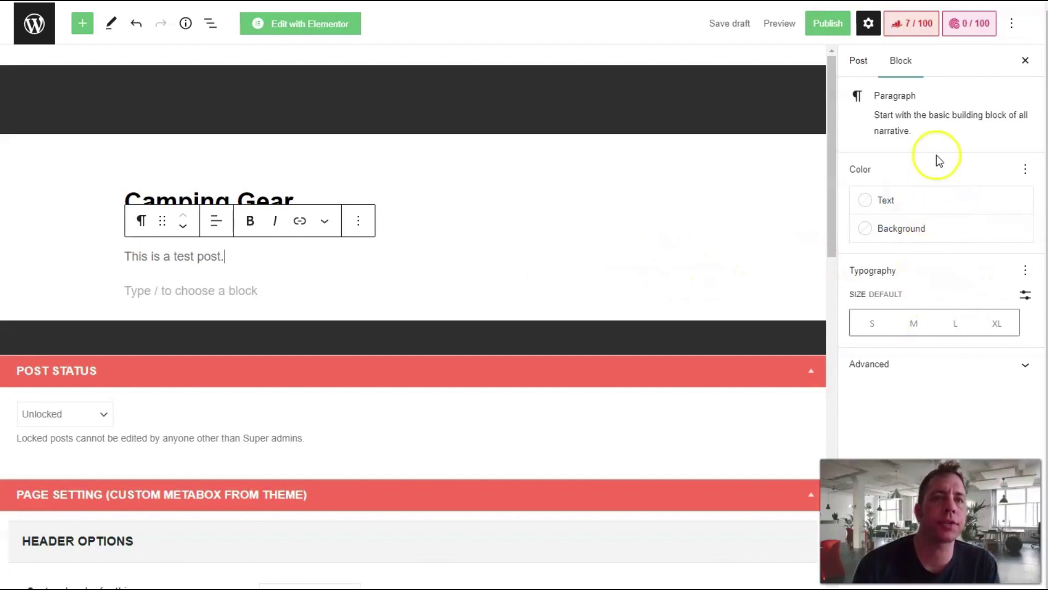
- Review the post's general settings and the theme's header, page title, sidebar and footer options
left_click(858, 60)
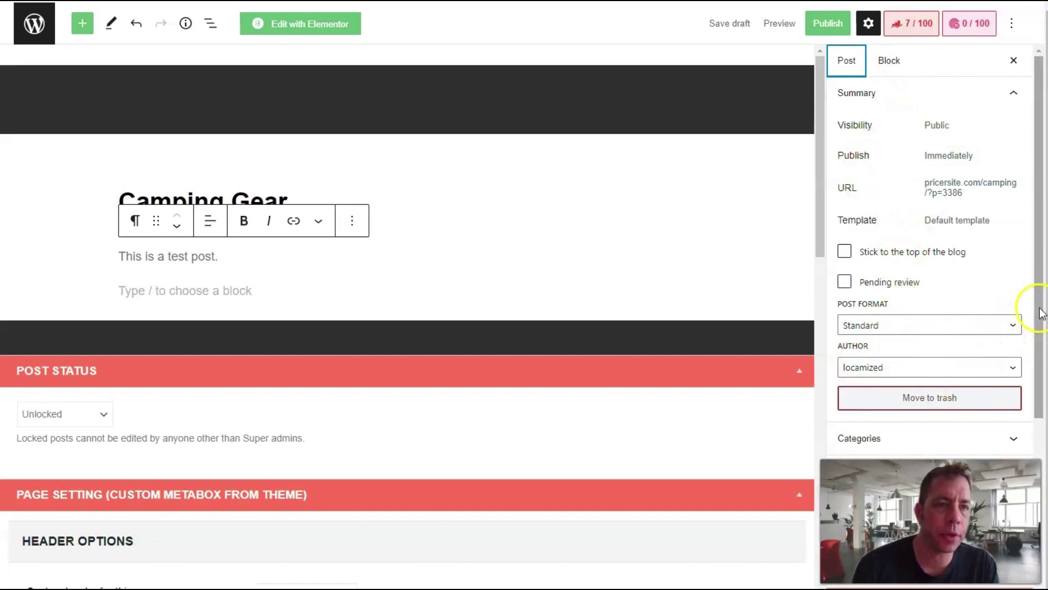
left_click_drag(1041, 306, 1041, 332)
scroll(901, 386, "down", 4)
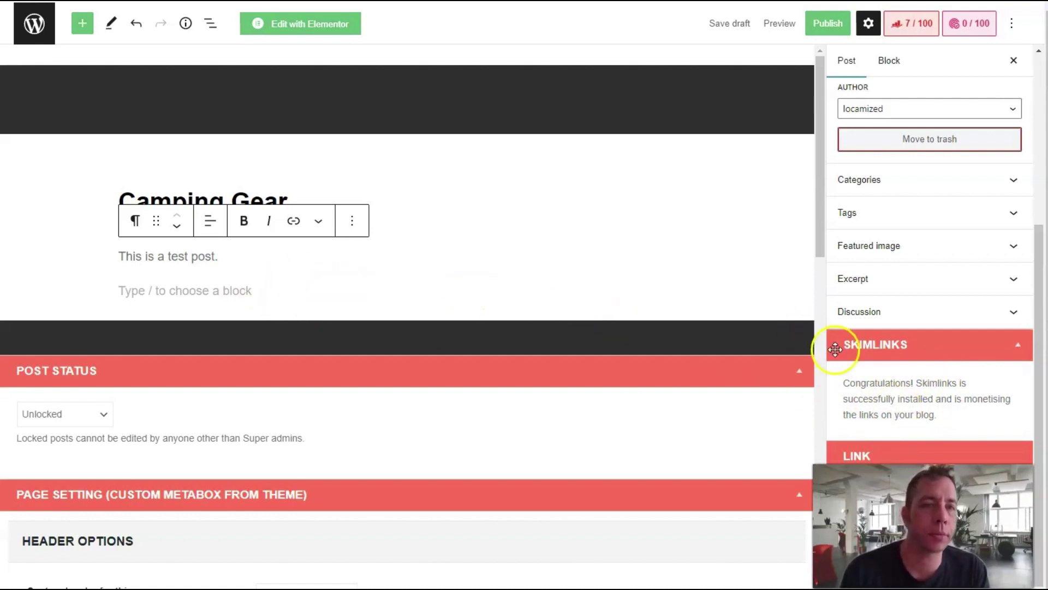
scroll(835, 349, "down", 7)
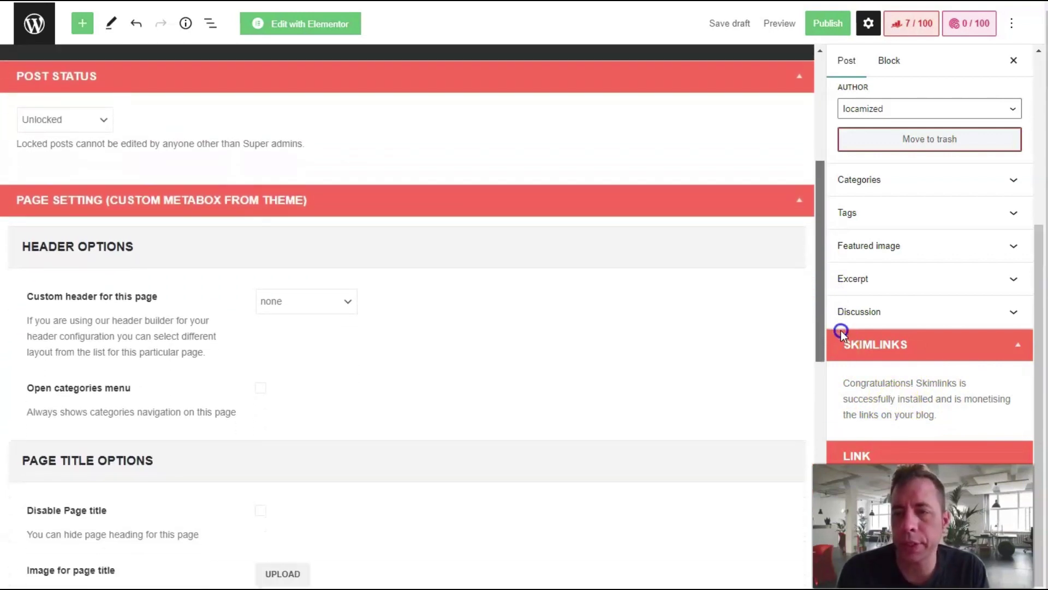
scroll(848, 372, "down", 5)
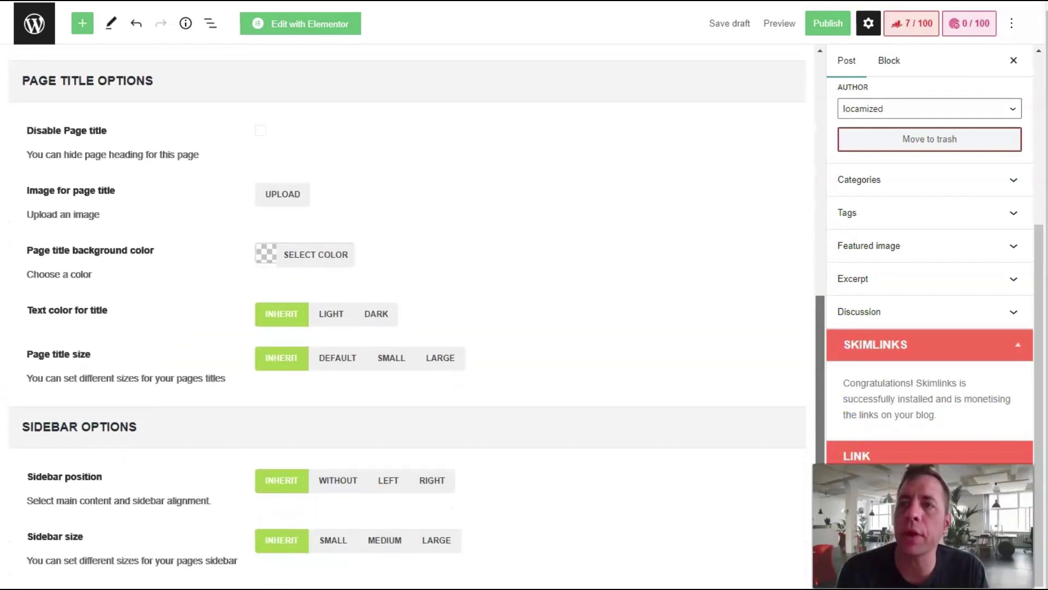
left_click_drag(824, 387, 824, 489)
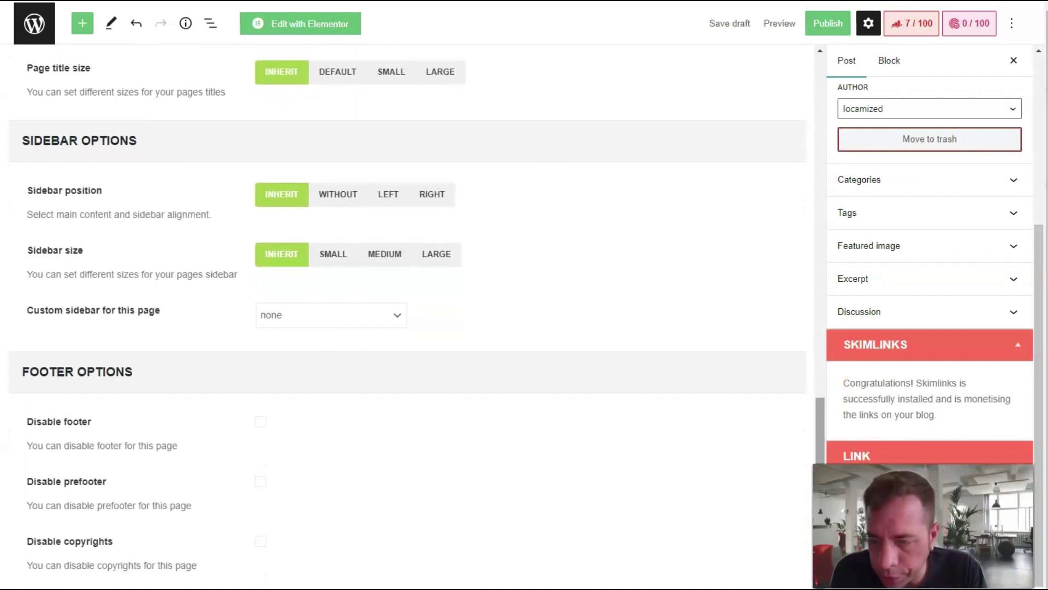
- Examine the Rank Math snippet editor's title, permalink, description and social sharing previews for the post, and close it
left_click(911, 22)
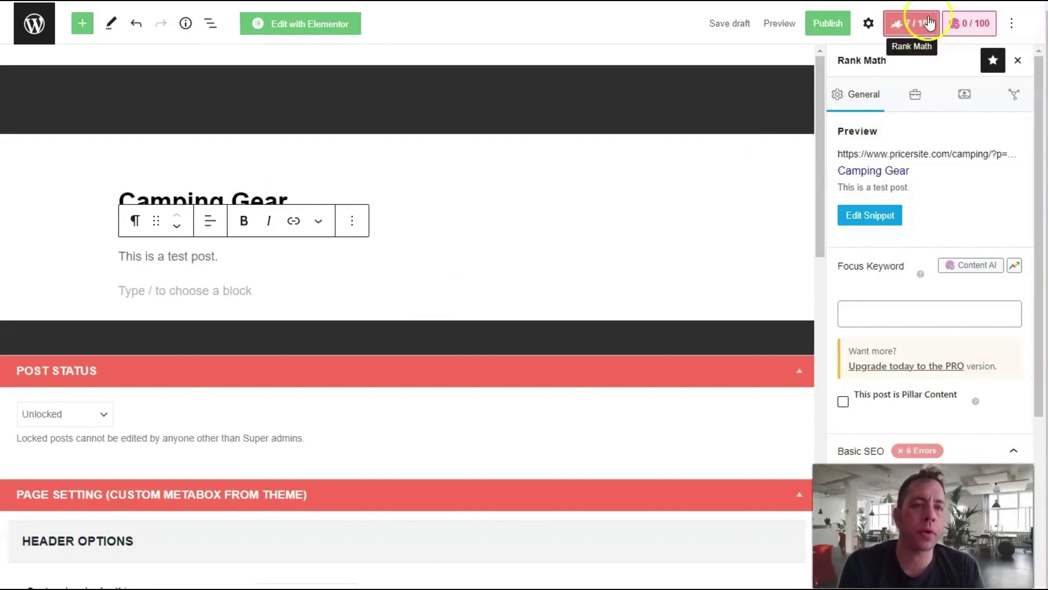
left_click(886, 216)
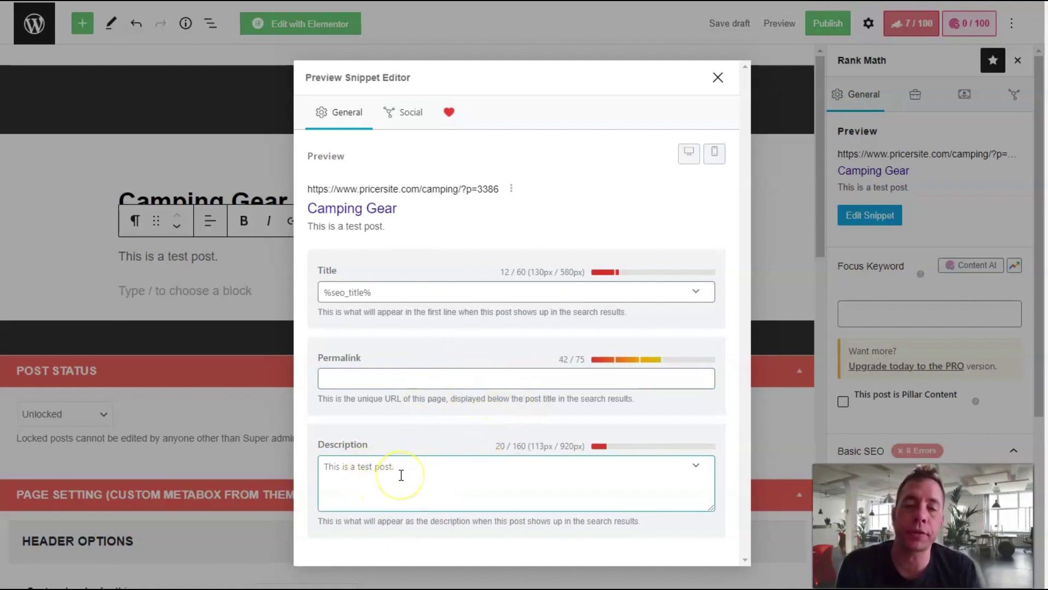
left_click(460, 393)
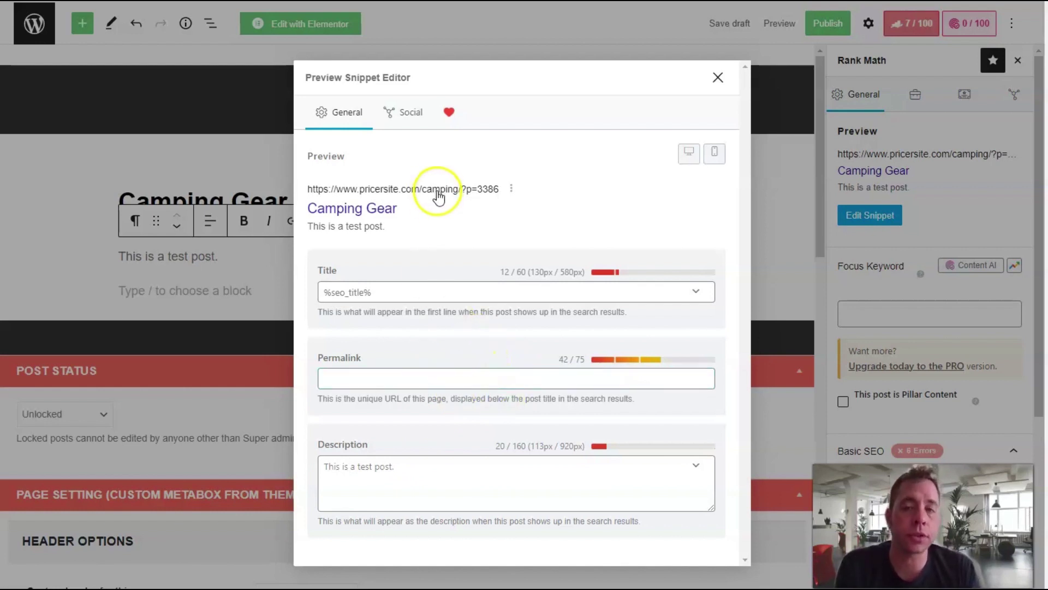
left_click(405, 112)
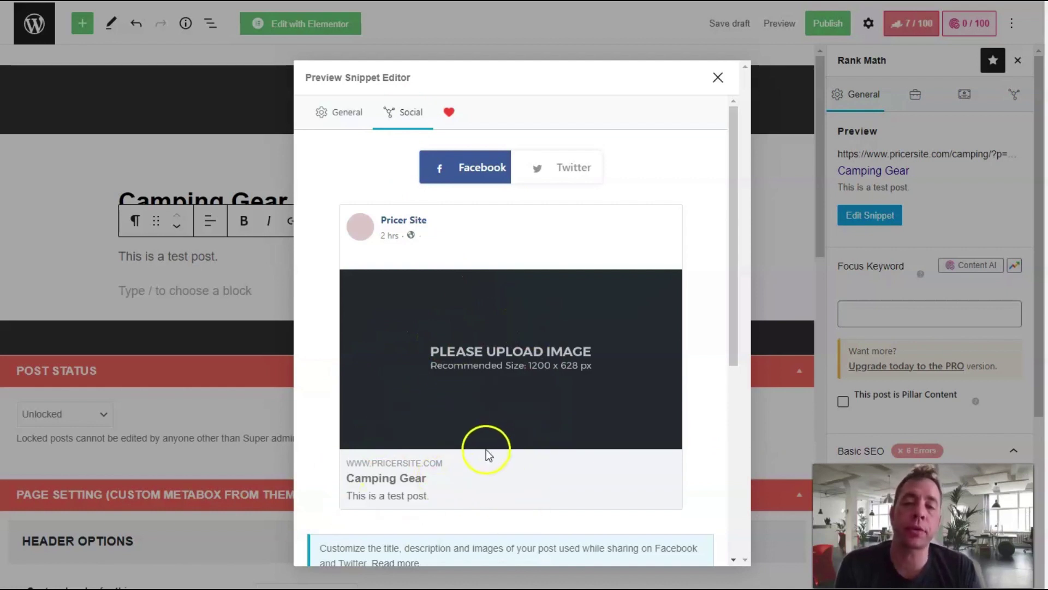
left_click(557, 171)
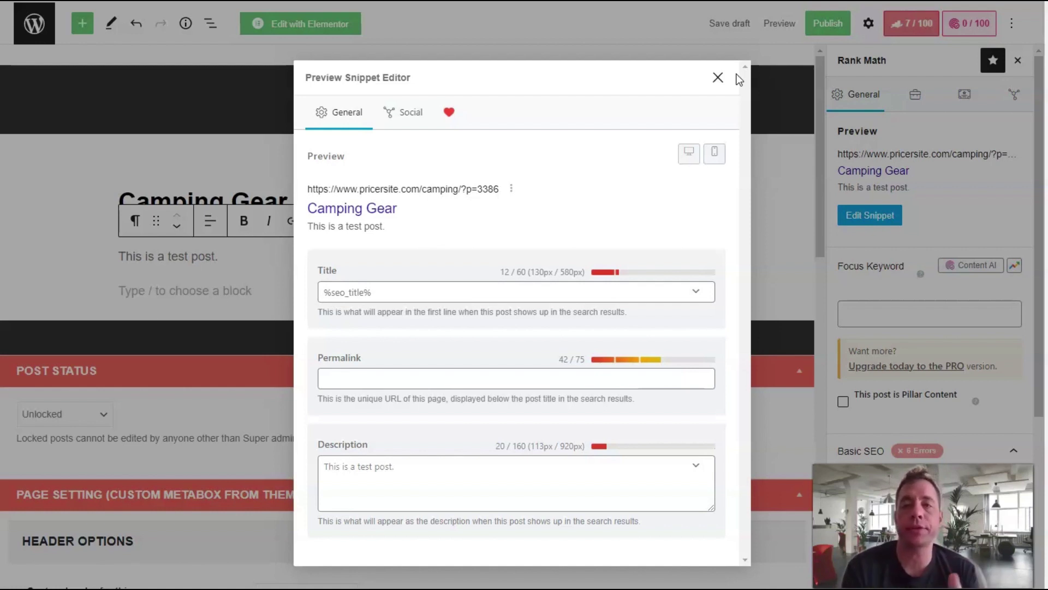
left_click(718, 77)
- Return to the site's posts list and reload it to view the Camping Gear draft's entry
left_click(825, 24)
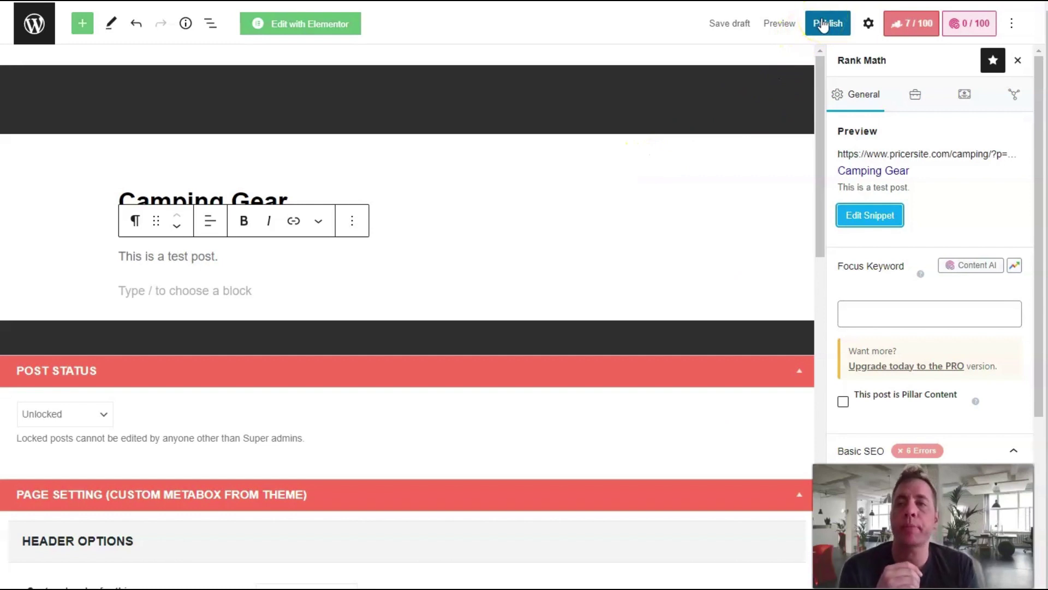
left_click(633, 99)
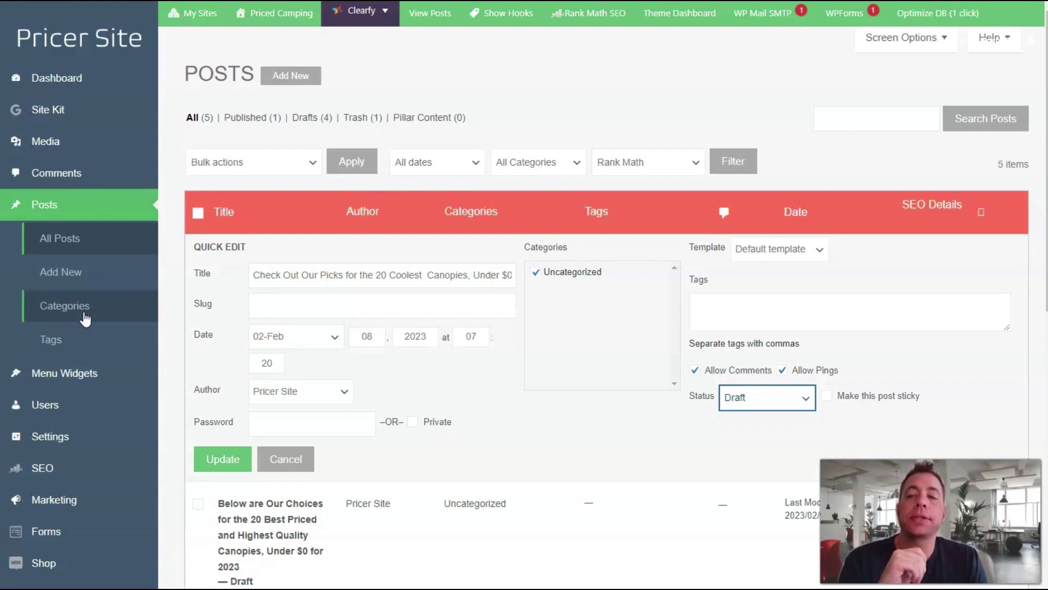
left_click(518, 203)
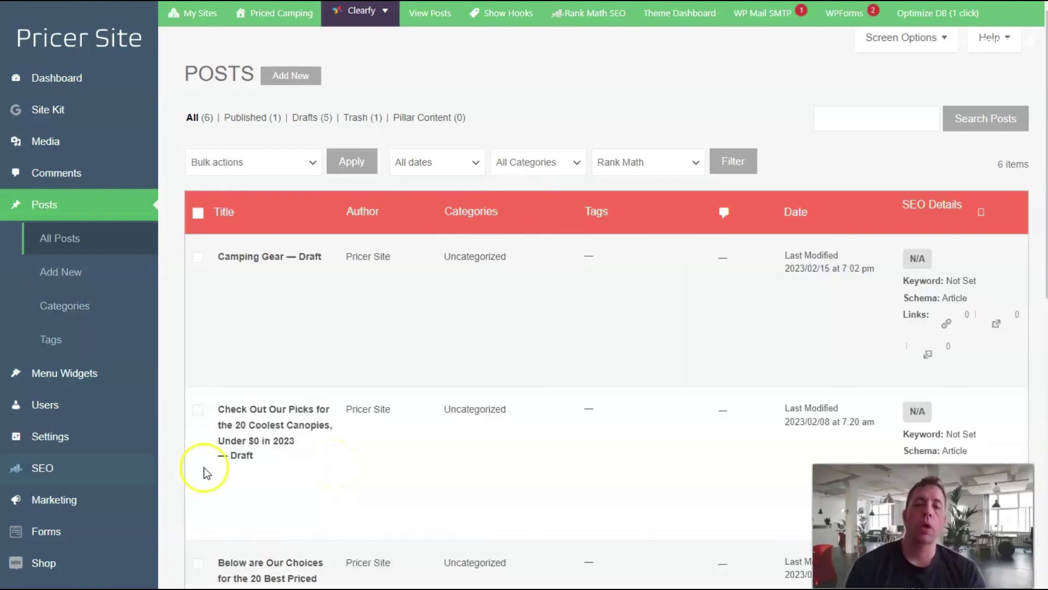
mouse_move(184, 355)
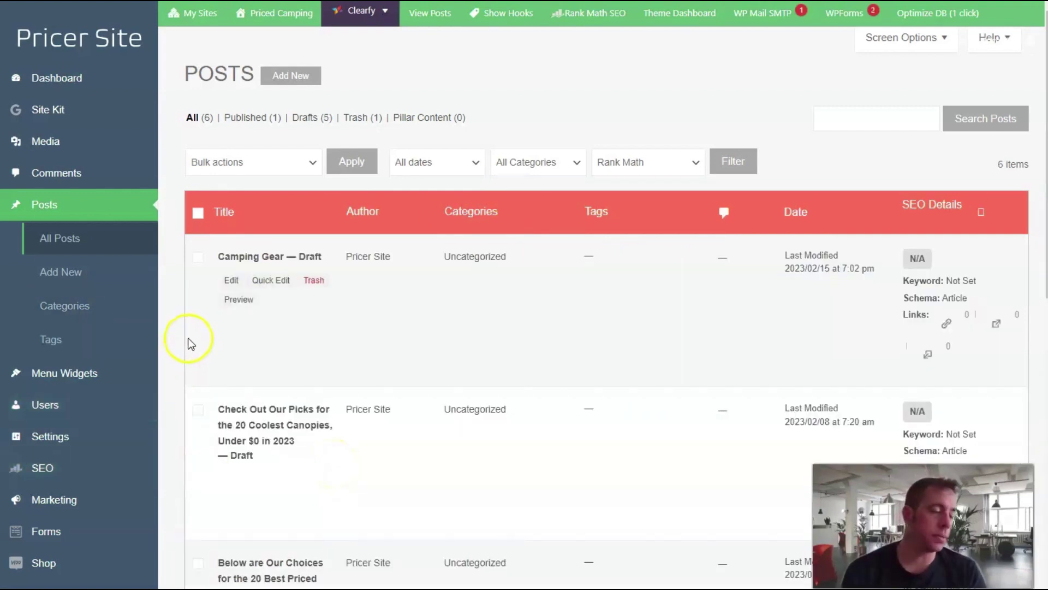
- In the post categories, rename Uncategorized to "All Posts" with the slug "all-posts"
left_click(73, 307)
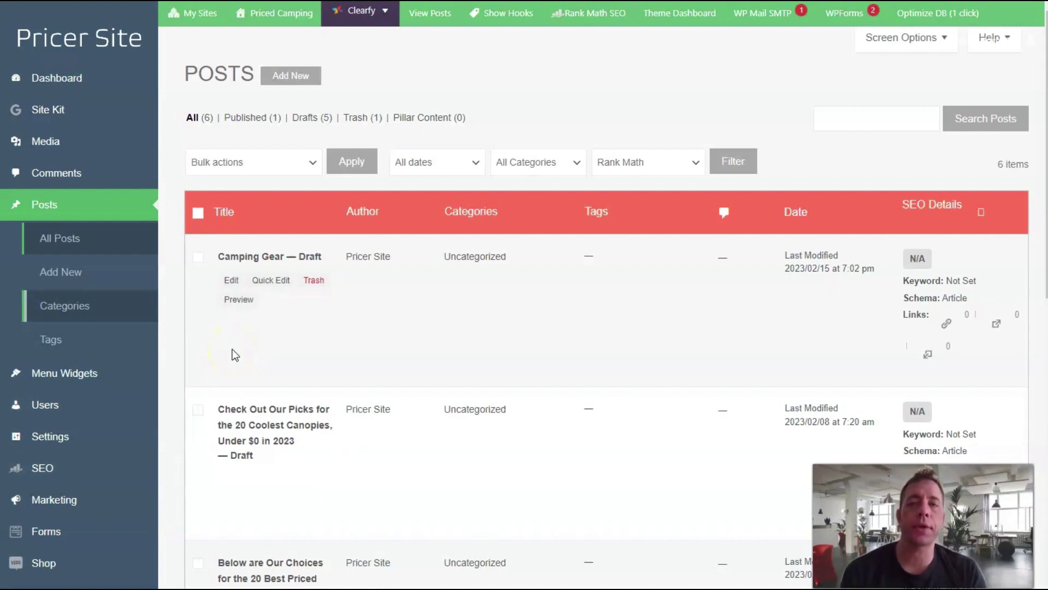
mouse_move(525, 280)
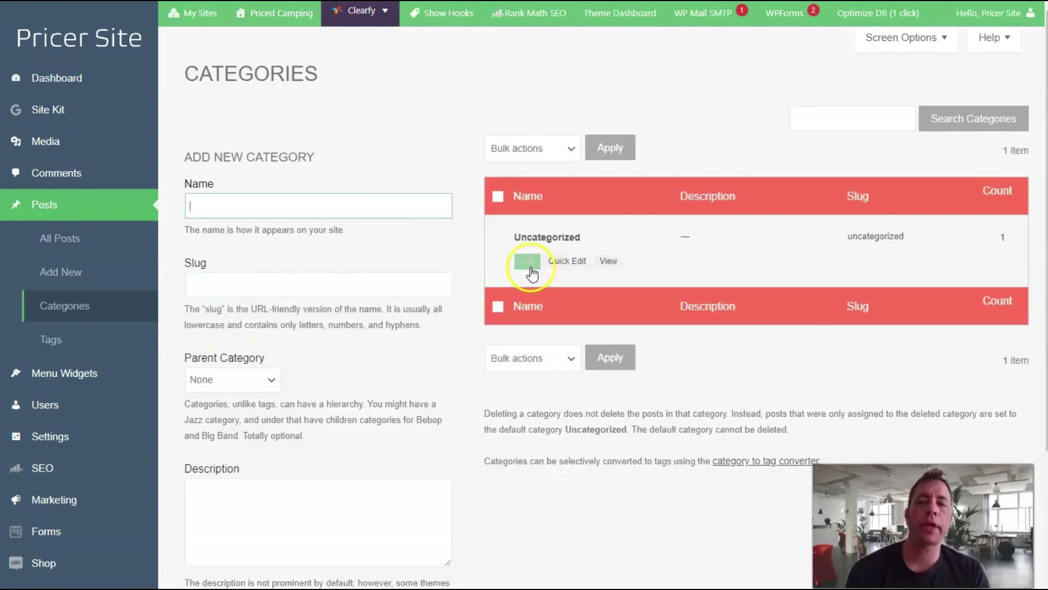
left_click(567, 261)
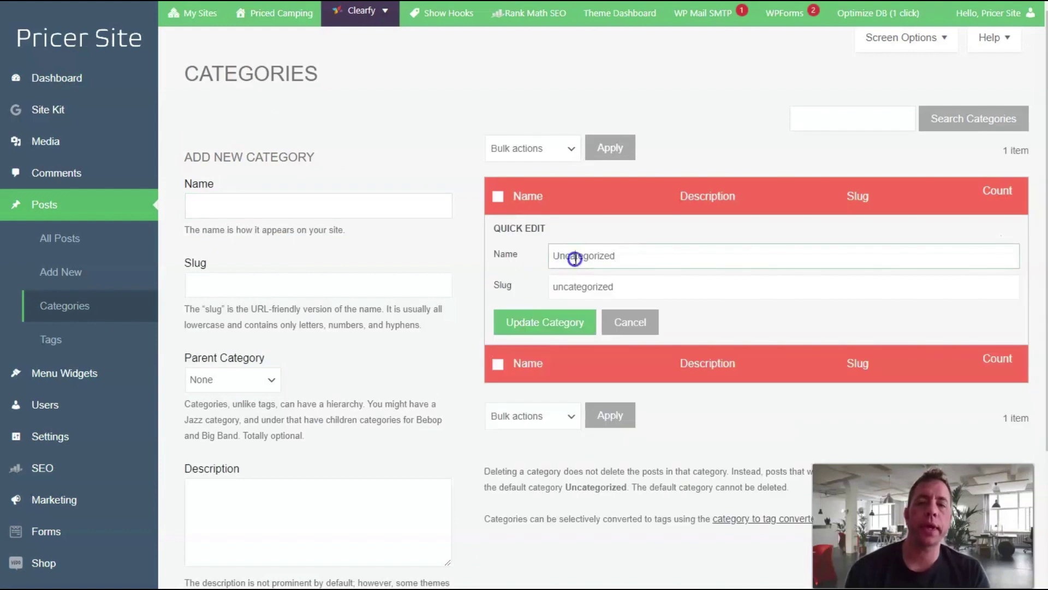
double_click(575, 258)
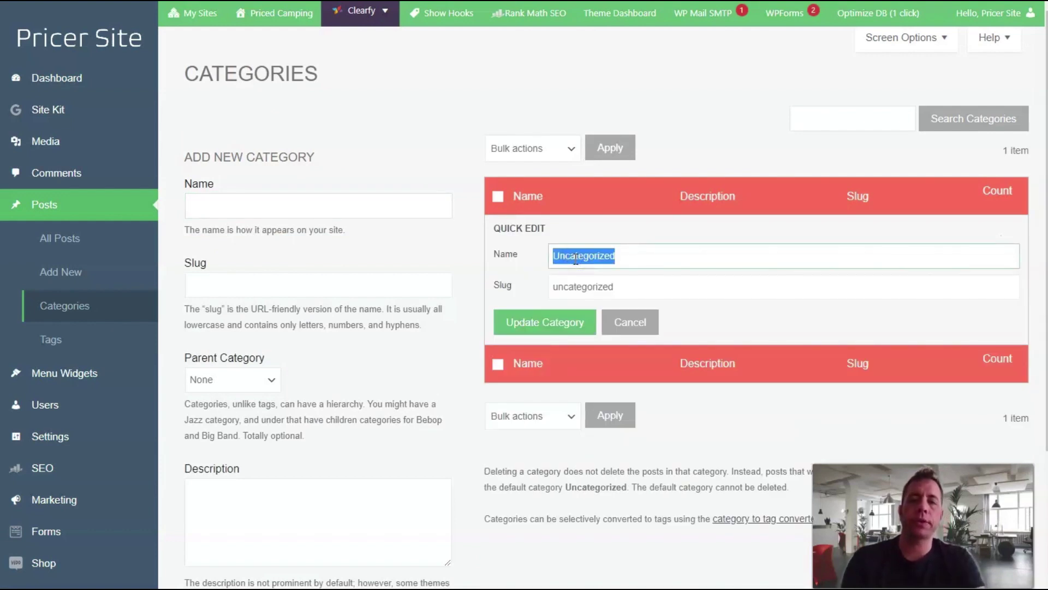
type("All")
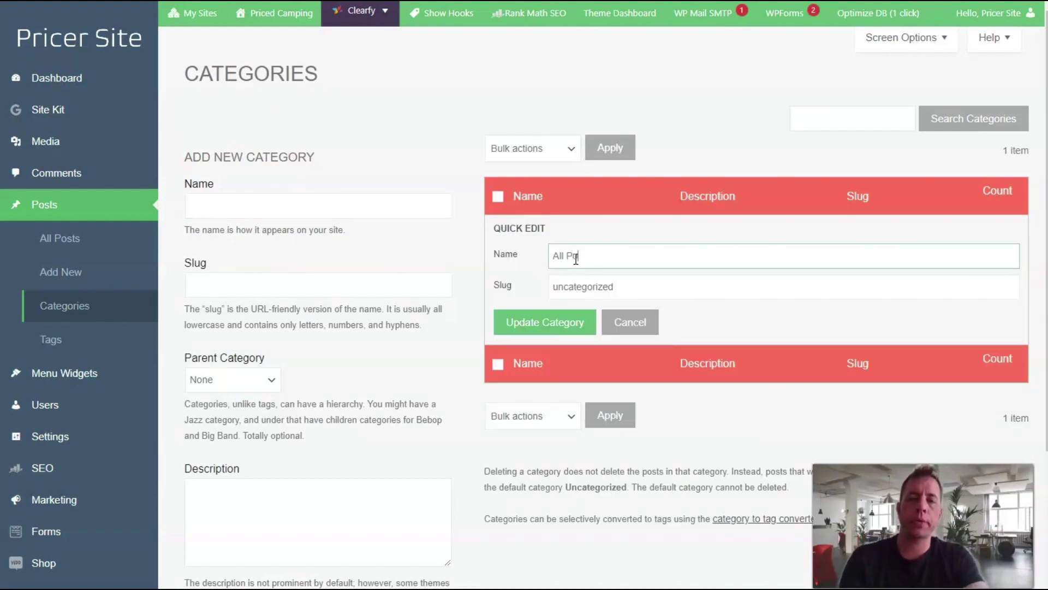
type(" Posts")
key("Tab")
type("p")
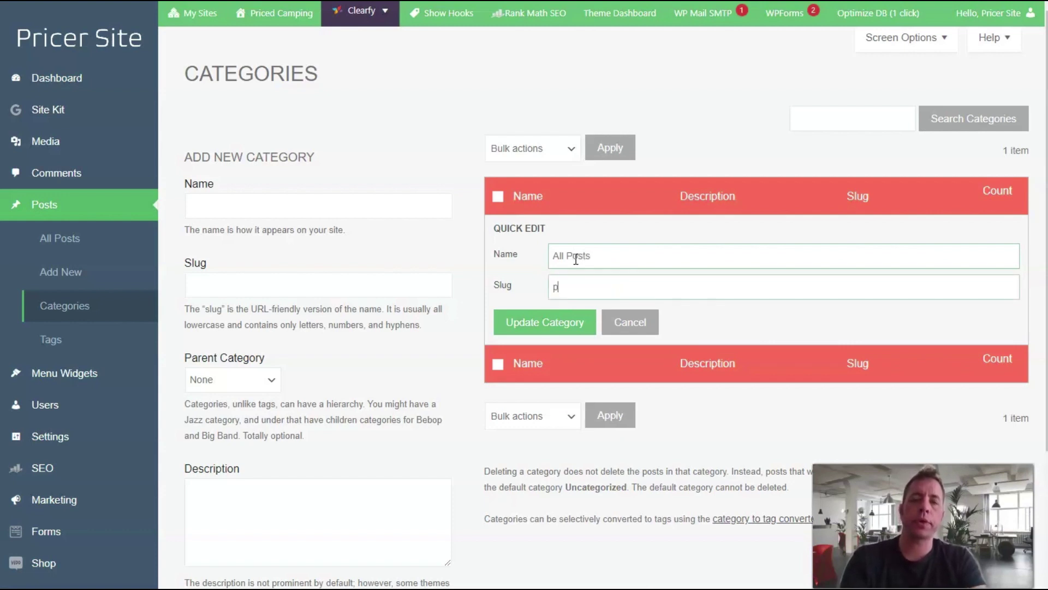
type("ll-posts")
left_click(527, 332)
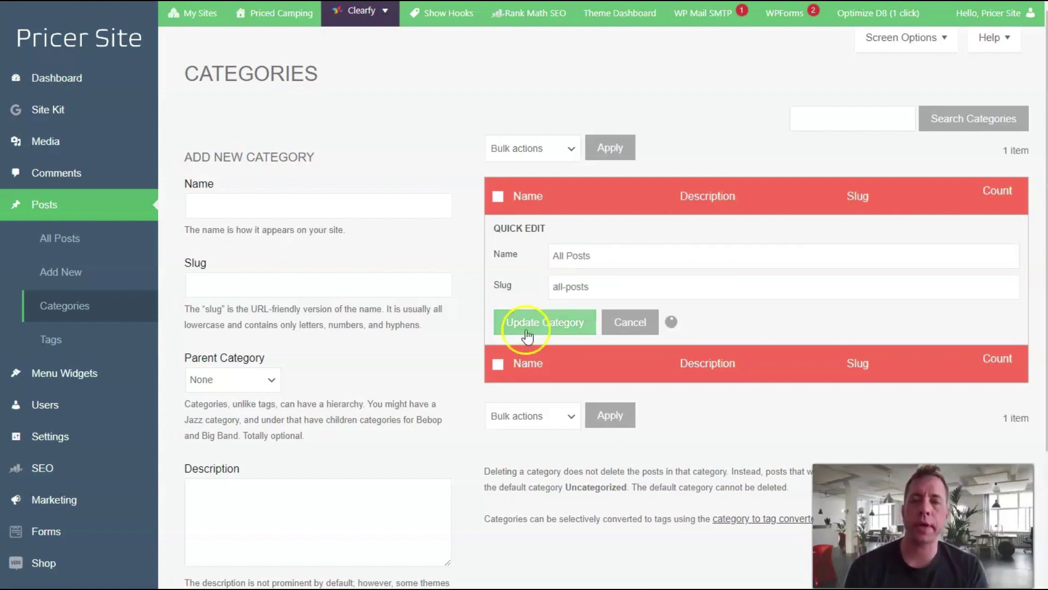
- Add a new post category named "Camping Equipment" with All Posts as its parent
left_click(275, 215)
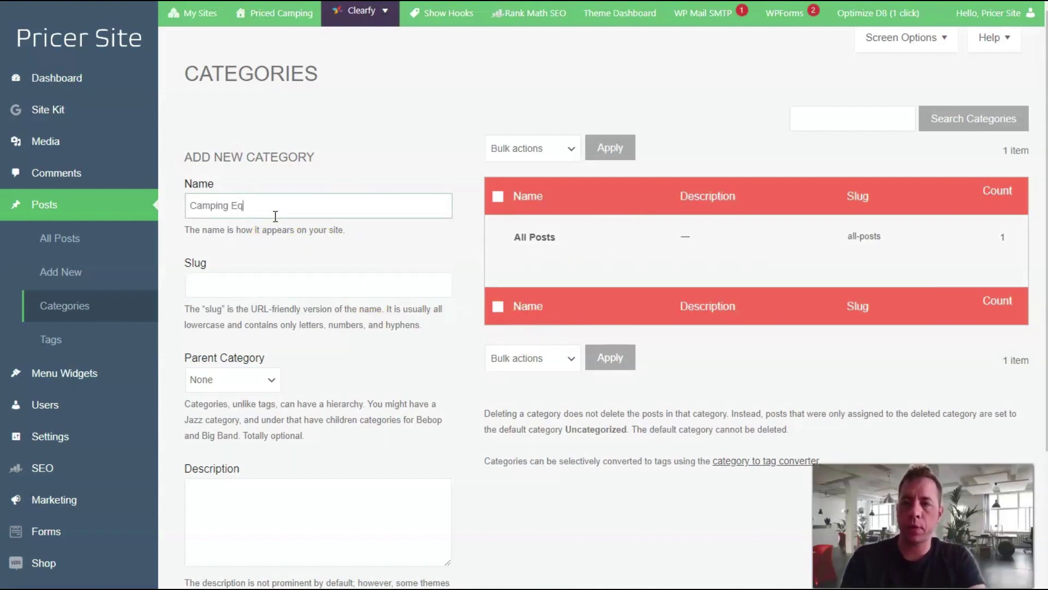
type("Camping Equipment")
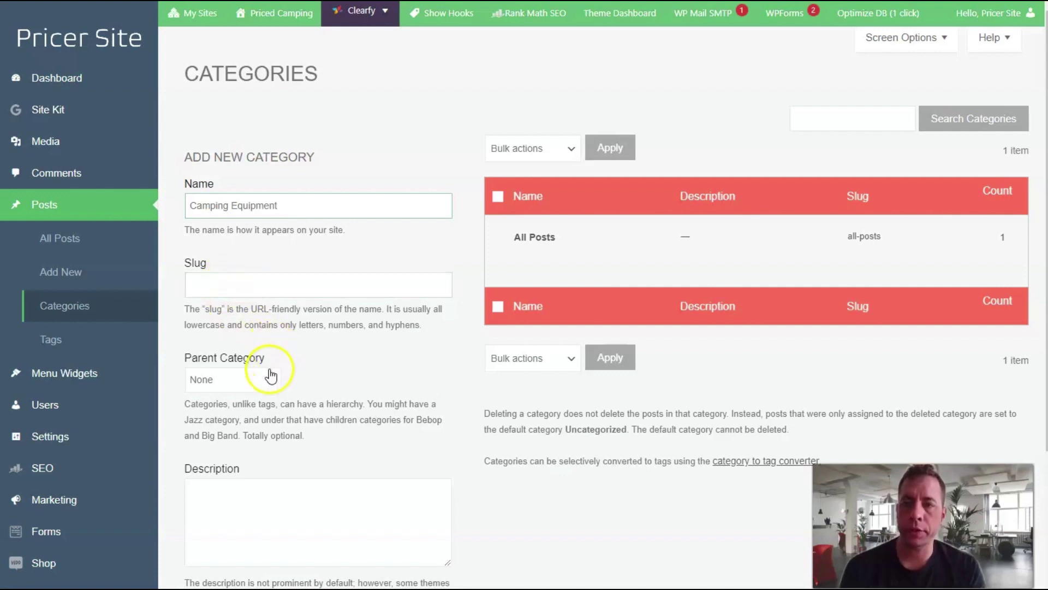
left_click(240, 381)
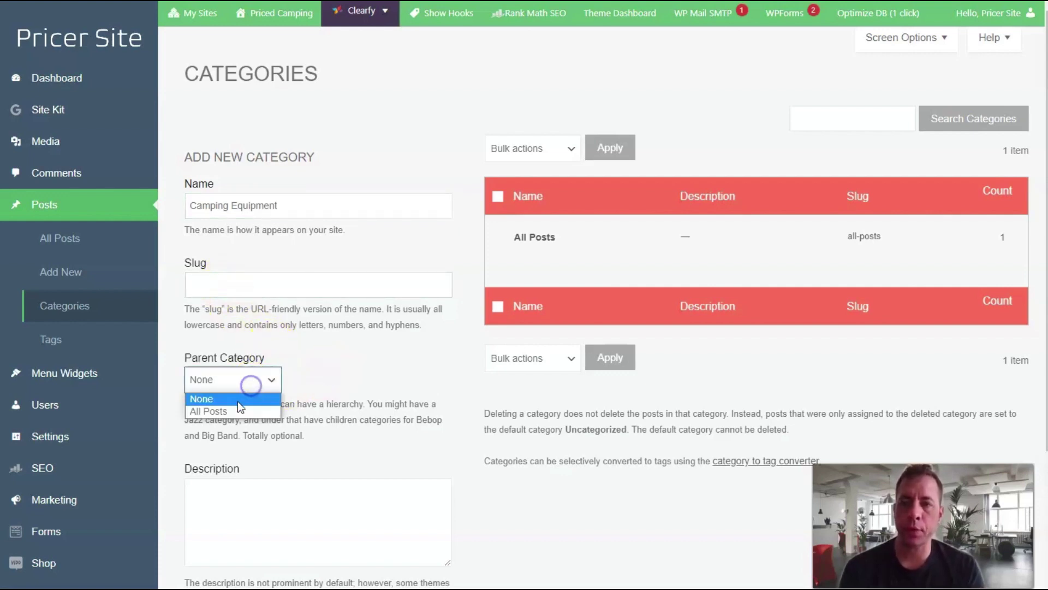
left_click(232, 411)
scroll(323, 393, "down", 4)
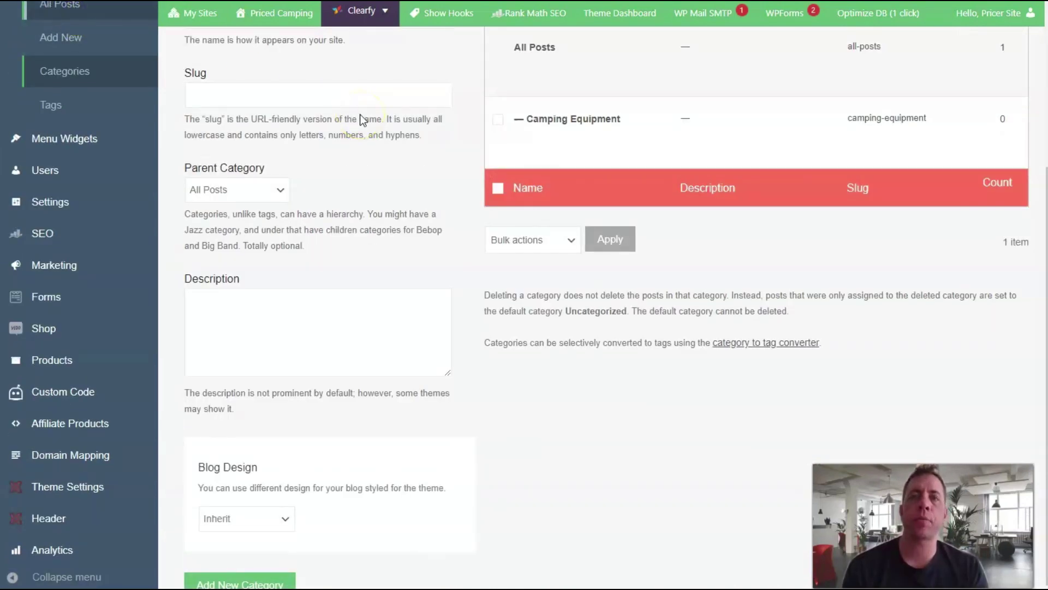
- Assign the Camping Equipment category to the published post about the 20 highest quality camping products using quick edit
left_click(277, 329)
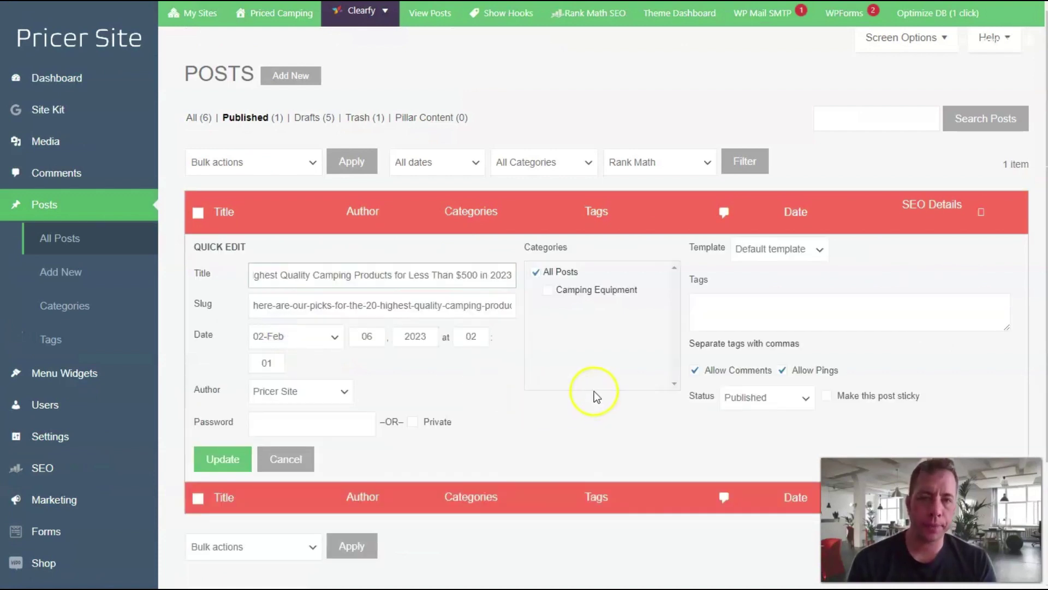
left_click(547, 291)
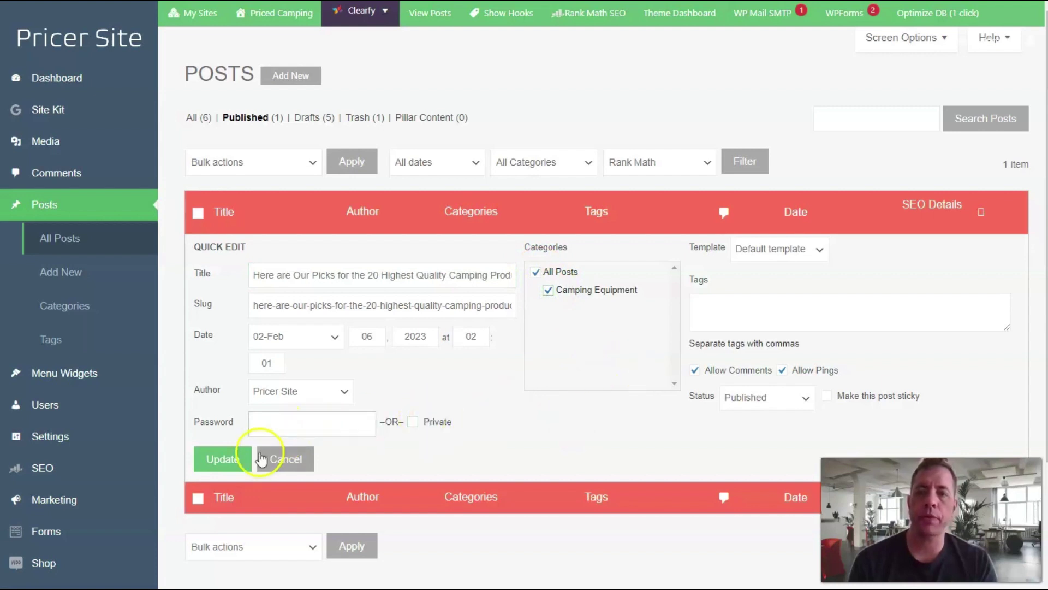
left_click(235, 461)
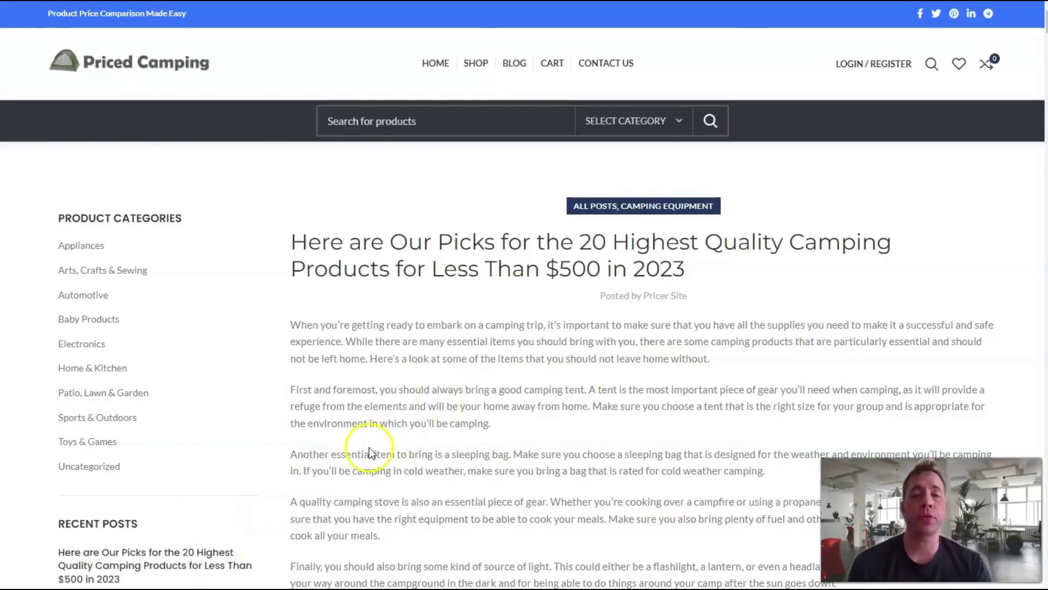
- Look through the published camping products article on the live site, from its introduction to the first ranked product
scroll(245, 507, "down", 3)
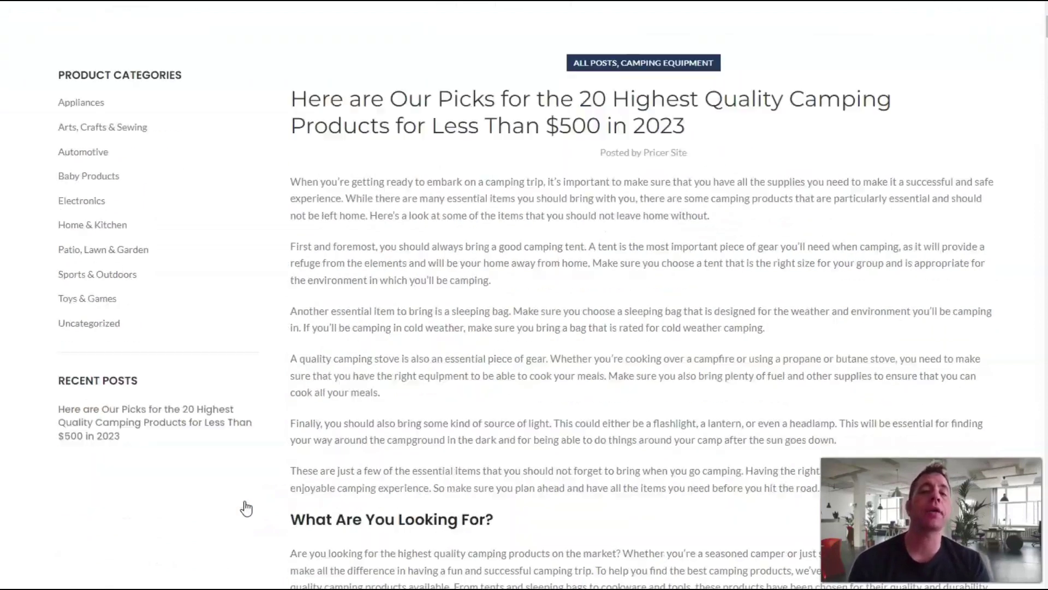
scroll(245, 506, "down", 6)
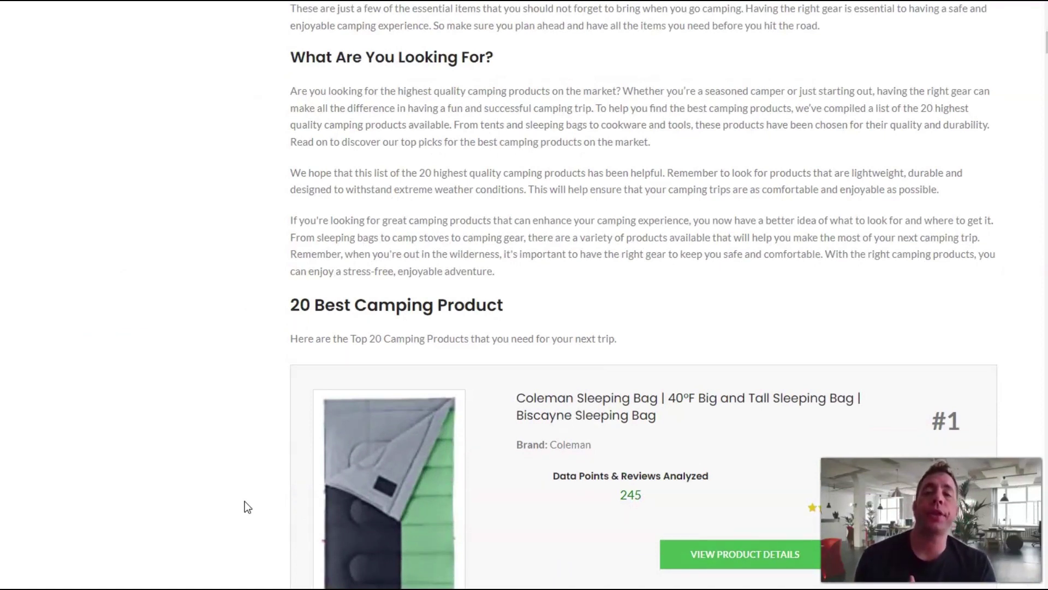
scroll(247, 507, "down", 1)
scroll(247, 507, "down", 3)
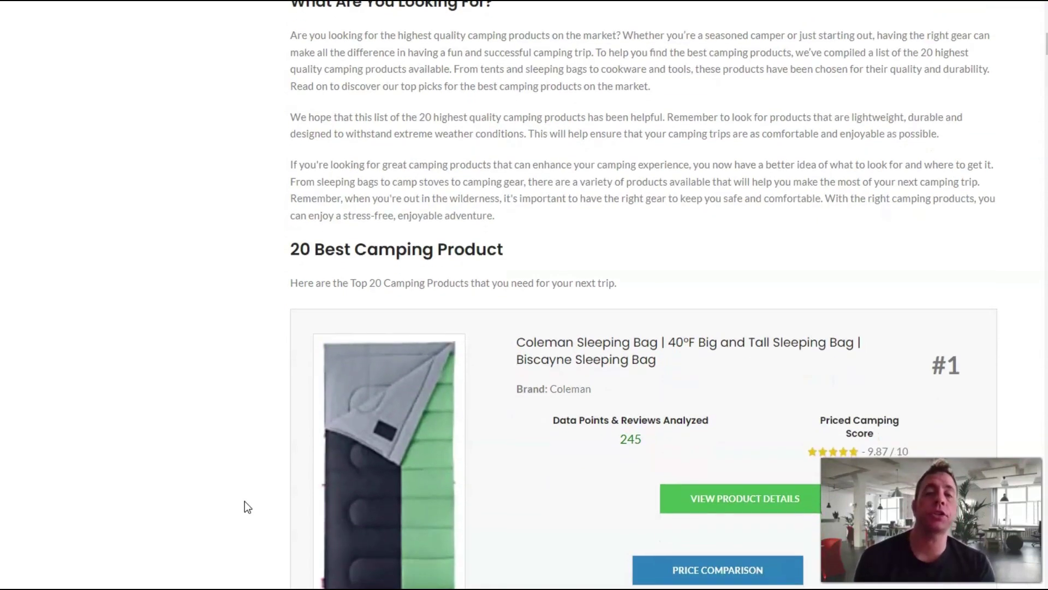
- Open the list of own sites and review the form for adding another site, down to the template selection
scroll(247, 507, "down", 3)
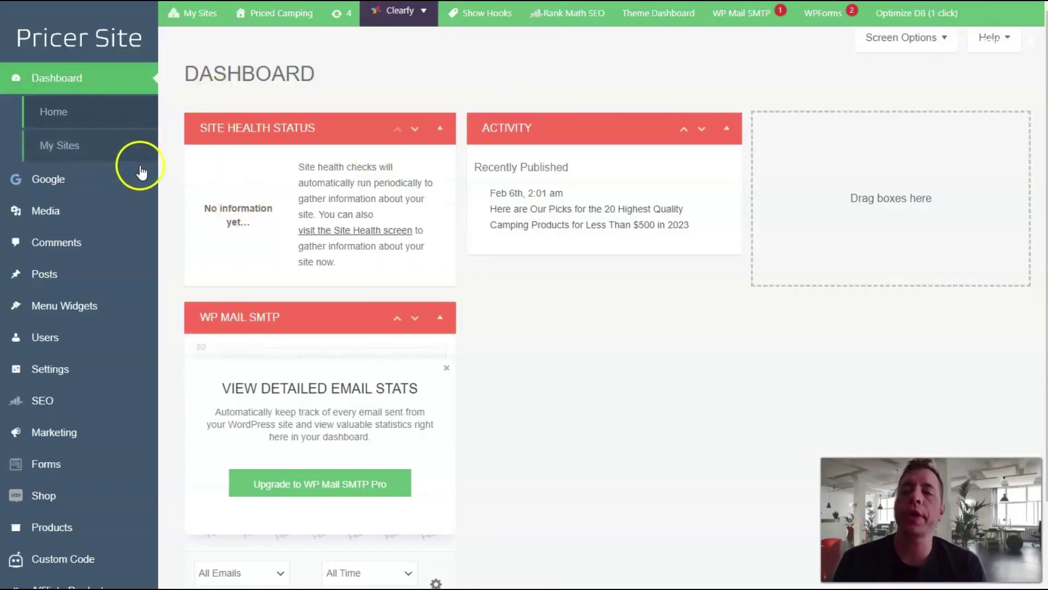
left_click(49, 146)
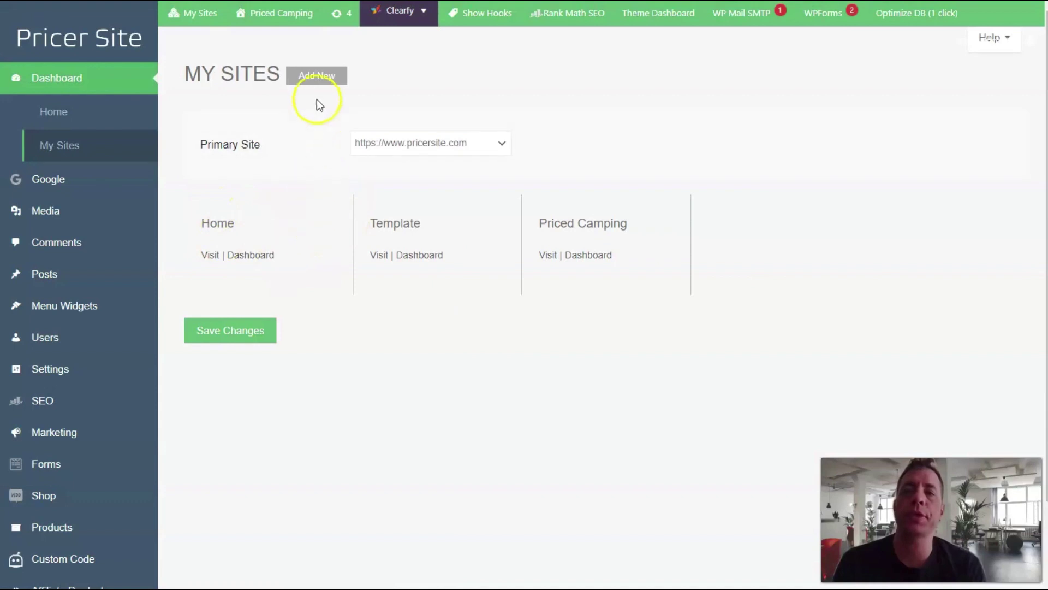
left_click(312, 75)
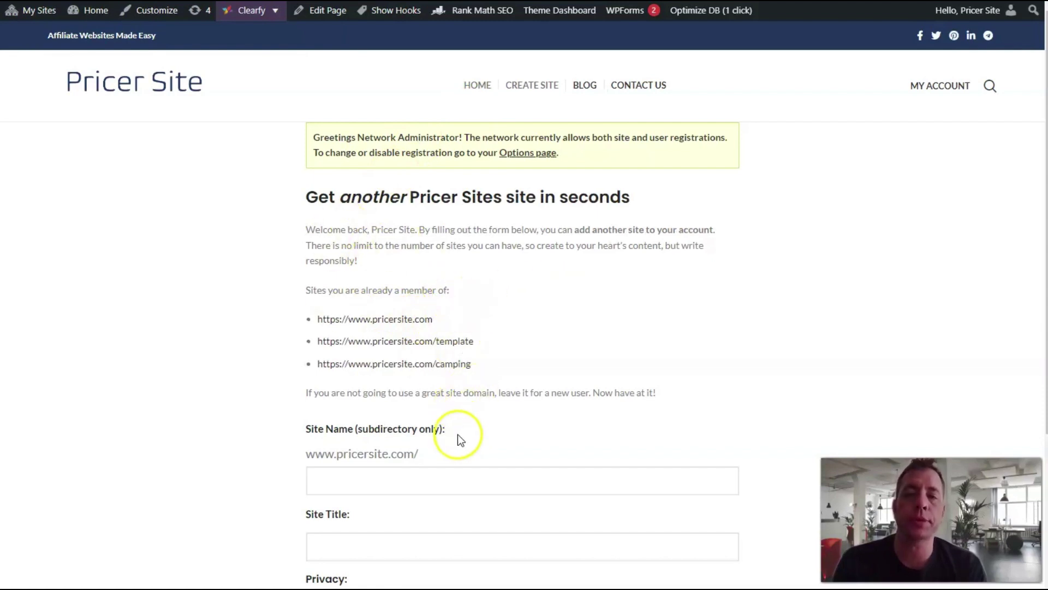
left_click(452, 404)
scroll(453, 404, "down", 4)
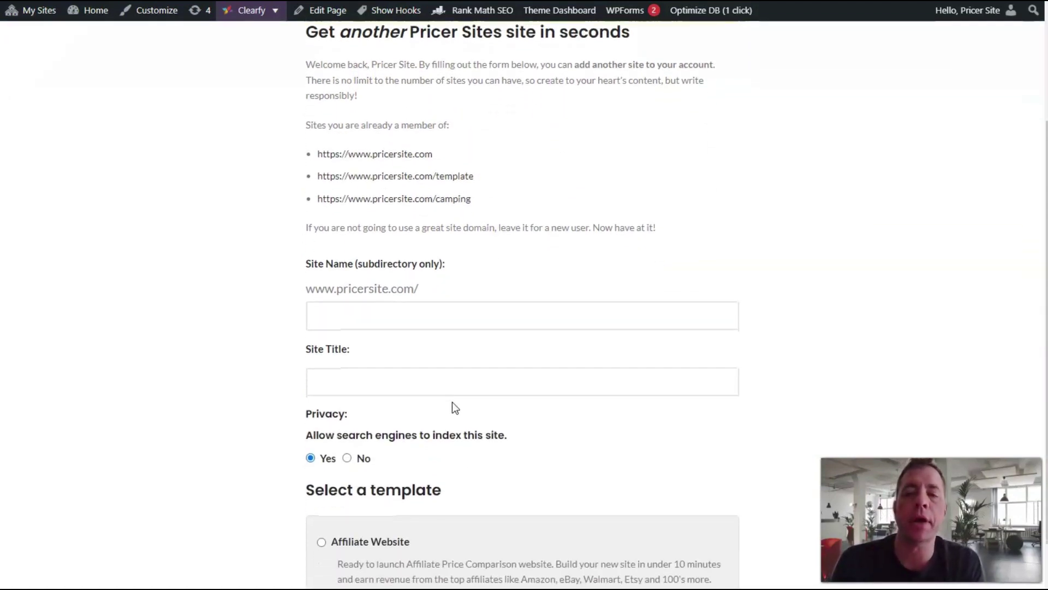
scroll(454, 402, "down", 1)
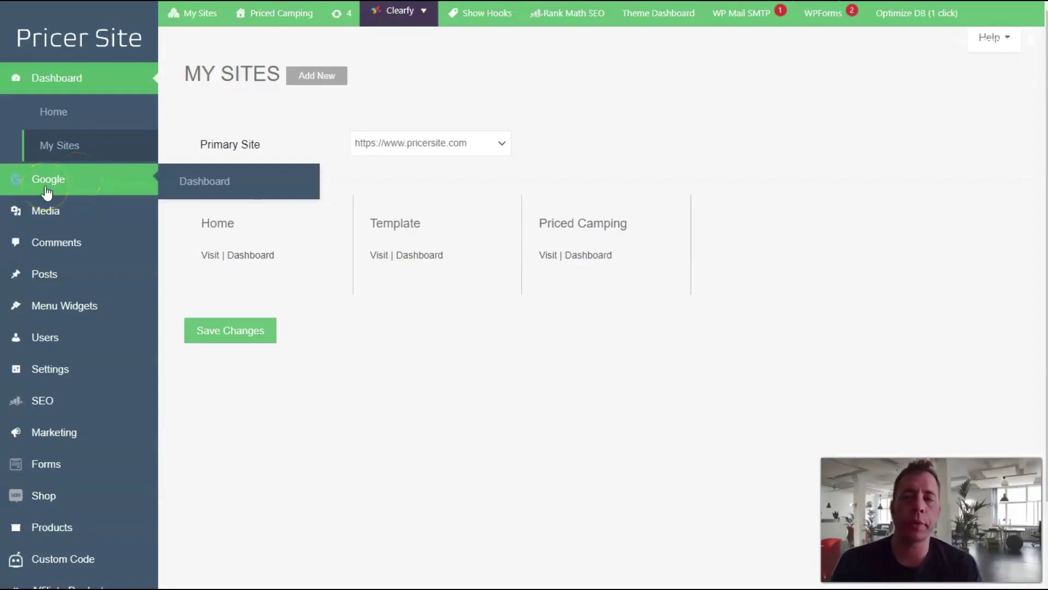
- Look through the files in the site's media library, down to the end of the first page
mouse_move(45, 211)
mouse_move(47, 181)
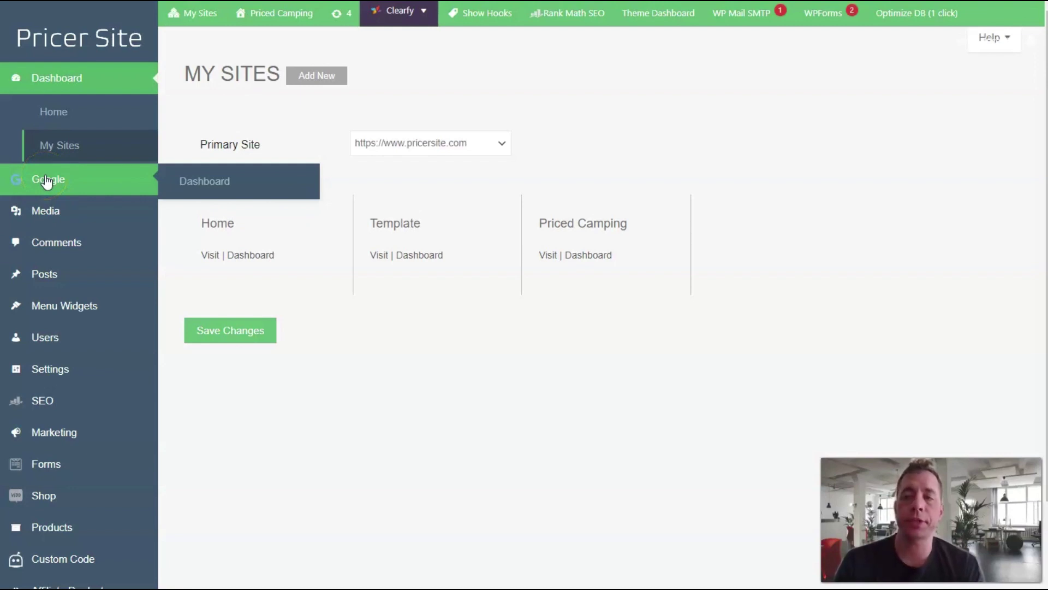
mouse_move(82, 207)
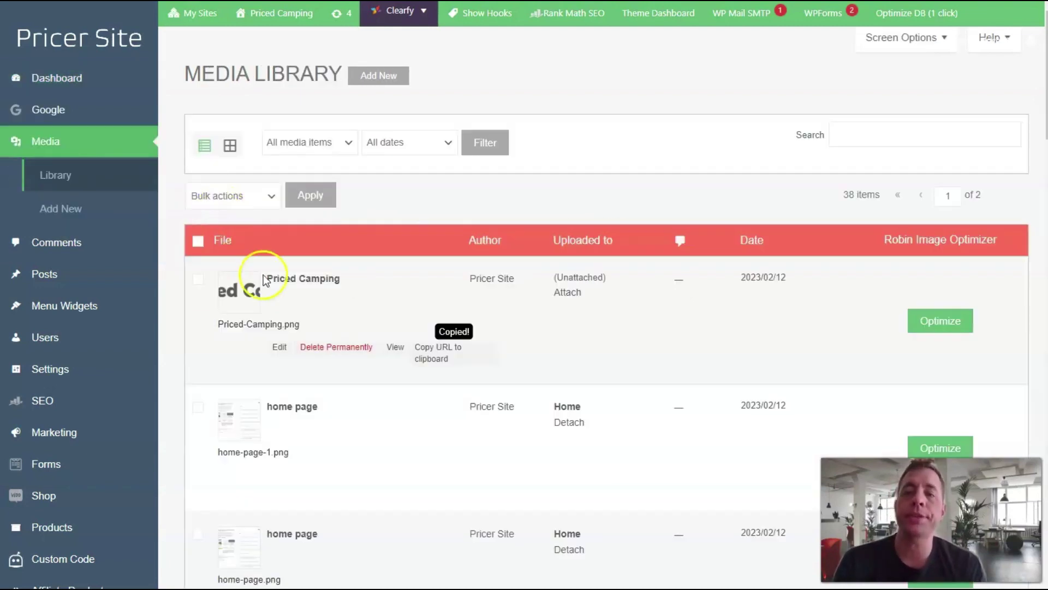
scroll(411, 246, "down", 1)
scroll(412, 241, "down", 20)
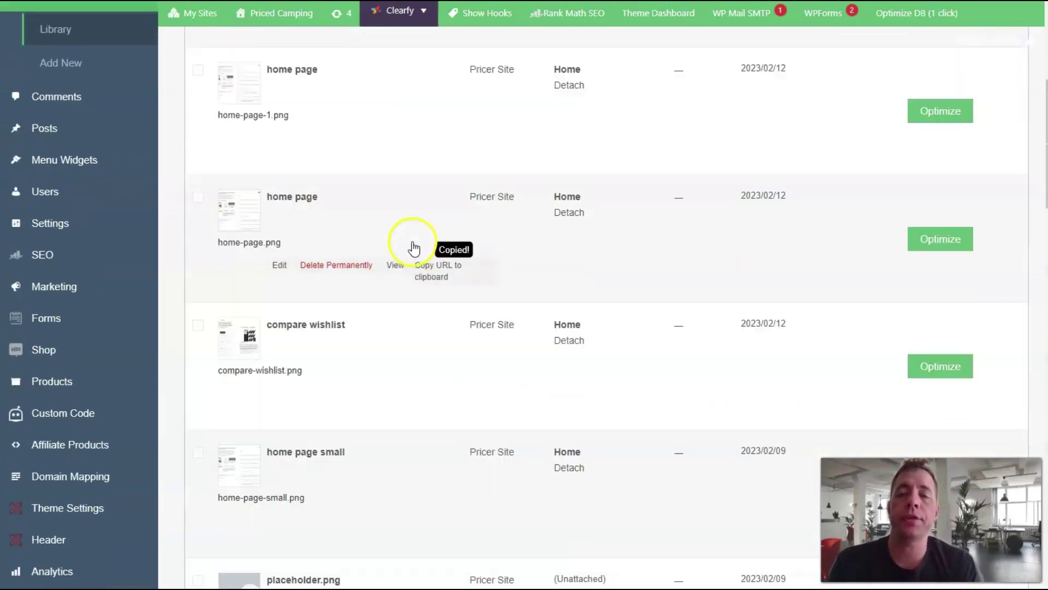
scroll(413, 247, "down", 13)
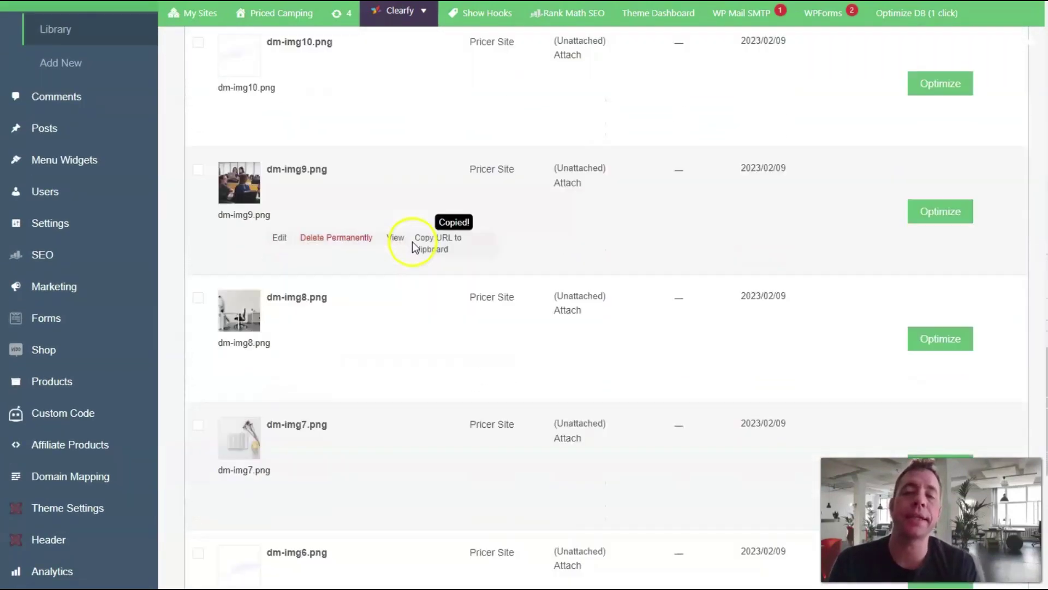
scroll(412, 241, "down", 2)
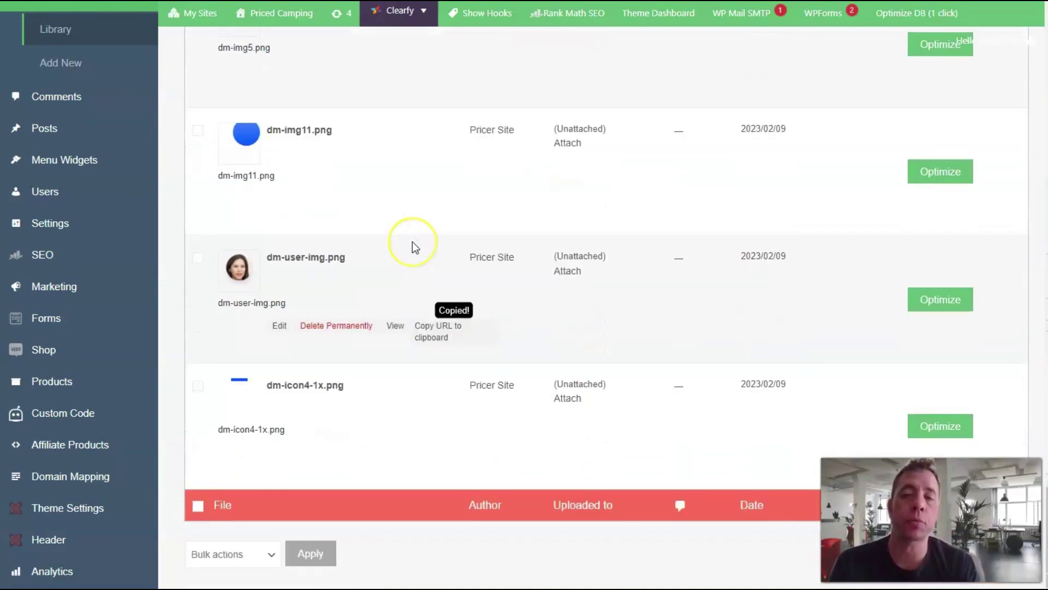
scroll(411, 241, "up", 15)
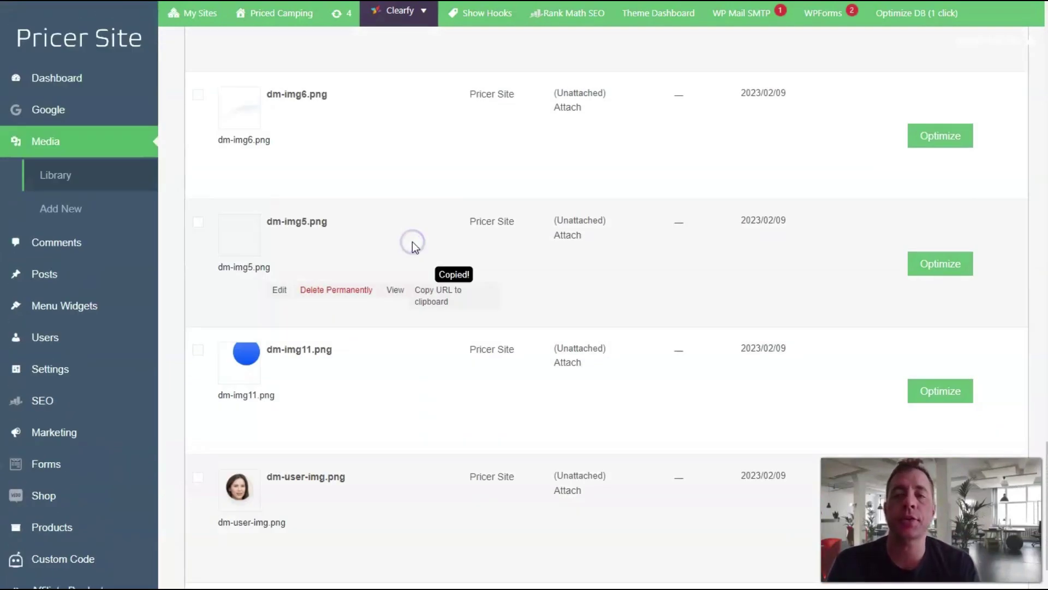
scroll(412, 241, "up", 10)
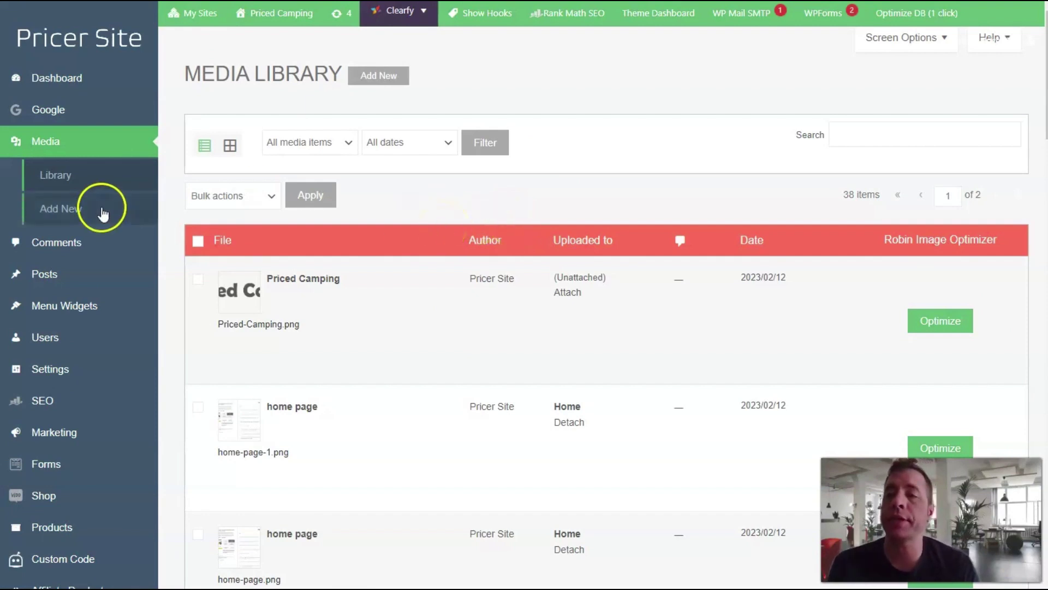
- View the site's comments page and the list of all users with their roles
left_click(434, 352)
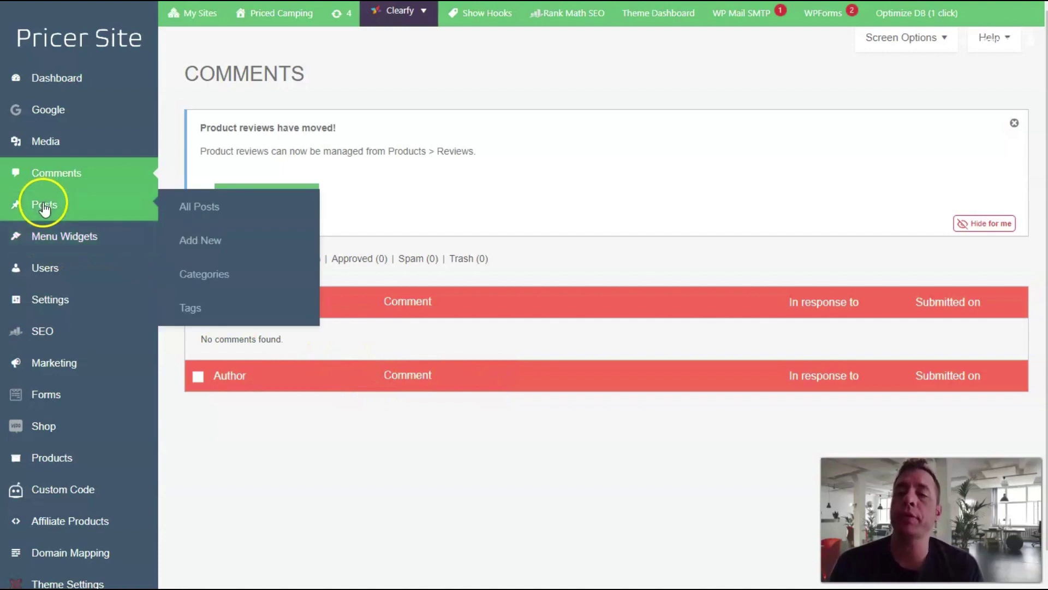
mouse_move(53, 251)
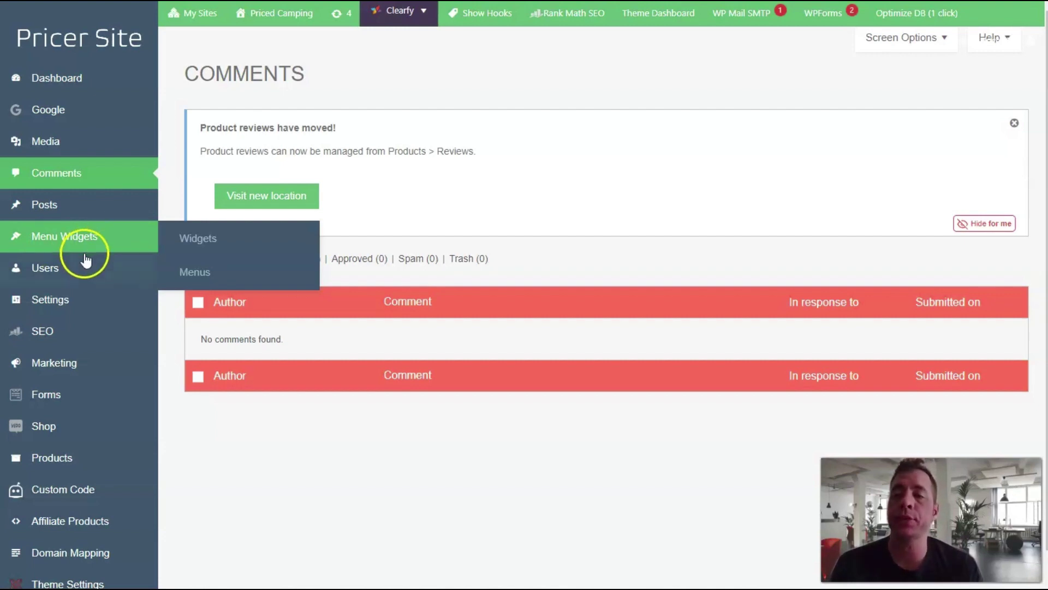
mouse_move(63, 269)
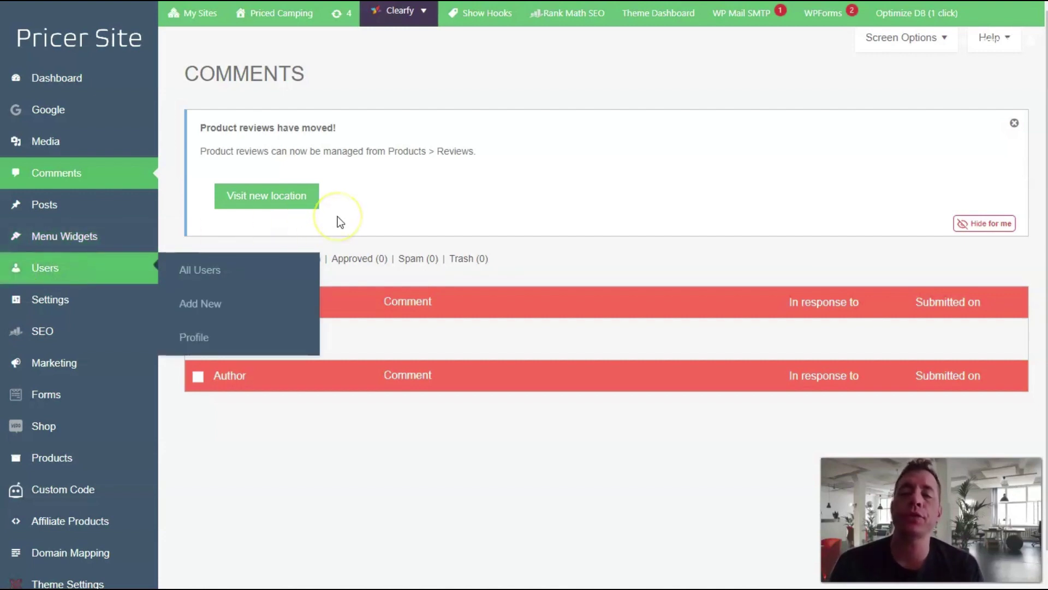
mouse_move(261, 307)
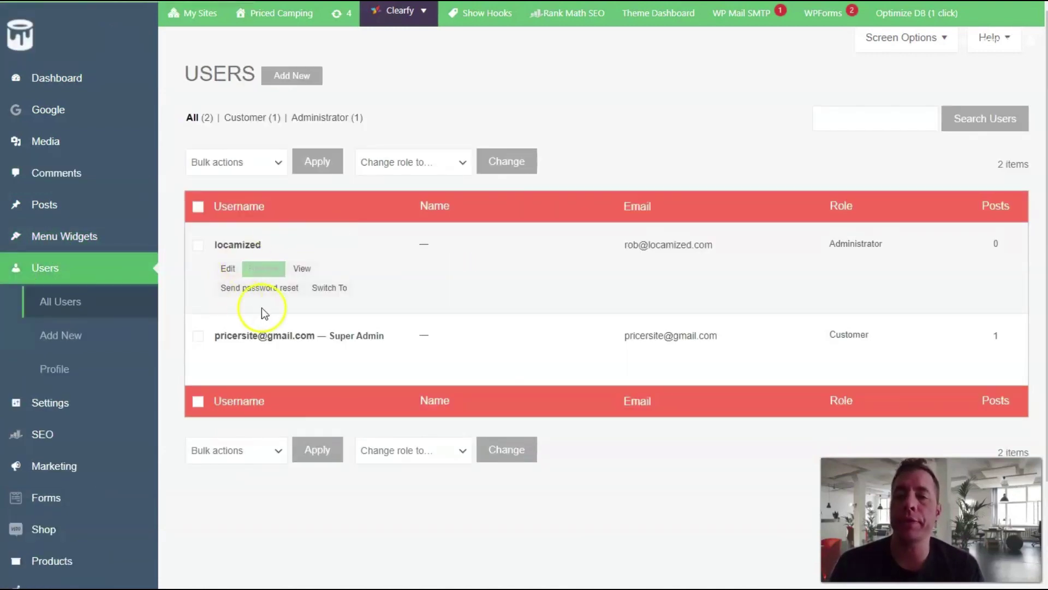
- Review the site's general settings, from the site title and tagline down to the date format
mouse_move(61, 408)
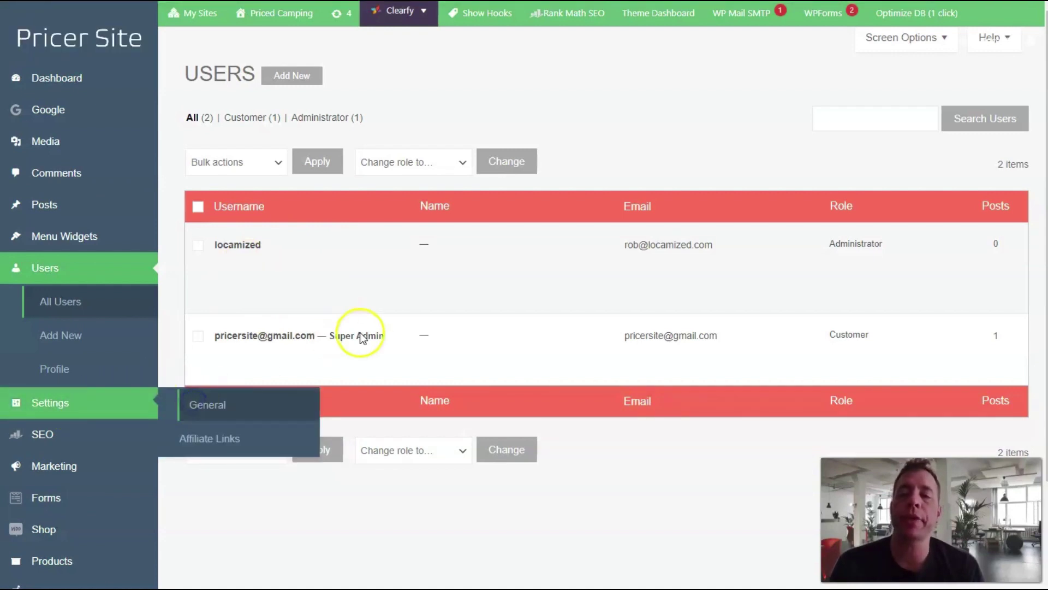
mouse_move(362, 335)
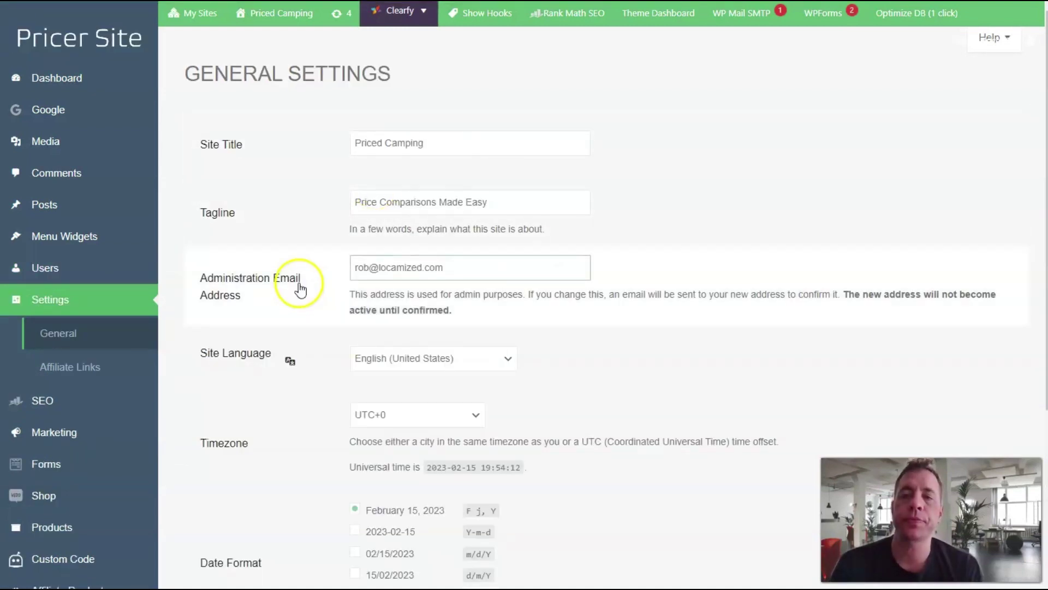
scroll(310, 316, "down", 6)
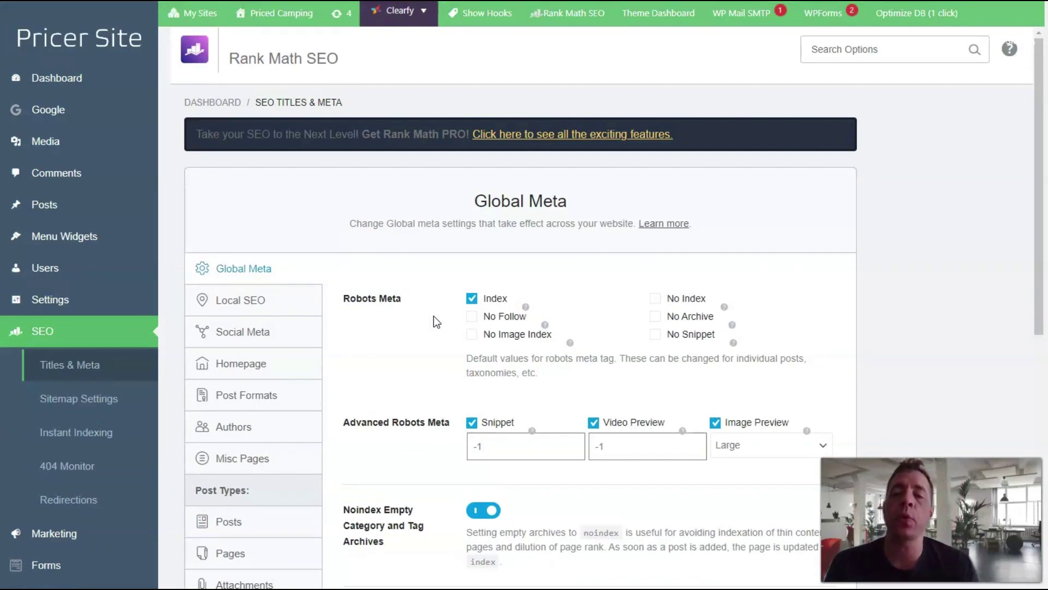
- Review the SEO title and description templates for products and the general XML sitemap settings
left_click(434, 316)
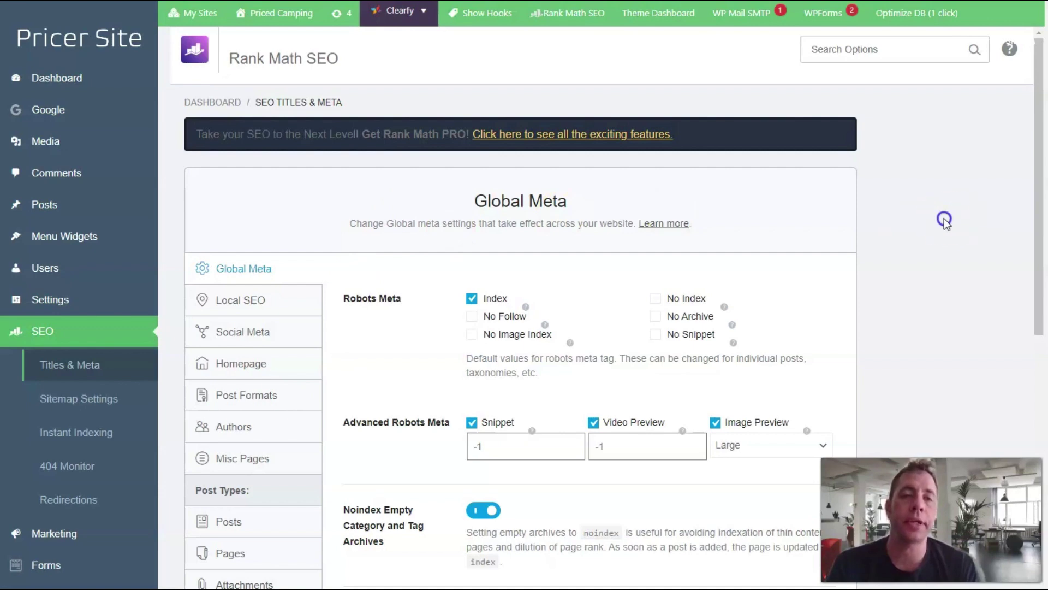
scroll(601, 382, "down", 3)
left_click(235, 568)
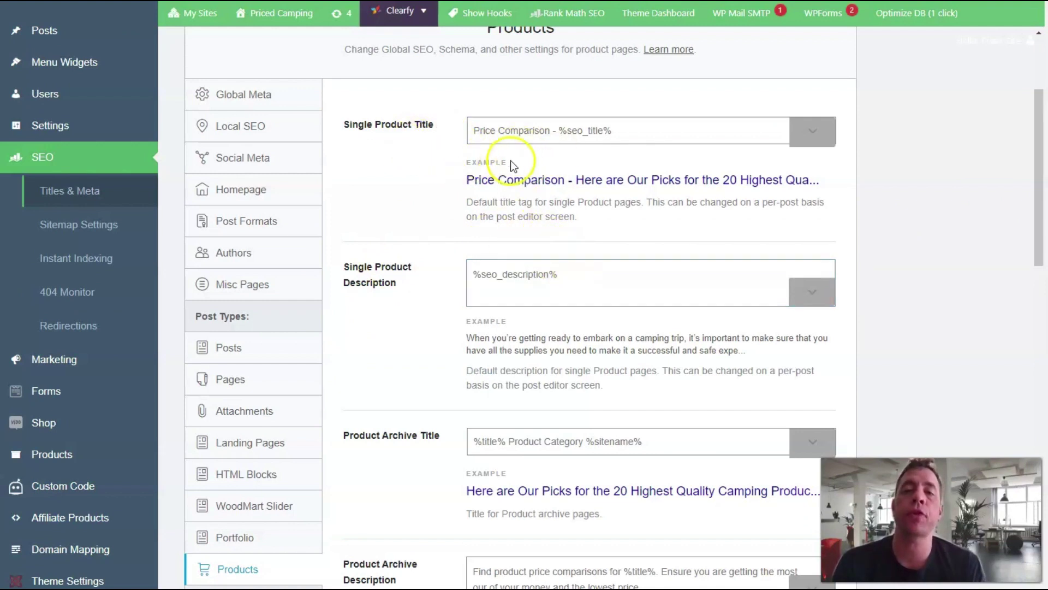
left_click(495, 140)
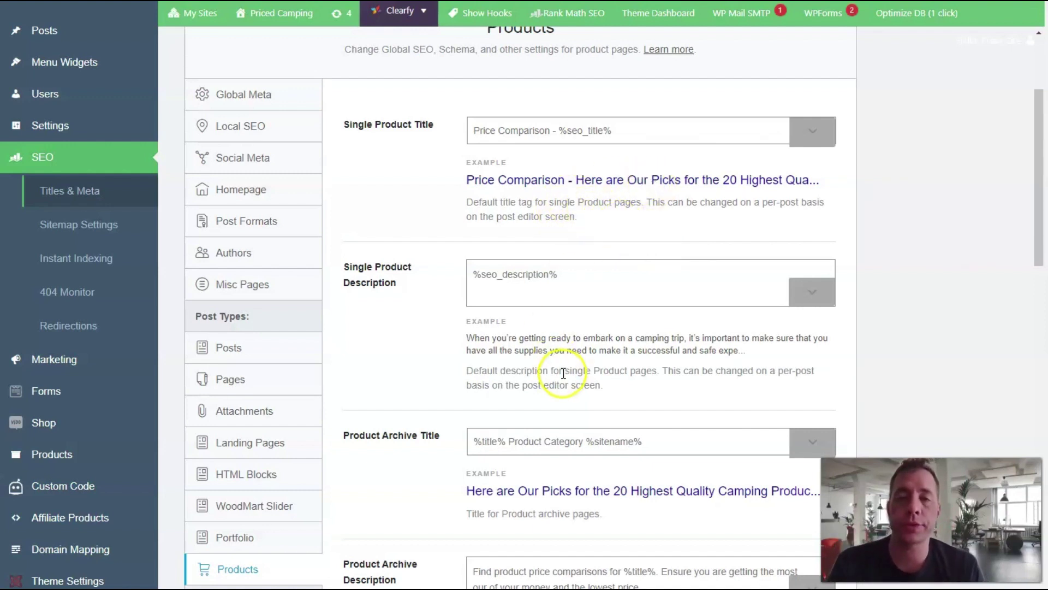
left_click(78, 224)
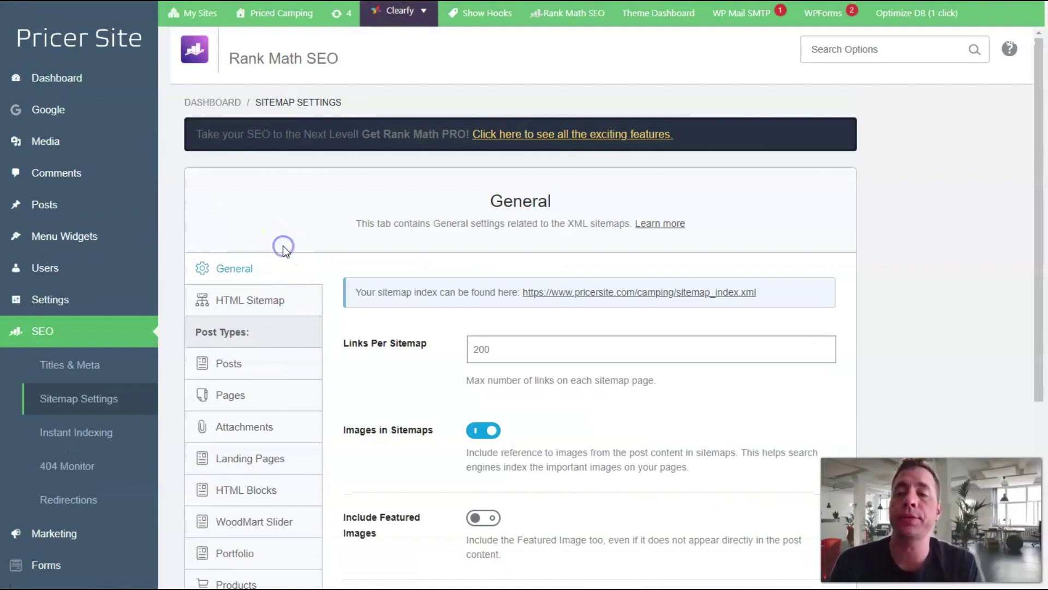
scroll(739, 169, "down", 4)
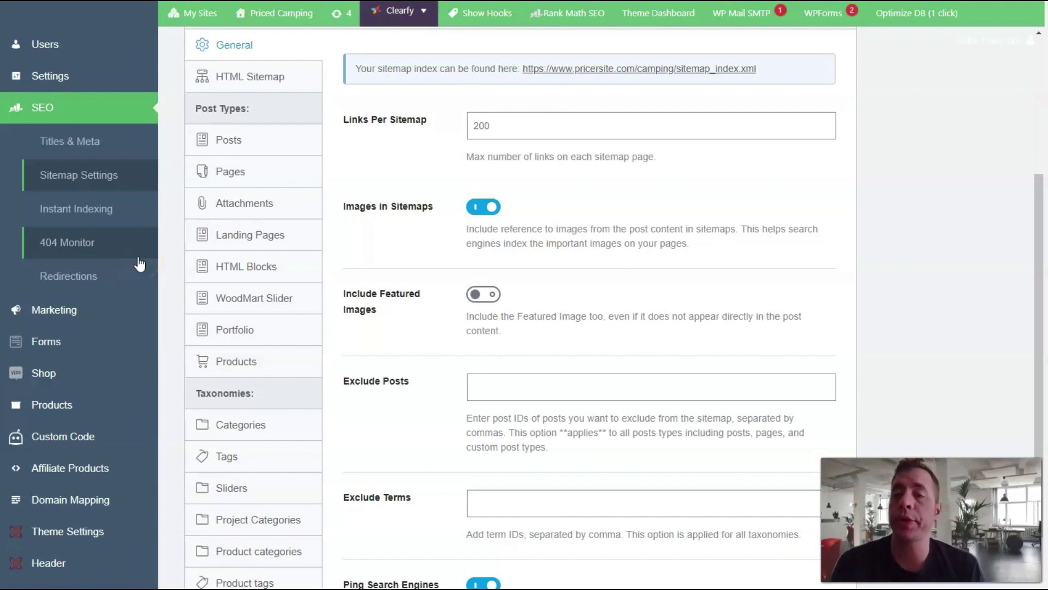
- Look through the URLs logged in the 404 monitor and open the marketing coupons page
left_click(88, 245)
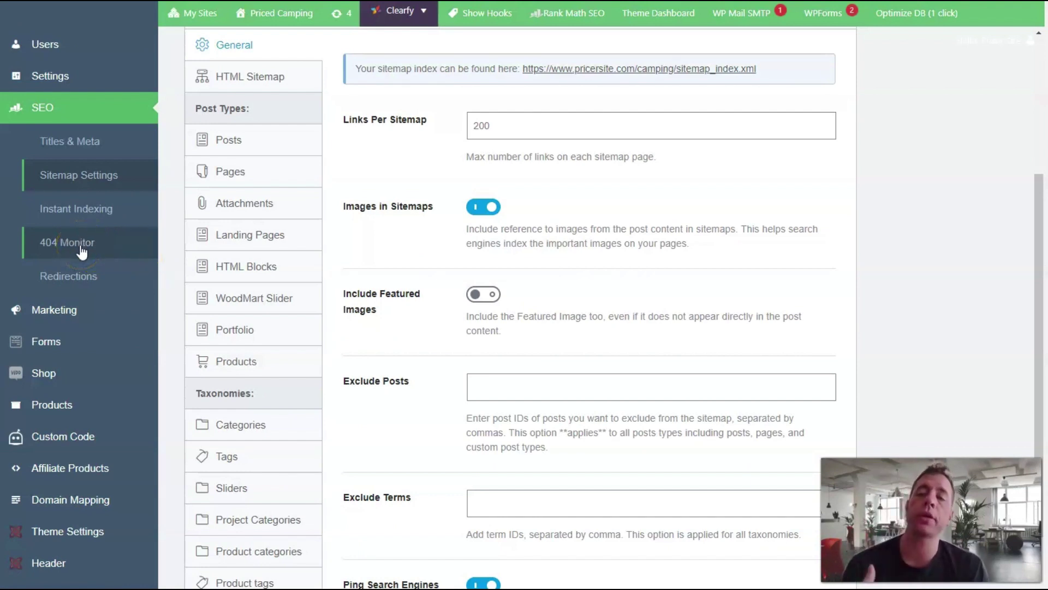
left_click(129, 282)
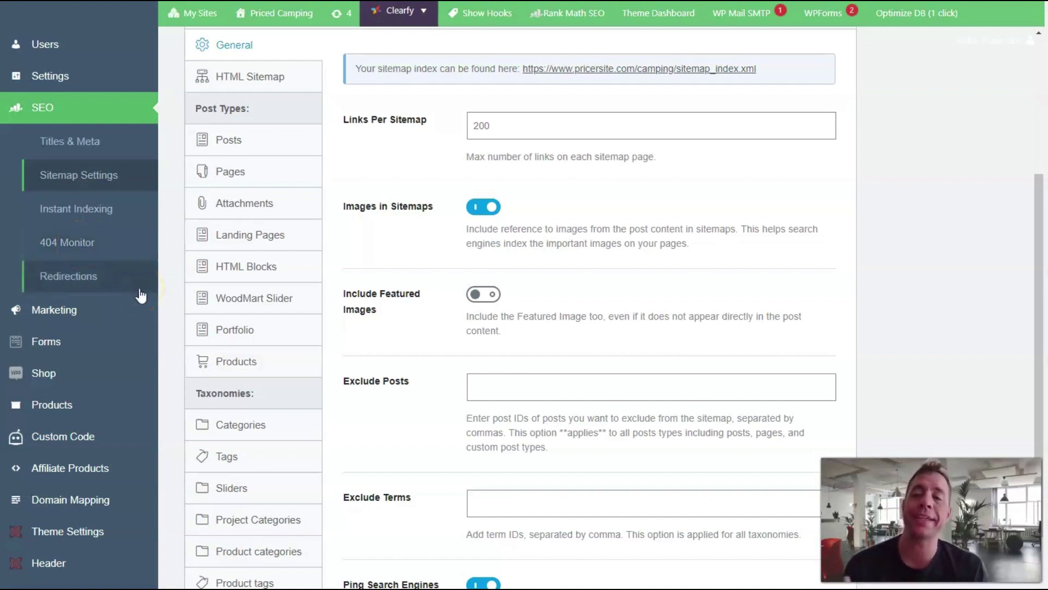
left_click(83, 248)
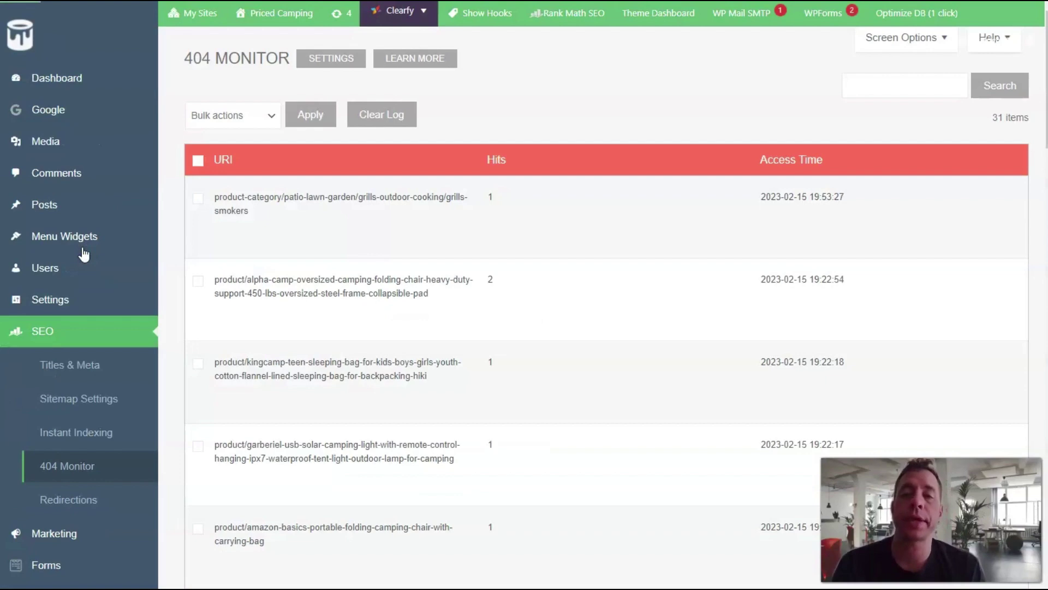
scroll(83, 252, "down", 5)
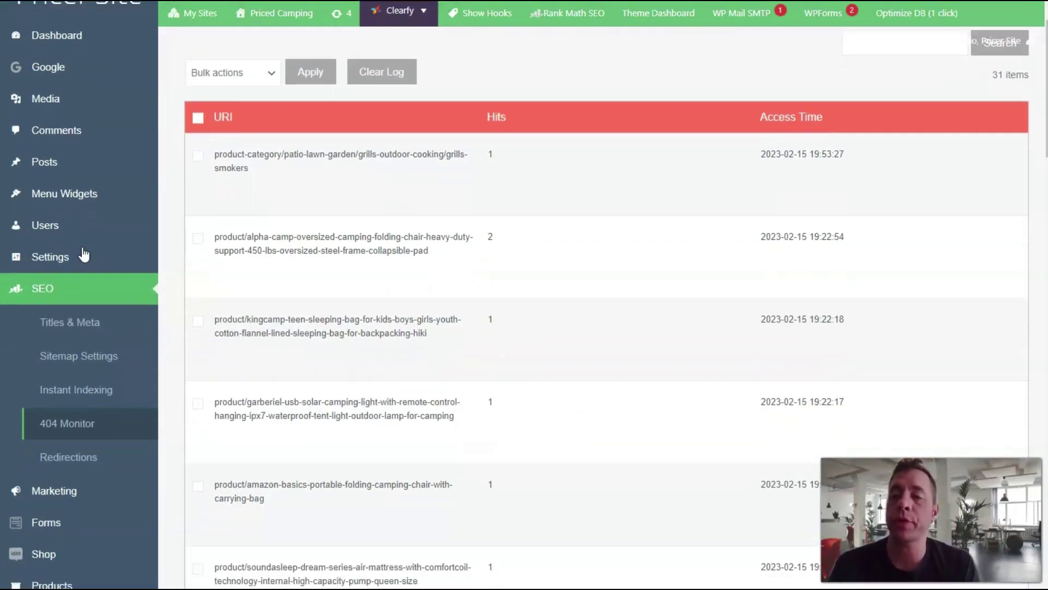
left_click(85, 255)
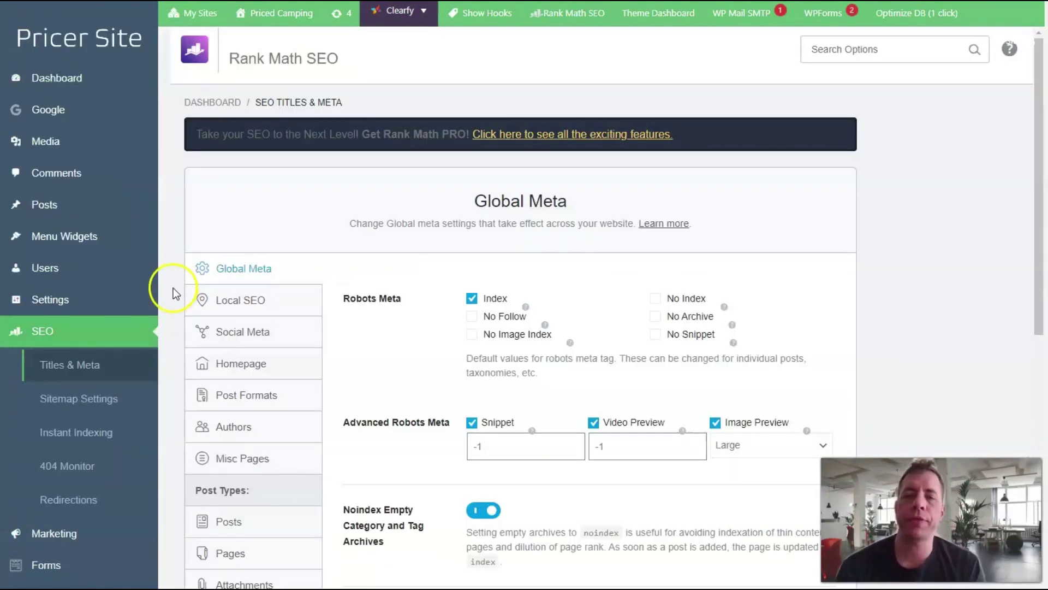
mouse_move(67, 534)
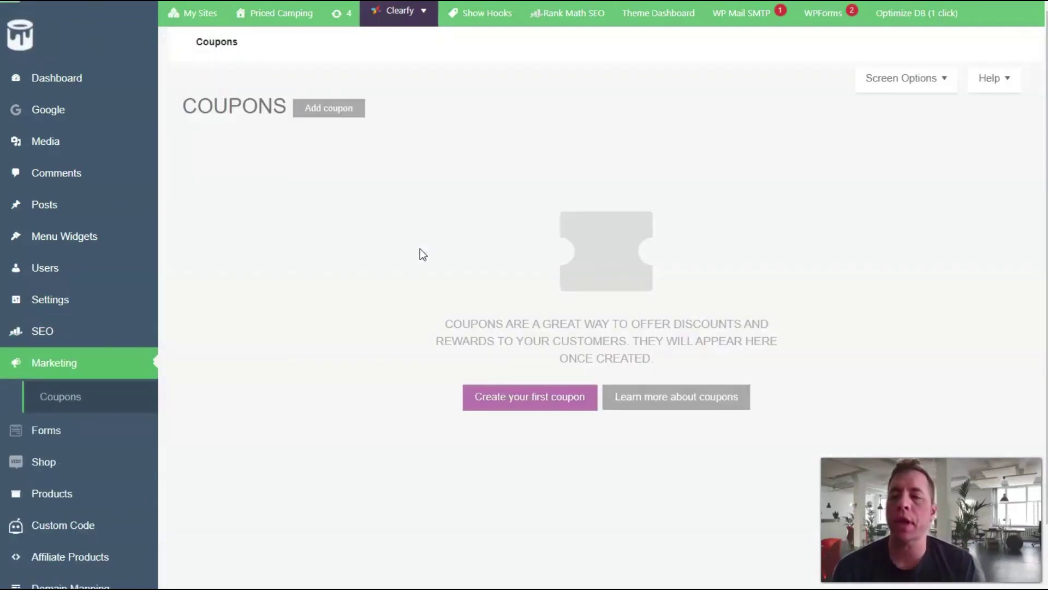
- Create a new form from the Blank Form template and select its shortcode in the forms overview
mouse_move(57, 331)
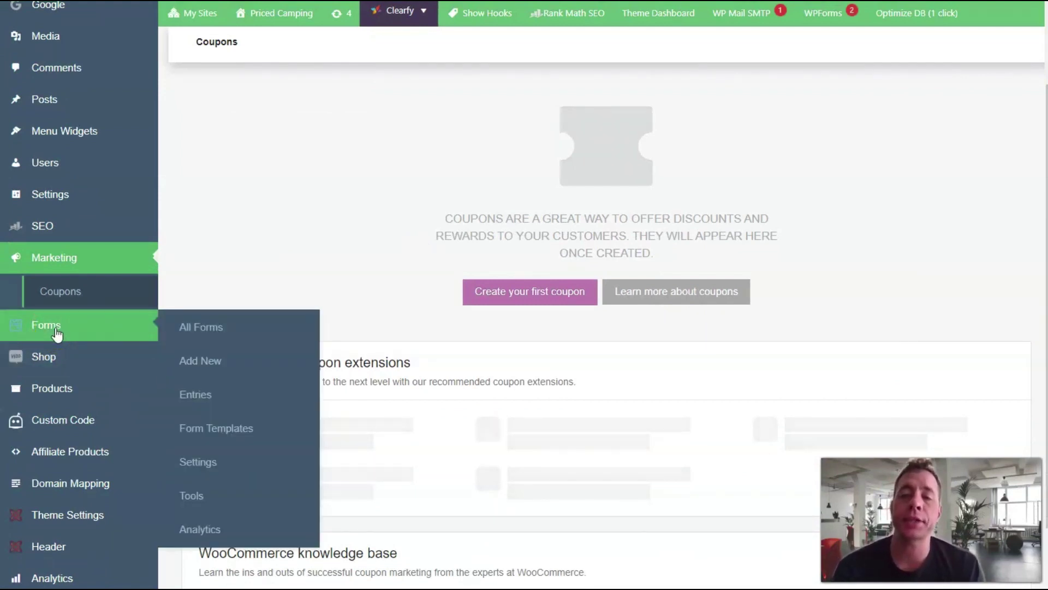
left_click(217, 342)
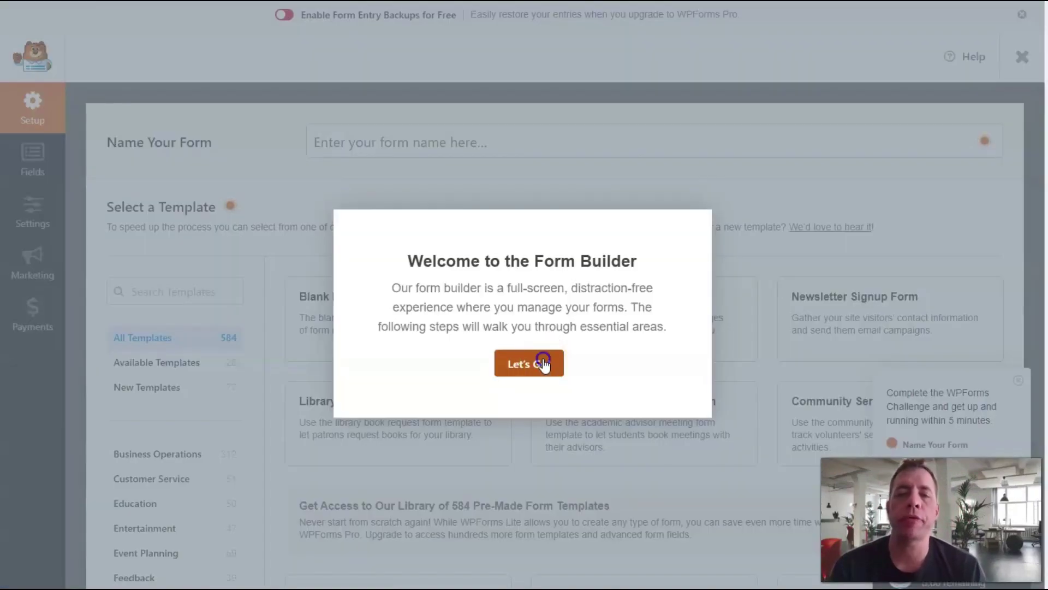
left_click(540, 360)
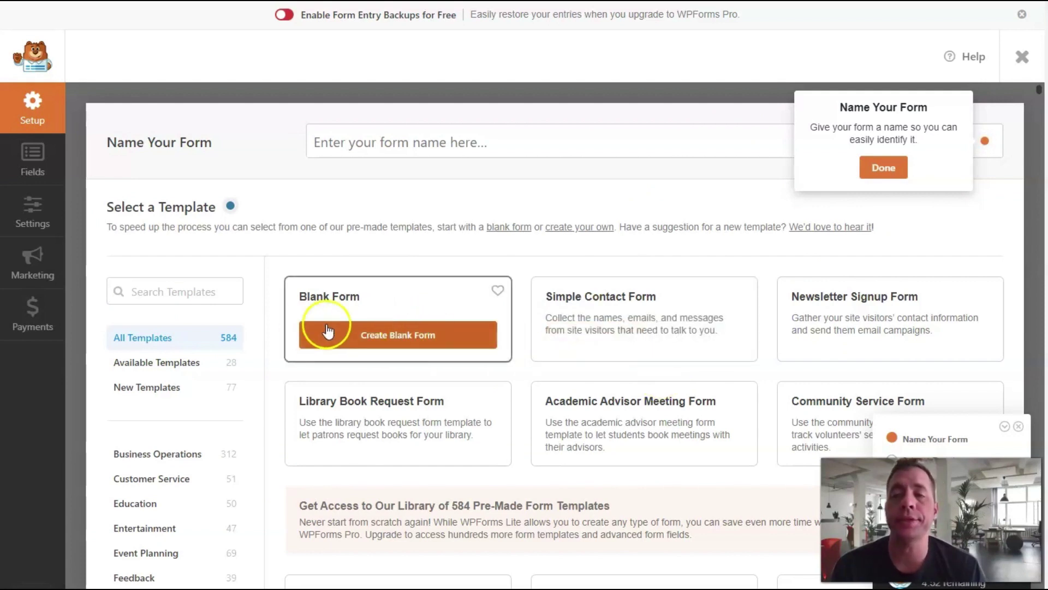
left_click(385, 334)
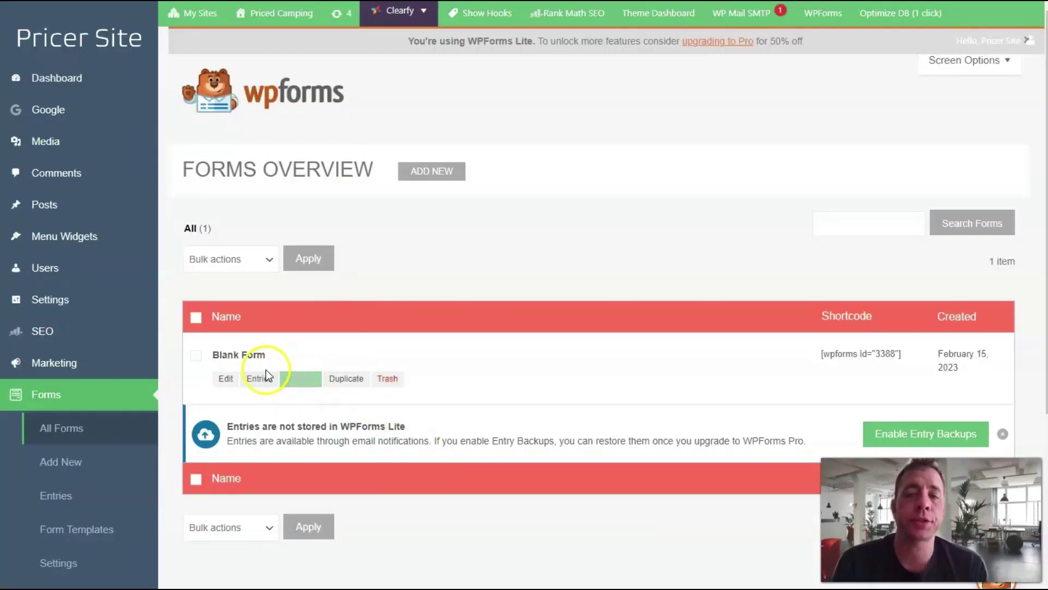
triple_click(859, 354)
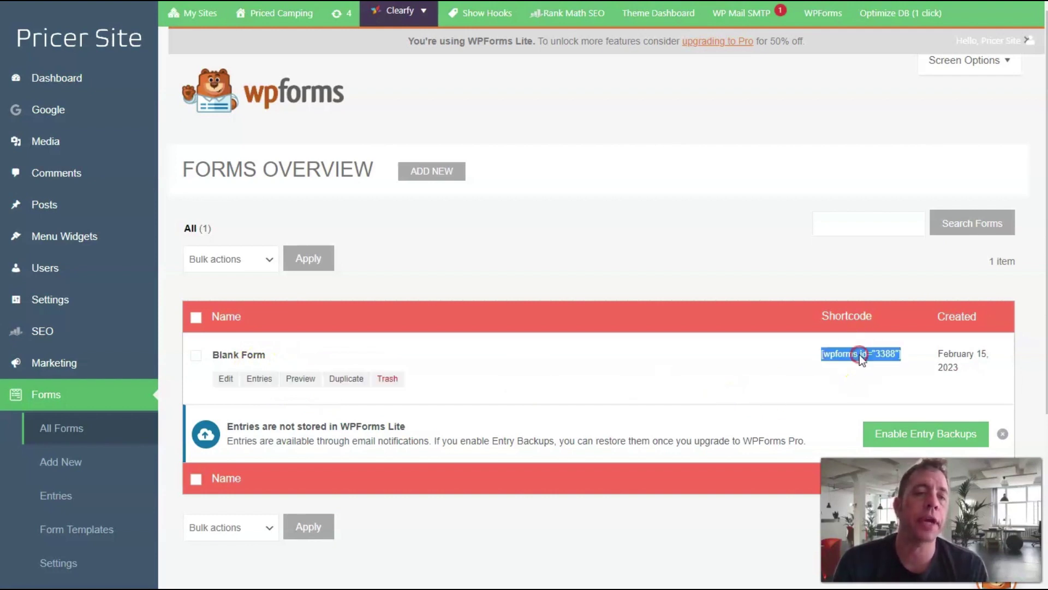
- Open the shop's order reports and look through the sales by date for the last 7 days
right_click(859, 355)
left_click(832, 353)
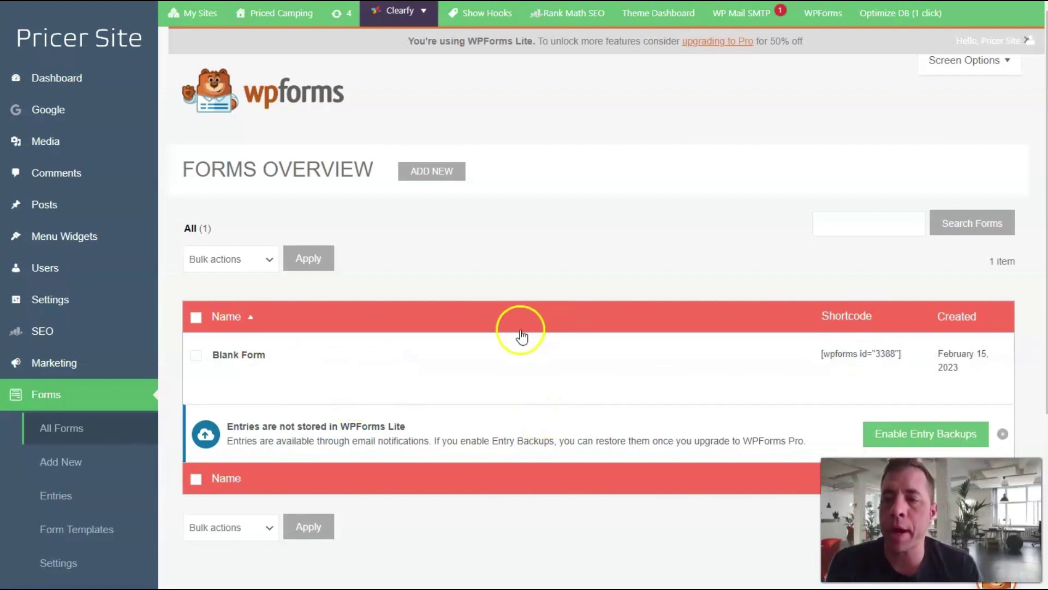
scroll(520, 330, "down", 5)
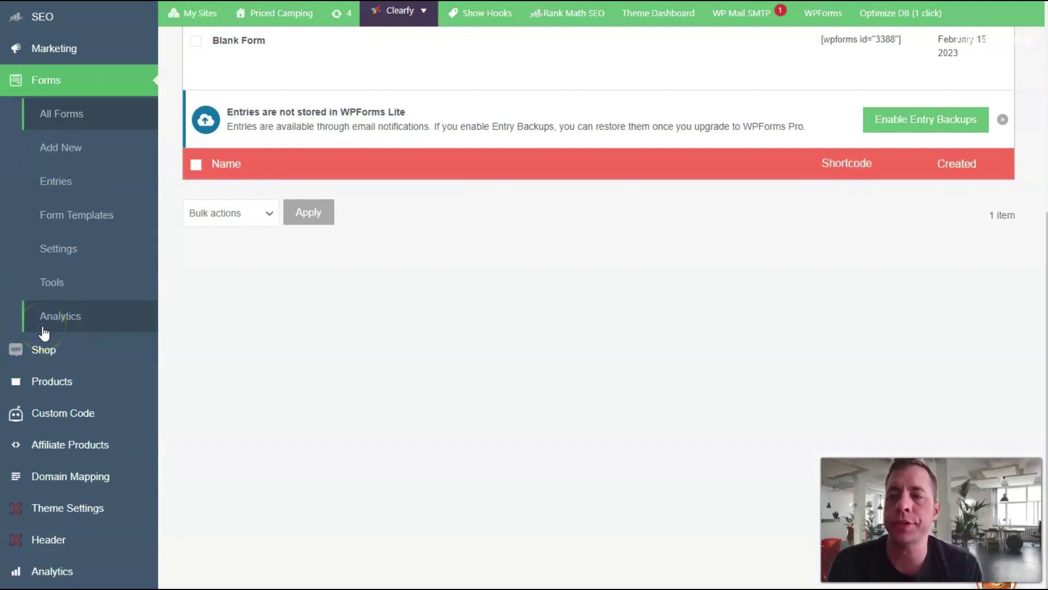
mouse_move(50, 352)
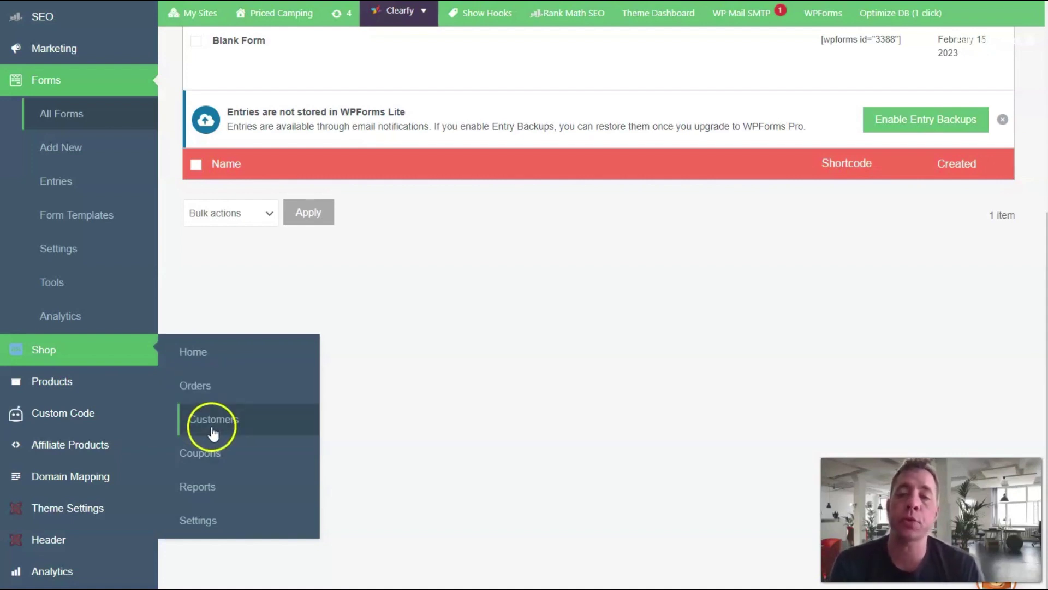
left_click(208, 487)
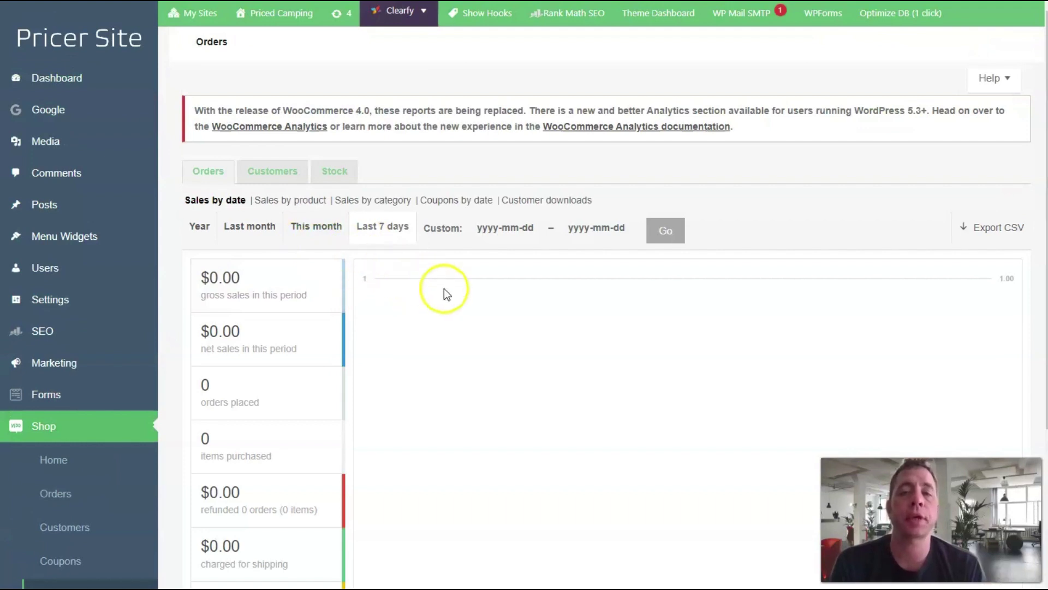
scroll(430, 341, "down", 2)
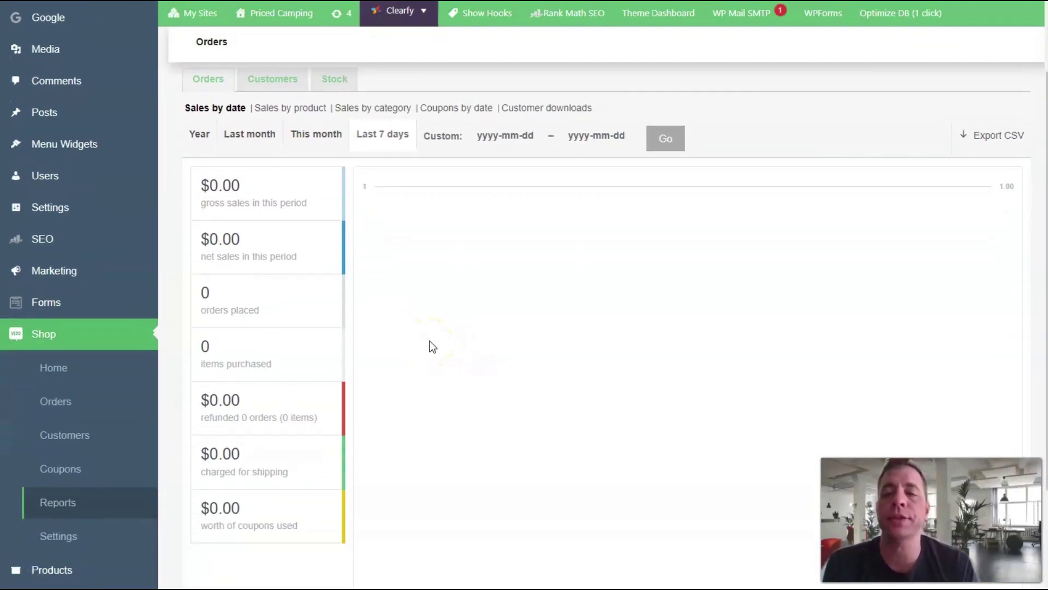
scroll(430, 341, "down", 4)
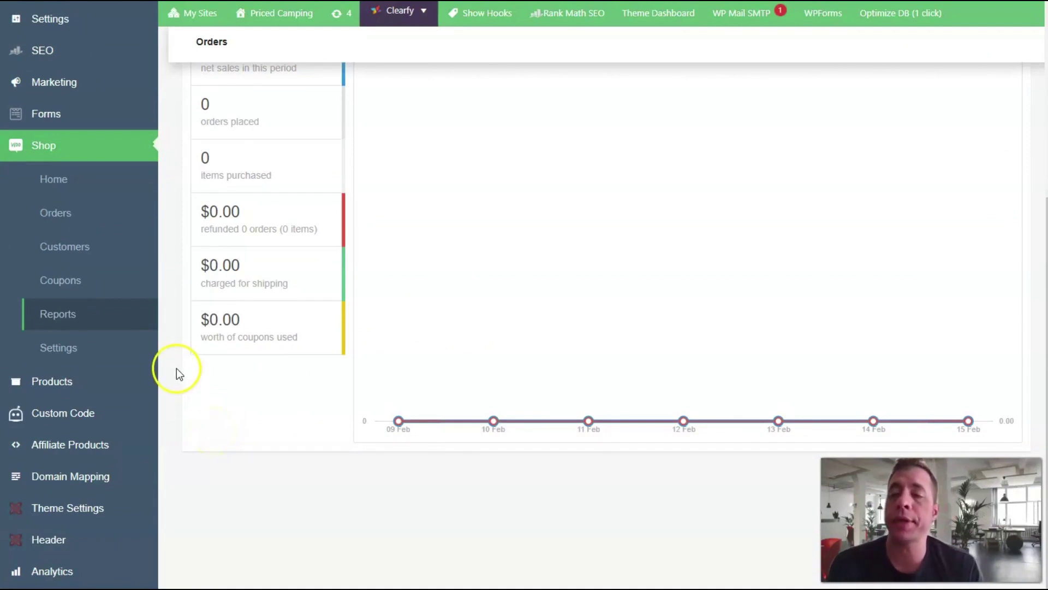
- Open the list of all shop products and browse through its entries
mouse_move(68, 382)
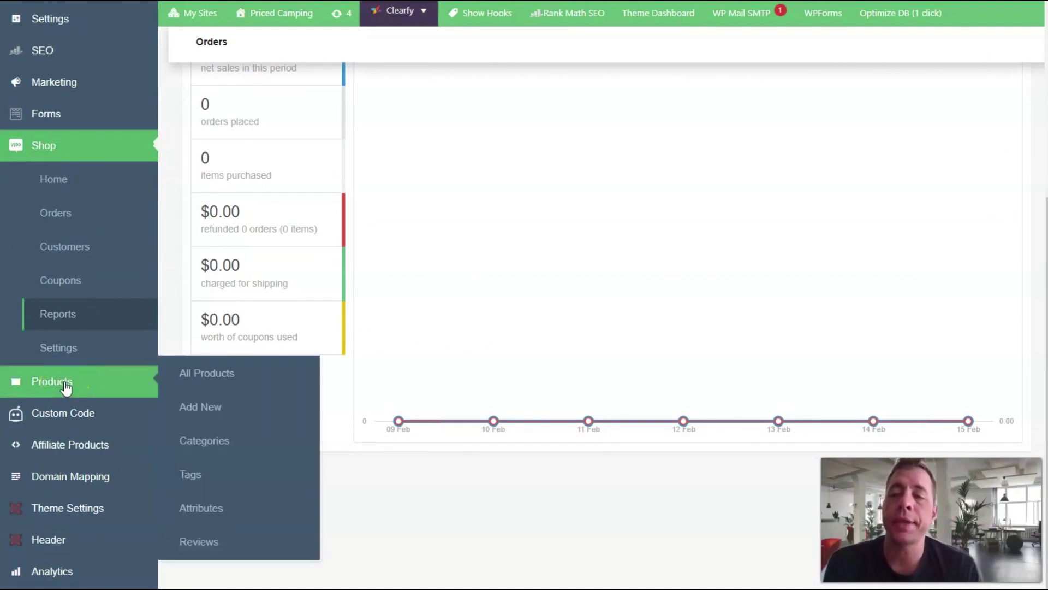
left_click(211, 376)
left_click(468, 410)
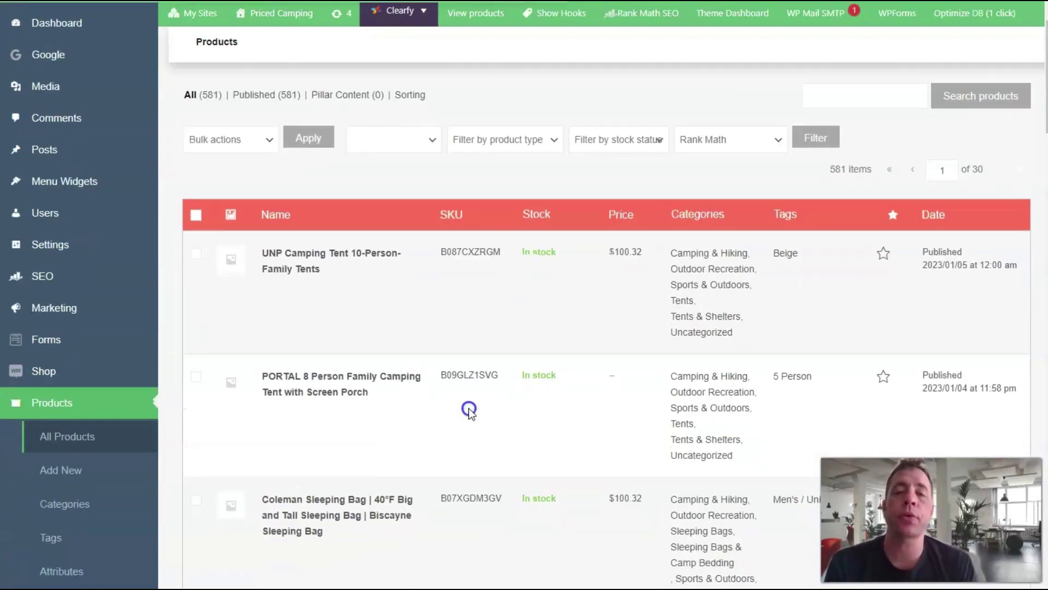
scroll(469, 407, "down", 7)
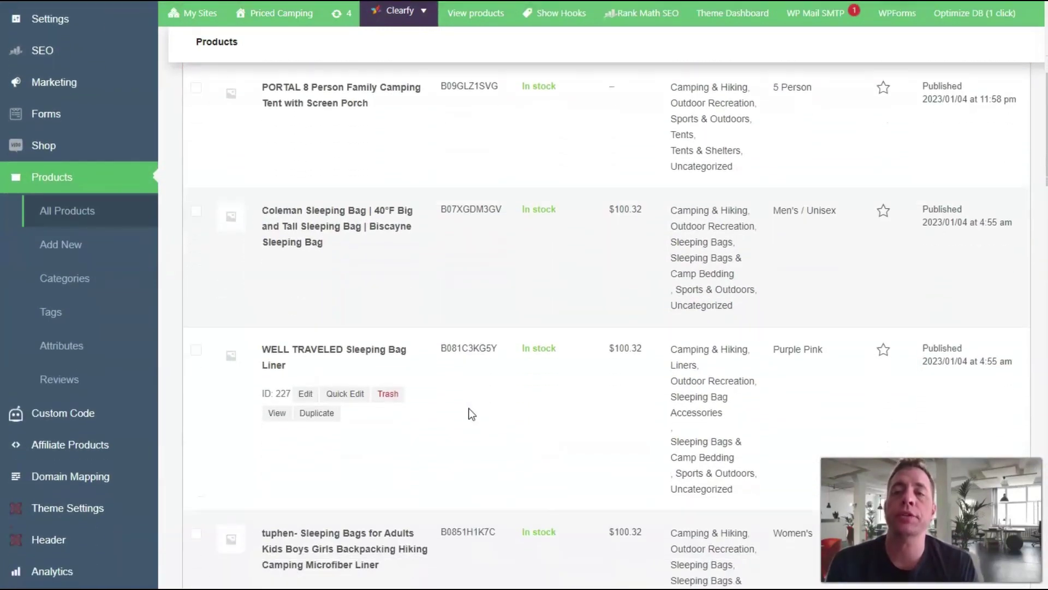
scroll(469, 409, "down", 7)
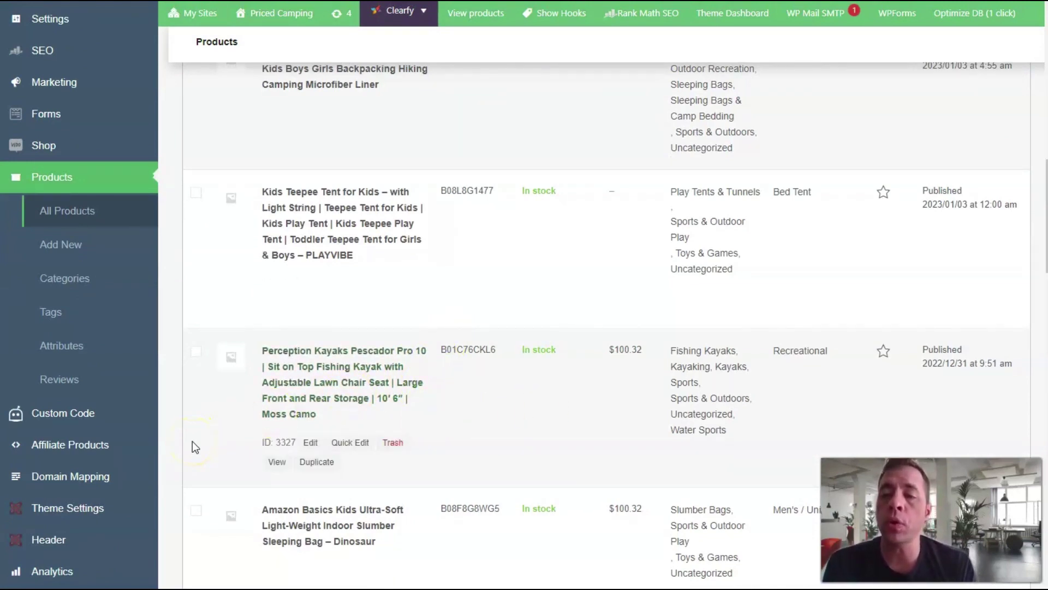
- Look through the affiliate product data list and open the store page of the tuphen sleeping bags for adults and kids
mouse_move(84, 445)
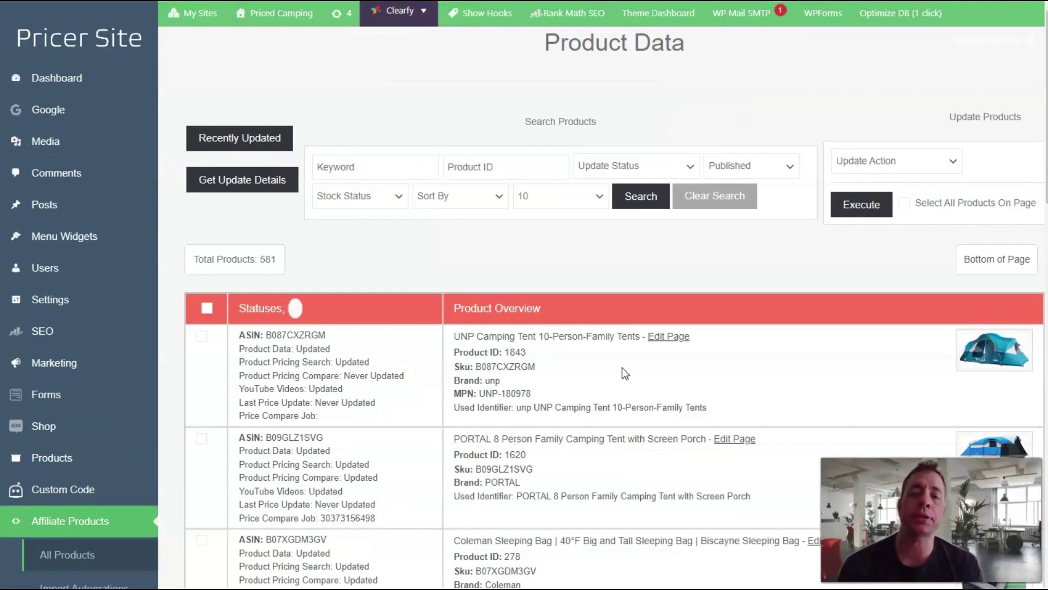
scroll(621, 368, "down", 5)
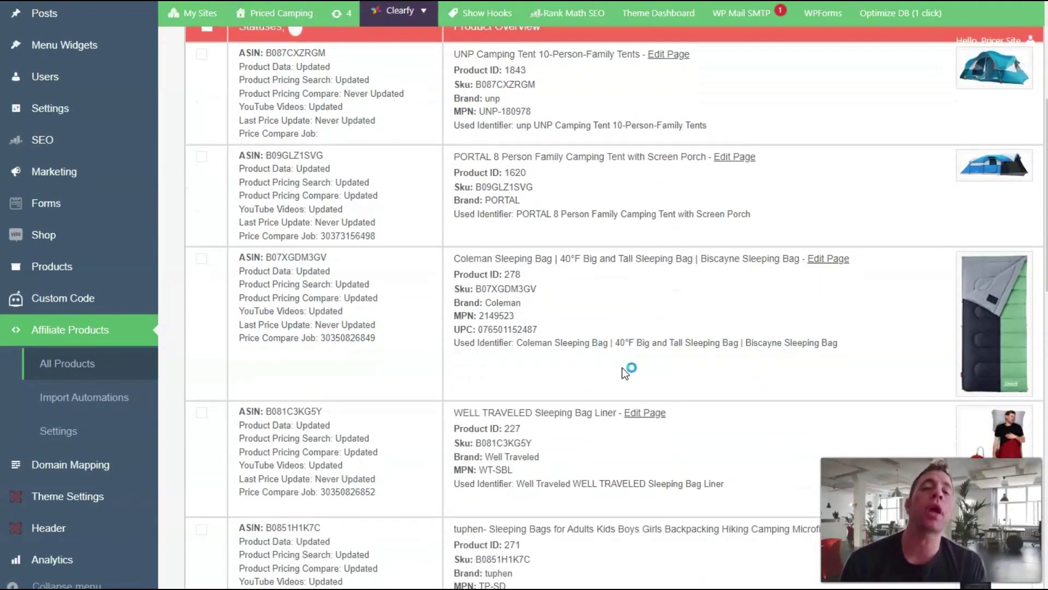
scroll(625, 371, "down", 5)
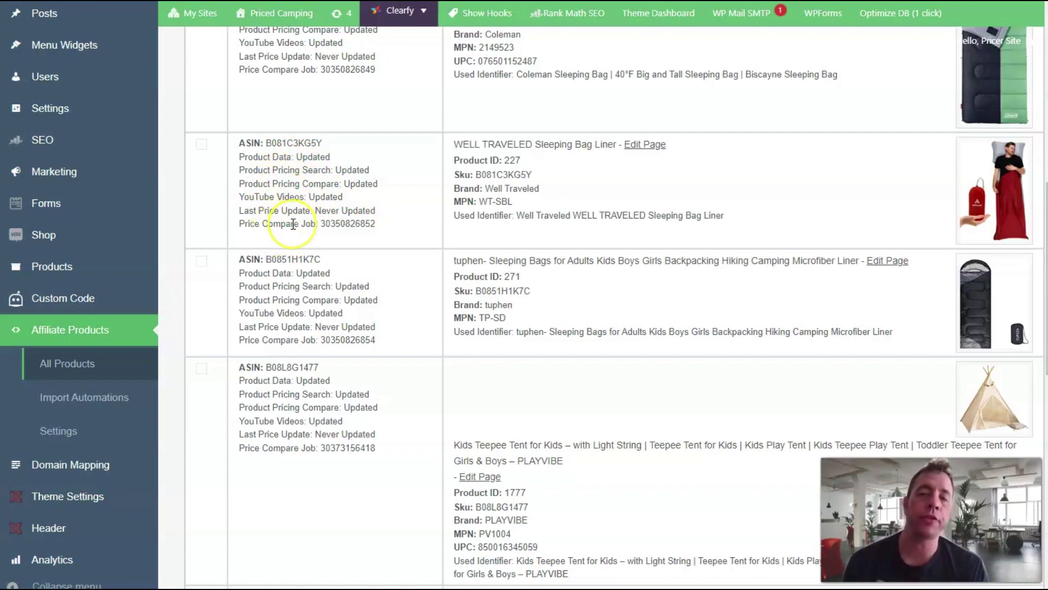
scroll(486, 225, "down", 1)
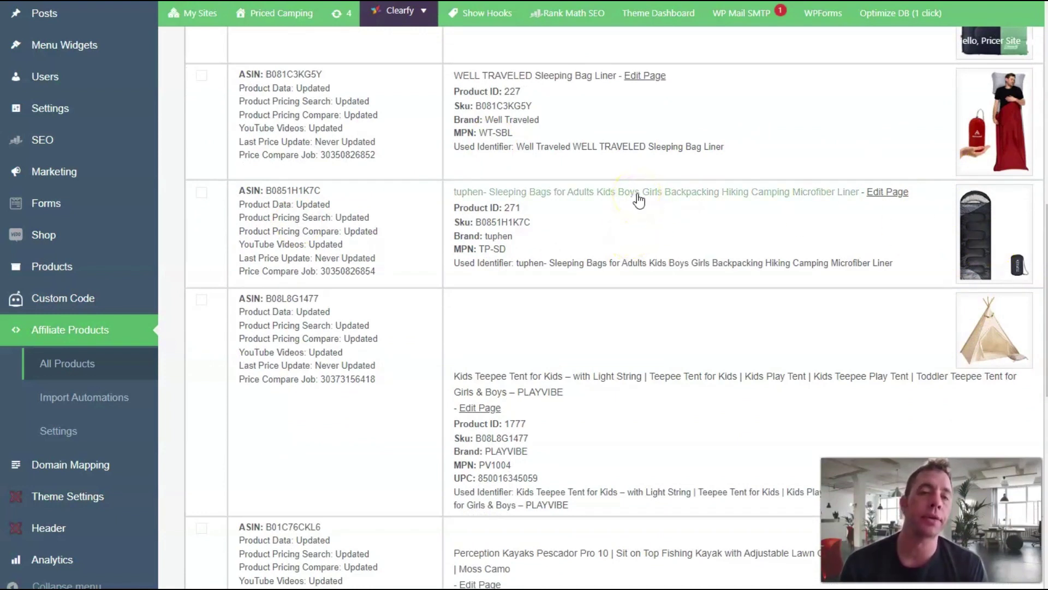
left_click(817, 194)
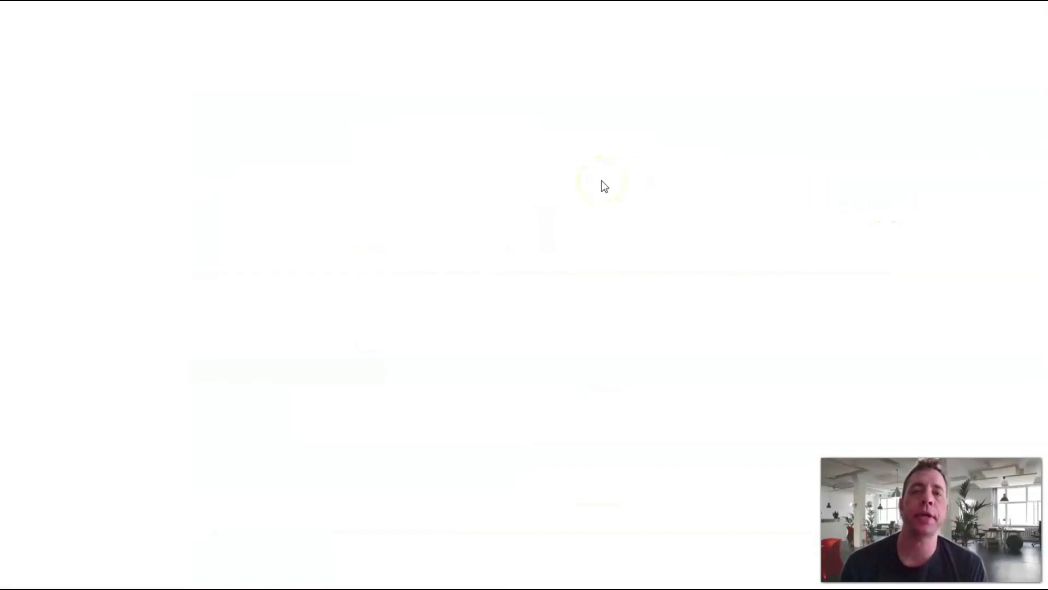
- Open the product reviews page, and examine the new custom code snippet form from snippet name and type down to the code area
left_click(54, 266)
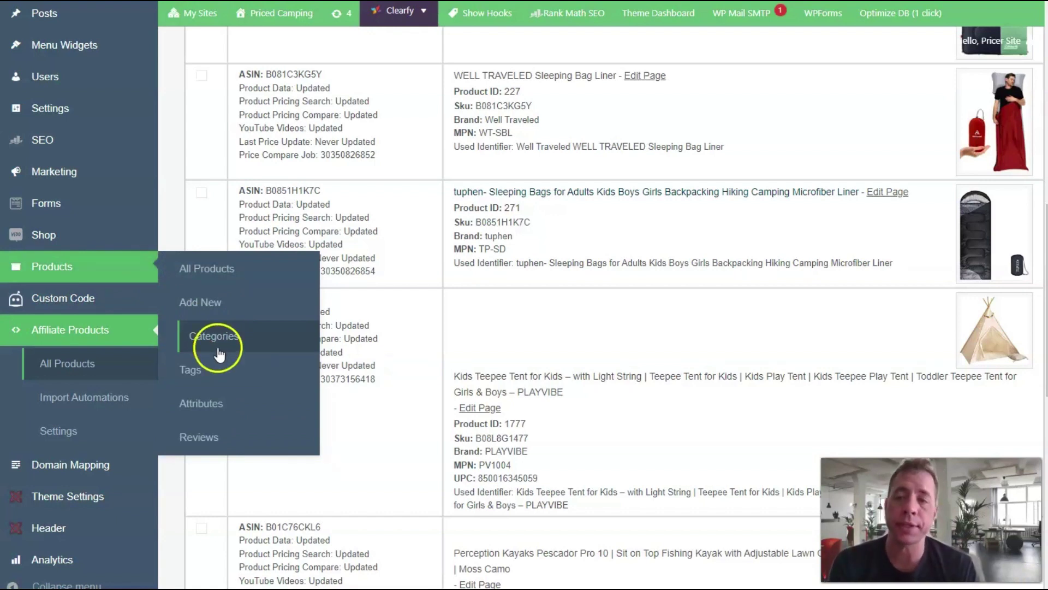
left_click(207, 442)
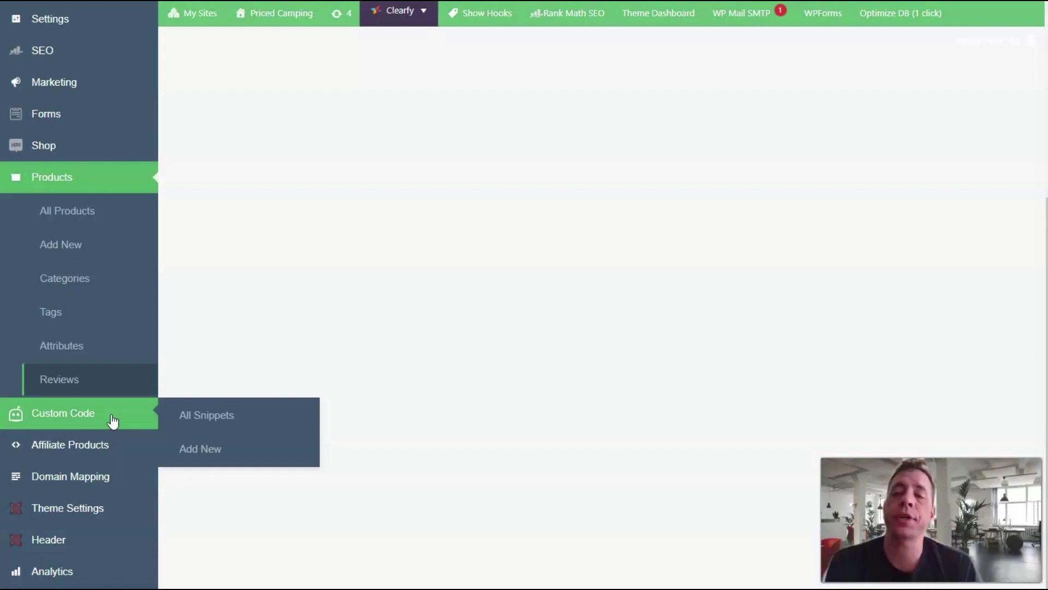
left_click(205, 455)
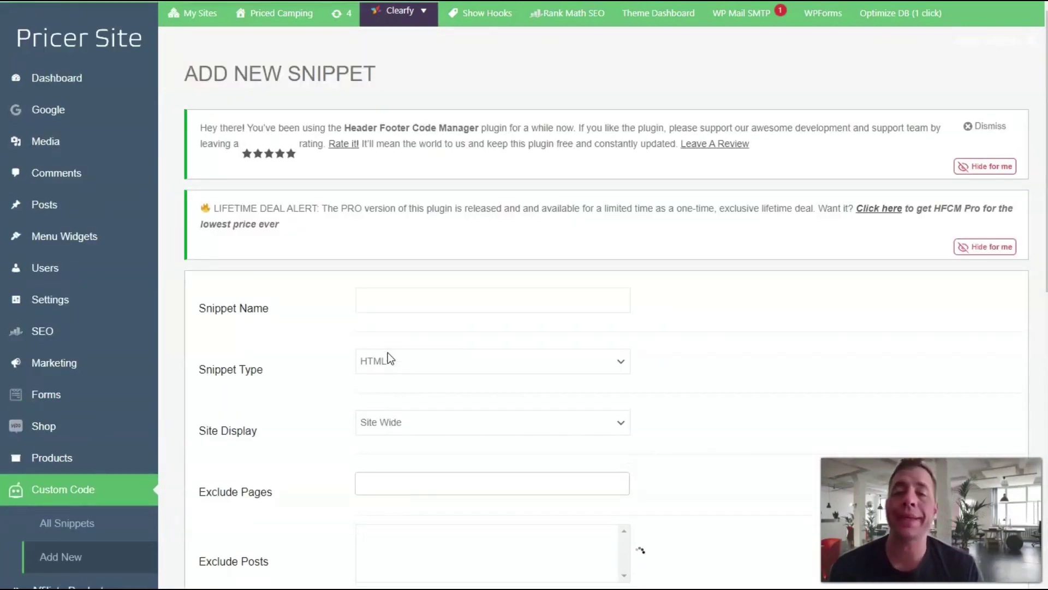
scroll(388, 352, "down", 6)
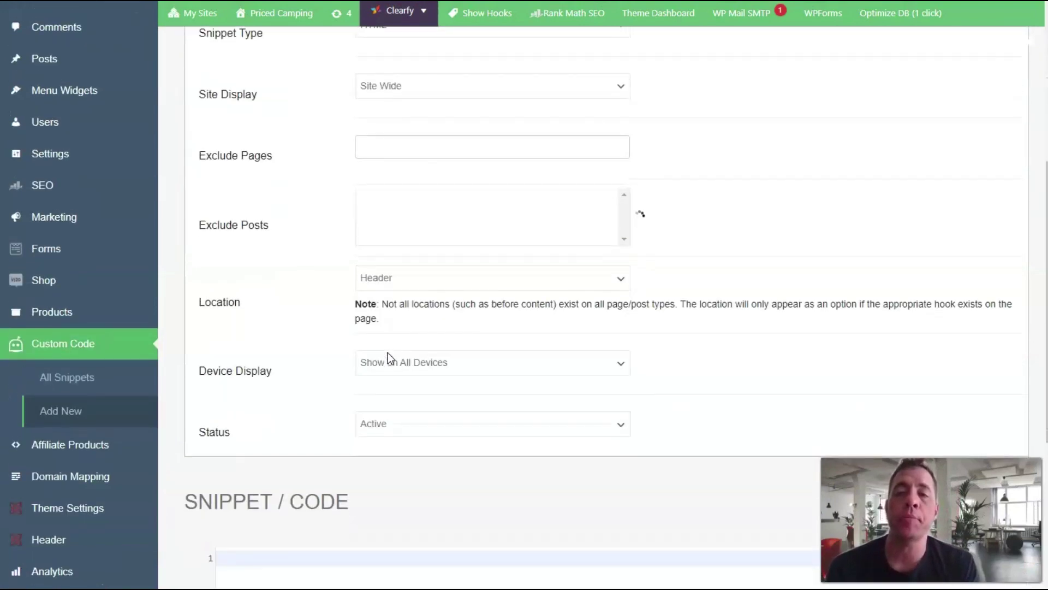
scroll(387, 352, "down", 3)
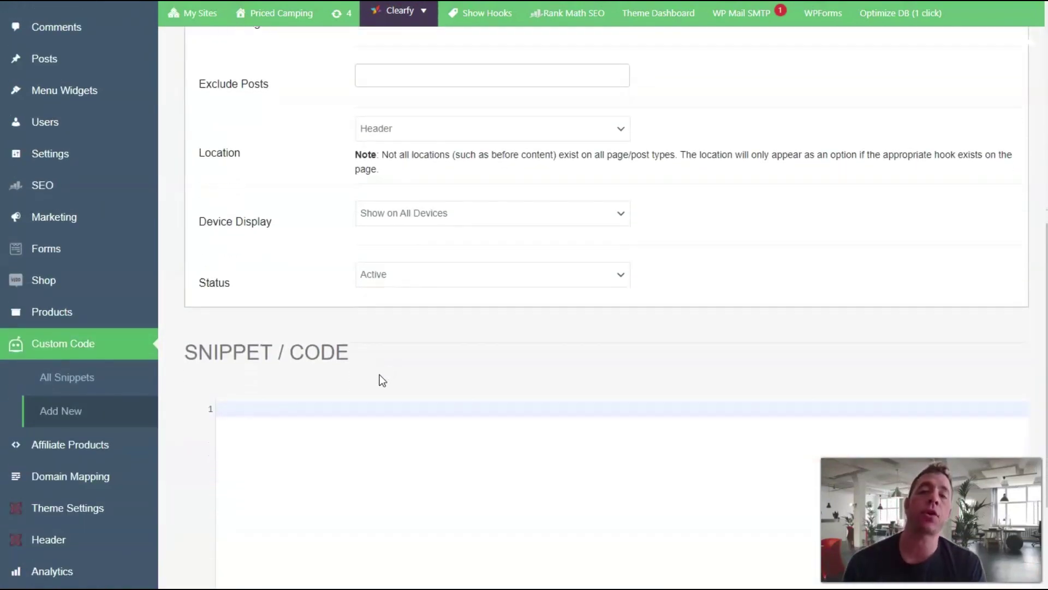
scroll(381, 381, "down", 3)
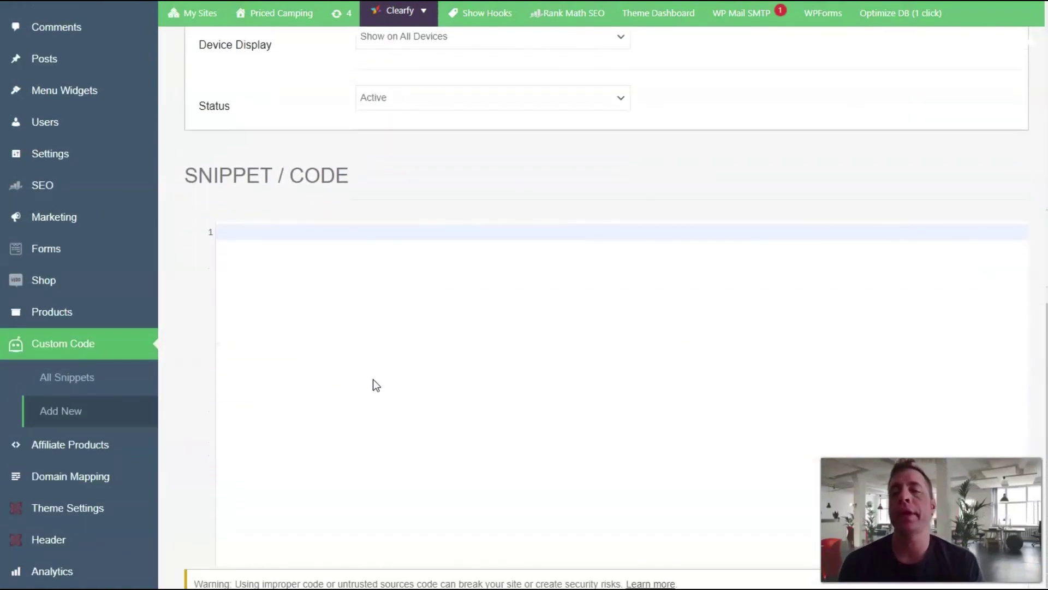
scroll(366, 386, "up", 6)
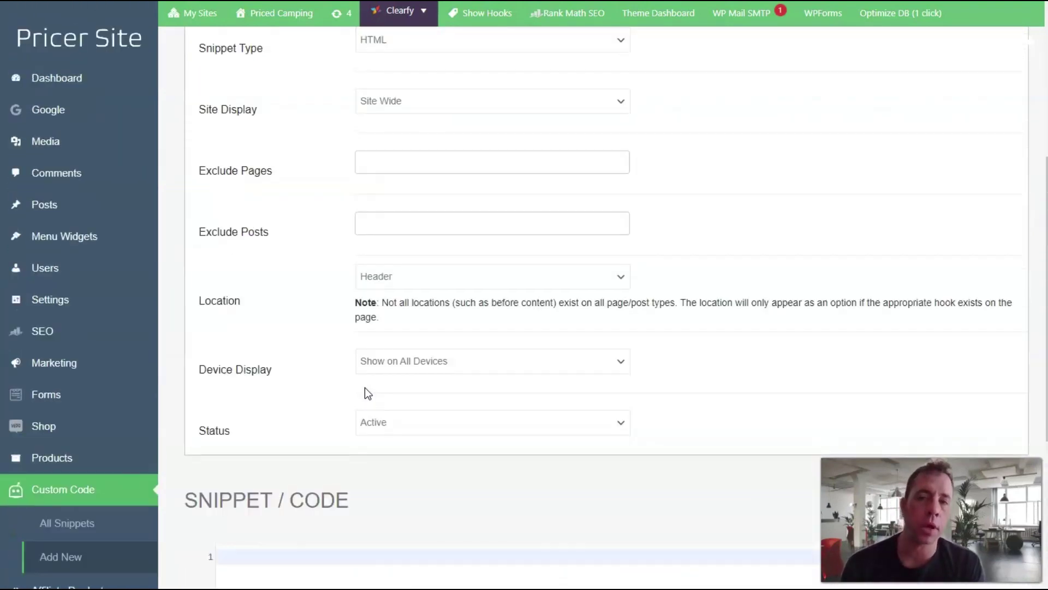
scroll(364, 388, "up", 6)
scroll(365, 387, "down", 2)
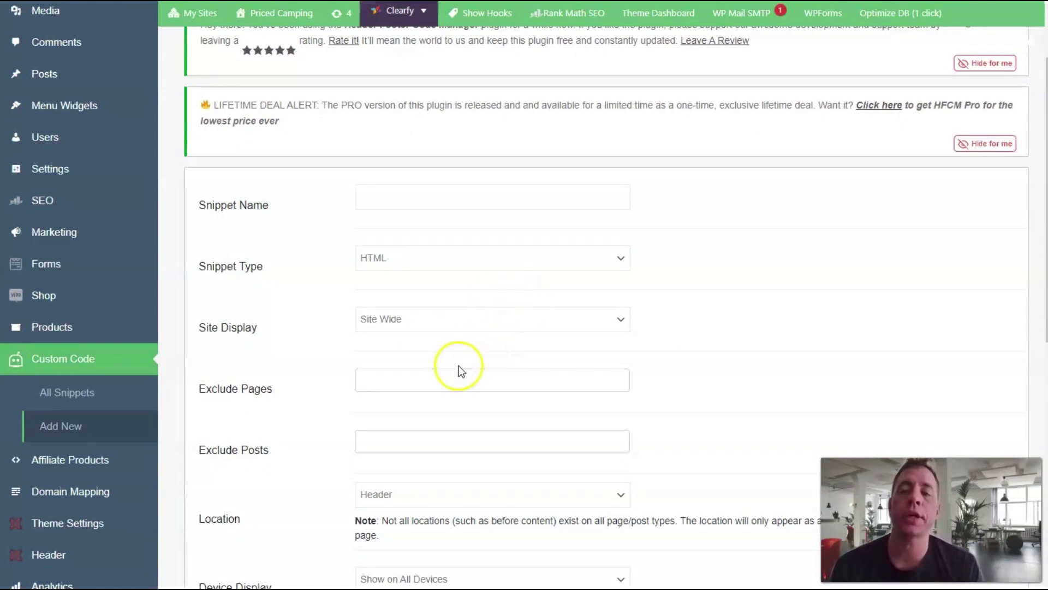
scroll(296, 437, "down", 4)
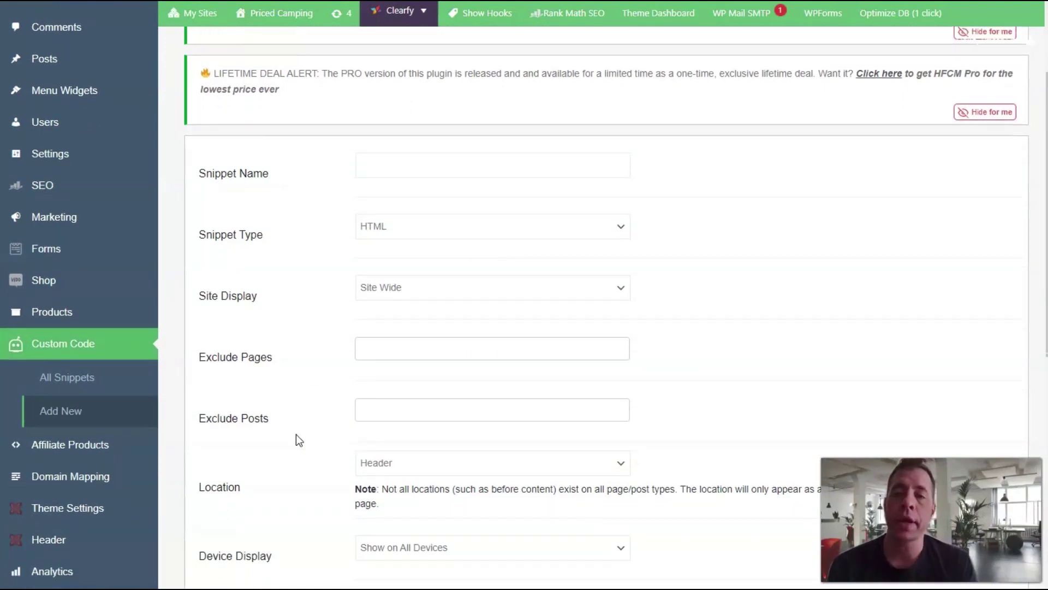
scroll(296, 434, "down", 3)
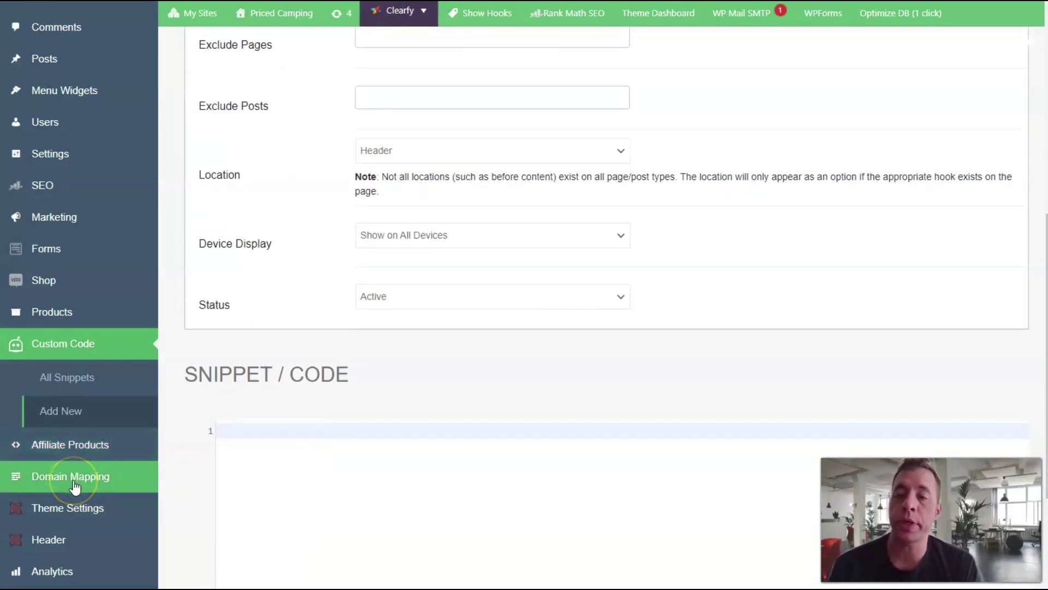
- Open the products report in the site's analytics section
mouse_move(77, 521)
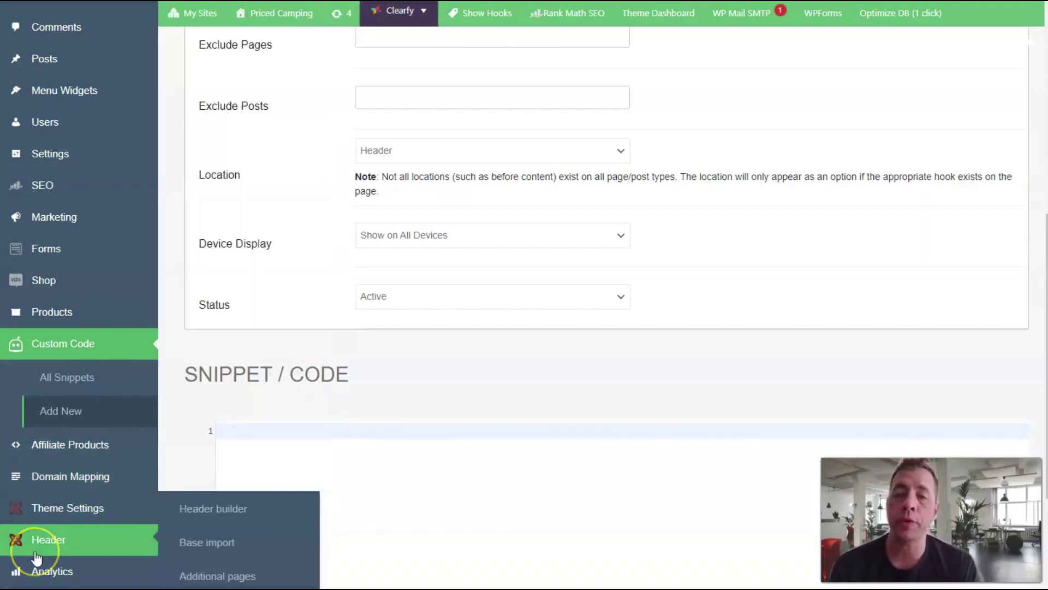
left_click(867, 426)
mouse_move(48, 578)
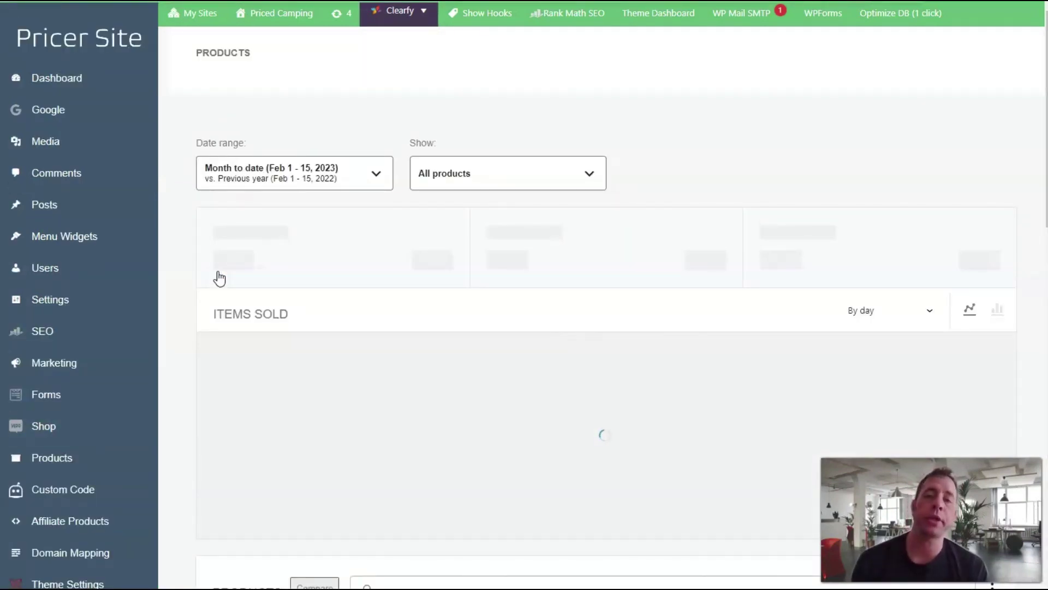
left_click(203, 281)
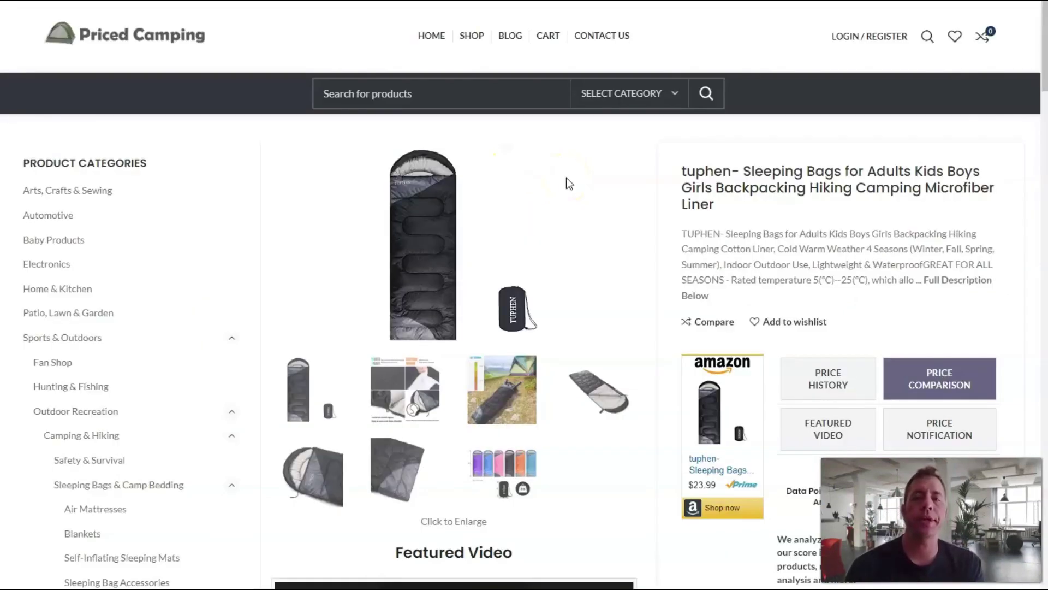
- Review the tuphen sleeping bag's store page down to its price comparison table and open the $36.66 listing at its seller
scroll(629, 232, "down", 5)
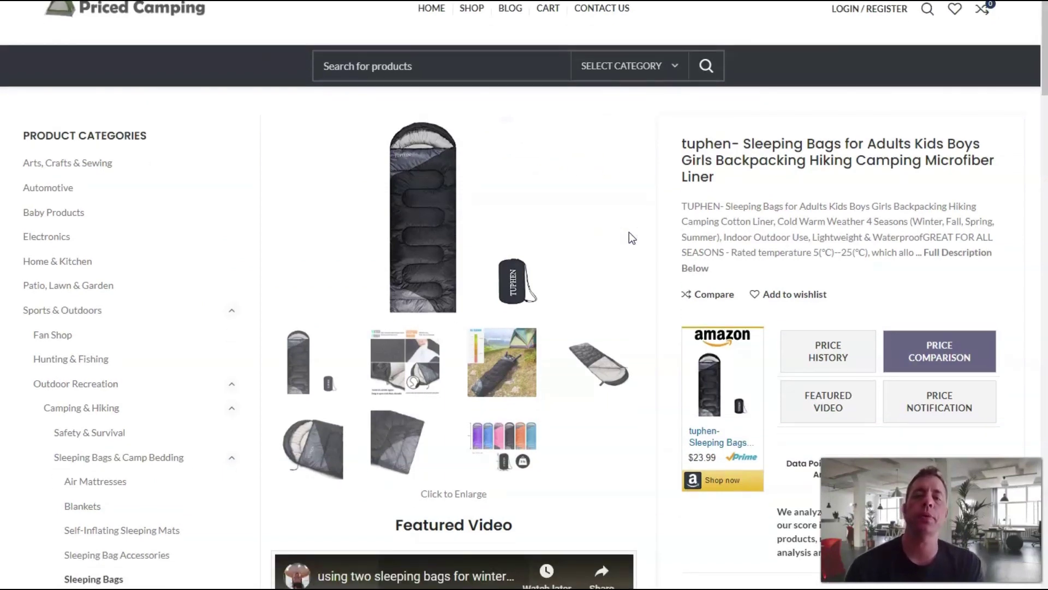
scroll(629, 233, "down", 1)
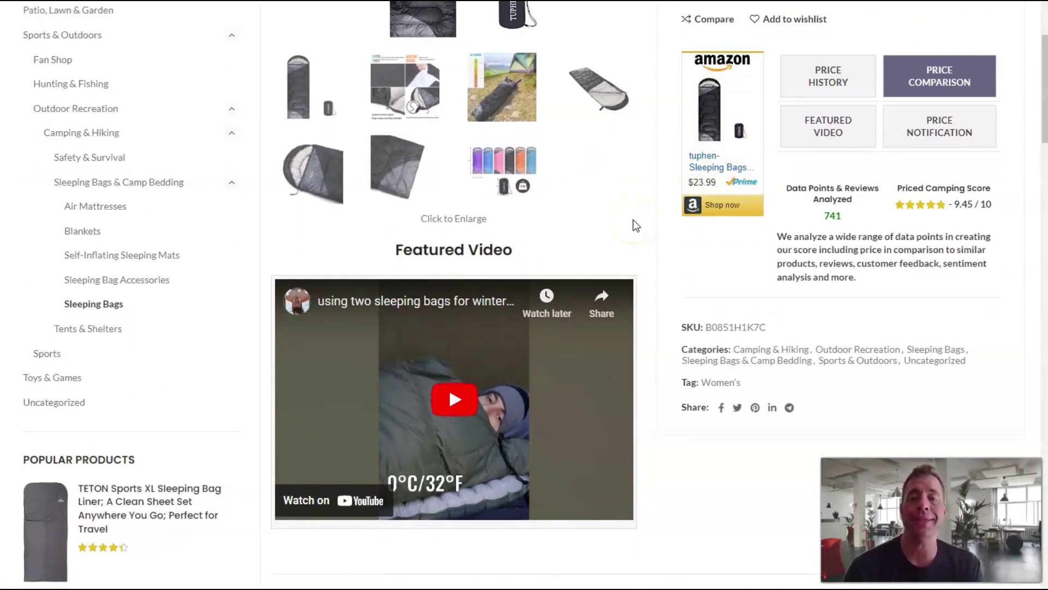
scroll(635, 225, "down", 4)
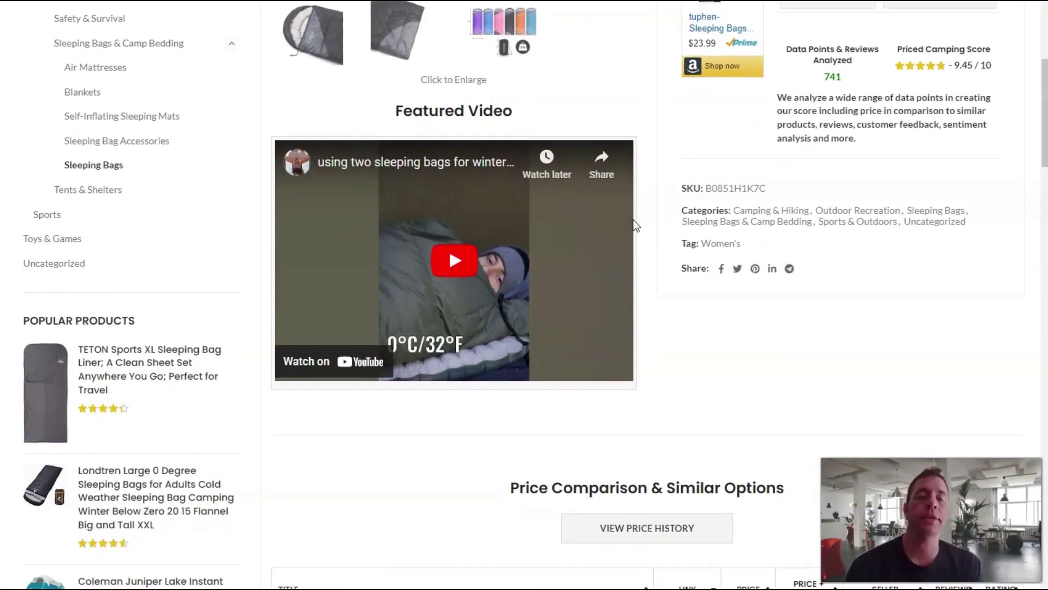
scroll(635, 225, "down", 5)
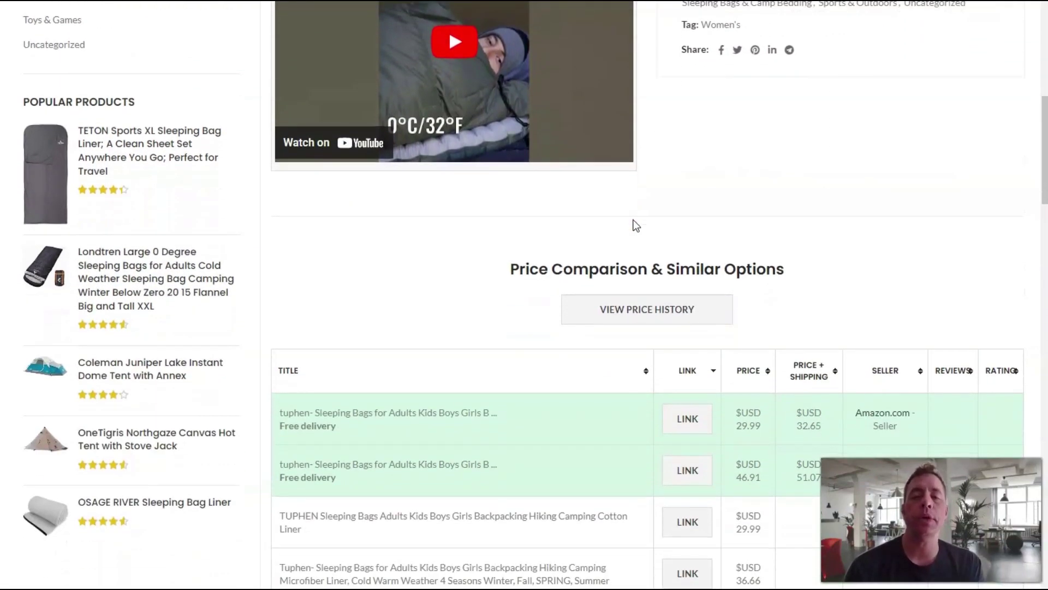
scroll(635, 226, "down", 2)
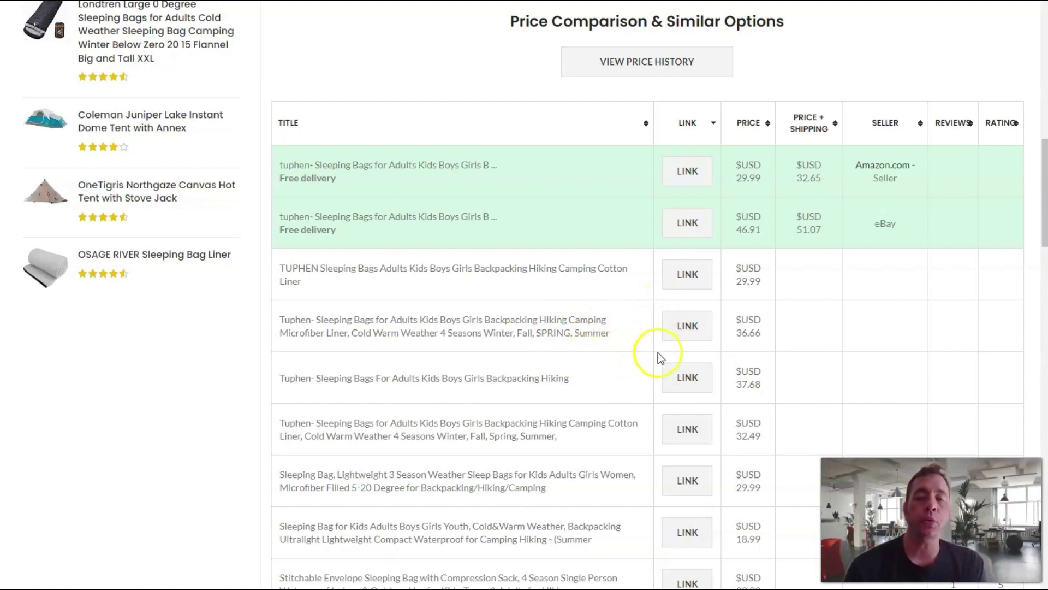
left_click(688, 327)
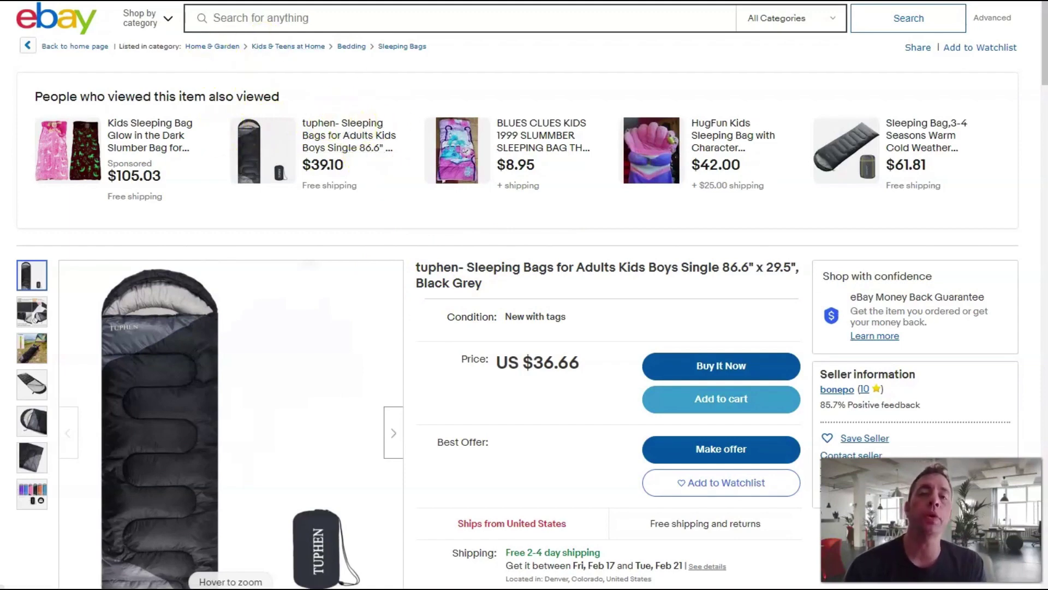
scroll(536, 89, "down", 10)
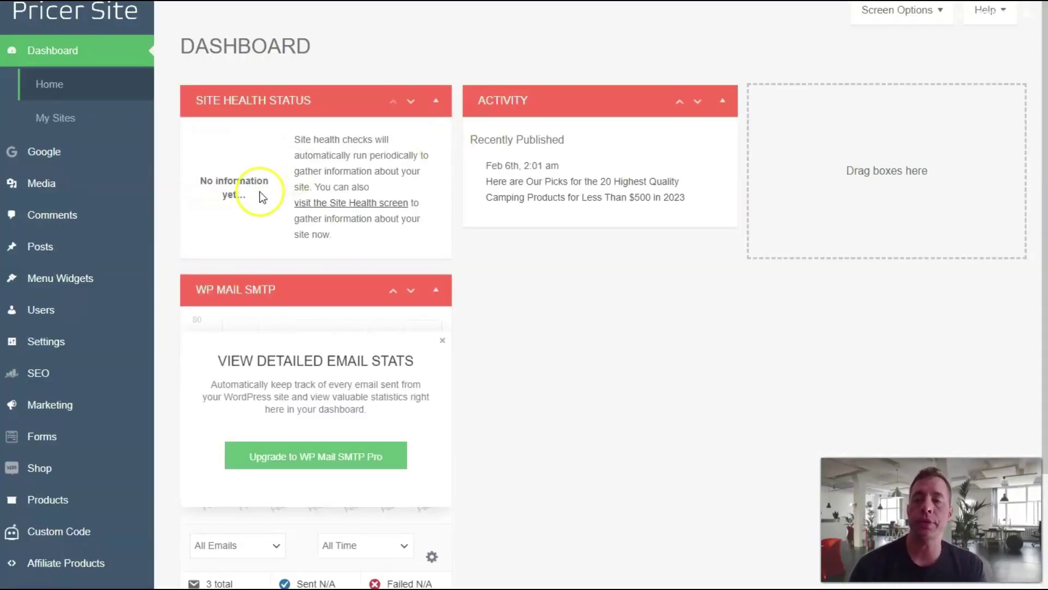
- Look over the rest of the site dashboard and open its affiliate links settings
scroll(261, 197, "down", 3)
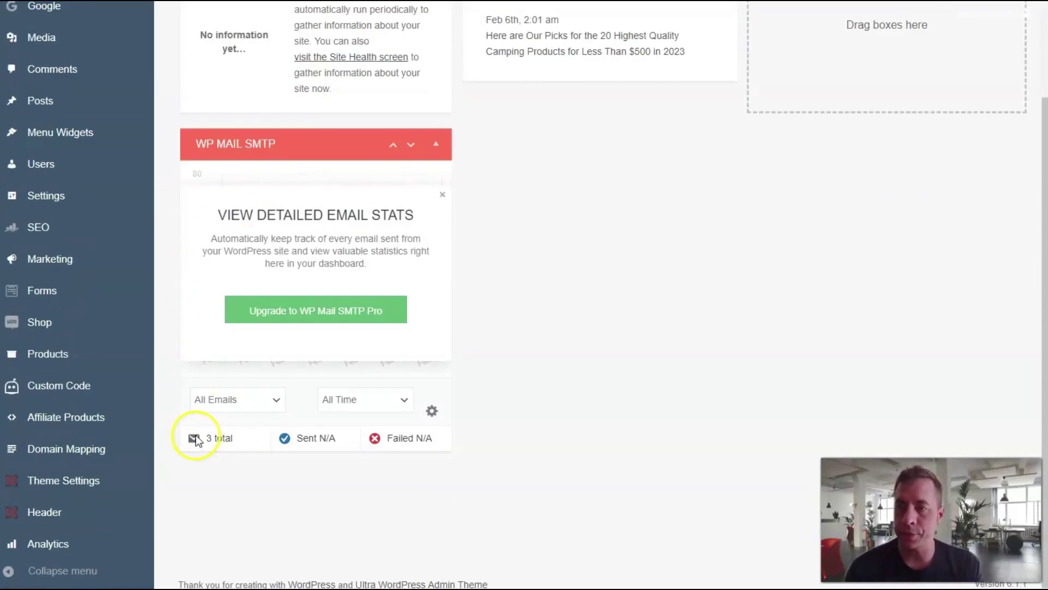
mouse_move(56, 191)
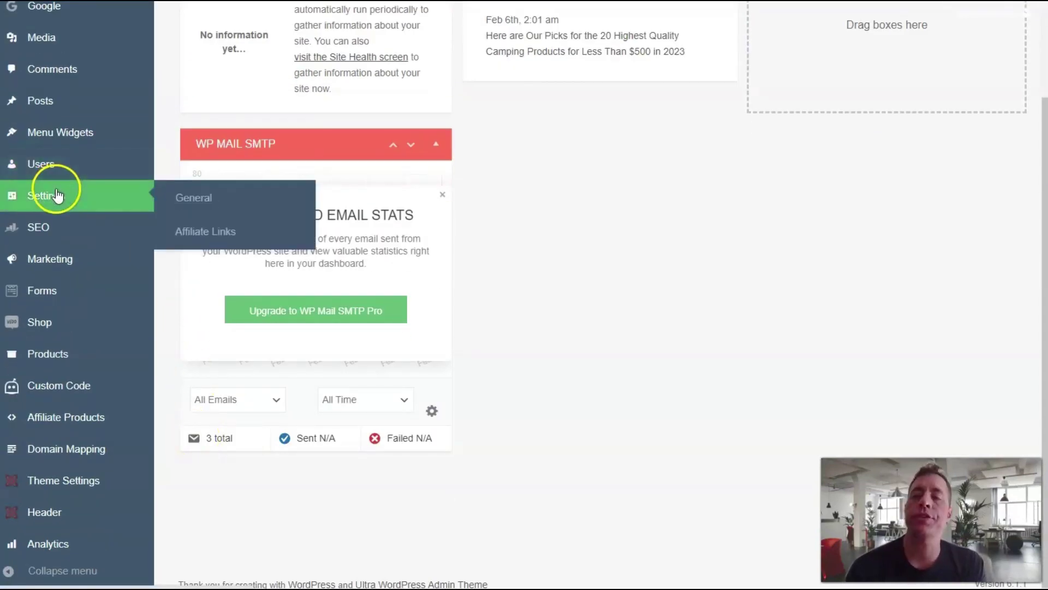
left_click(199, 234)
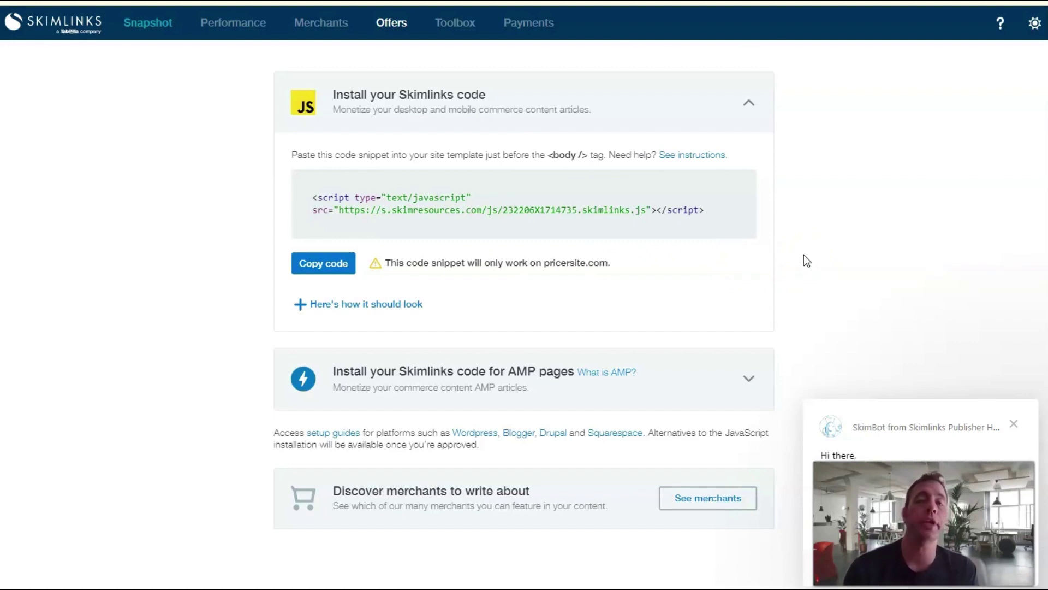
- Open the Install page in the Skimlinks account settings and select the publisher ID inside the JavaScript snippet
left_click(1035, 25)
left_click(915, 62)
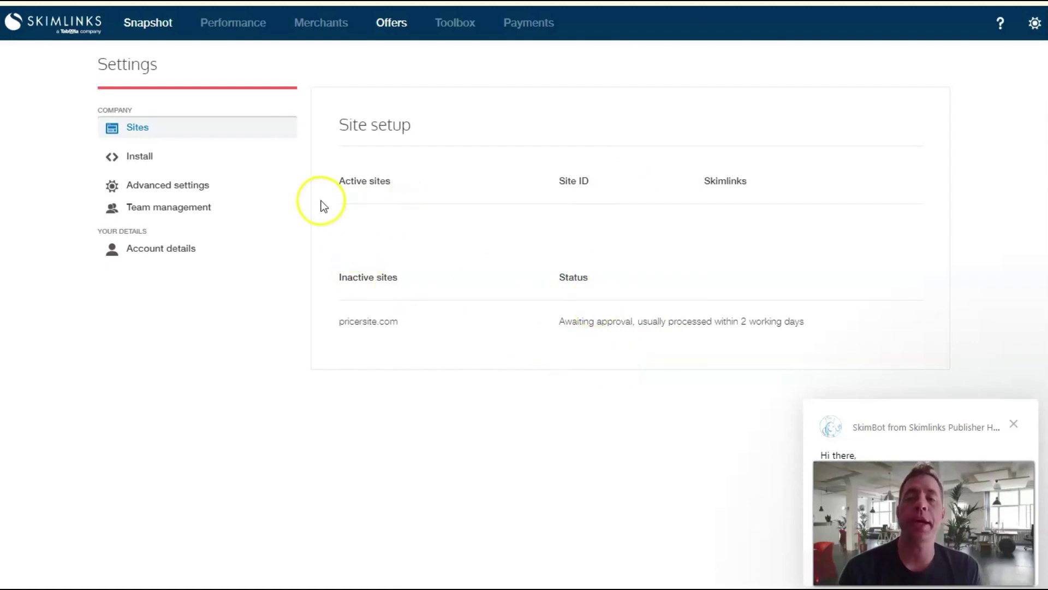
left_click(149, 158)
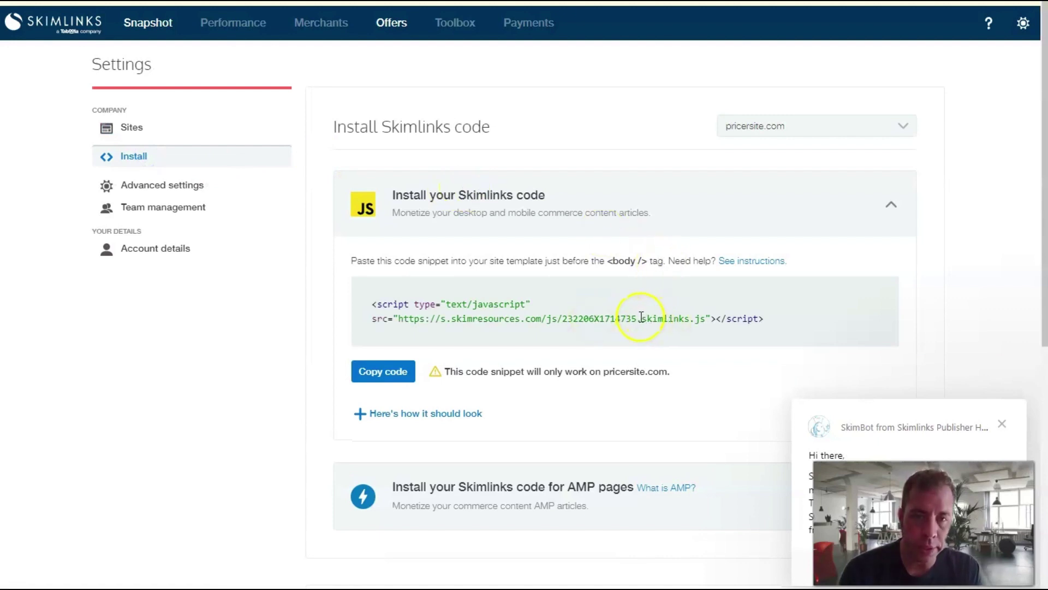
left_click_drag(638, 318, 562, 316)
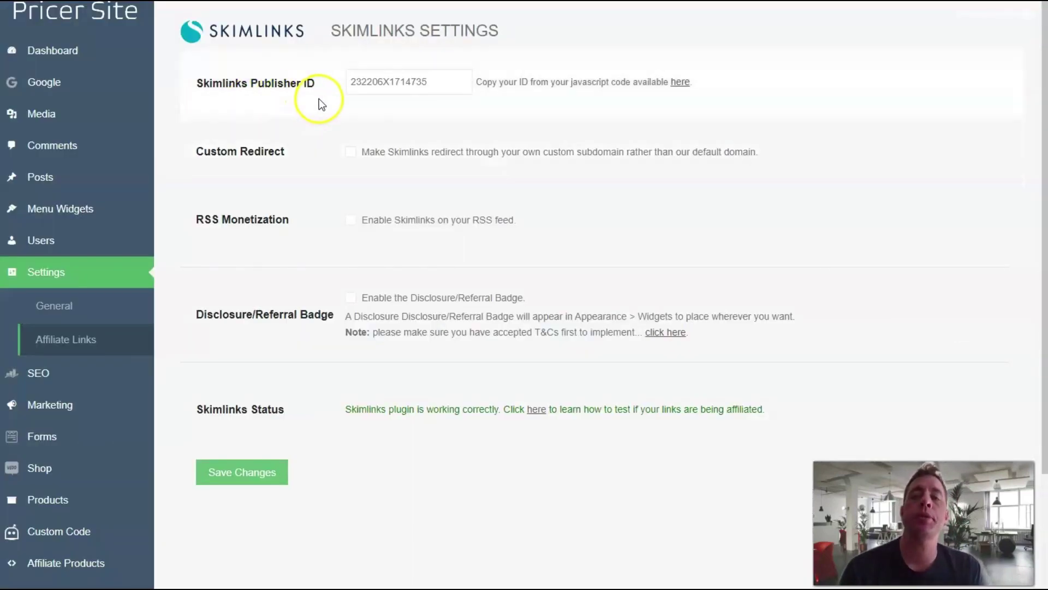
- Review the Skimlinks Publisher ID field, enable Skimlinks on the RSS feed, and save the settings
left_click_drag(464, 81, 304, 86)
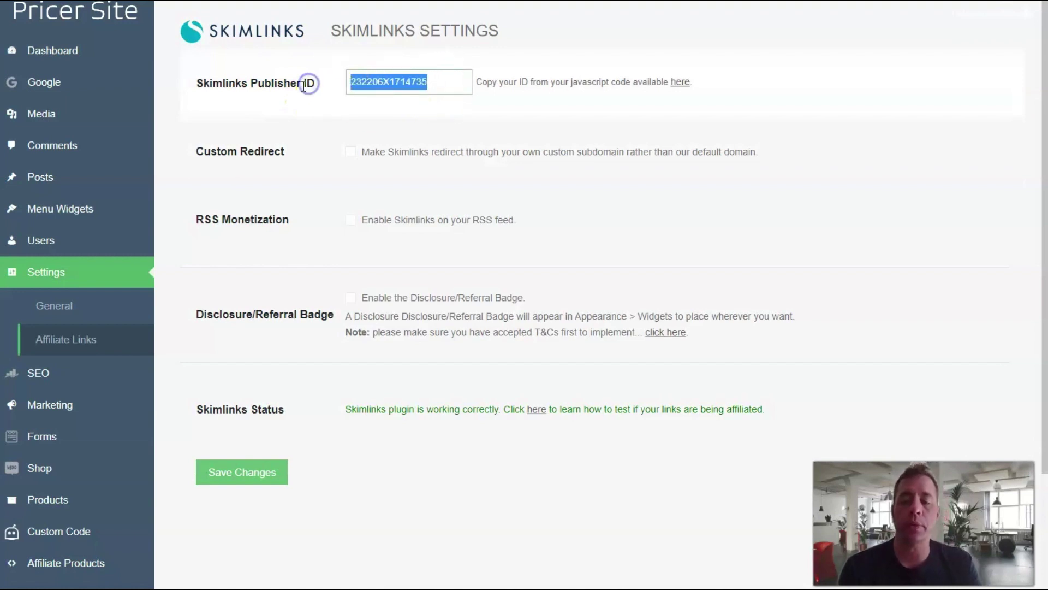
left_click(426, 82)
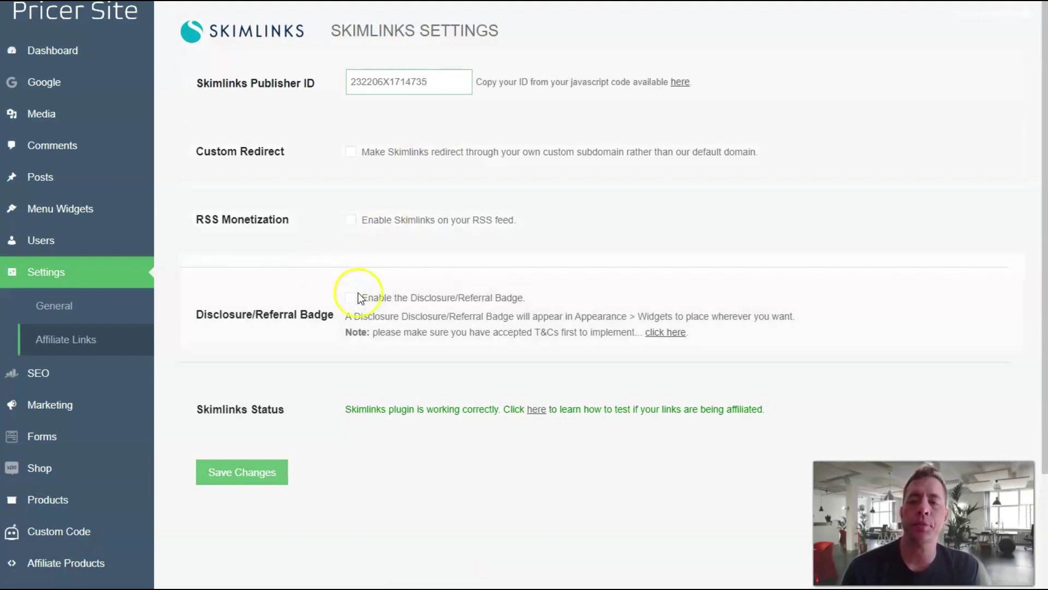
left_click(351, 220)
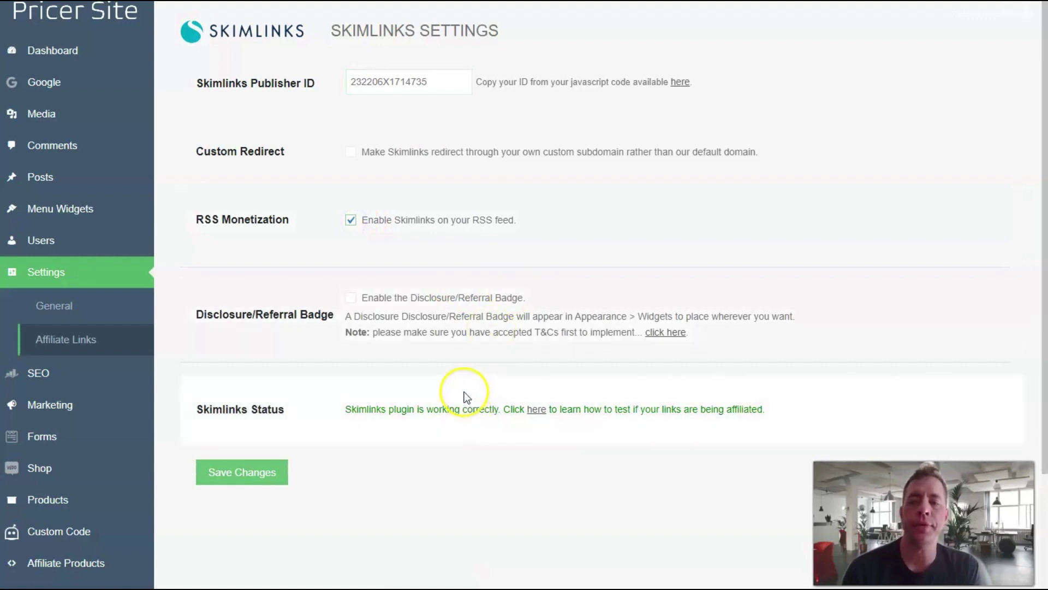
left_click(235, 477)
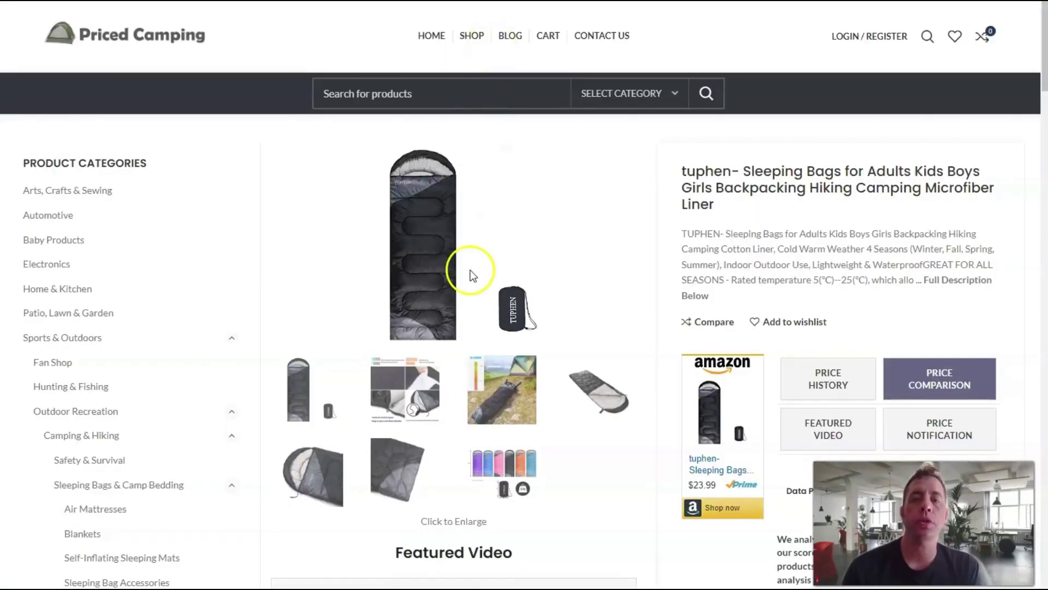
- Copy the link address of the $37.68 sleeping bag listing from the store page's price comparison table and open the copied Skimlinks URL
key("ctrl+l")
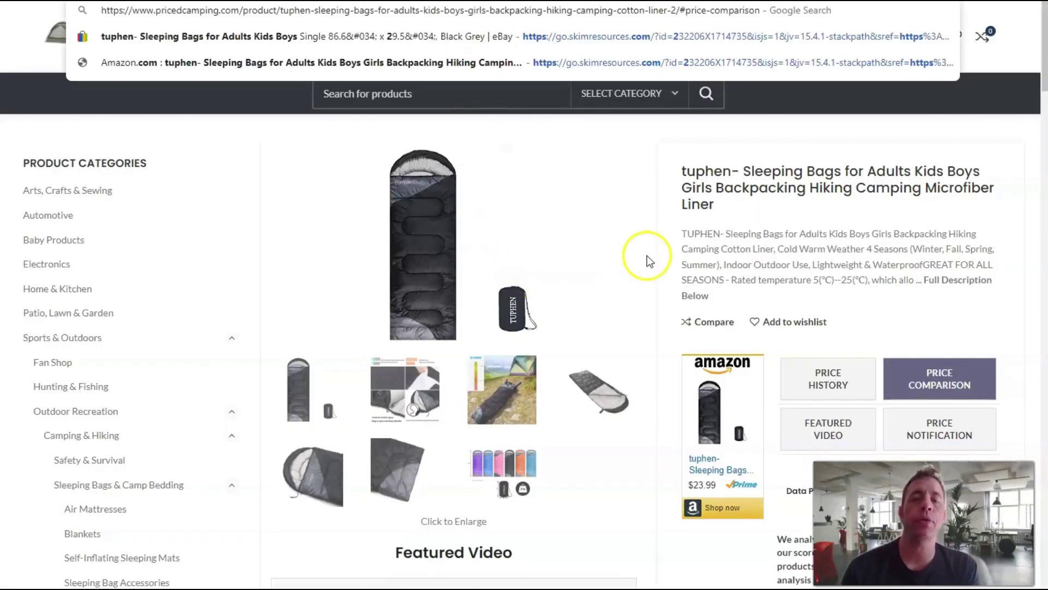
left_click(660, 260)
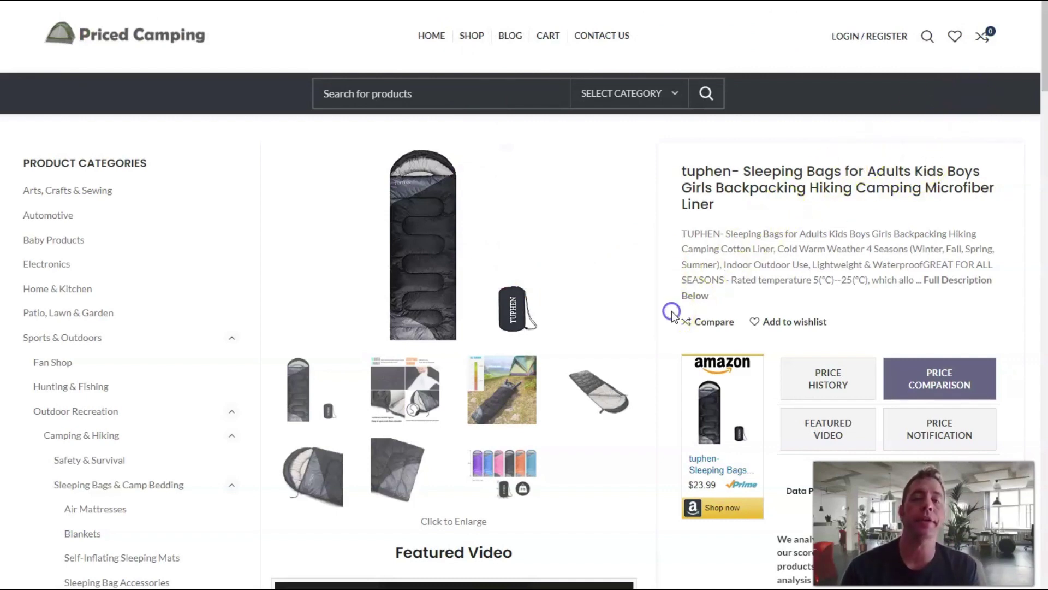
scroll(672, 317, "down", 14)
scroll(673, 316, "down", 4)
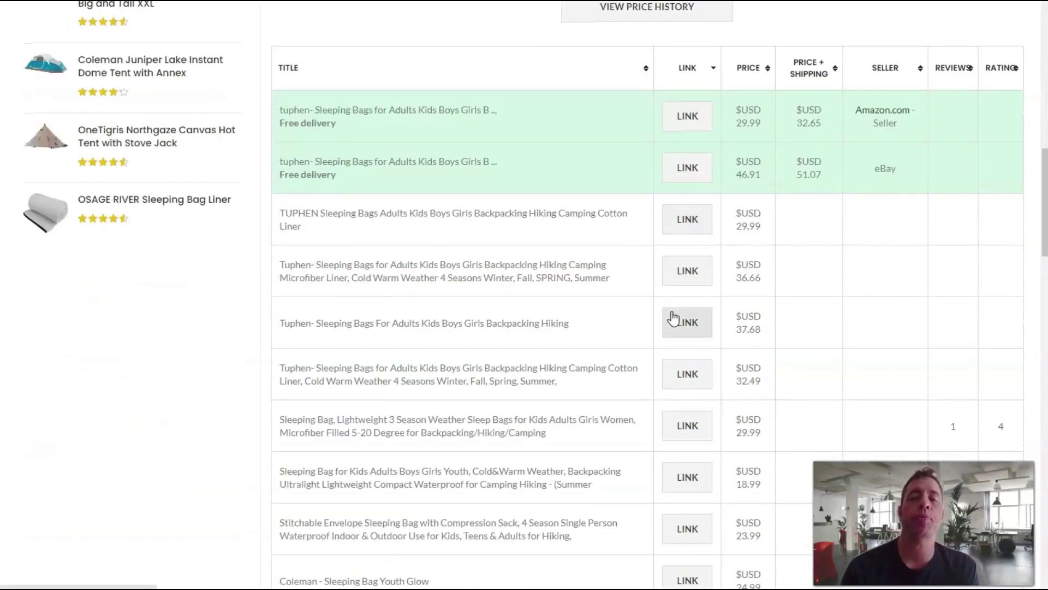
right_click(698, 324)
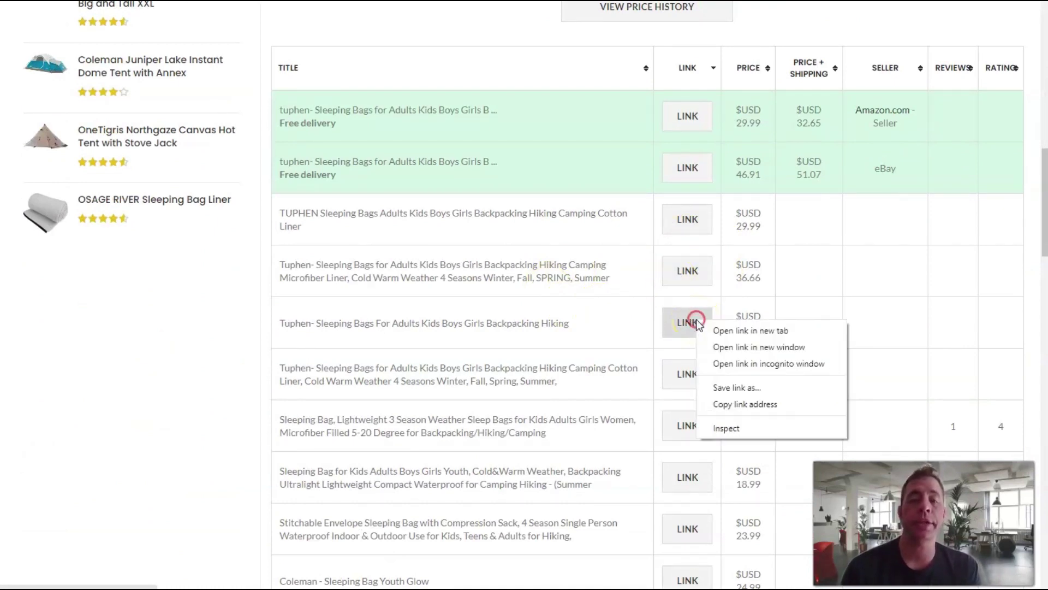
left_click(732, 404)
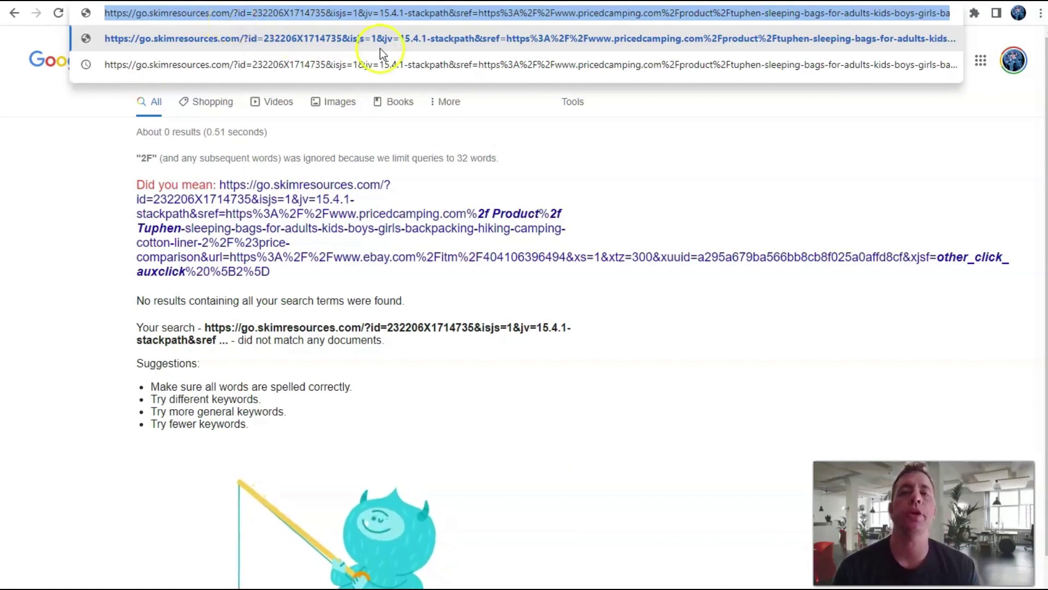
left_click(538, 39)
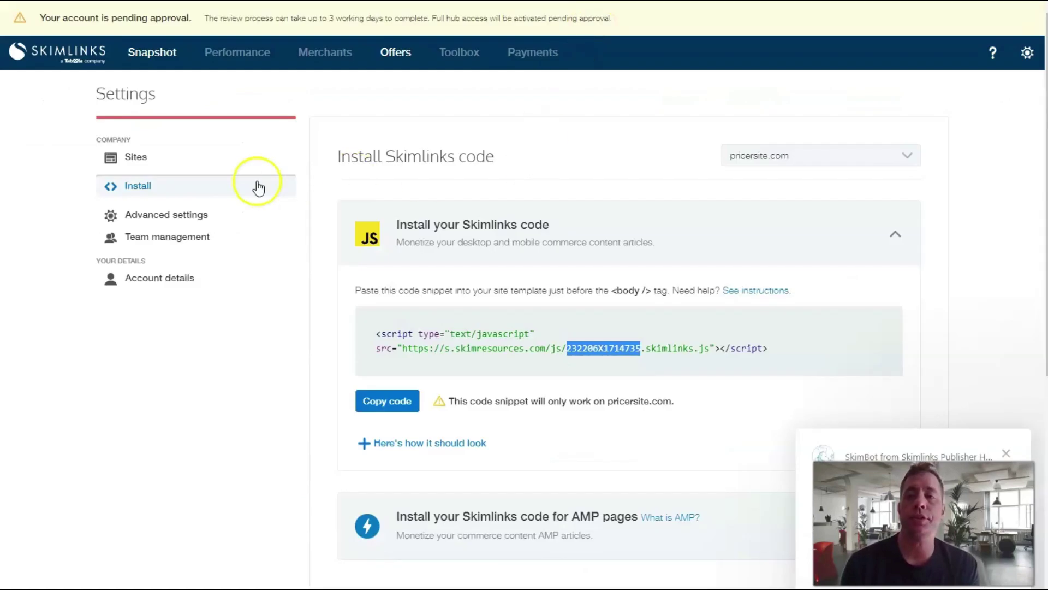
- Switch to the Skimlinks account and try to open its Performance section
left_click(246, 50)
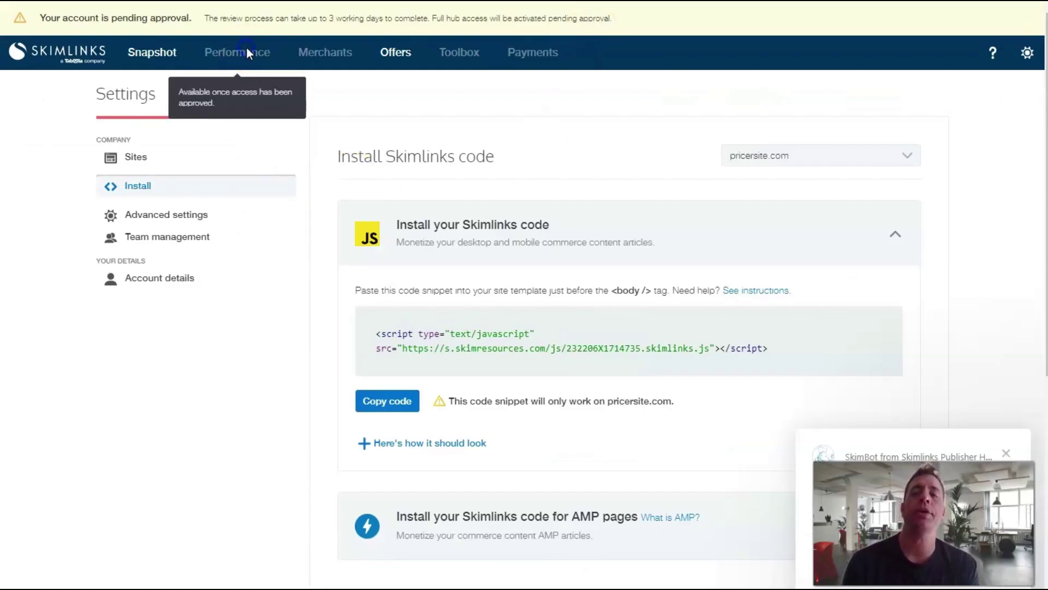
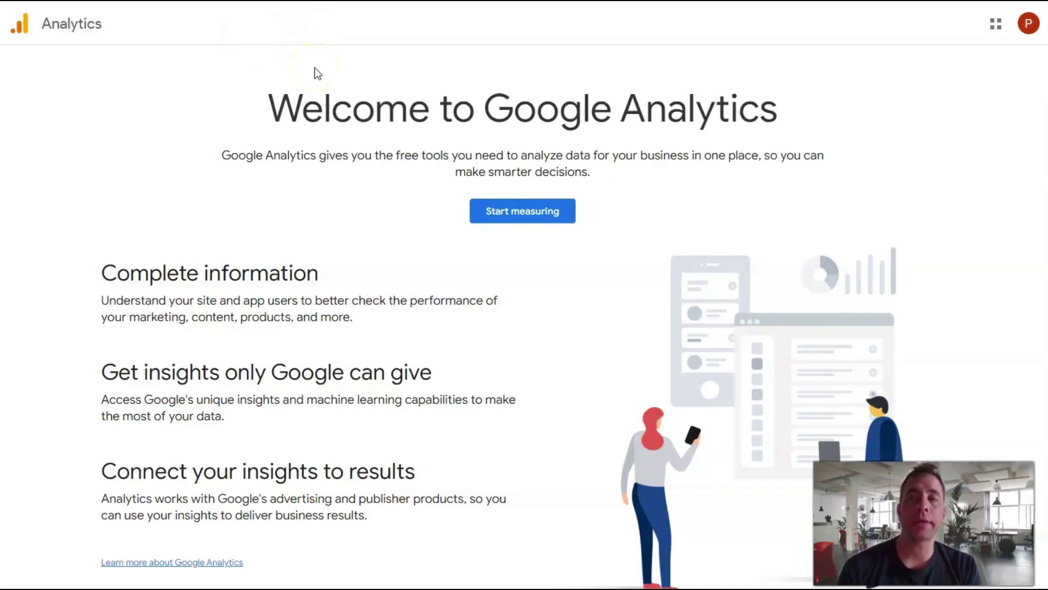
- Start a Google Analytics account named Pricer Site, keep the default data sharing settings, and continue to property setup
left_click(530, 220)
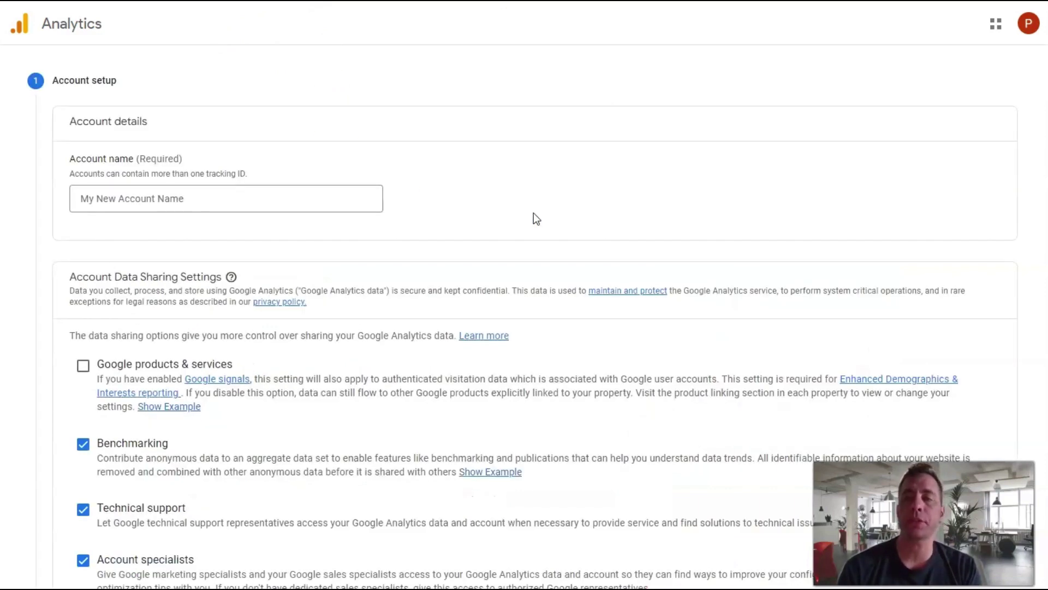
left_click(224, 200)
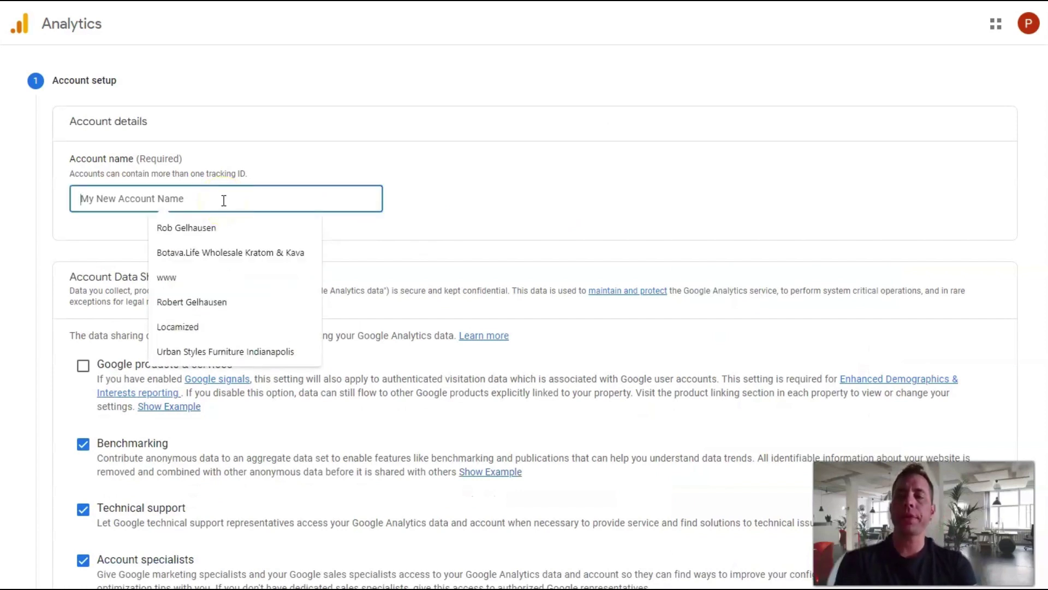
type("Pricer Site")
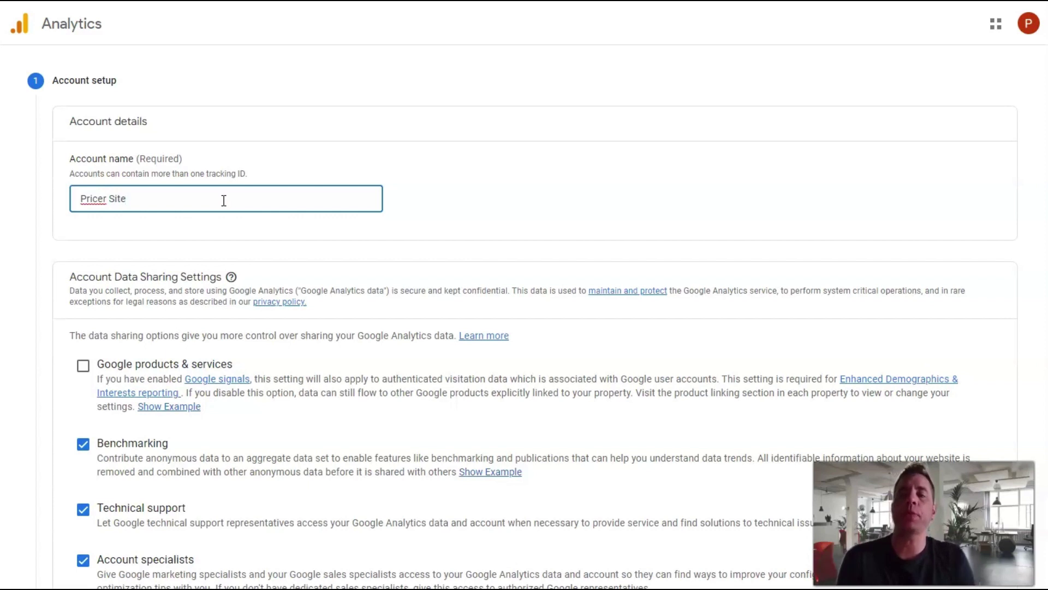
left_click(224, 252)
scroll(225, 252, "down", 2)
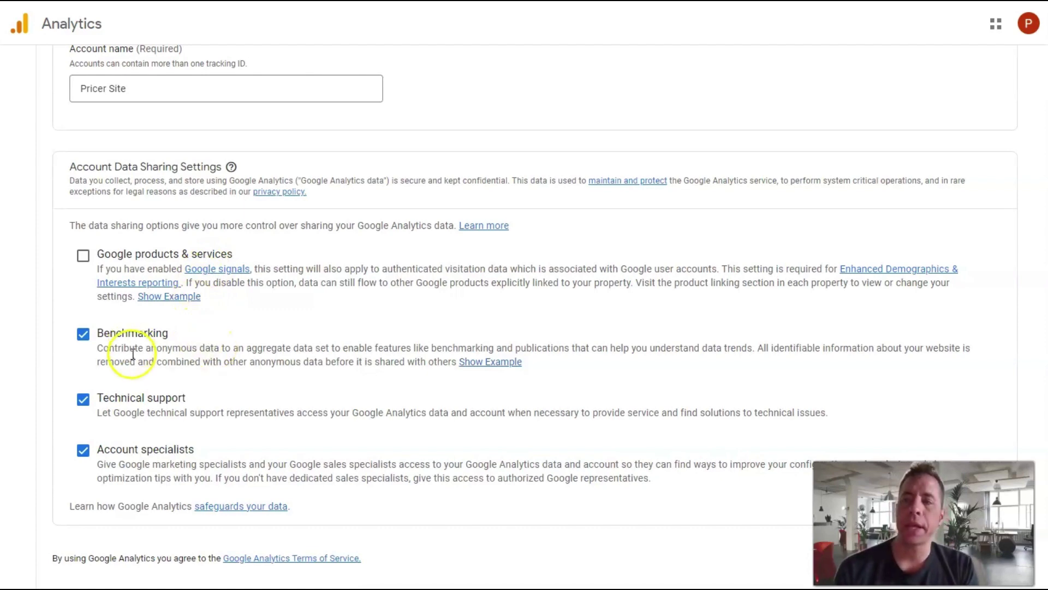
scroll(214, 371, "down", 3)
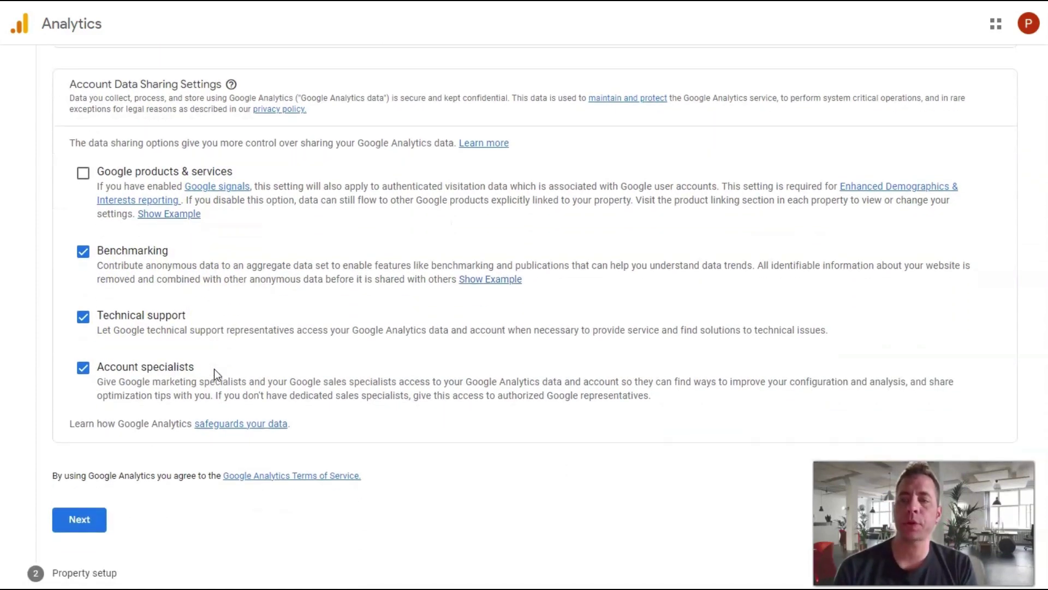
left_click(83, 453)
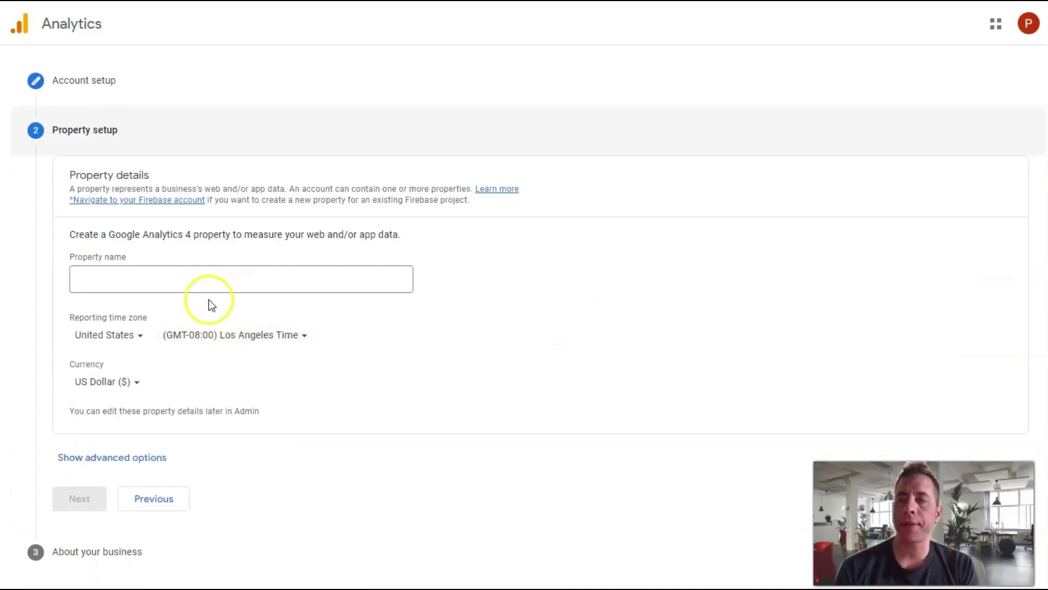
- Name the Analytics property PricedCamping.com and set its reporting time zone to (GMT-05:00) New York Time
left_click(143, 274)
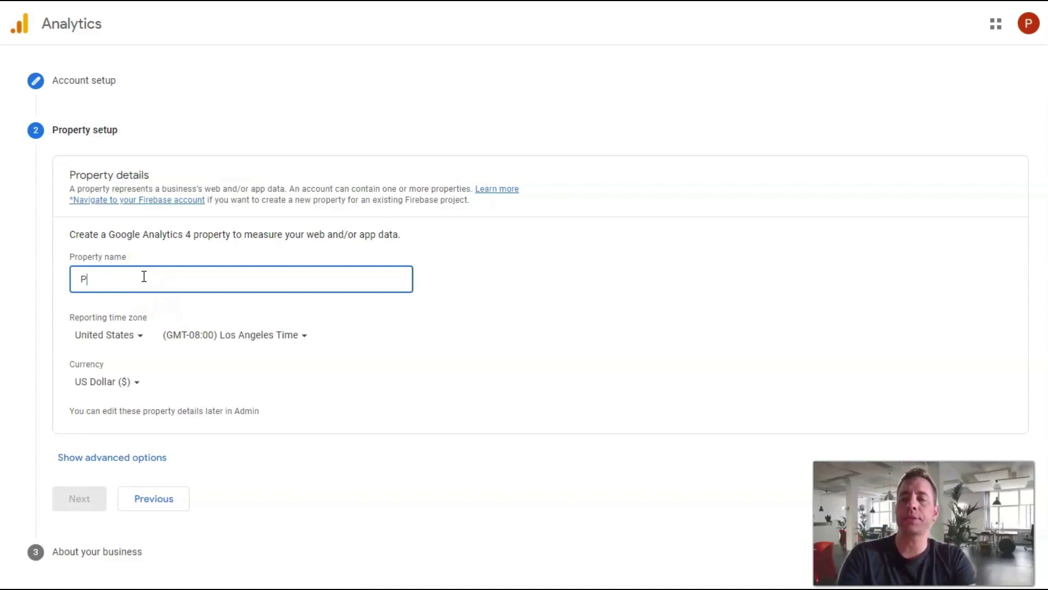
type("Priced Camping.com")
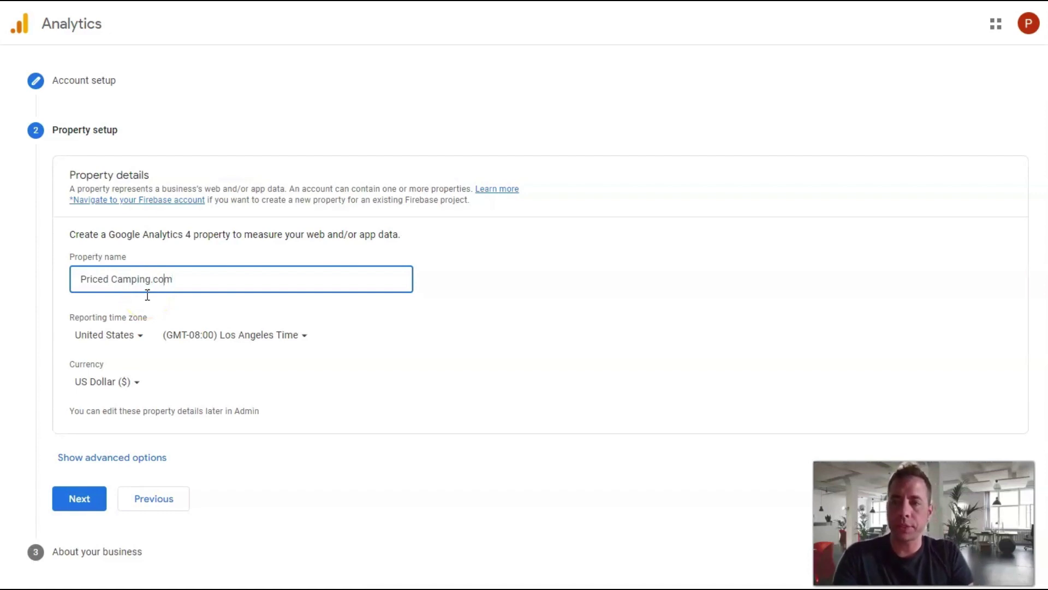
key("Left")
key("Left")
key("Left")
key("Left")
key("Left")
key("Left")
key("BackSpace")
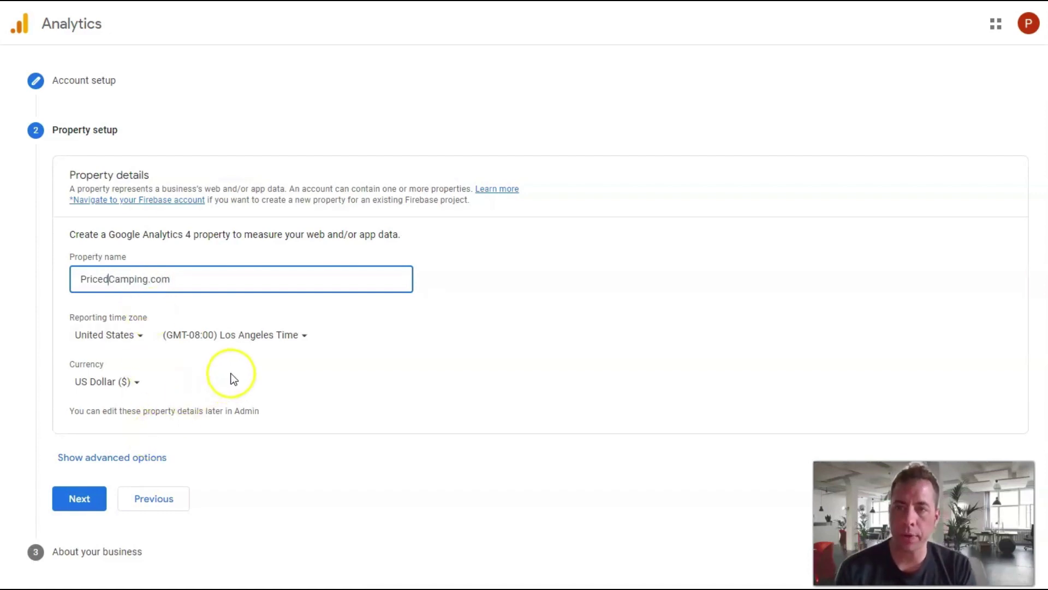
left_click(240, 337)
left_click(257, 550)
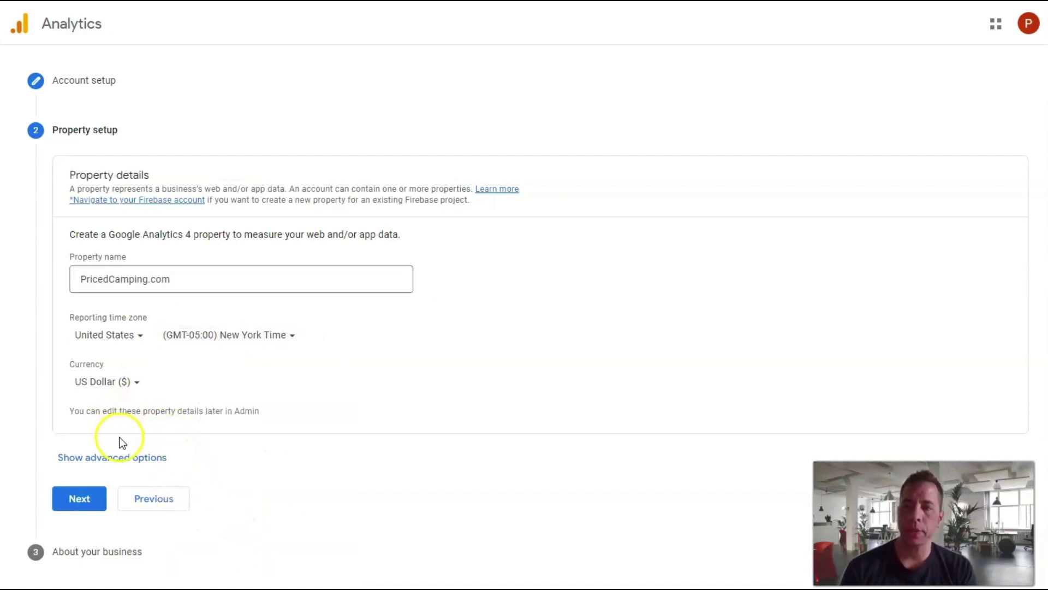
left_click(105, 461)
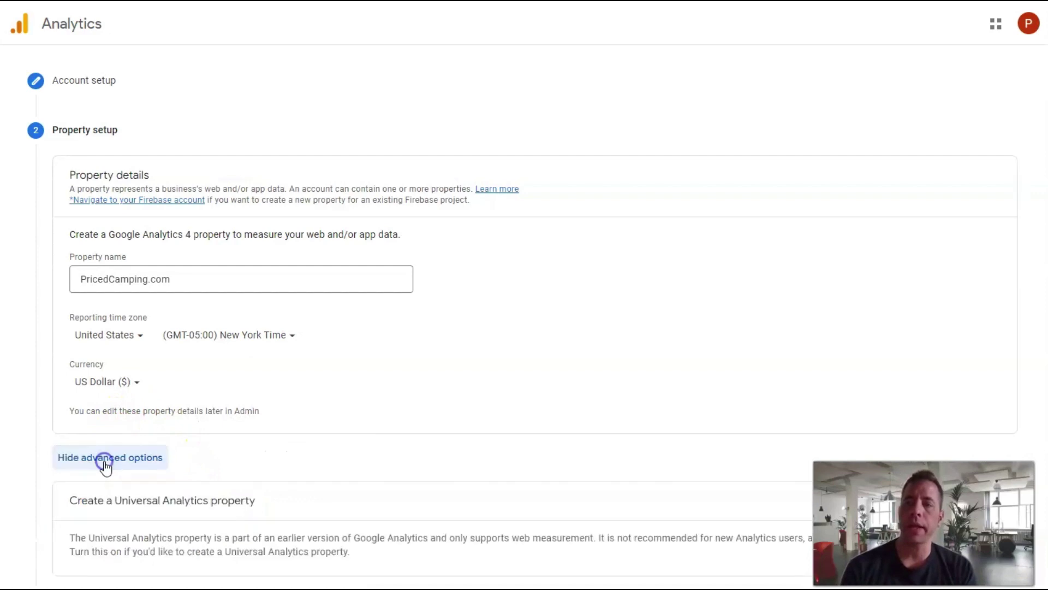
scroll(300, 417, "down", 2)
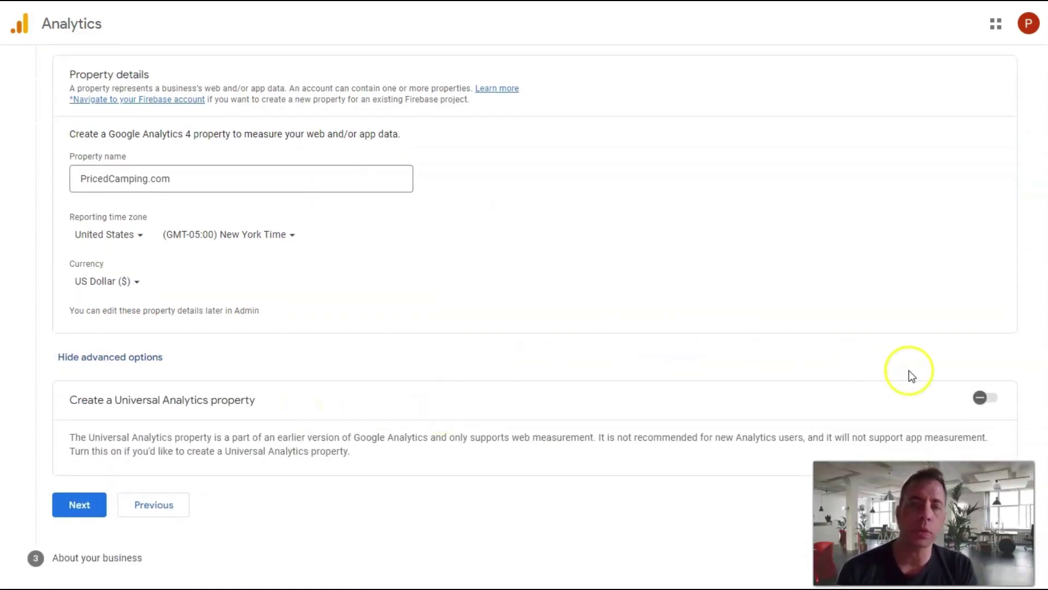
left_click(981, 398)
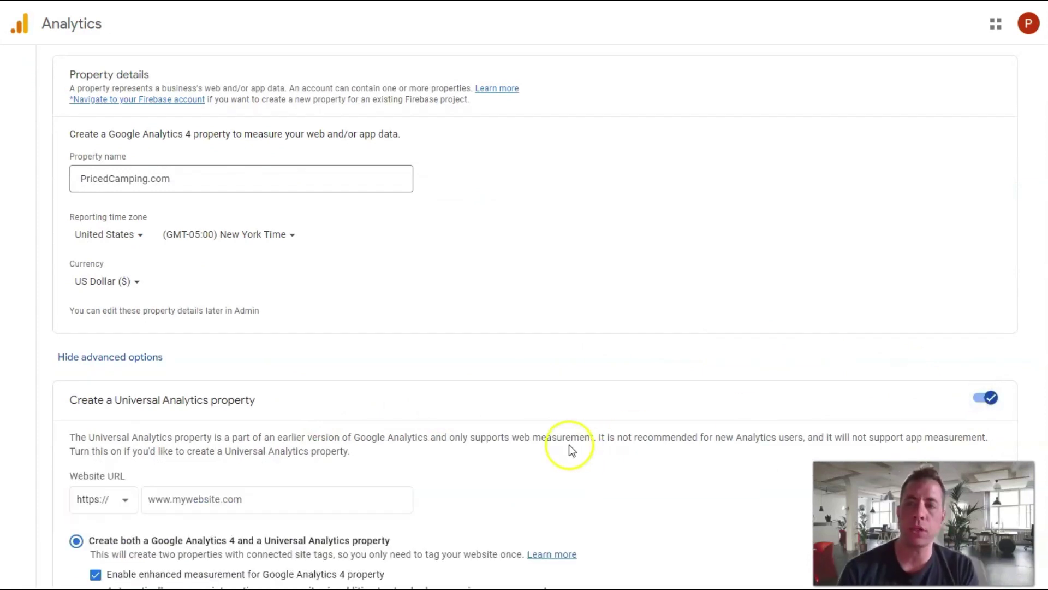
scroll(422, 403, "down", 2)
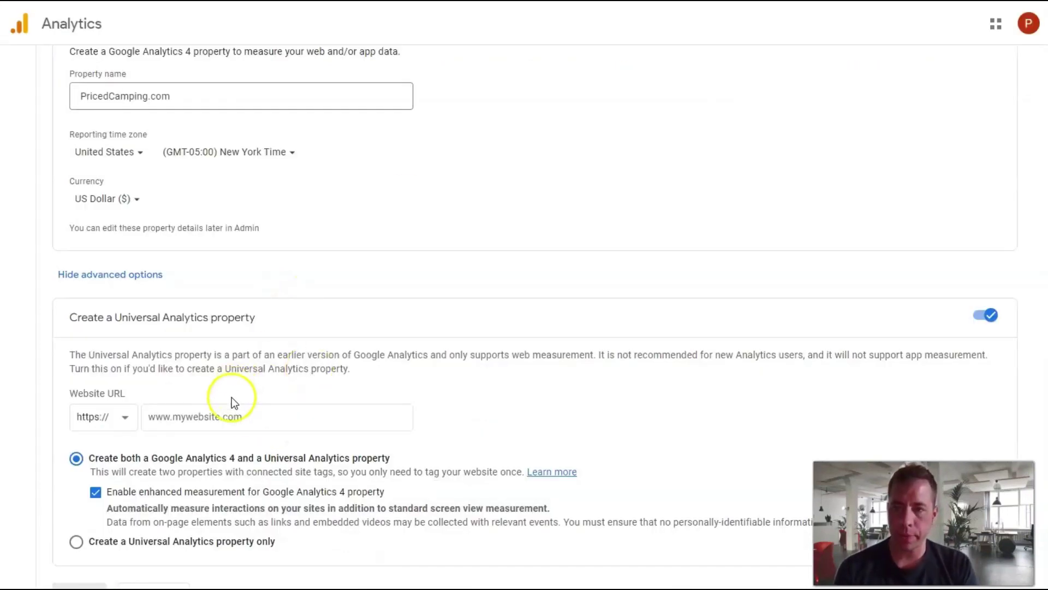
left_click(222, 418)
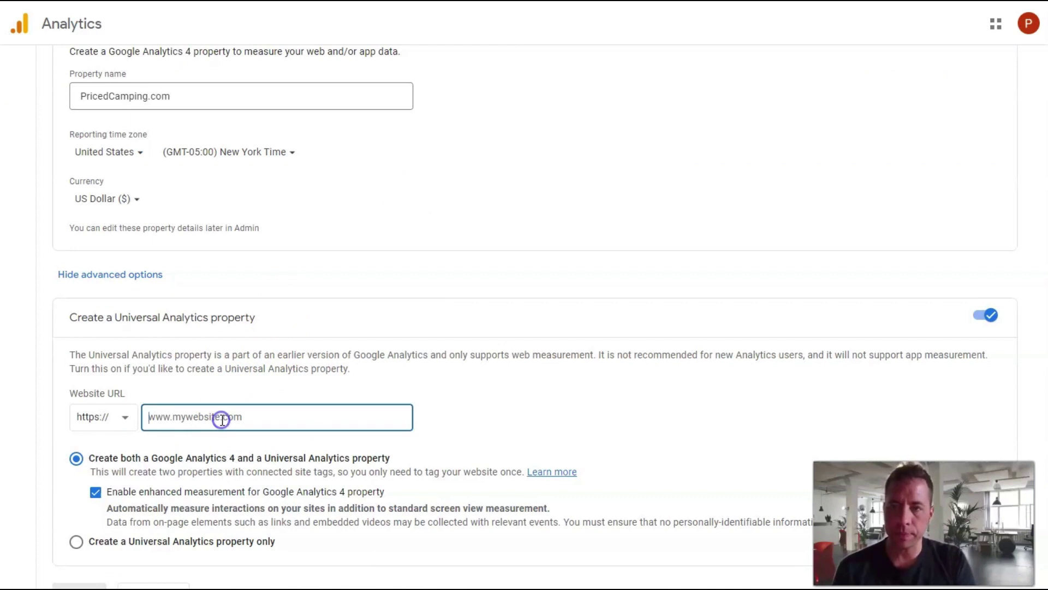
type("https://www.pricedcamping.com/")
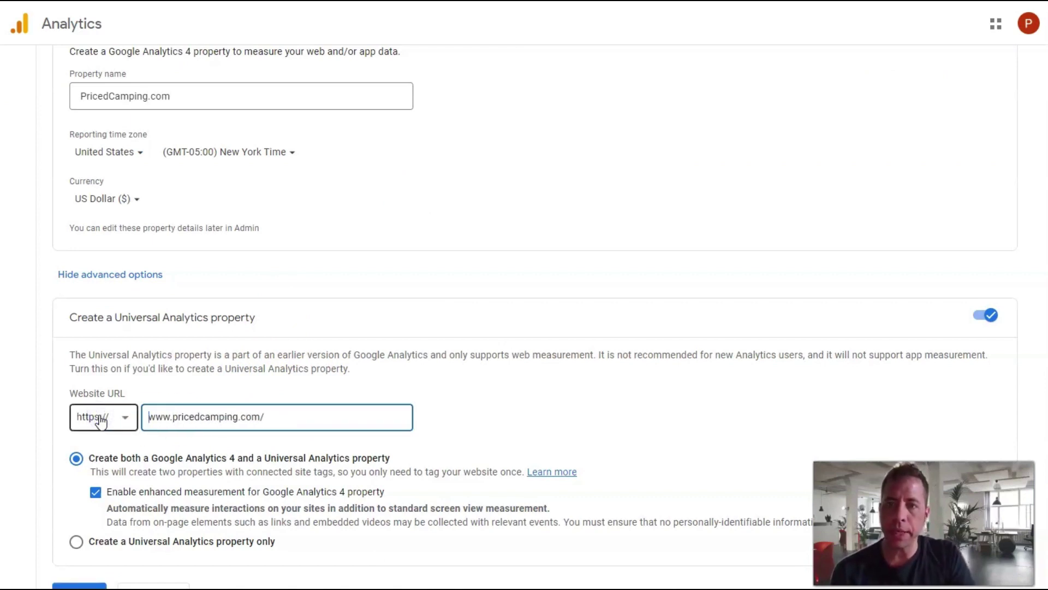
left_click(257, 416)
key("BackSpace")
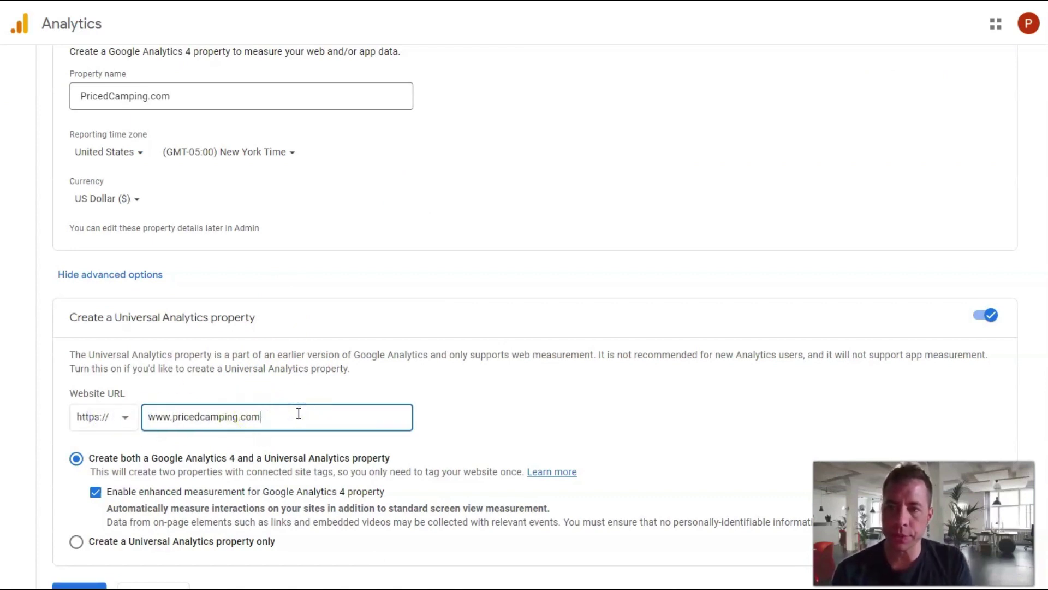
- Keep creation of both Analytics properties selected, continue to the business information, and set the industry category to Shopping
left_click(31, 465)
scroll(31, 464, "down", 2)
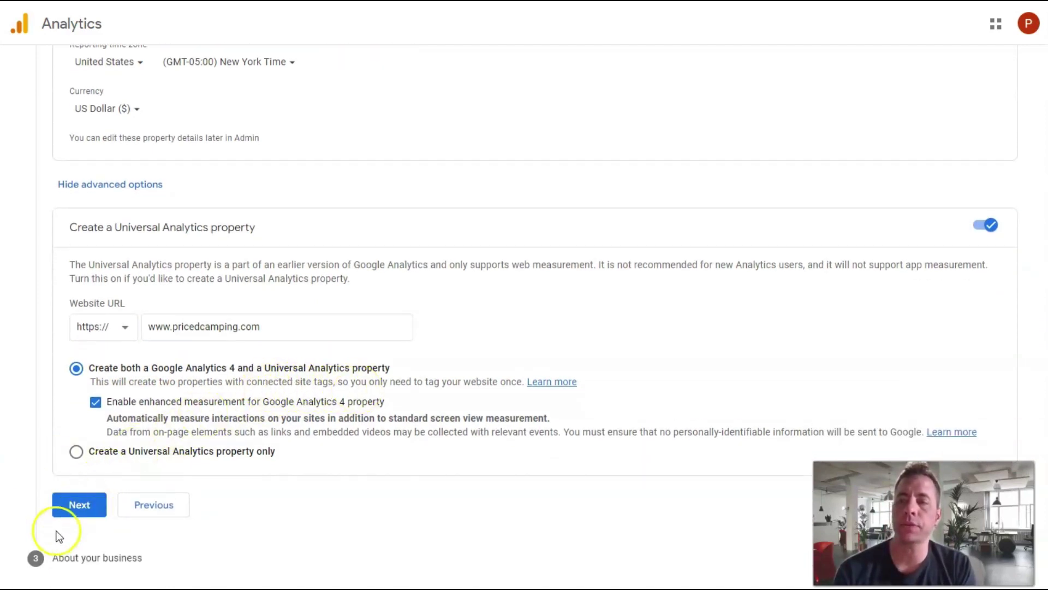
left_click(80, 507)
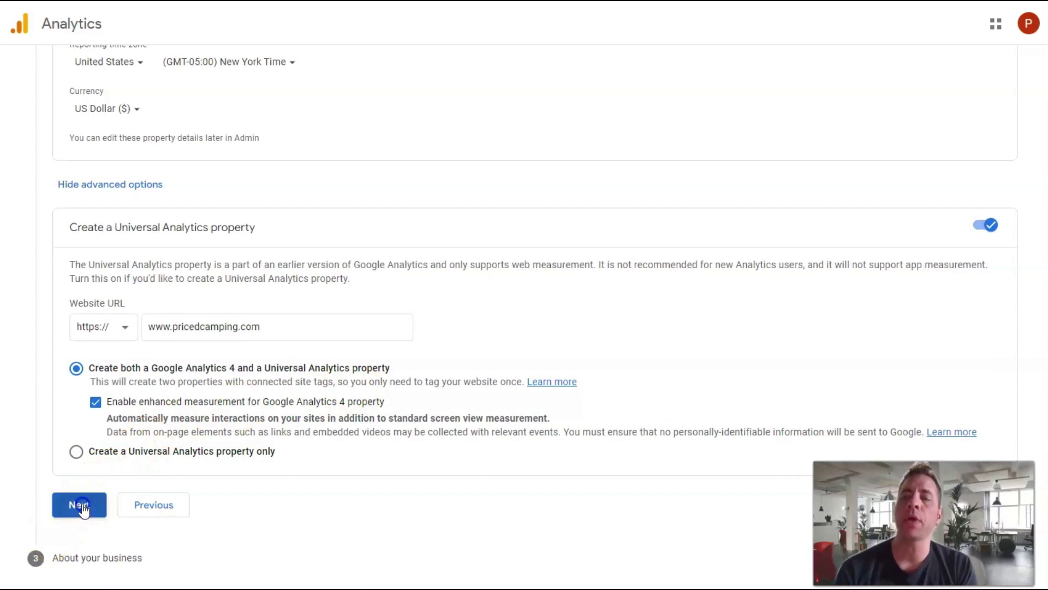
left_click(102, 167)
scroll(129, 382, "down", 5)
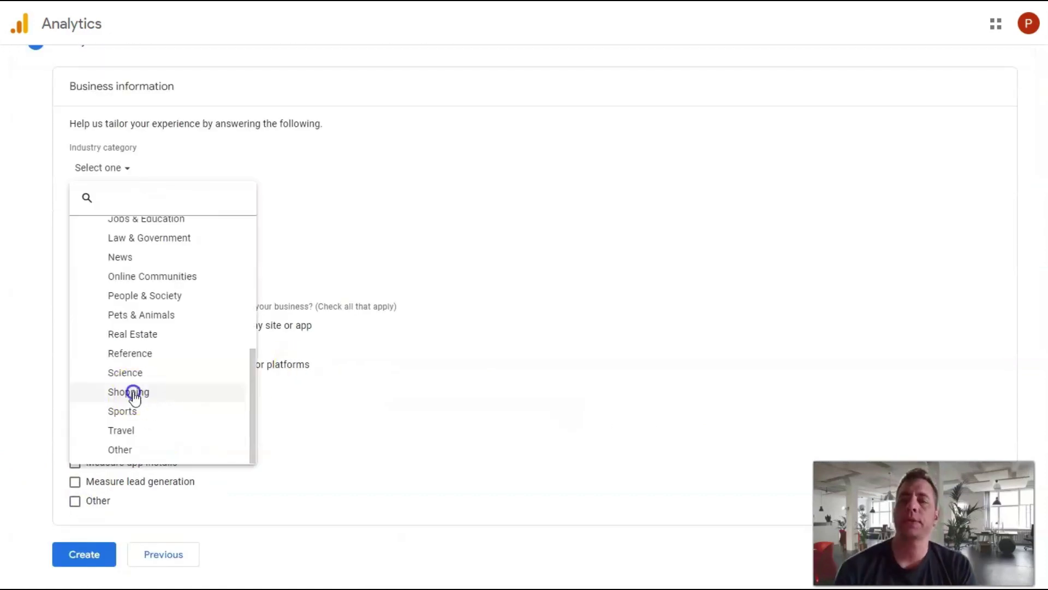
left_click(128, 393)
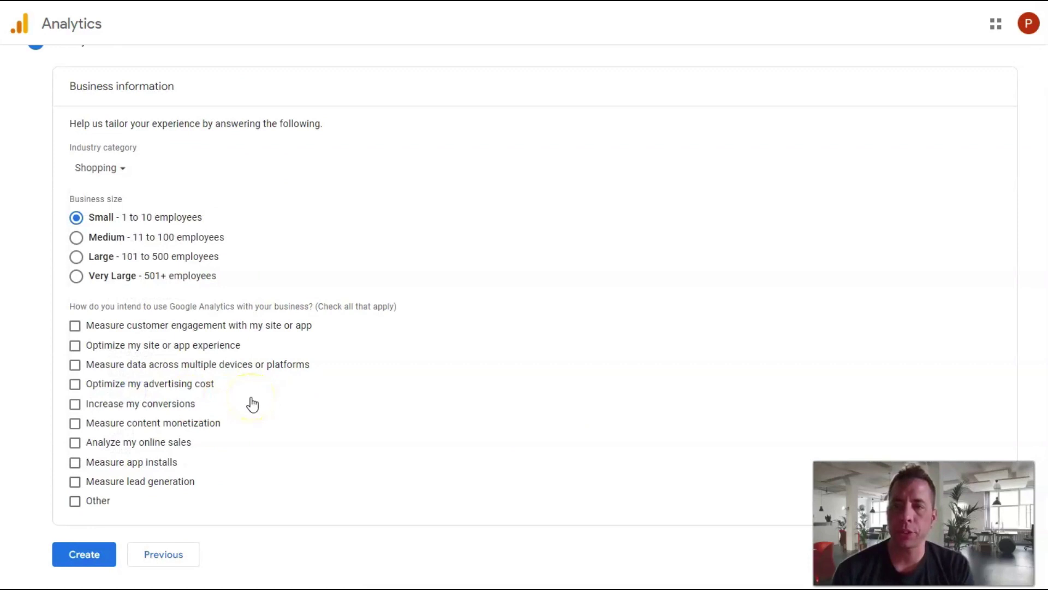
- Select every intended use of Google Analytics except Other and create the account with its properties
left_click(75, 325)
left_click(75, 345)
left_click(74, 364)
left_click(74, 383)
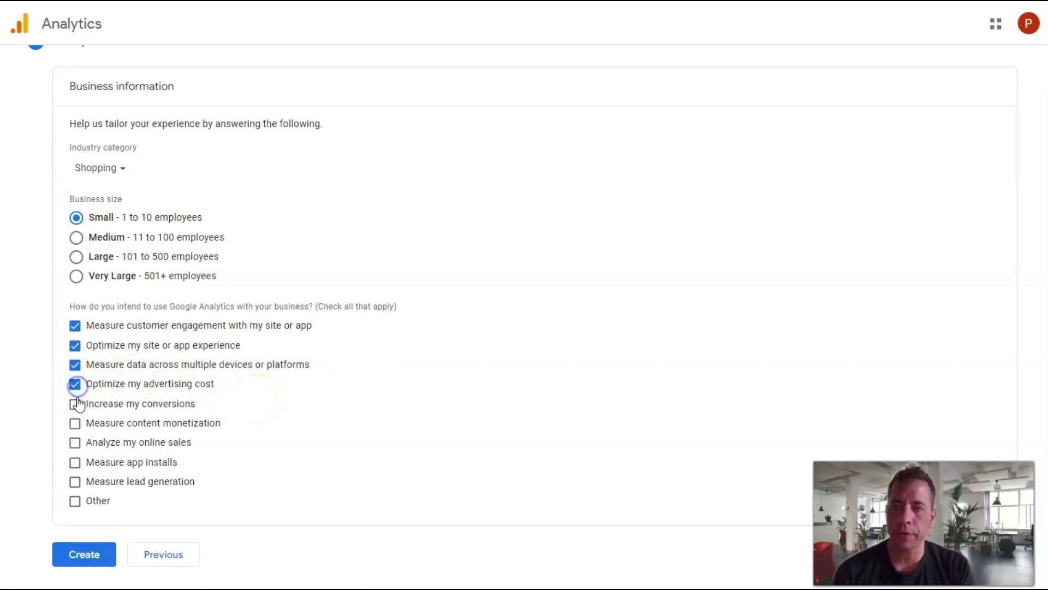
left_click(75, 403)
left_click(75, 423)
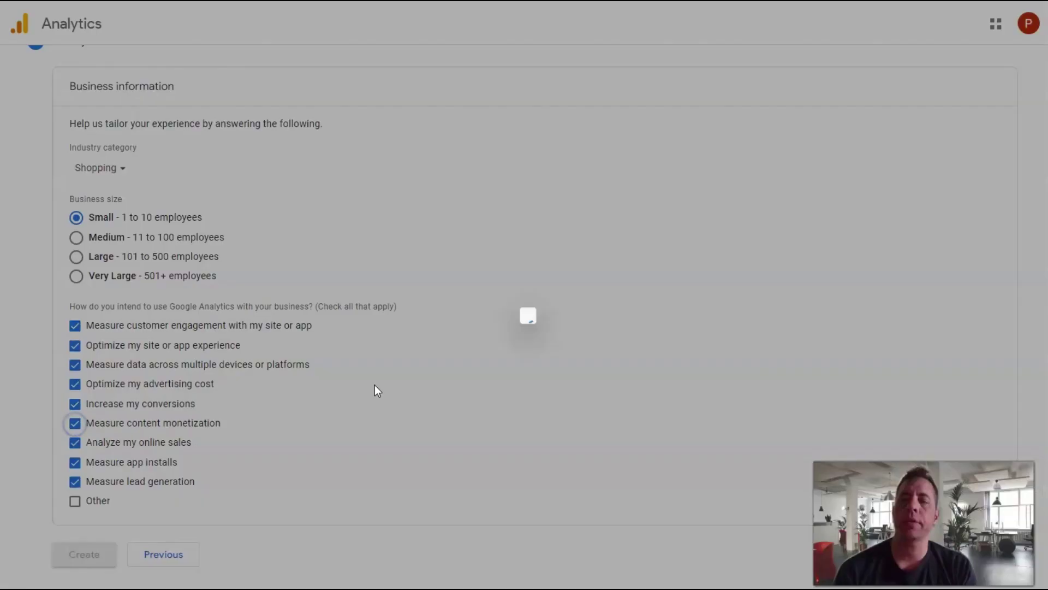
left_click(346, 418)
left_click(375, 458)
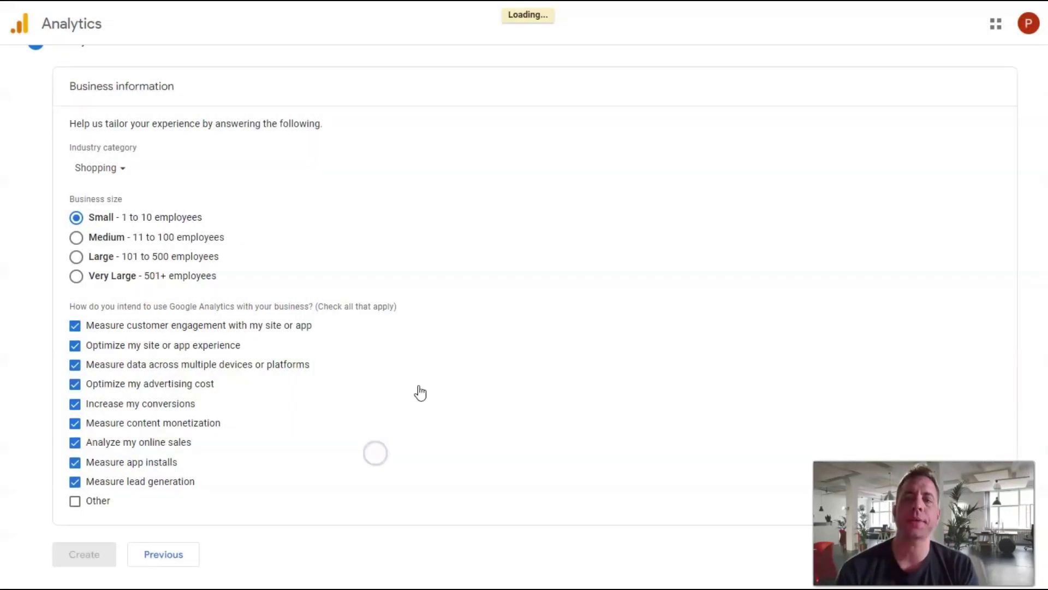
left_click(489, 297)
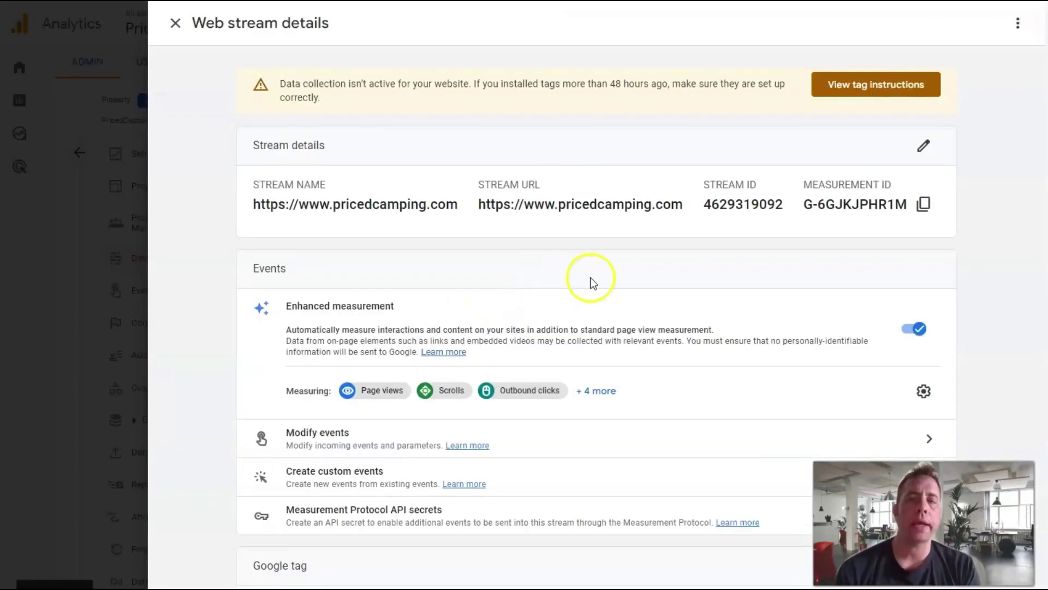
- Review the web stream details, save the email communication preferences, and dismiss the Google Analytics 4 tour and Universal Analytics migration prompts
scroll(592, 275, "down", 2)
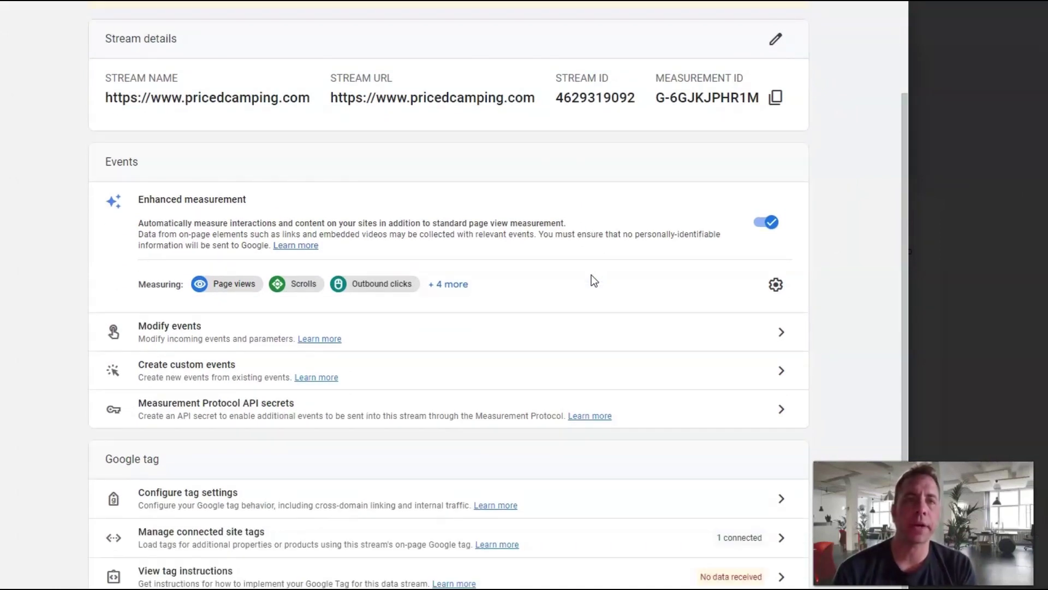
scroll(592, 275, "up", 2)
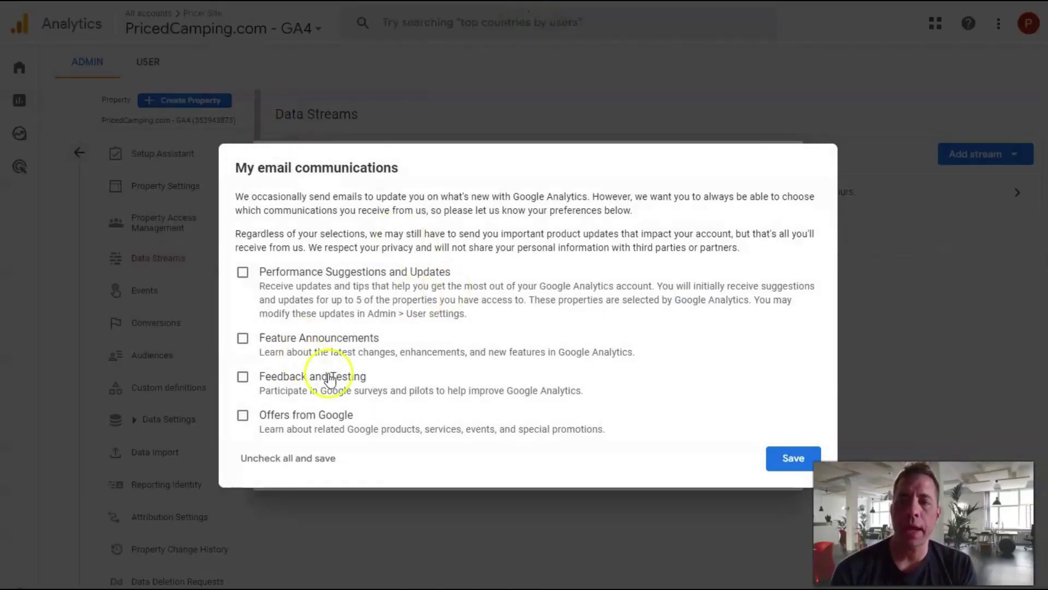
left_click(795, 459)
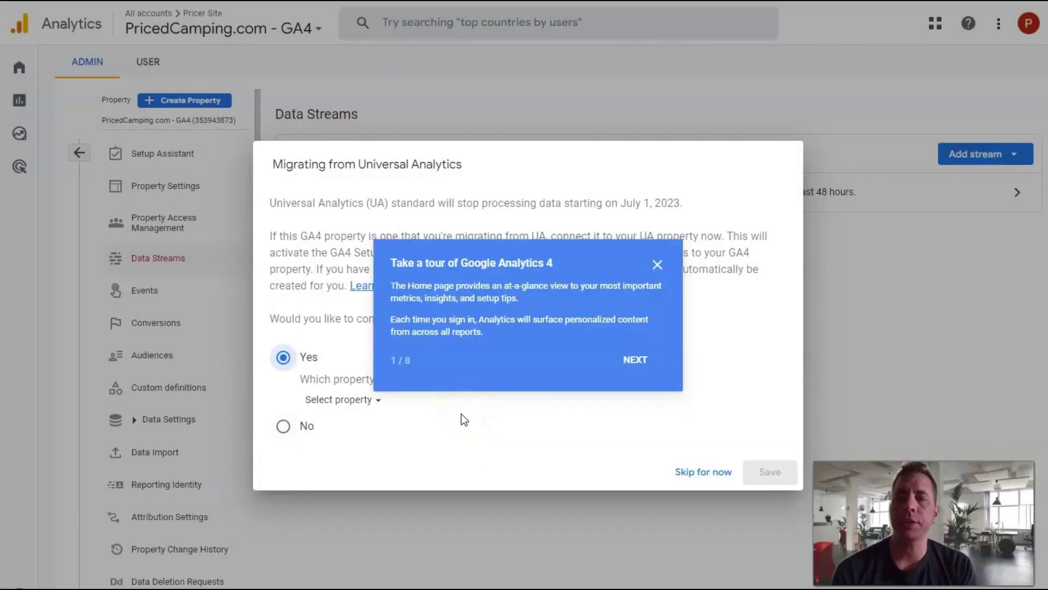
left_click(658, 264)
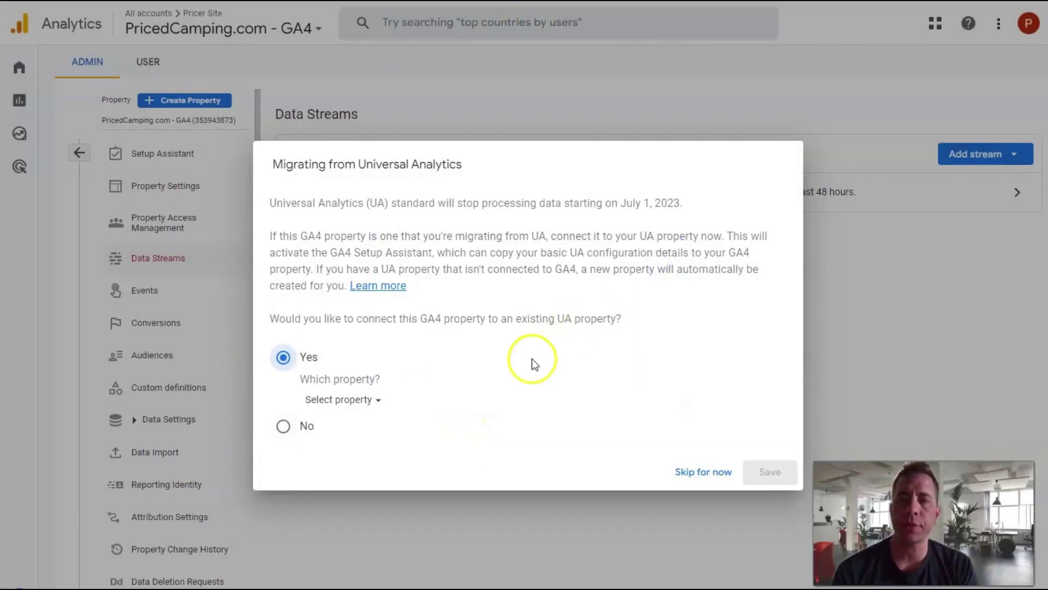
left_click(705, 473)
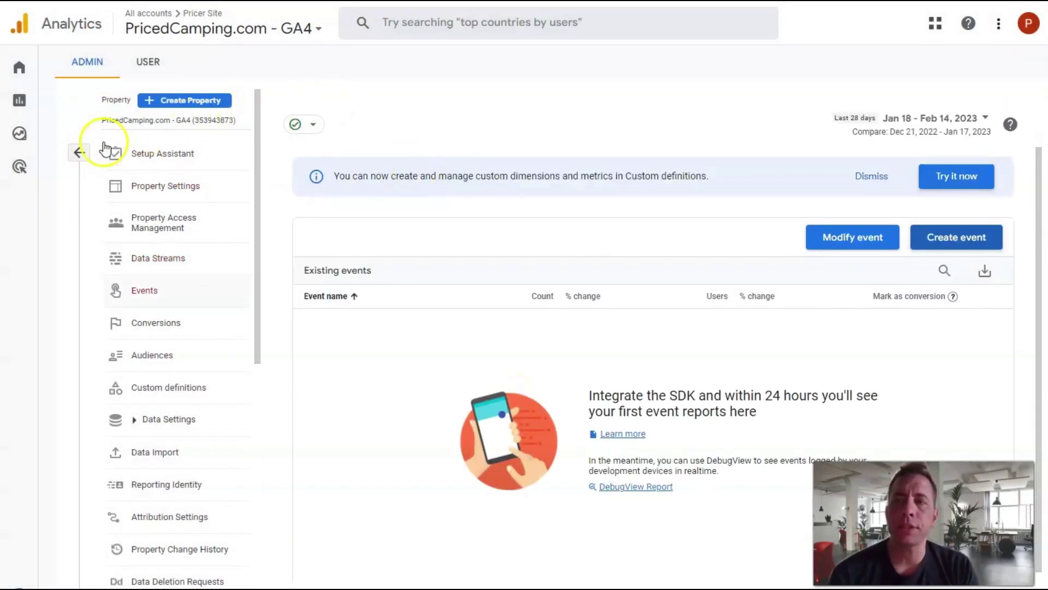
- Leave the GA4 property settings and look up the All Web Site Data view under the Universal Analytics property PricedCamping.com
left_click(80, 153)
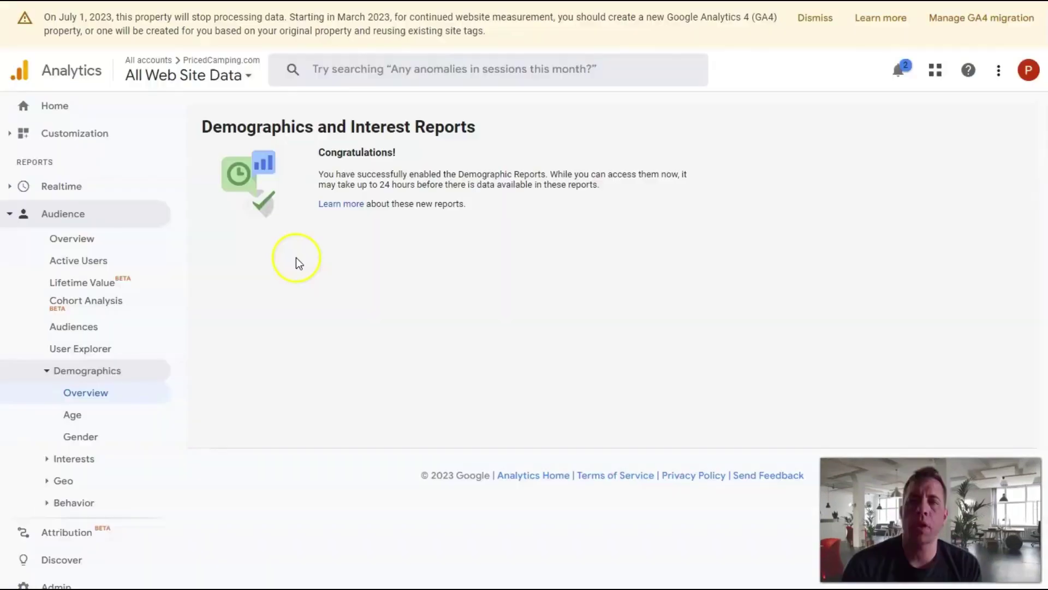
left_click(210, 79)
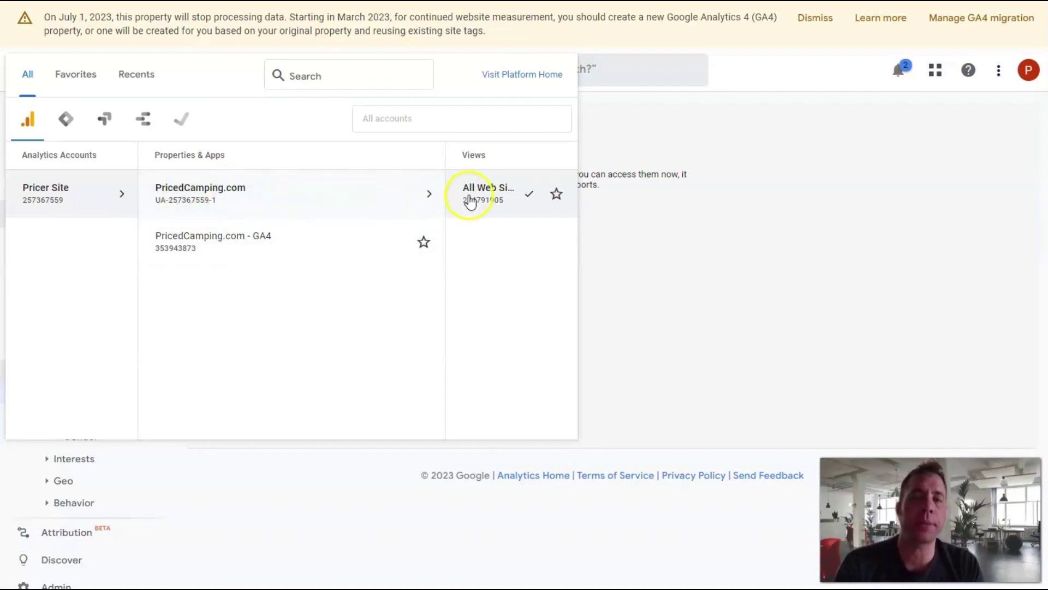
left_click(415, 198)
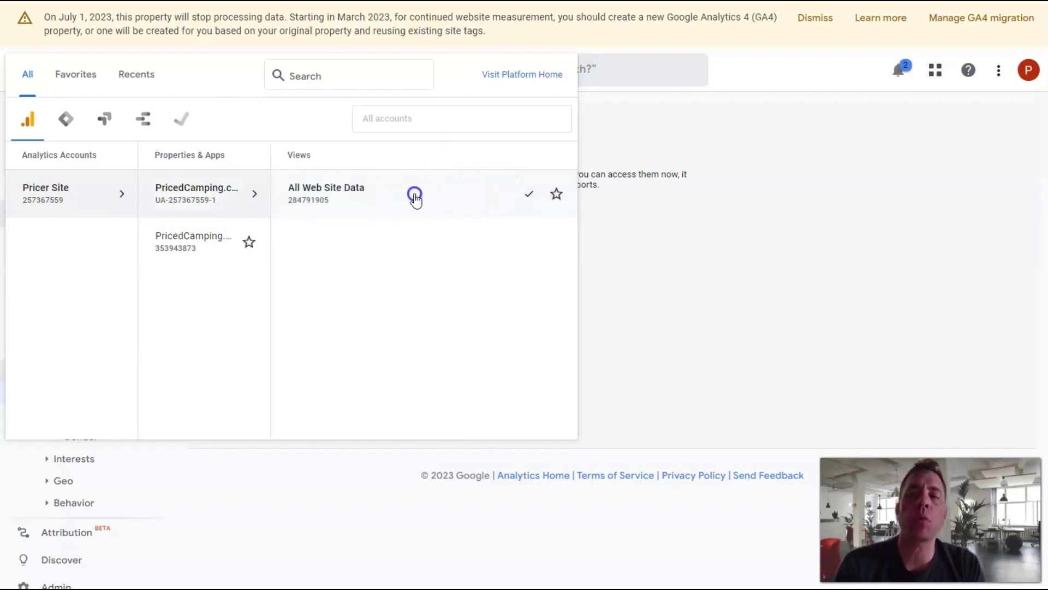
left_click(658, 281)
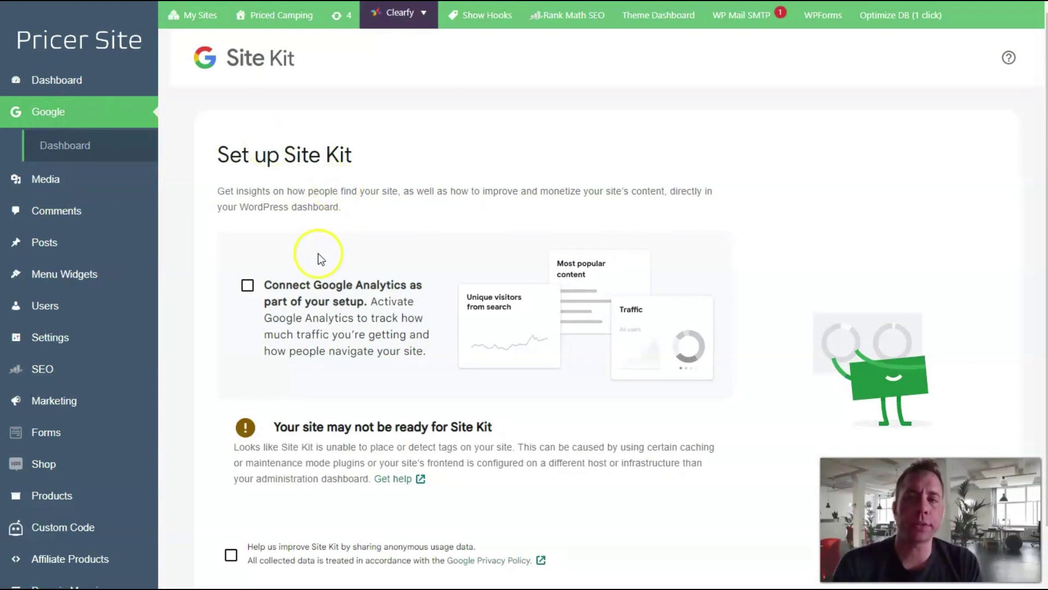
- Include Google Analytics in the Site Kit setup on the Pricer Site dashboard and start signing in with Google
left_click(248, 286)
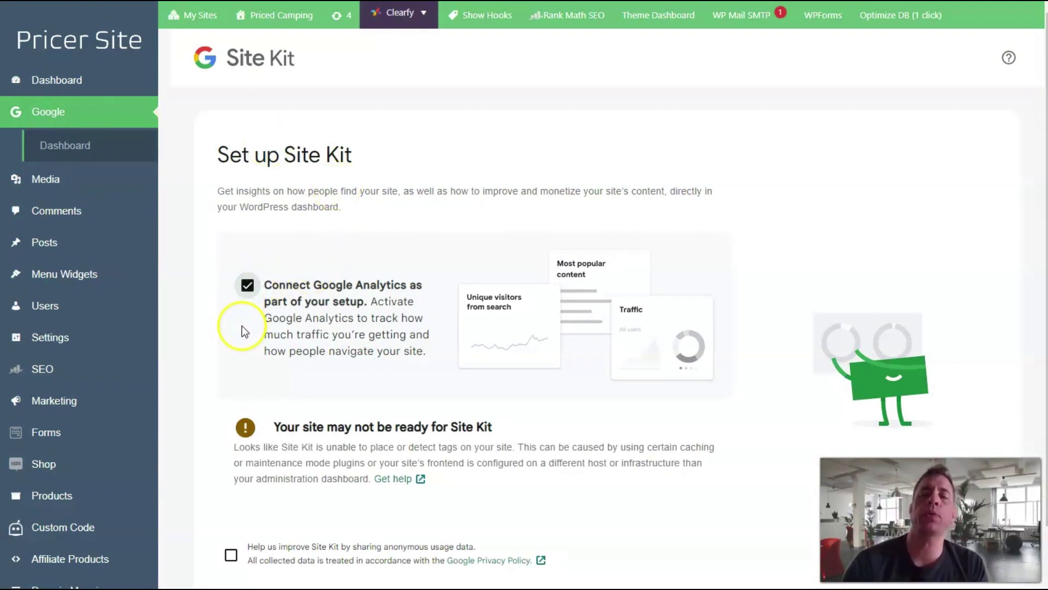
scroll(242, 325, "down", 2)
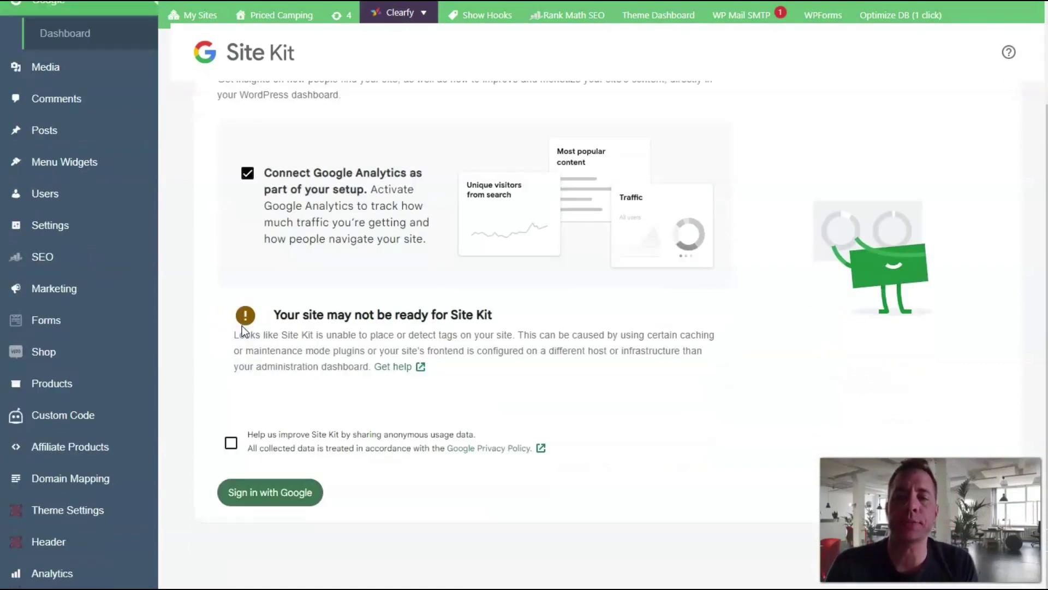
left_click(273, 493)
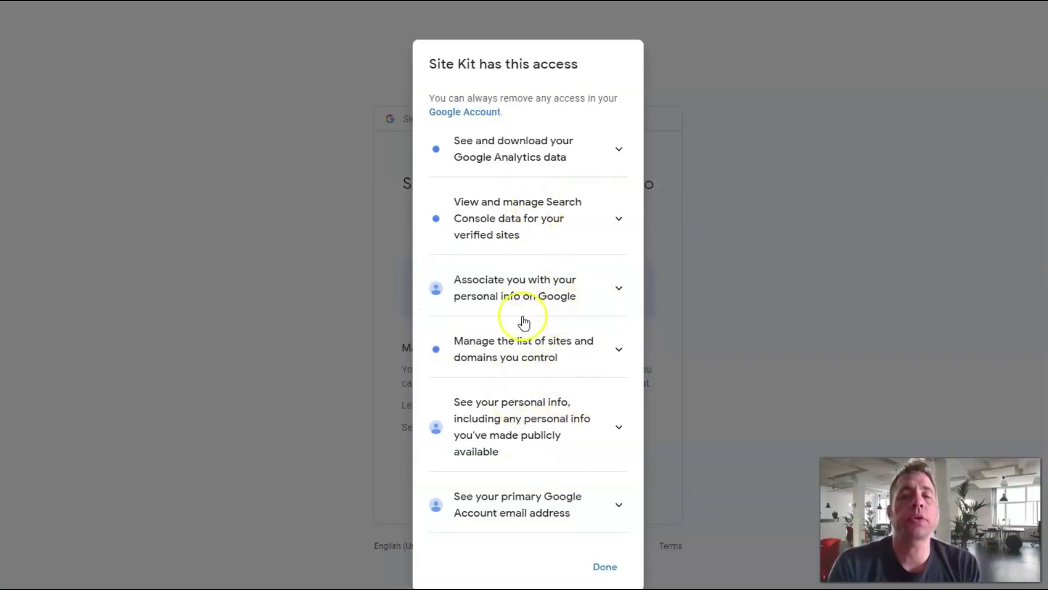
- Grant Site Kit the additional Google account access and allow Priced Camping to show metrics in the dashboard
left_click(694, 344)
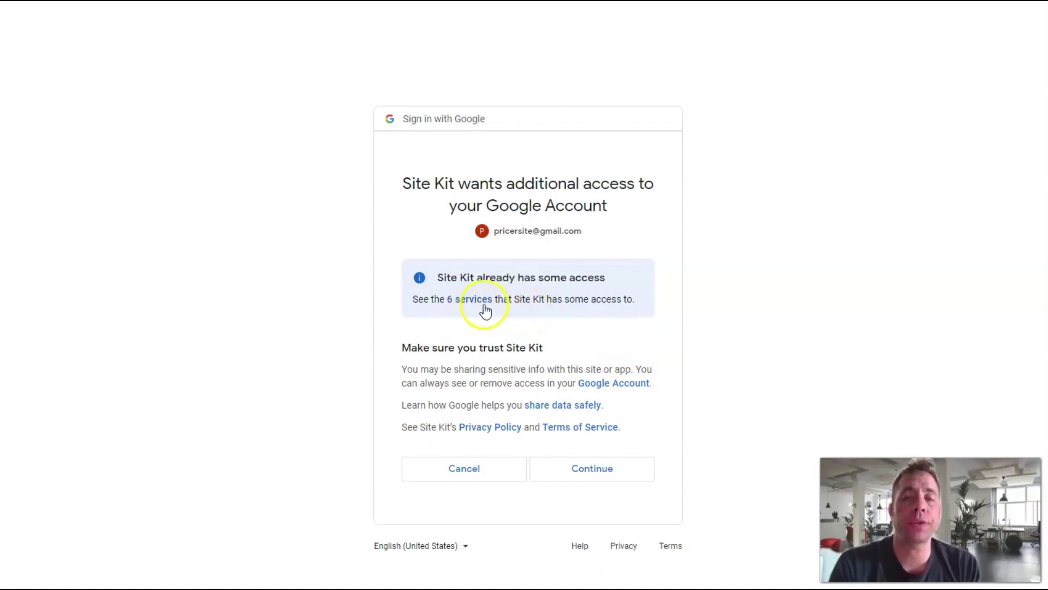
left_click(590, 473)
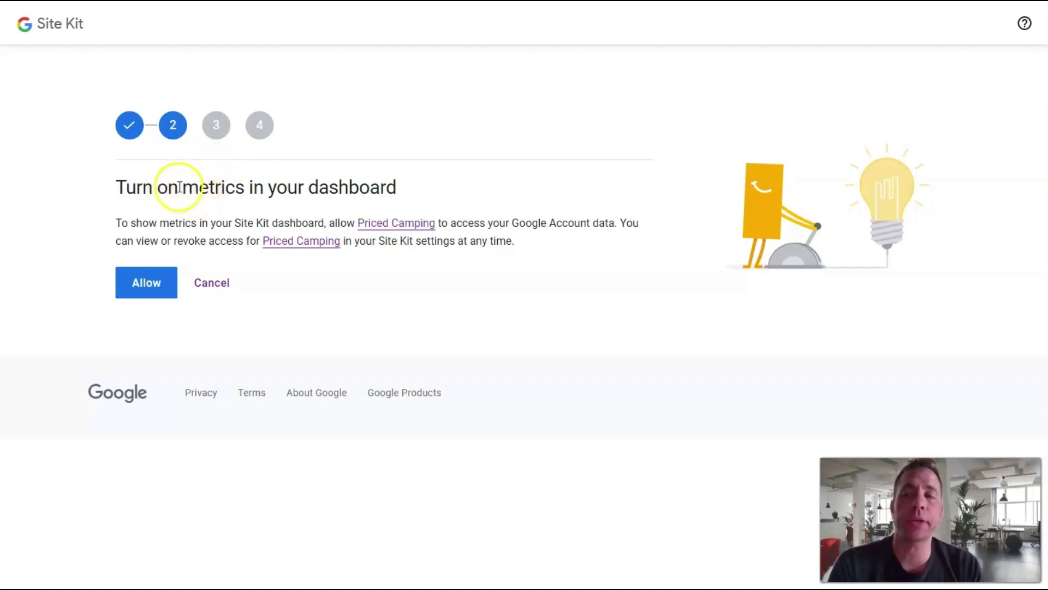
left_click(149, 287)
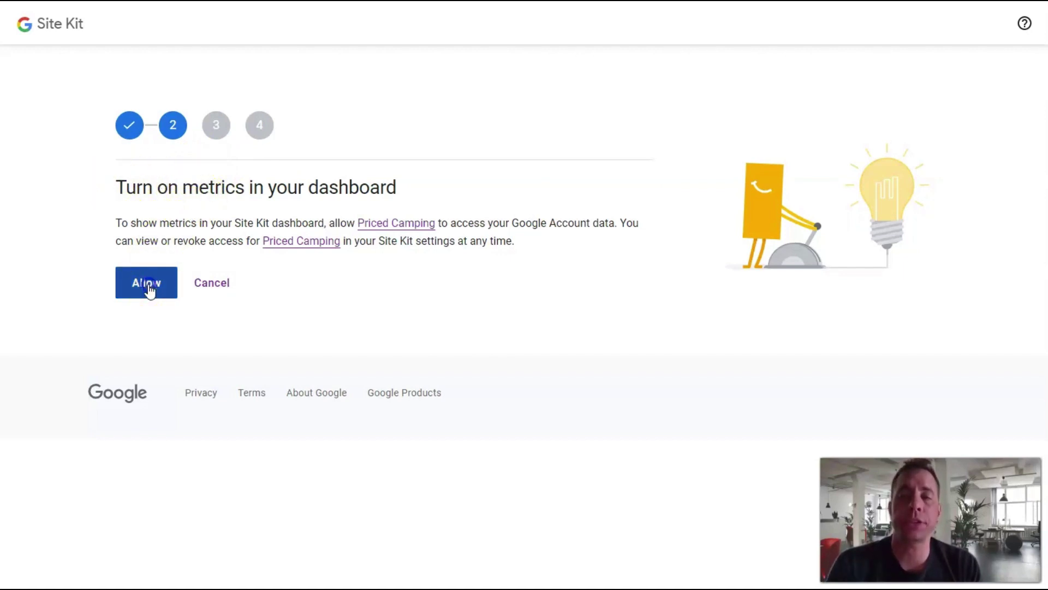
left_click(149, 284)
- In Google Search Console, add pricedcamping.com as a Domain property, open it, and dismiss its welcome introduction
left_click(370, 251)
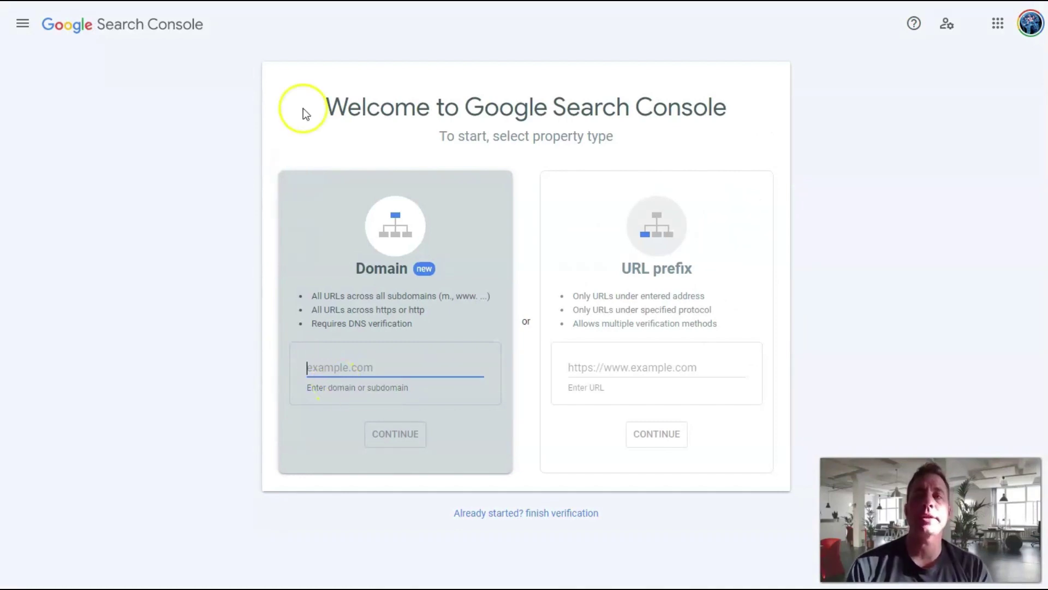
type("https://www.pricedcamping.com/")
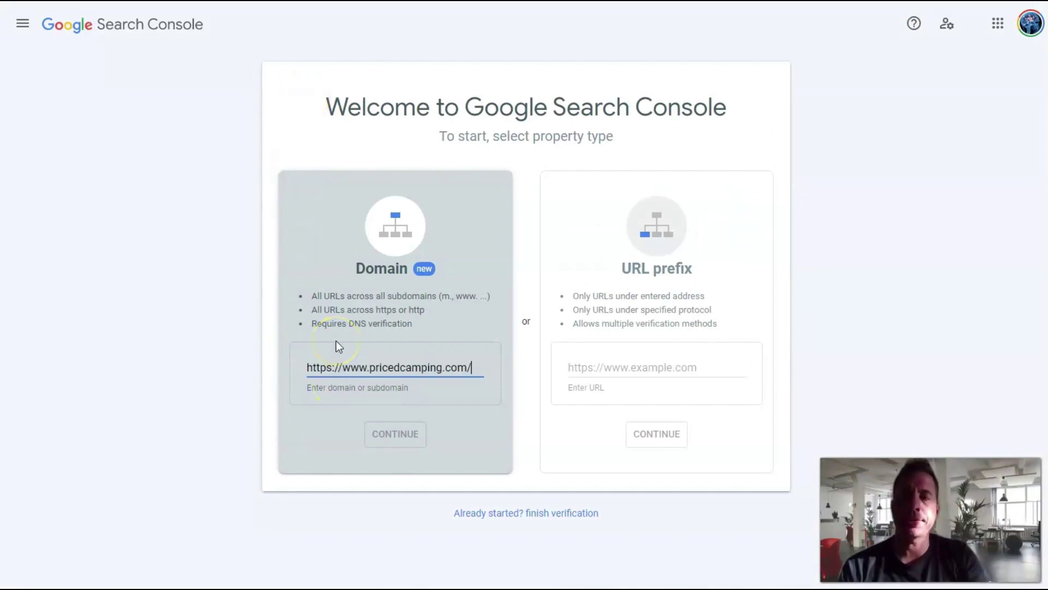
left_click_drag(367, 365, 294, 376)
left_click(371, 371)
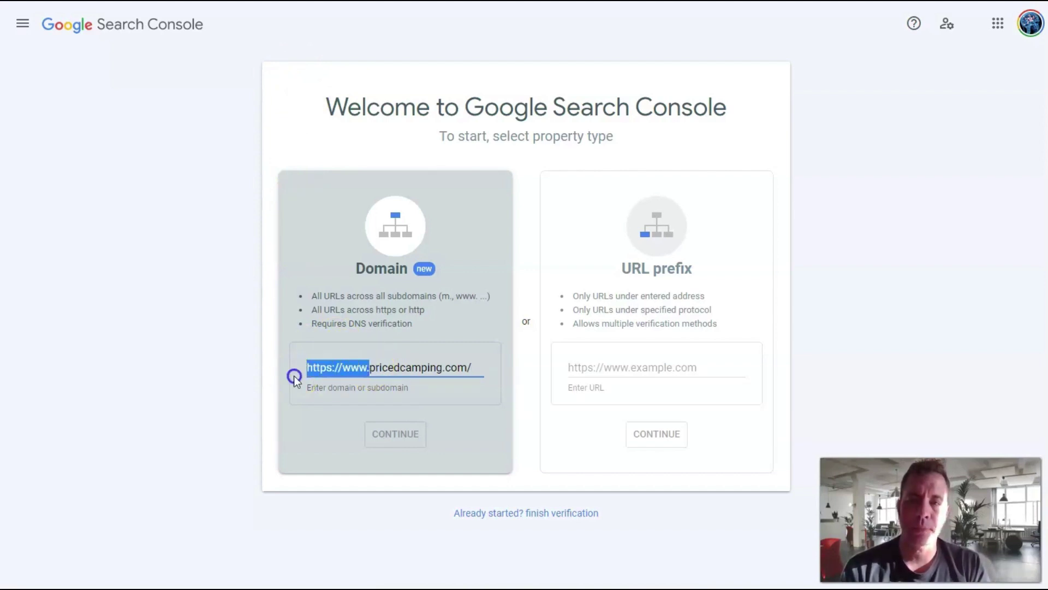
key("BackSpace")
left_click(347, 369)
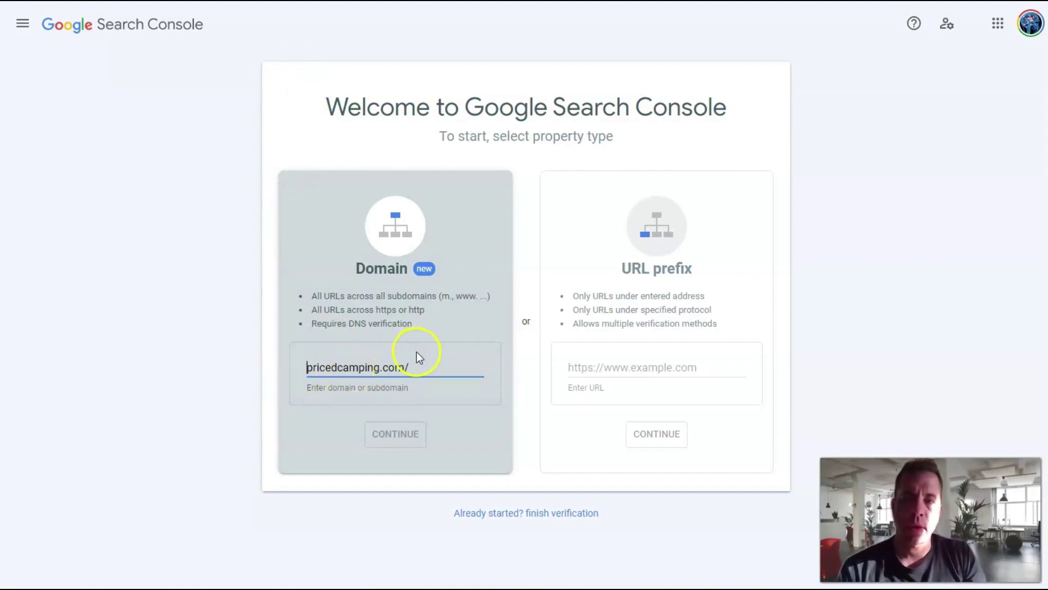
left_click(416, 365)
key("BackSpace")
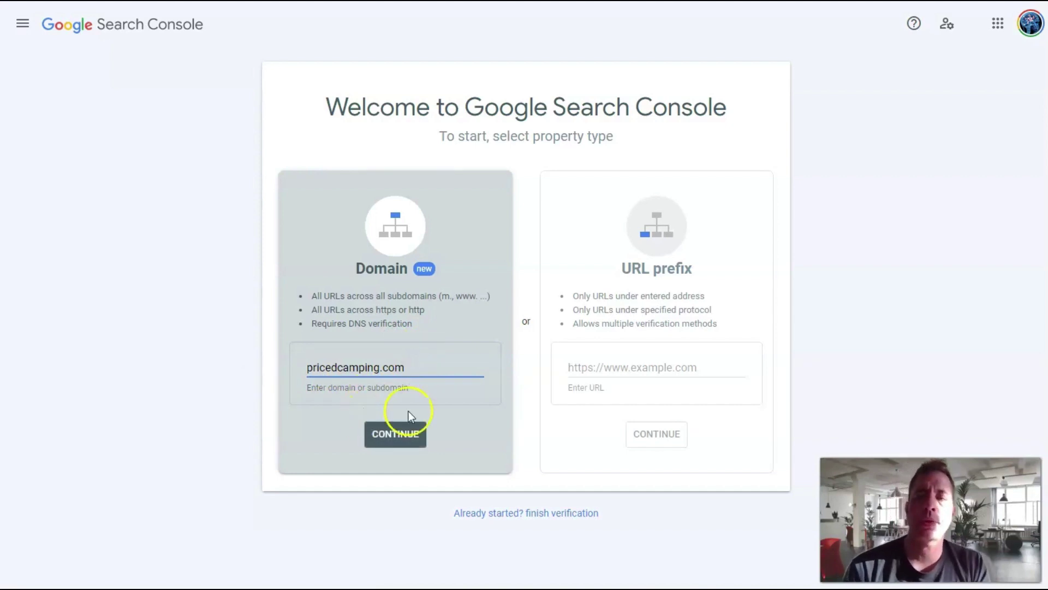
left_click(395, 434)
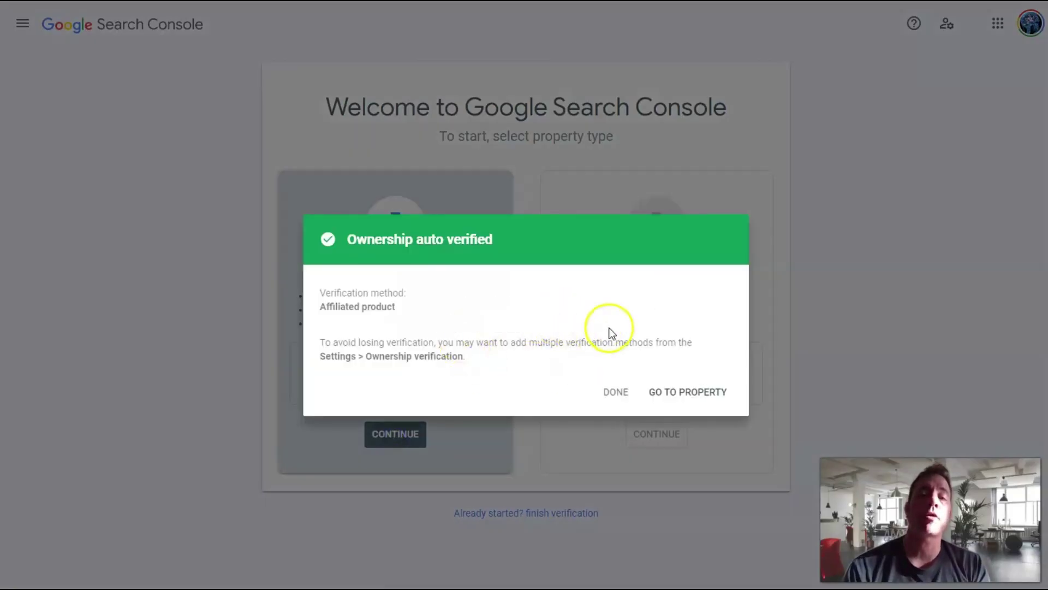
left_click(682, 393)
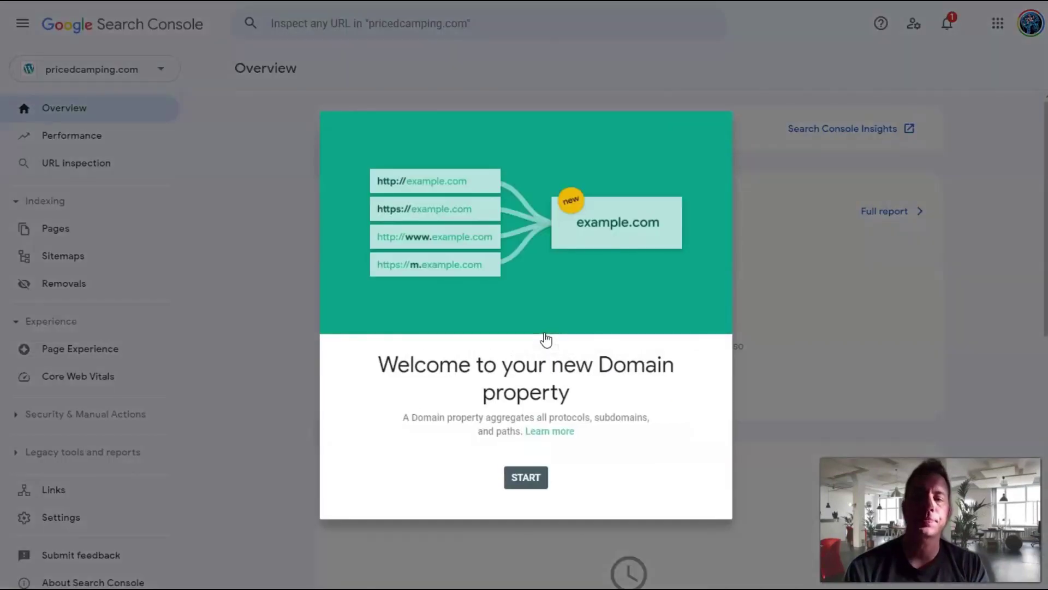
left_click(527, 479)
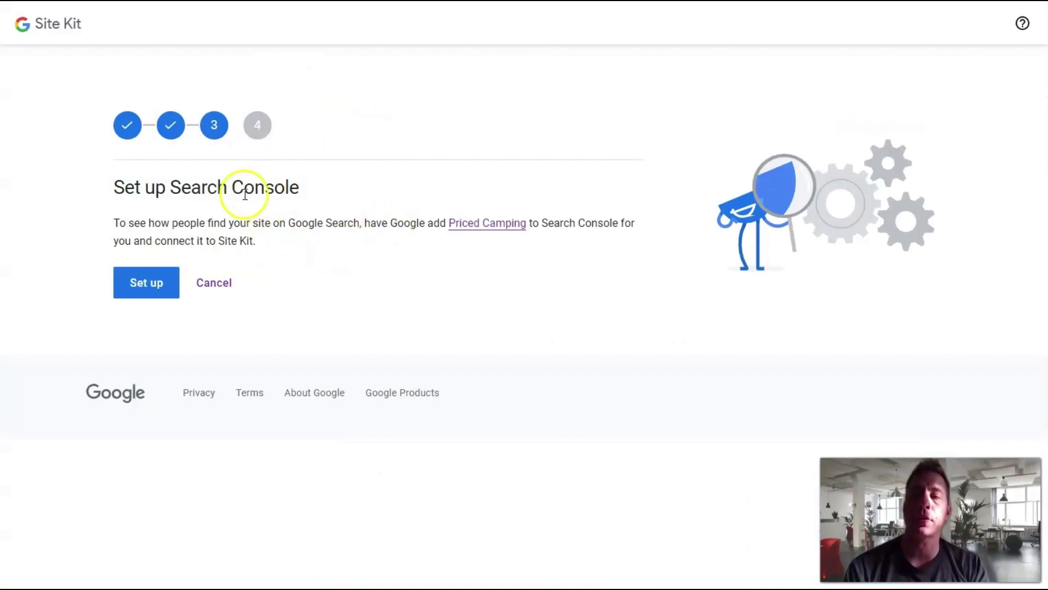
- Set up Search Console through Site Kit and choose Pricer Site as the account for the Analytics connection
left_click(159, 286)
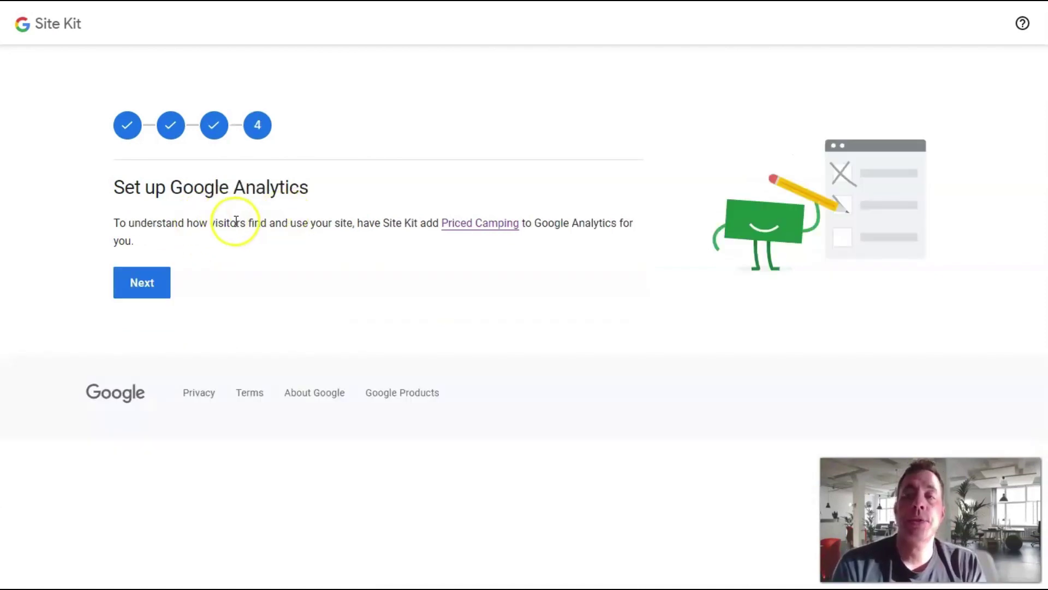
left_click(149, 289)
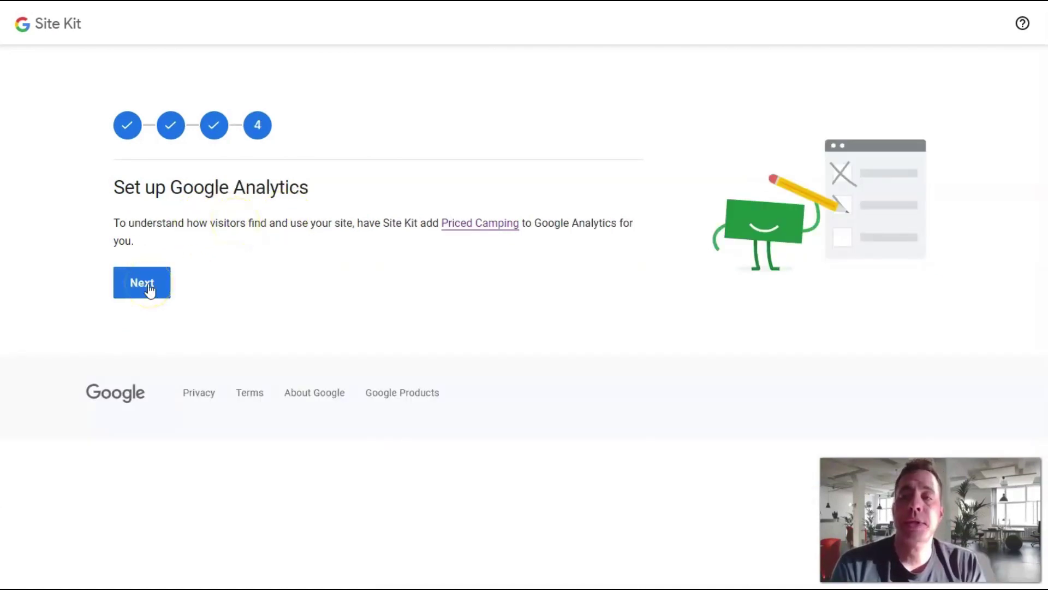
left_click(290, 228)
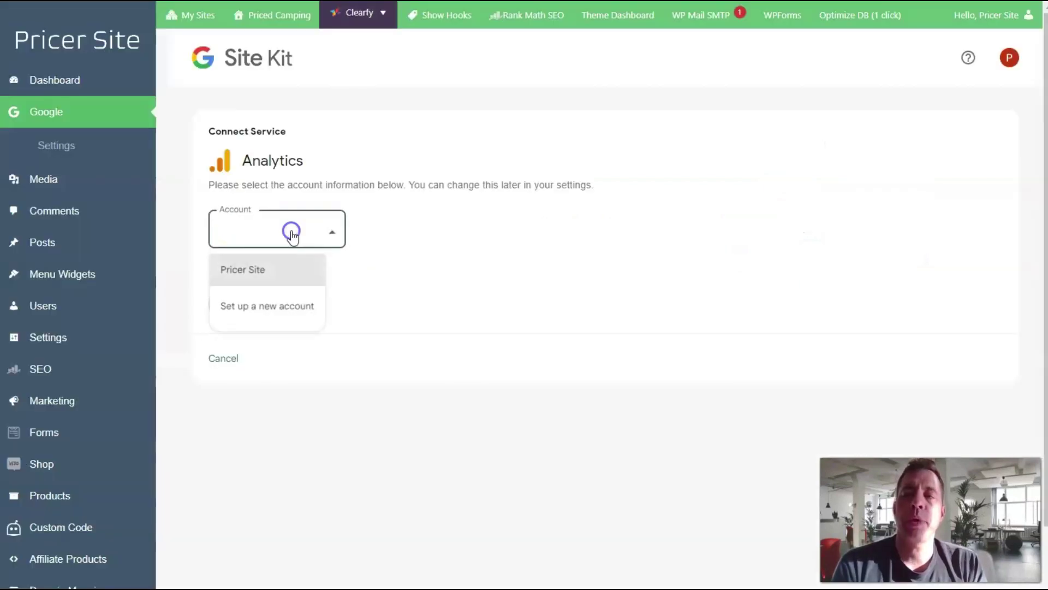
left_click(258, 277)
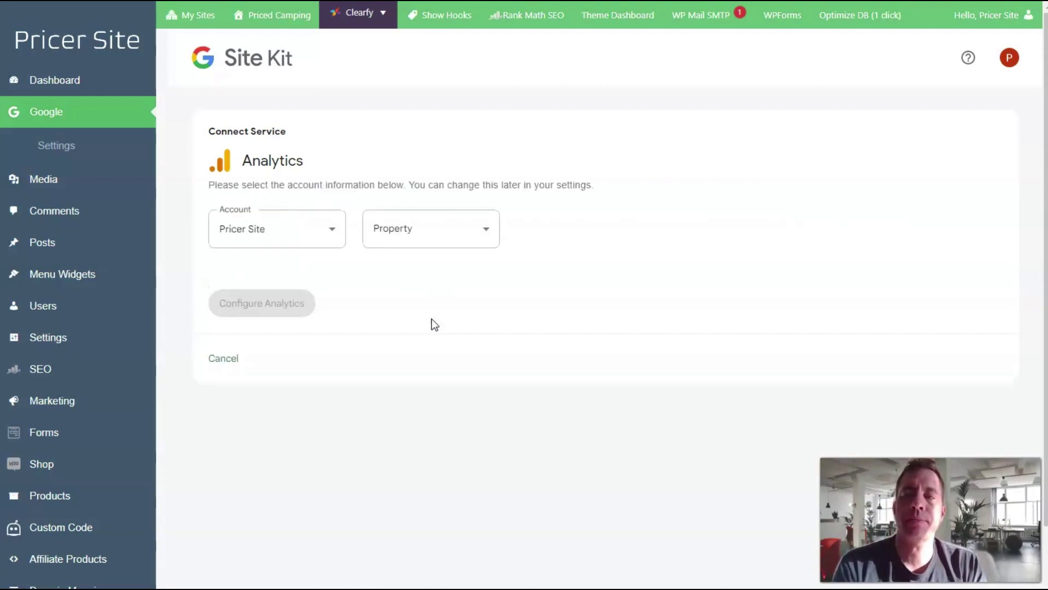
- Select the PricedCamping.com Universal Analytics property for Site Kit and pair it with the PricedCamping.com - GA4 property
left_click(421, 241)
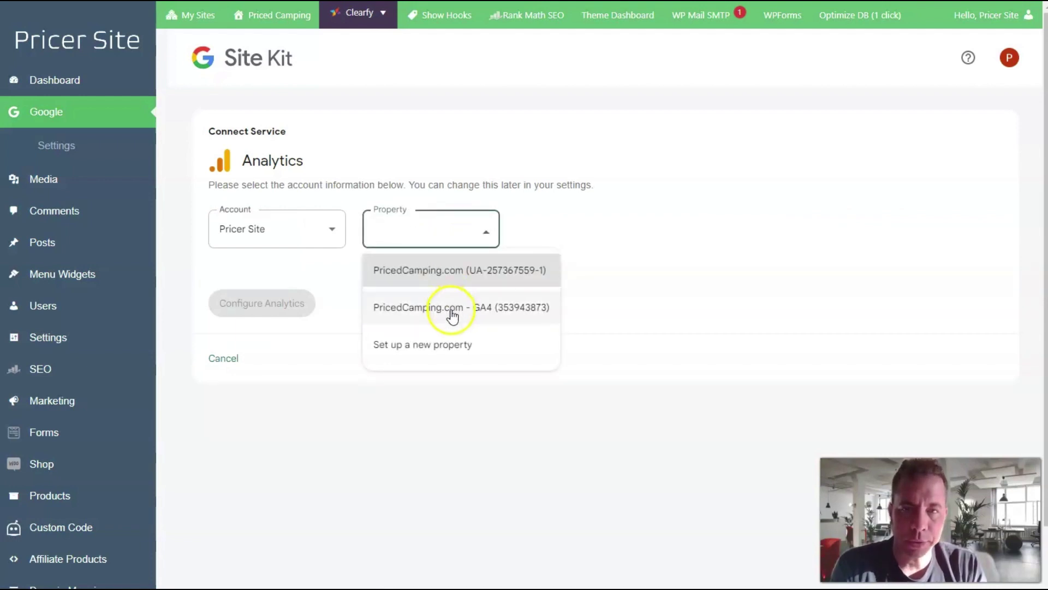
left_click(459, 277)
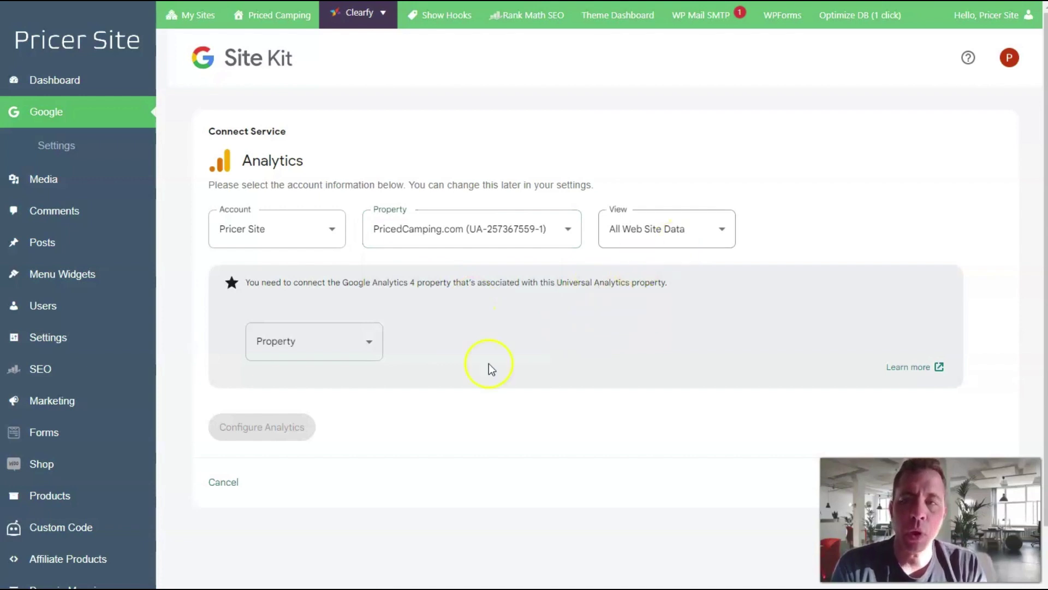
left_click(358, 352)
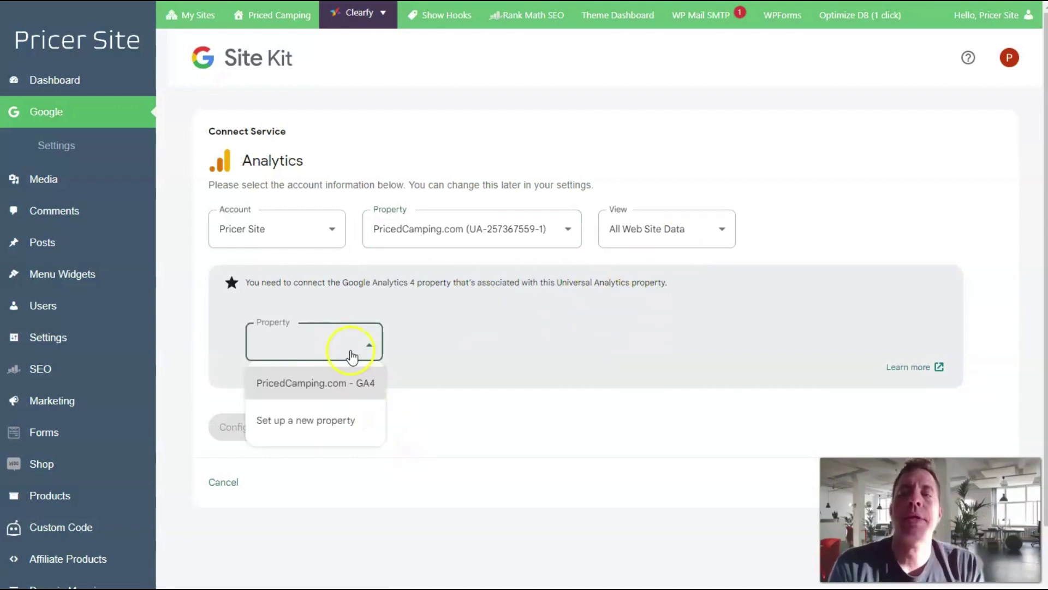
left_click(340, 386)
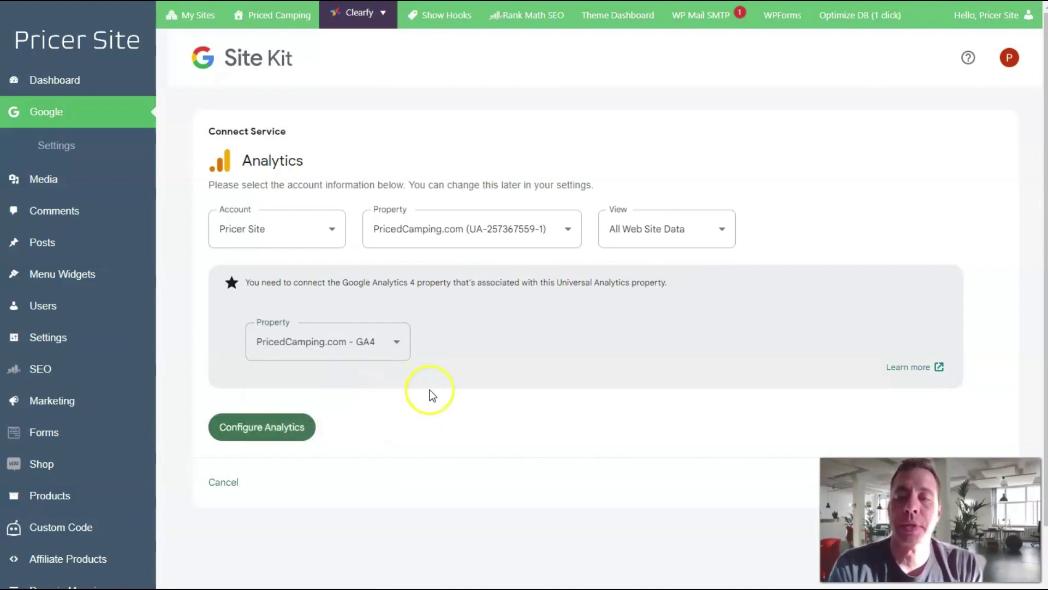
- Configure Analytics, grant Site Kit access to edit Google Analytics management entities, and dismiss the setup completion notice
left_click(271, 433)
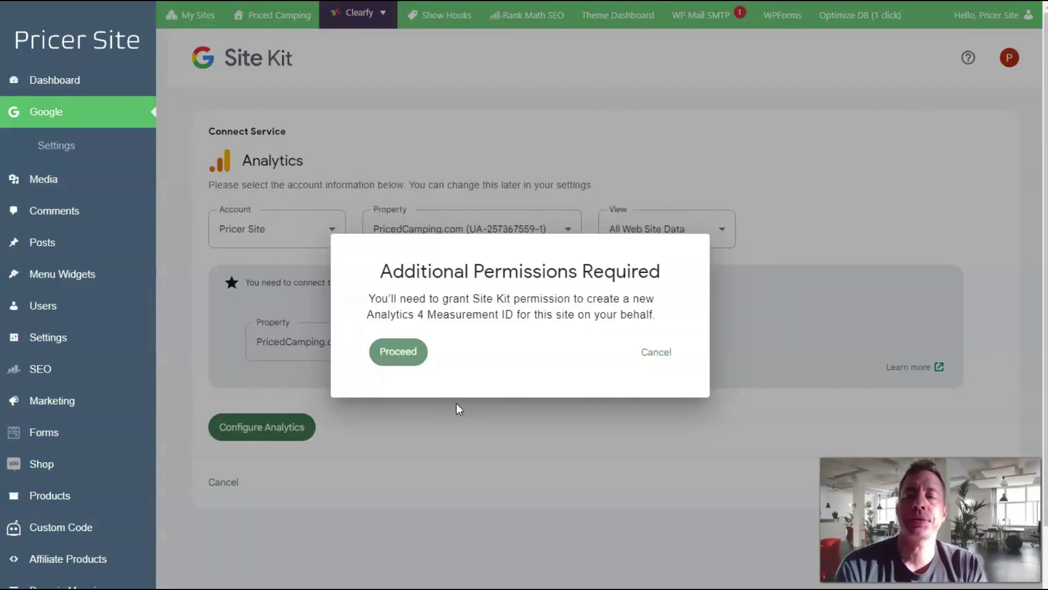
left_click(397, 352)
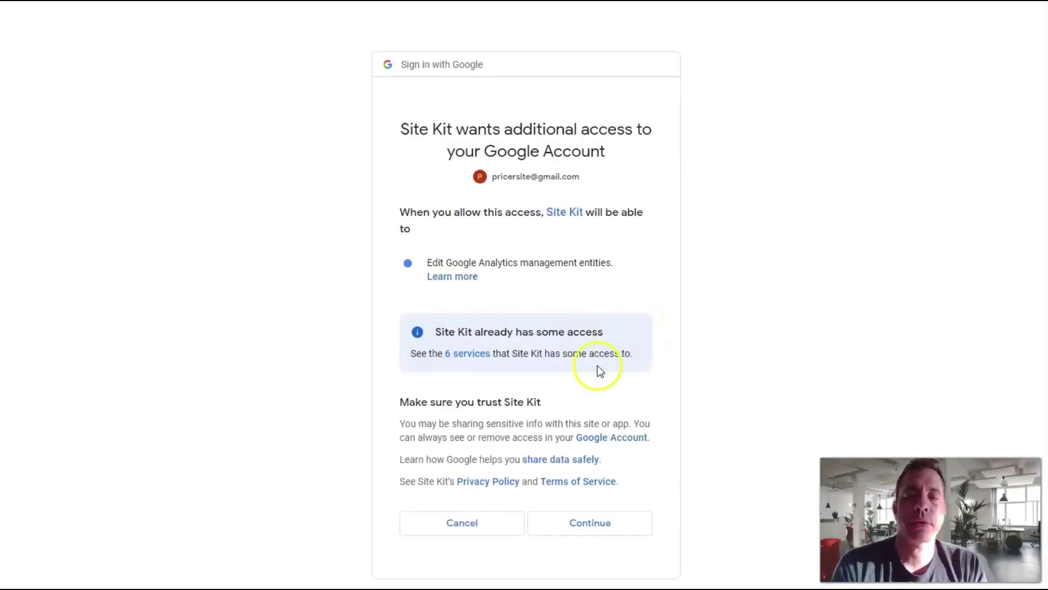
left_click(591, 521)
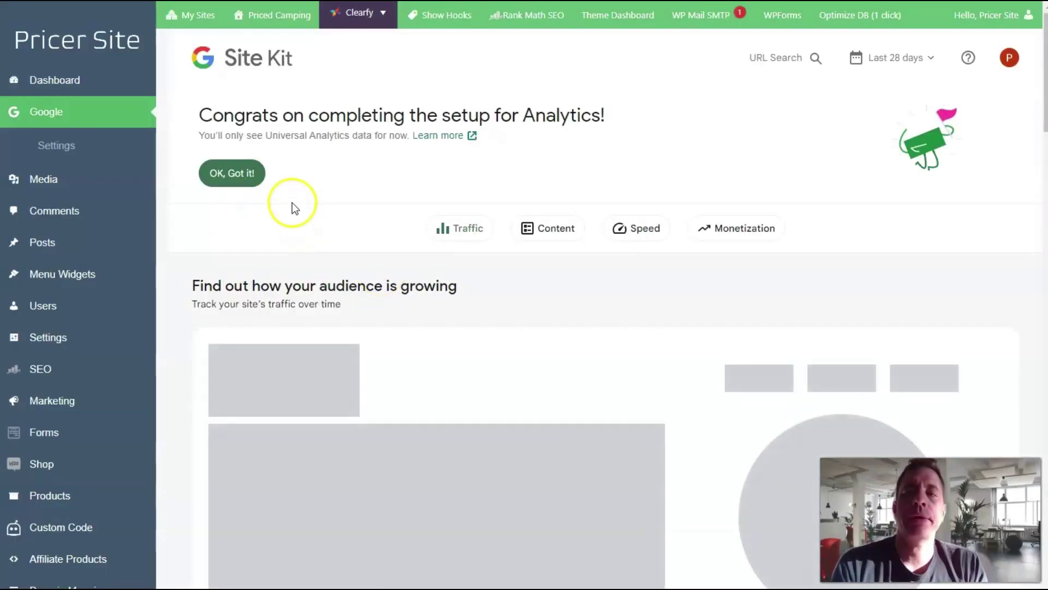
left_click(245, 180)
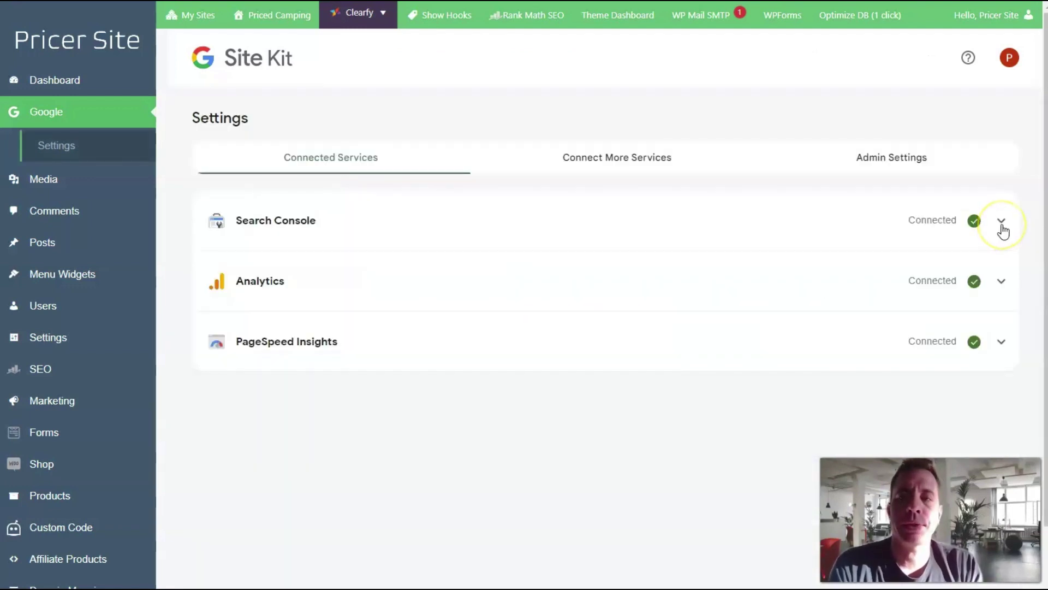
- Examine the Search Console and Analytics connection details among Site Kit's connected services
left_click(1002, 224)
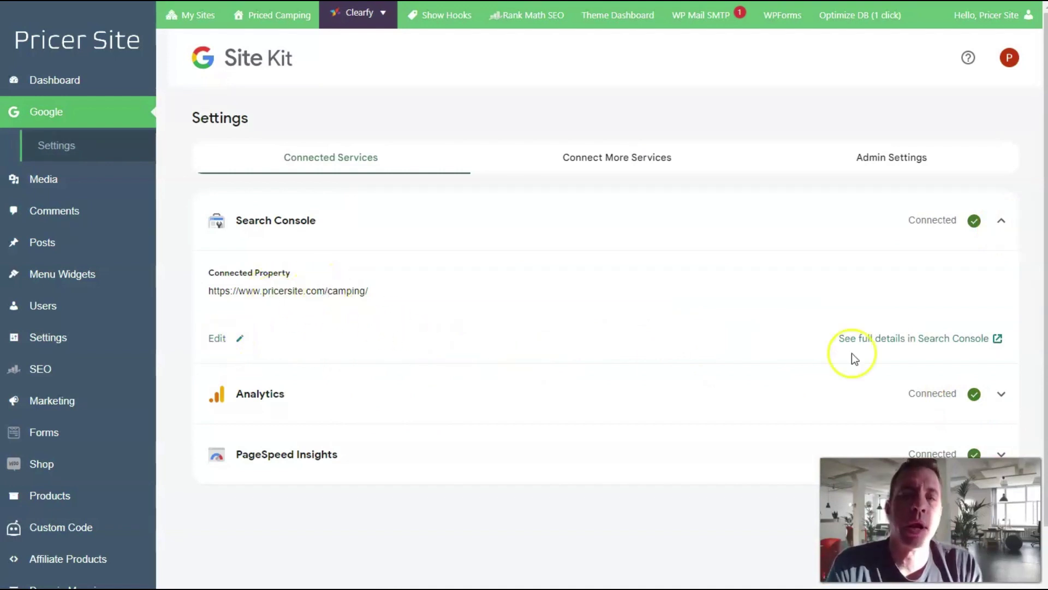
left_click(1000, 394)
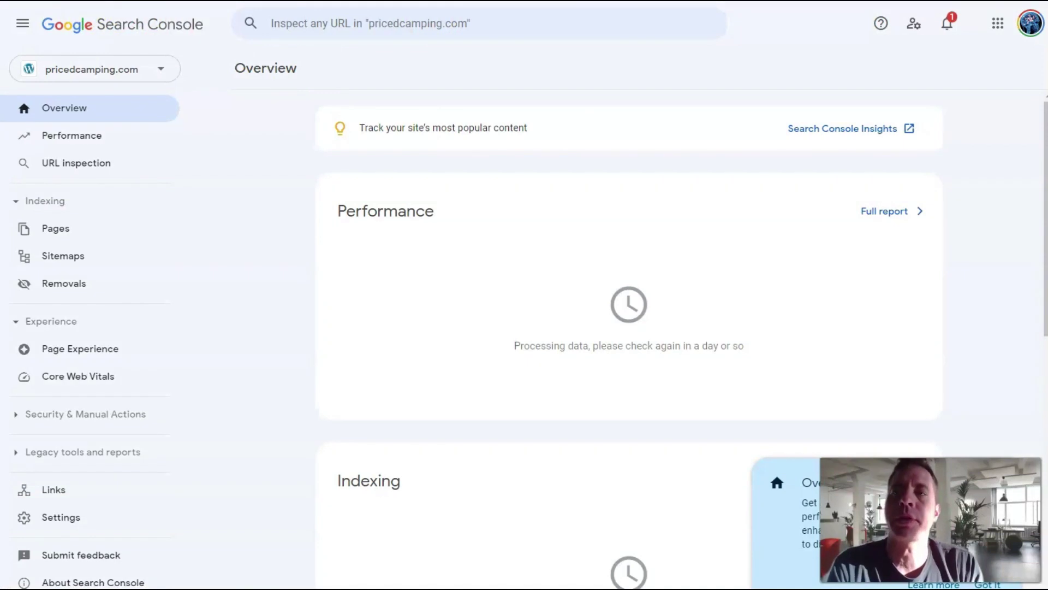
- Switch to Google Search Console and open the Sitemaps page of the pricedcamping.com property
left_click(295, 106)
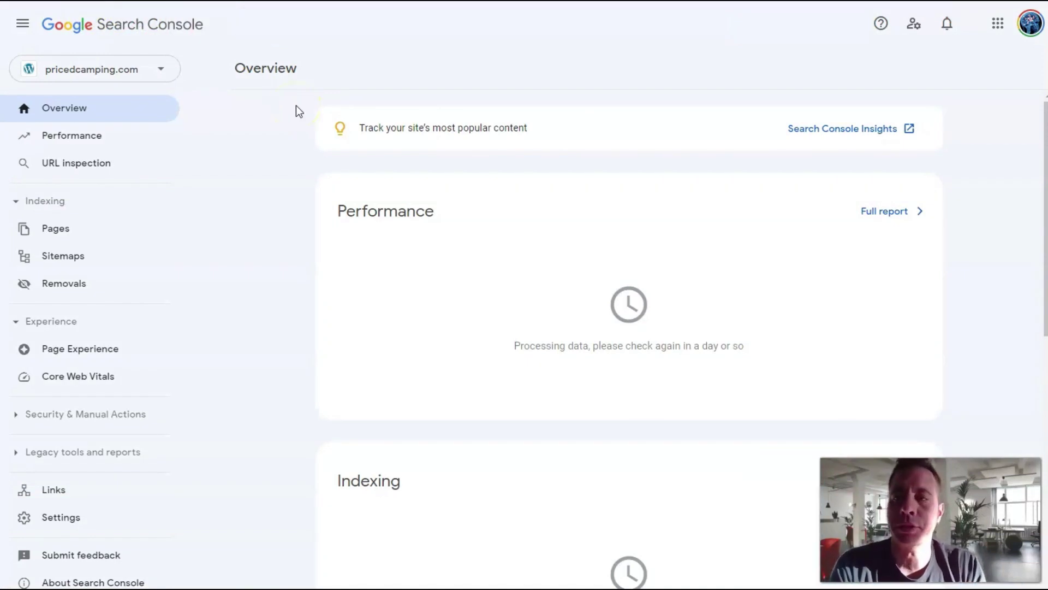
left_click(80, 258)
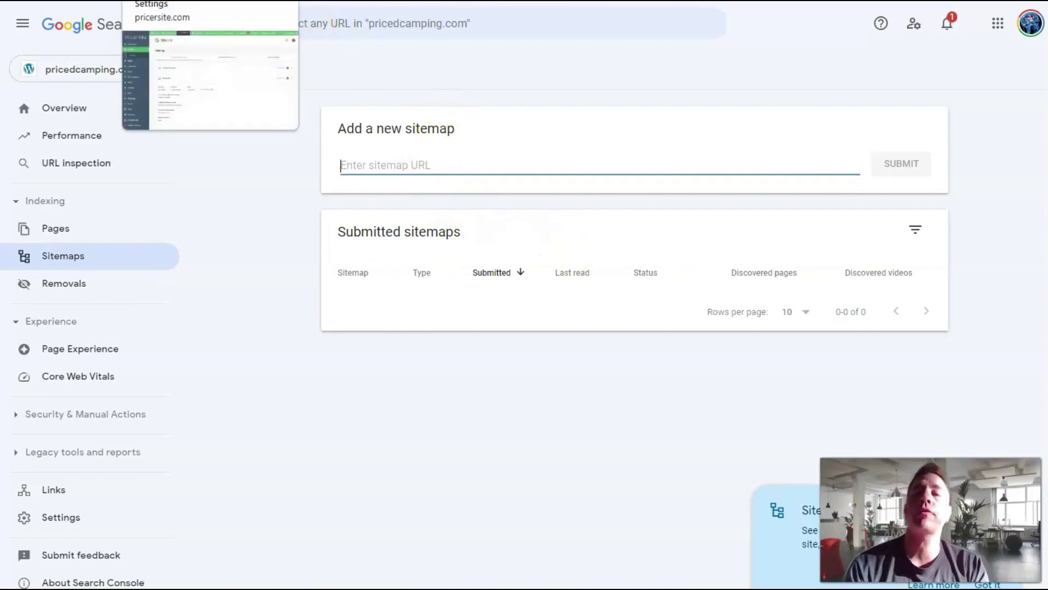
- Open the Rank Math SEO sitemap settings on the Pricer Site dashboard and copy sitemap_index.xml from the sitemap index address
left_click(158, 1)
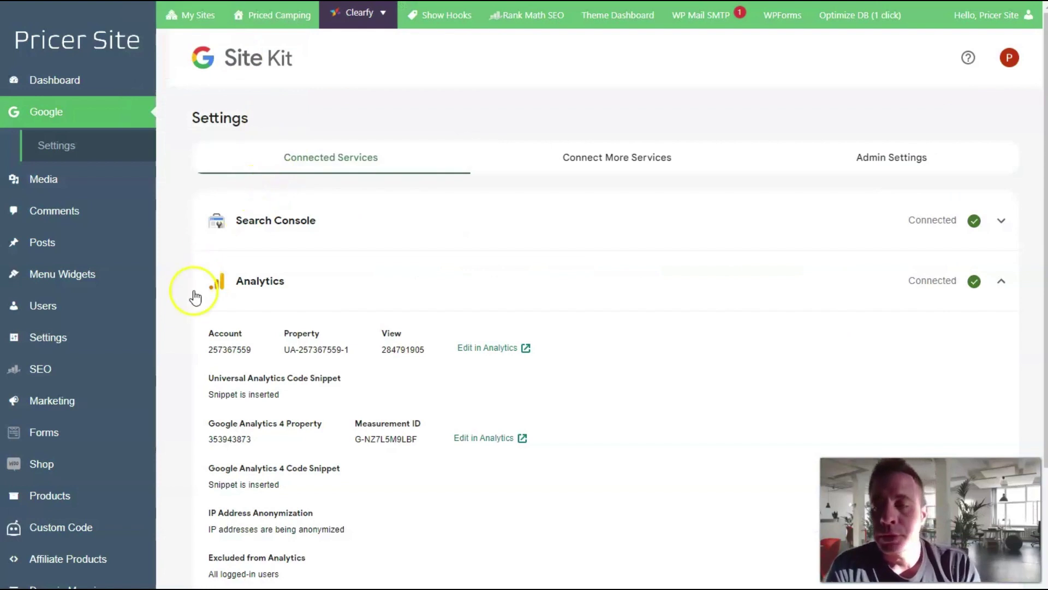
mouse_move(60, 369)
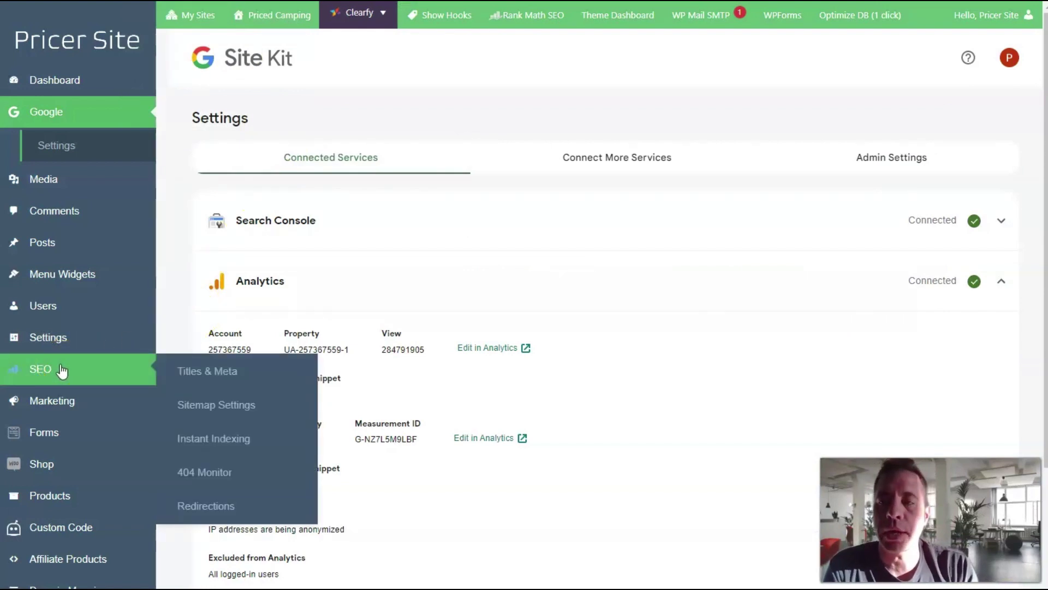
left_click(223, 414)
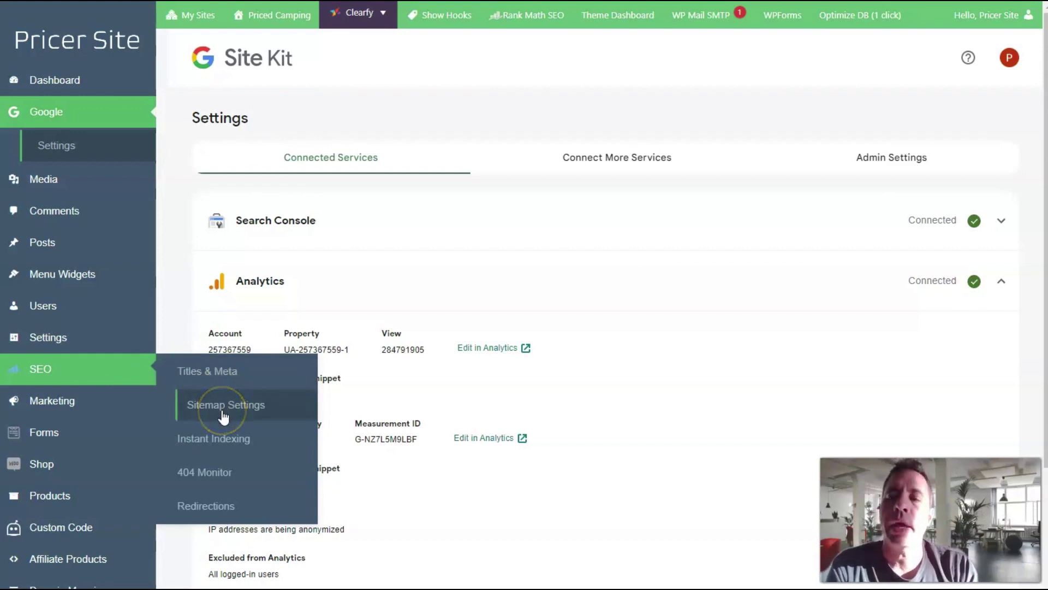
left_click(521, 364)
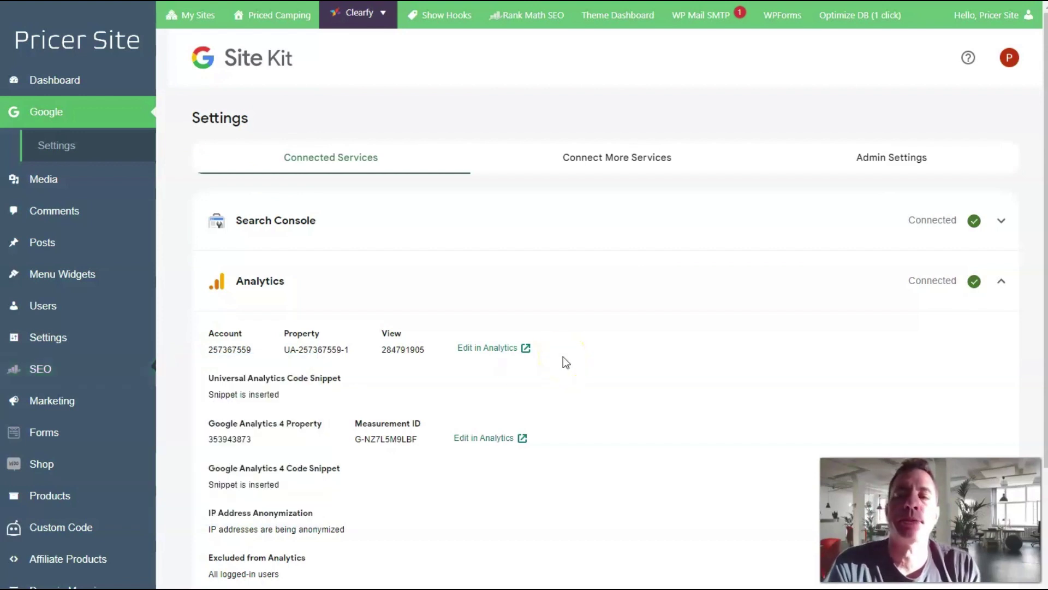
left_click(587, 304)
left_click(584, 305)
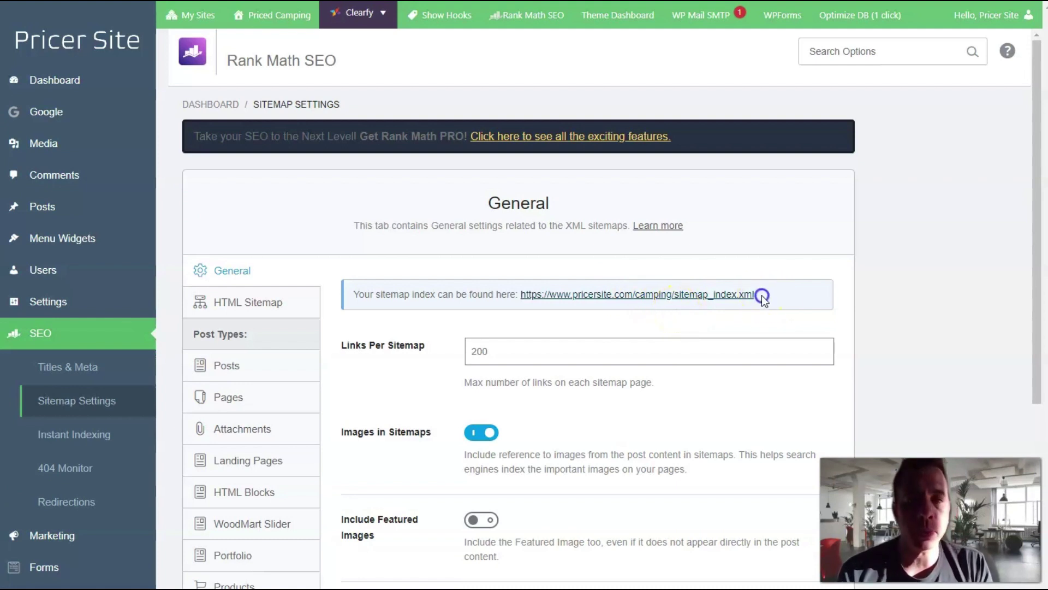
left_click_drag(761, 295, 674, 295)
key("ctrl+c")
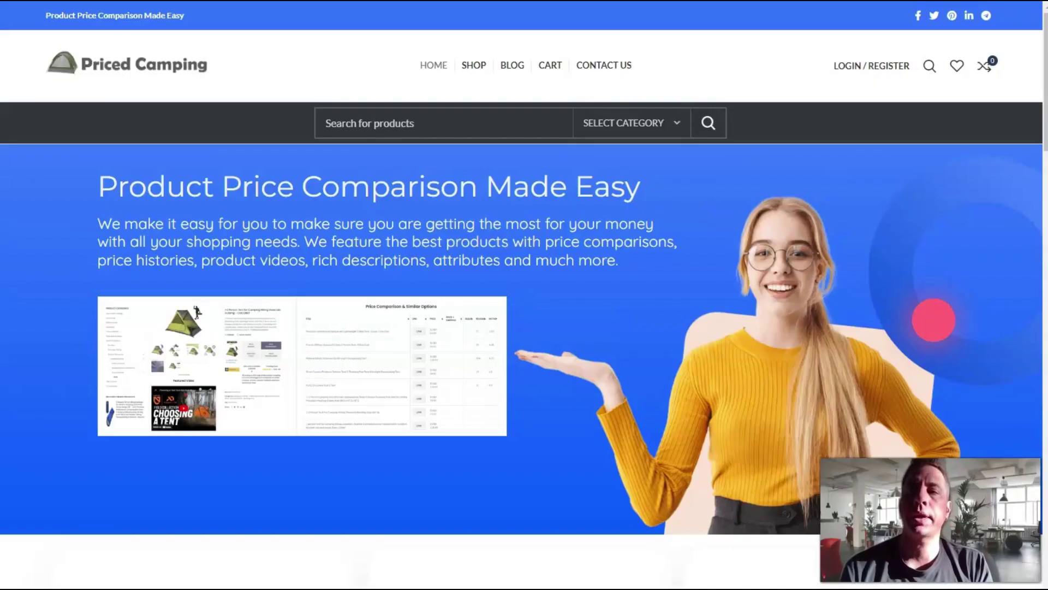
key("ctrl+l")
key("End")
key("ctrl+v")
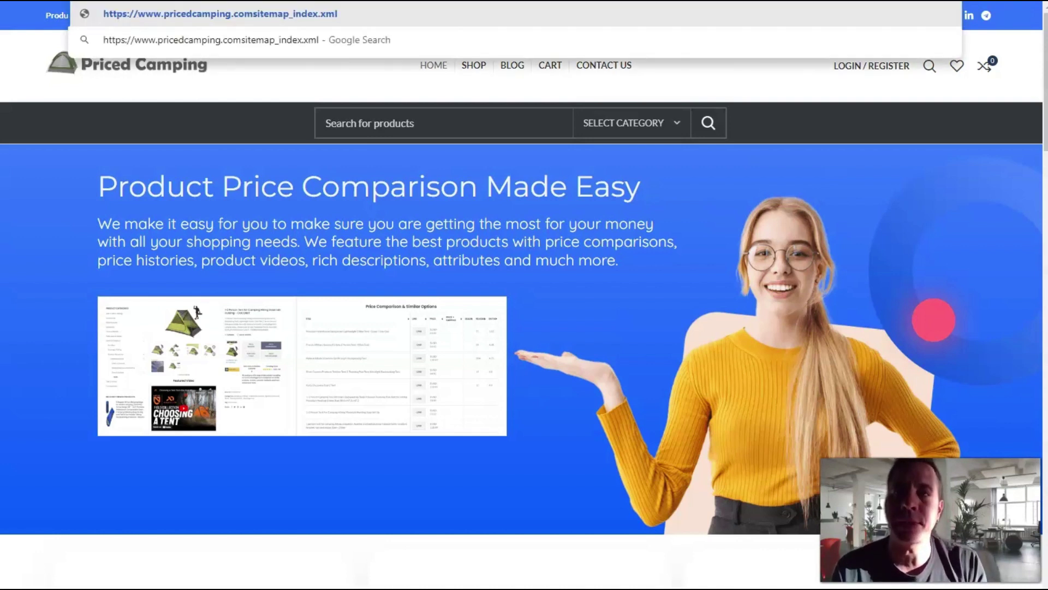
type("/")
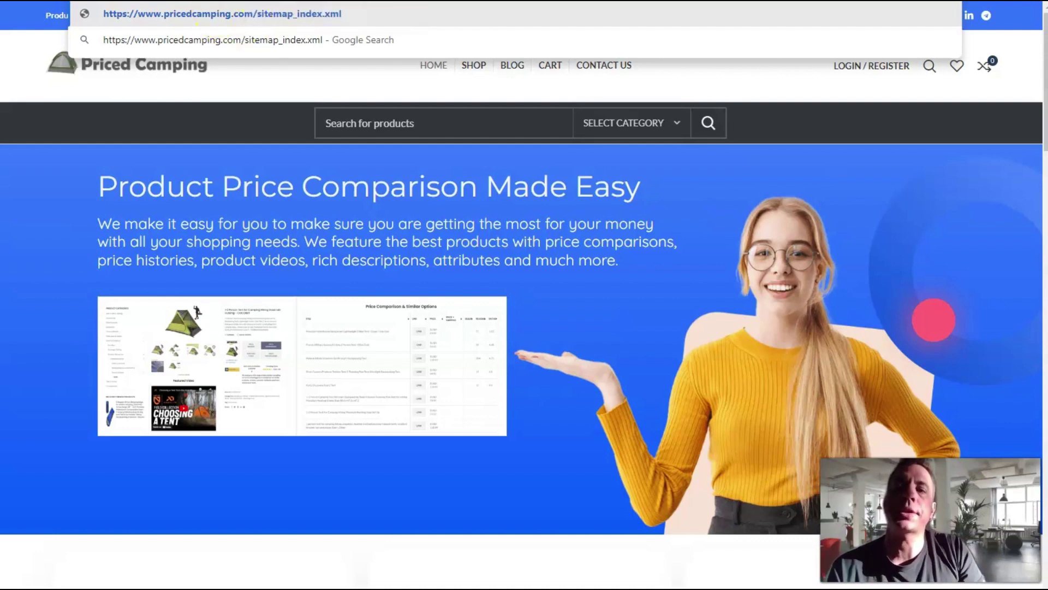
key("Return")
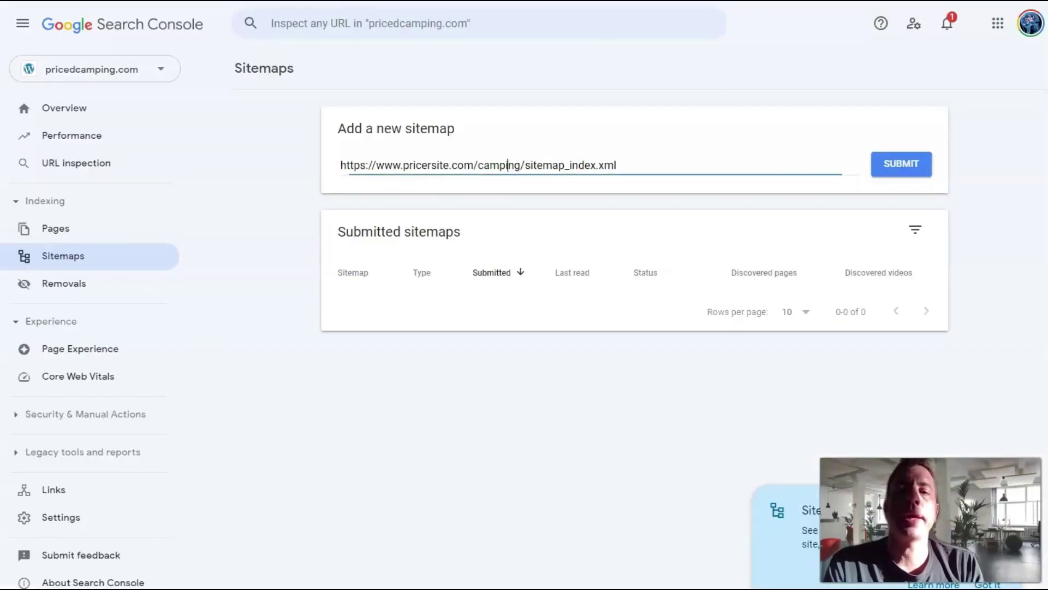
double_click(464, 164)
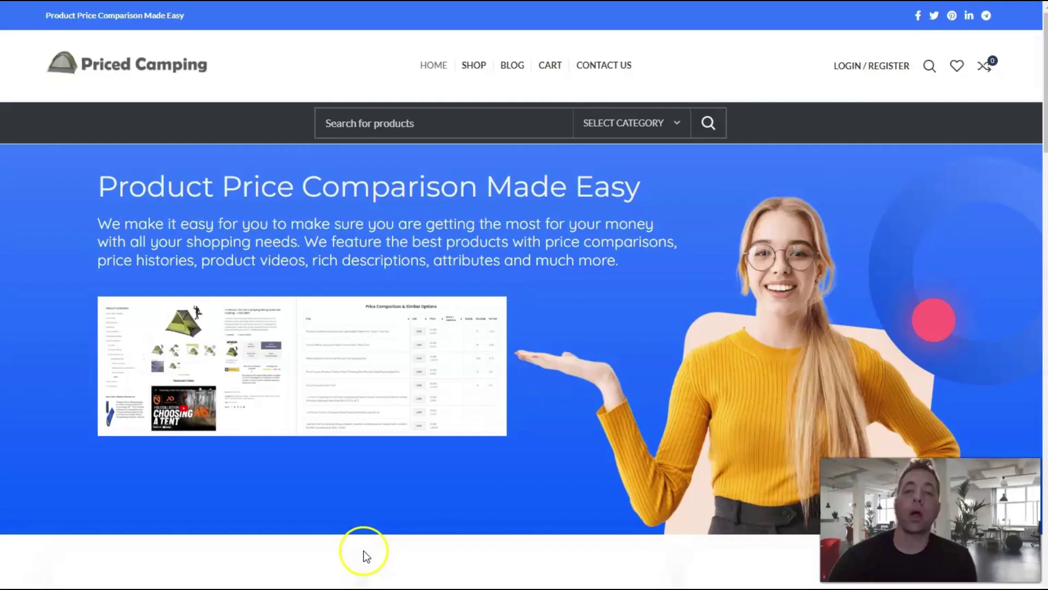
- Look through the Priced Camping home page's feature sections, latest articles and popular products
scroll(364, 552, "down", 5)
scroll(364, 554, "down", 4)
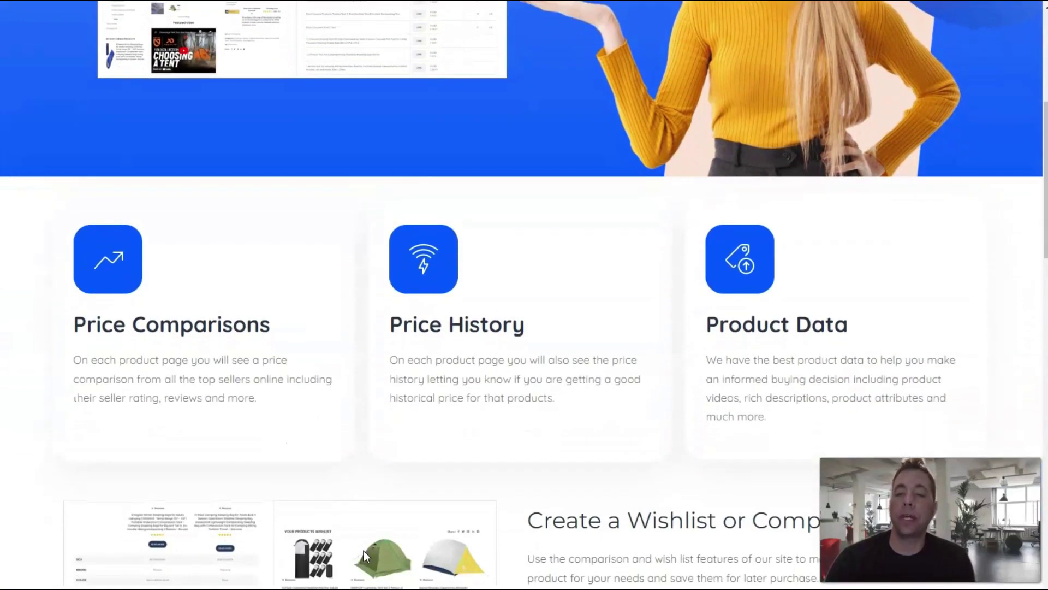
scroll(363, 550, "down", 8)
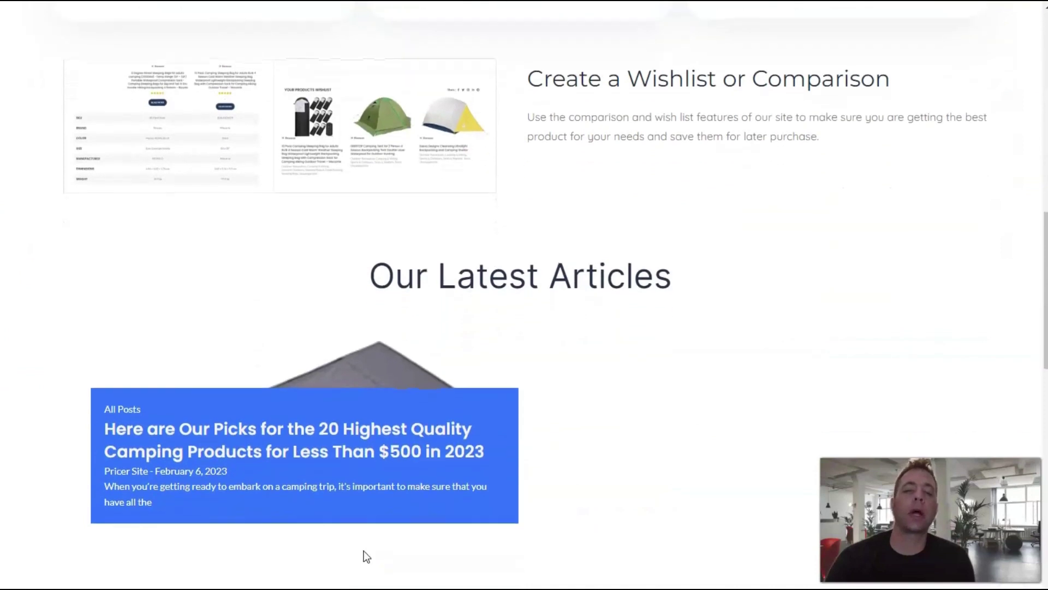
scroll(365, 555, "down", 4)
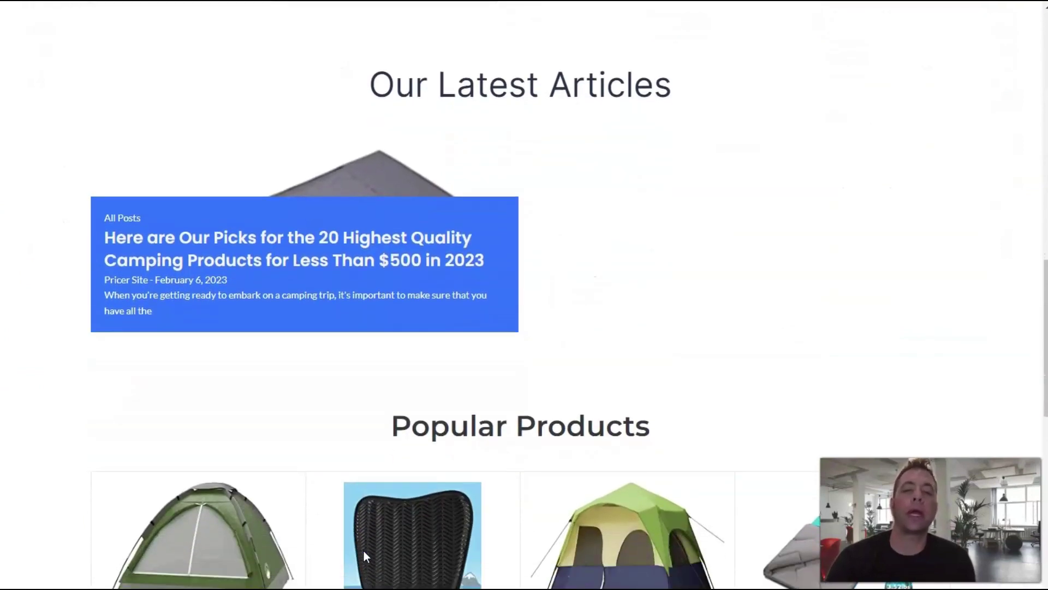
scroll(363, 550, "down", 2)
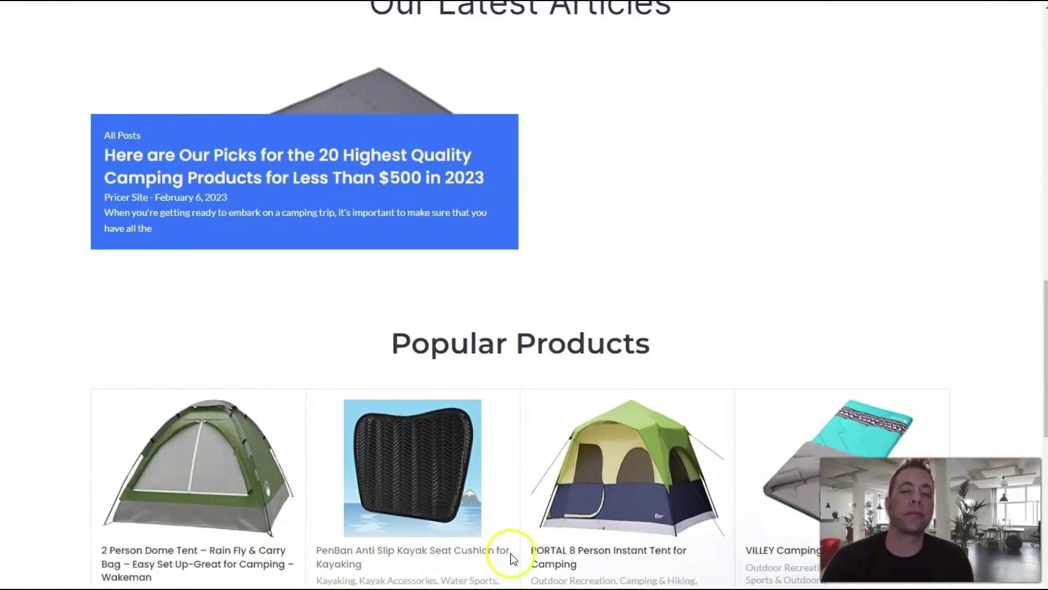
- Open the PORTAL 8 Person Instant Tent for Camping product page and examine its featured video and price comparison table
left_click(613, 499)
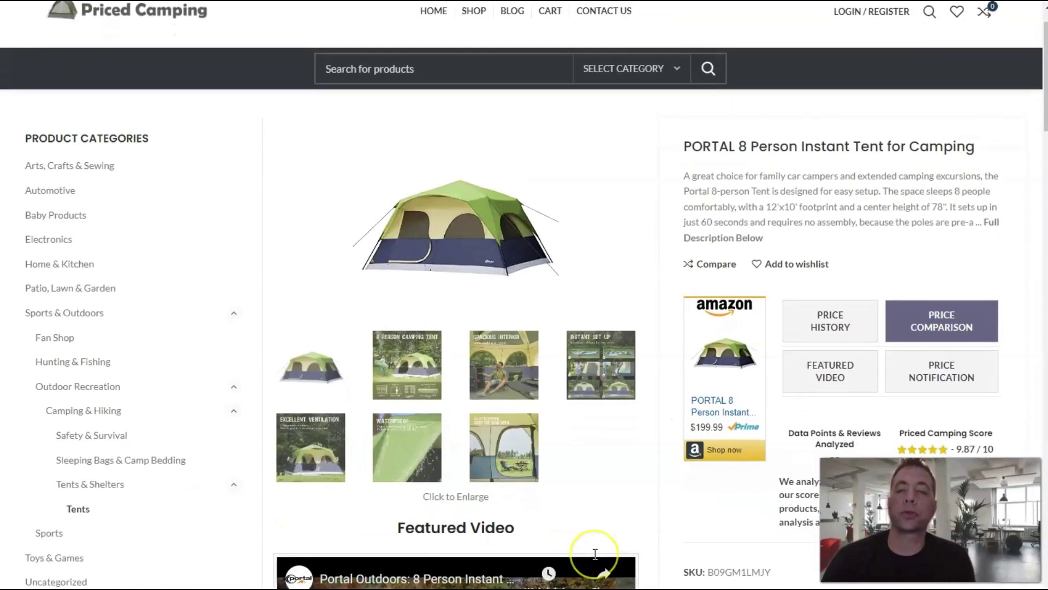
scroll(595, 551, "down", 2)
scroll(595, 554, "down", 4)
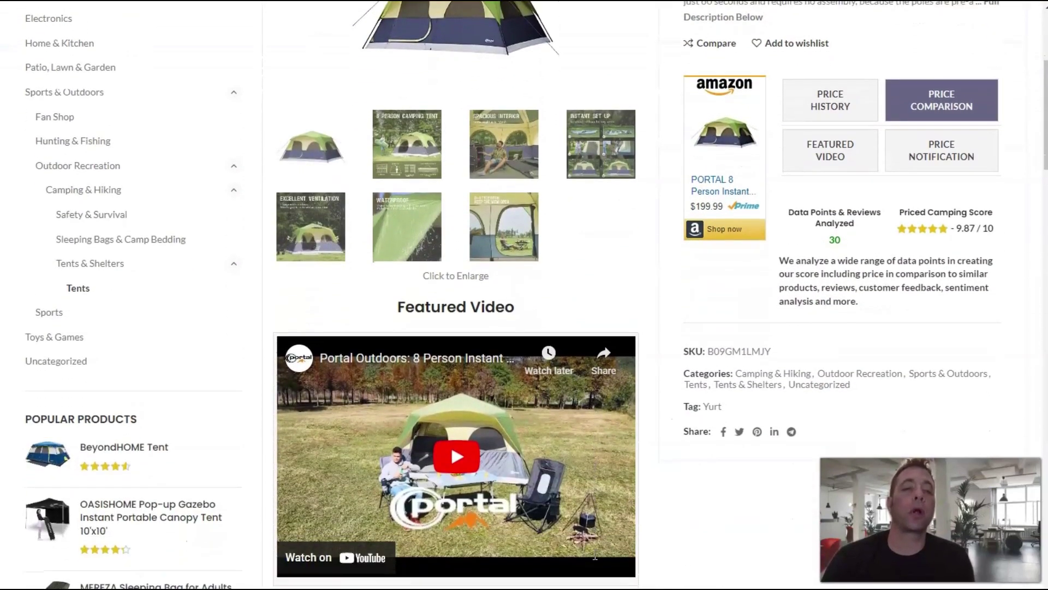
scroll(595, 554, "down", 4)
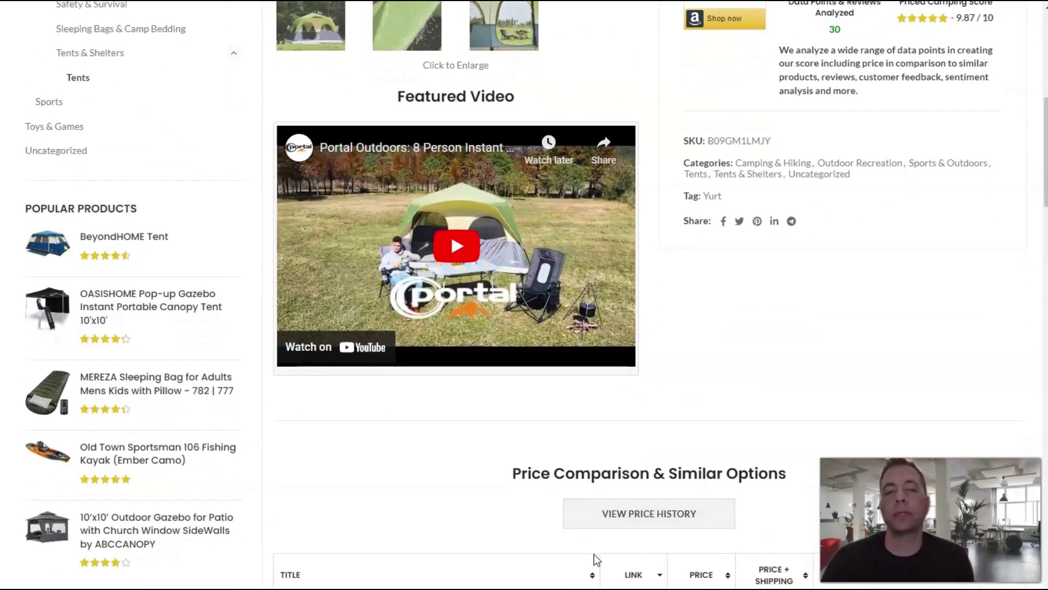
scroll(594, 555, "down", 4)
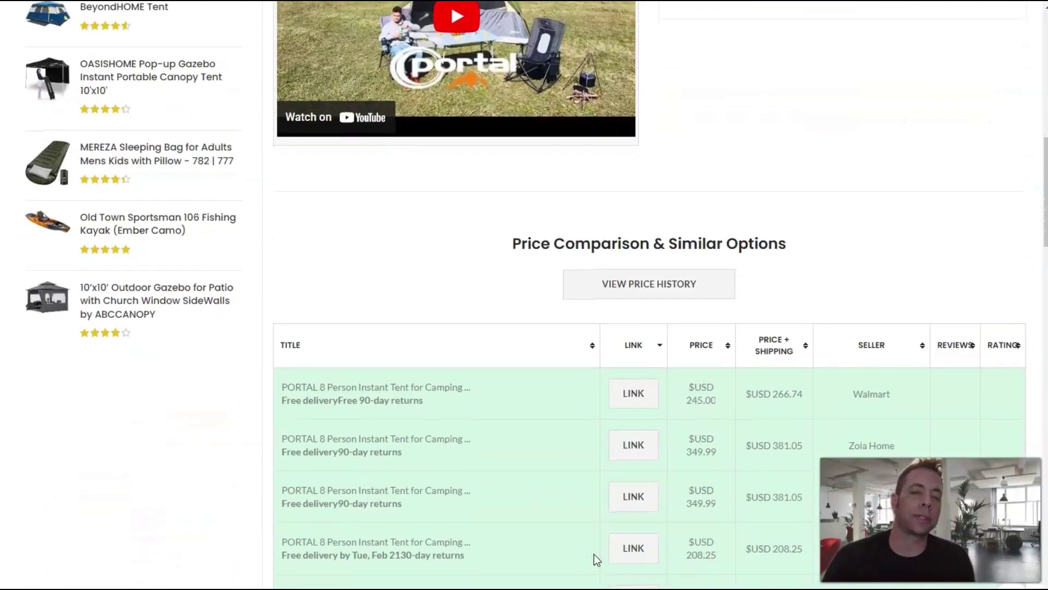
scroll(594, 555, "down", 4)
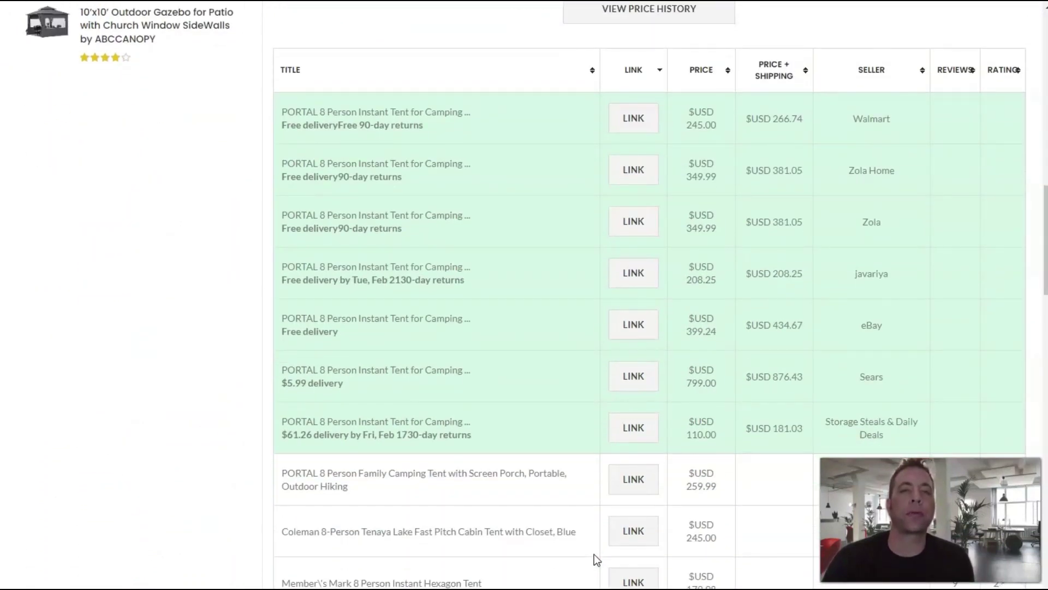